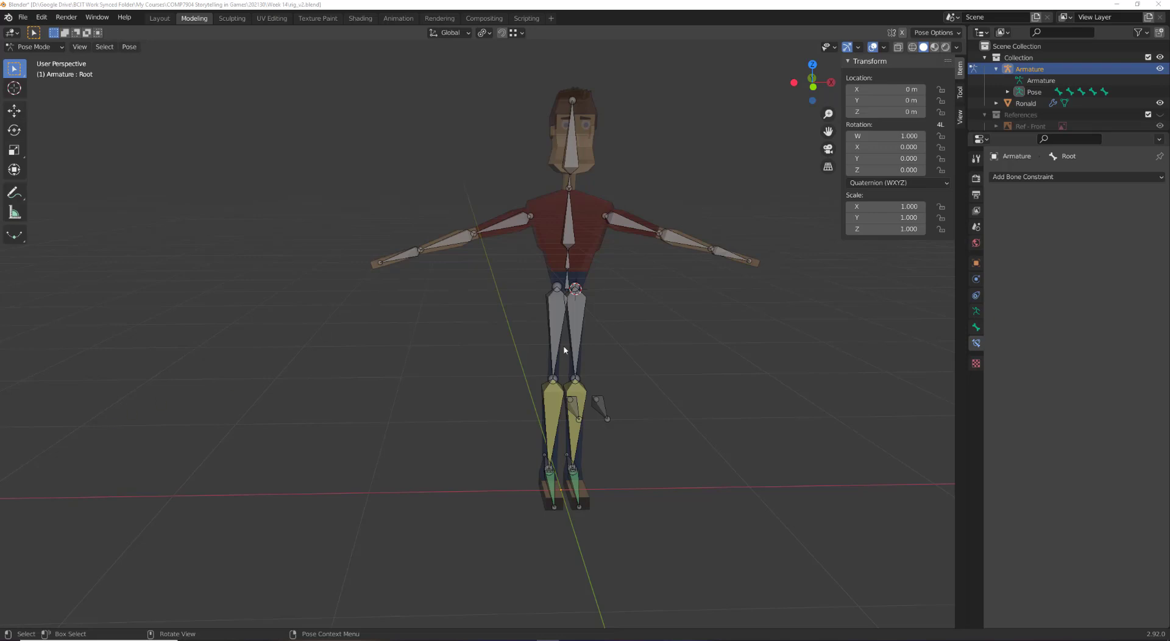
# Clear the spine bone selection and switch the armature from Pose Mode to Object Mode
pyautogui.click(574, 227)
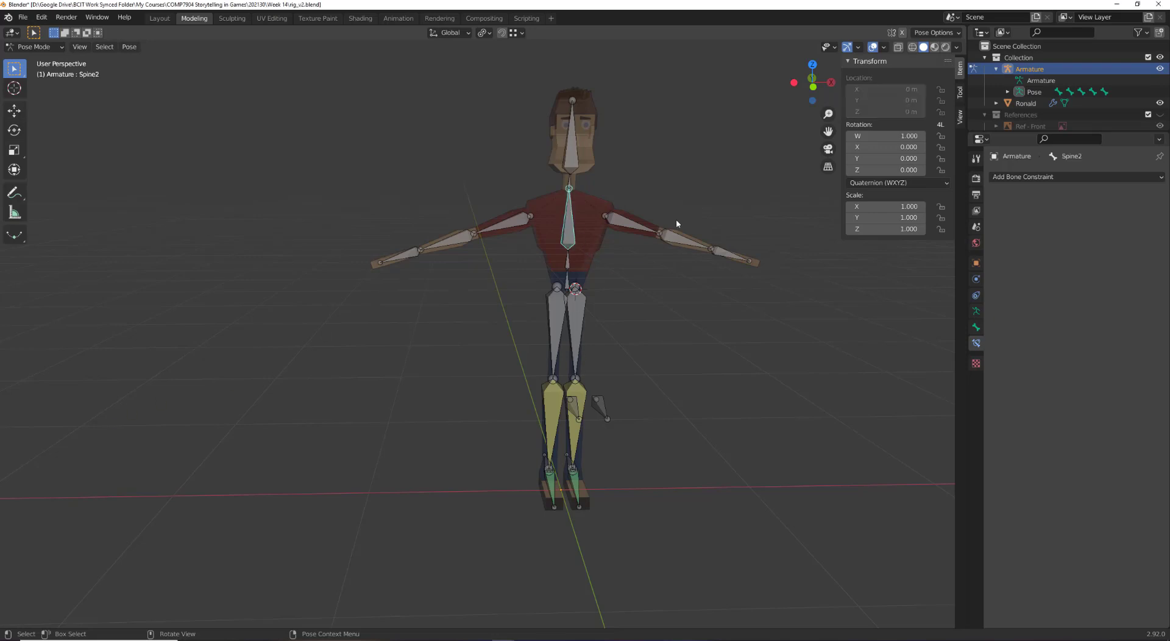
pyautogui.click(601, 242)
pyautogui.click(34, 46)
pyautogui.click(27, 59)
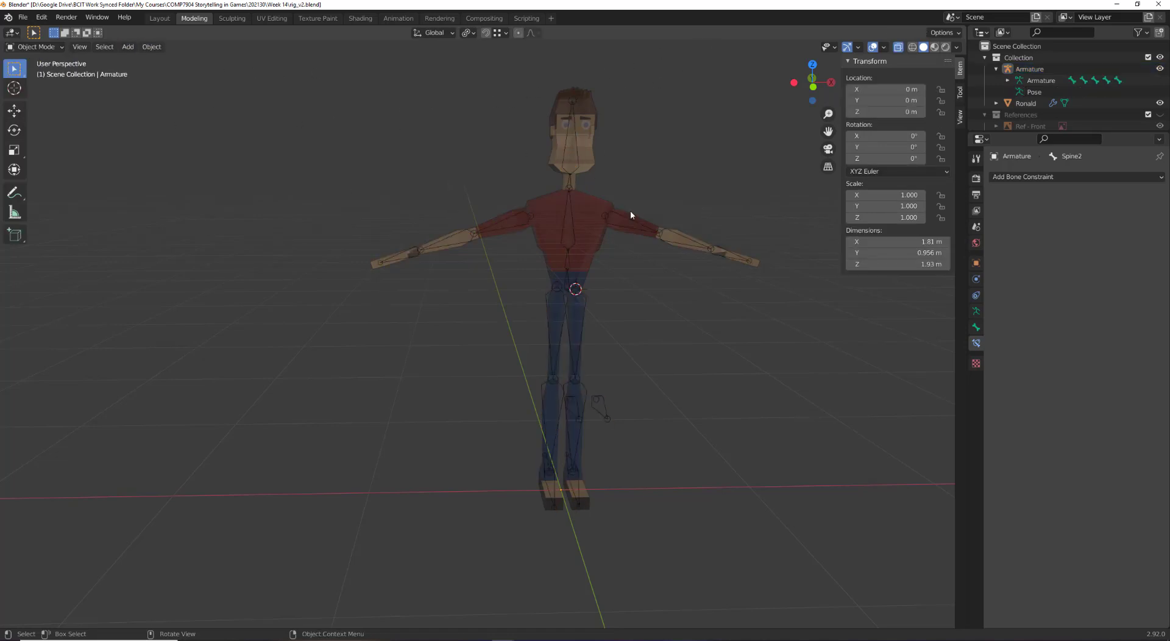
# Select the character mesh and the armature in turn to check how the two objects are set up
pyautogui.moveTo(629, 214); pyautogui.dragTo(573, 218, button='middle')
pyautogui.click(979, 102)
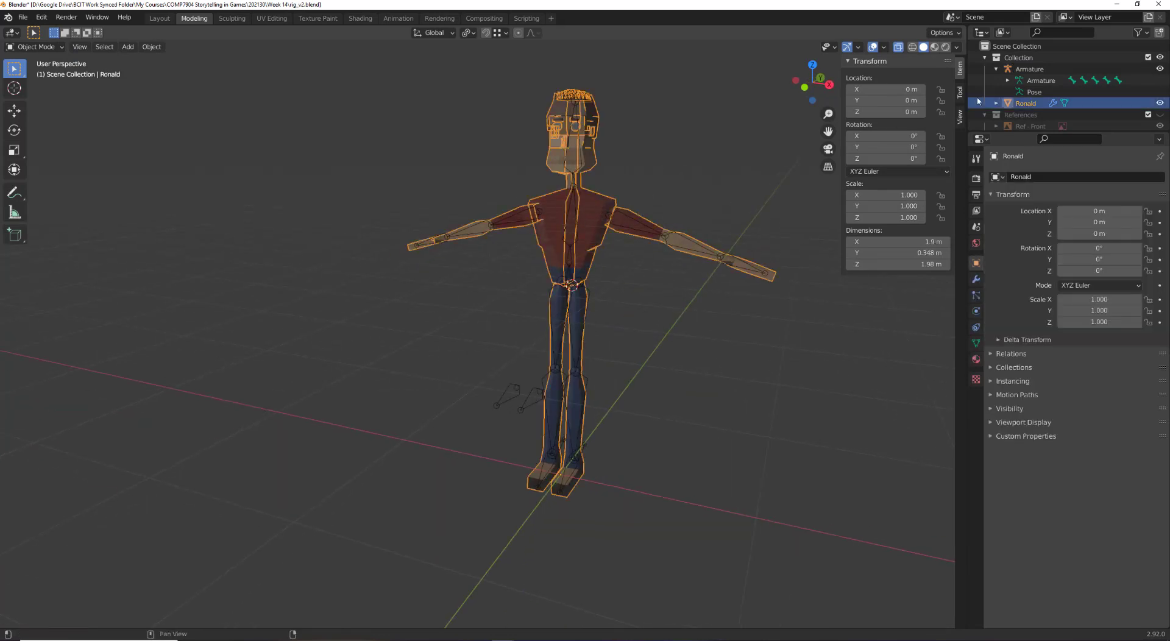
pyautogui.click(1036, 81)
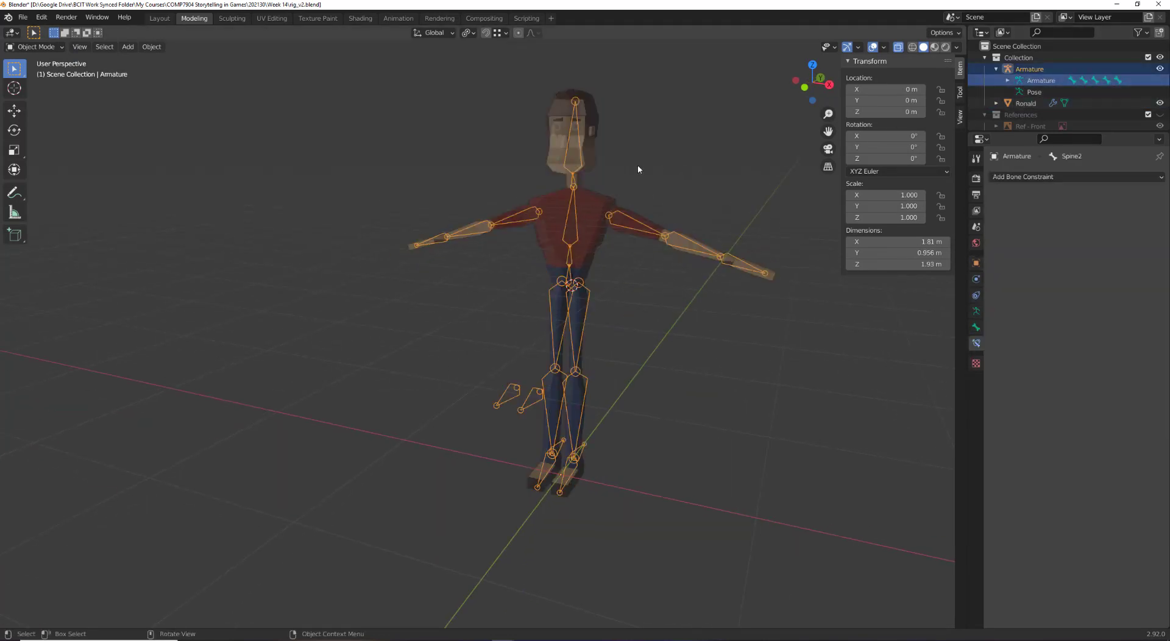
pyautogui.scroll(-3, 722, 121)
pyautogui.scroll(4, 608, 192)
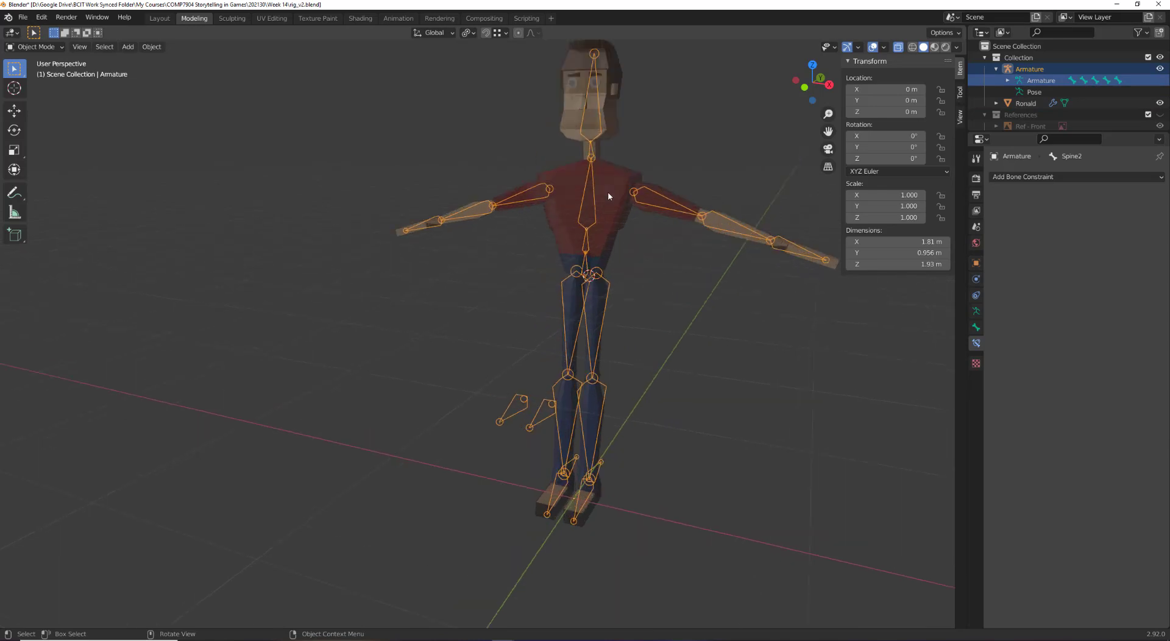
pyautogui.moveTo(608, 191)
pyautogui.mouseDown(button='middle')
pyautogui.moveTo(640, 216)
pyautogui.moveTo(595, 181)
pyautogui.mouseUp(button='middle')
# Parent the character mesh to the armature using Armature Deform With Automatic Weights, and clear the selection
pyautogui.click(599, 186)
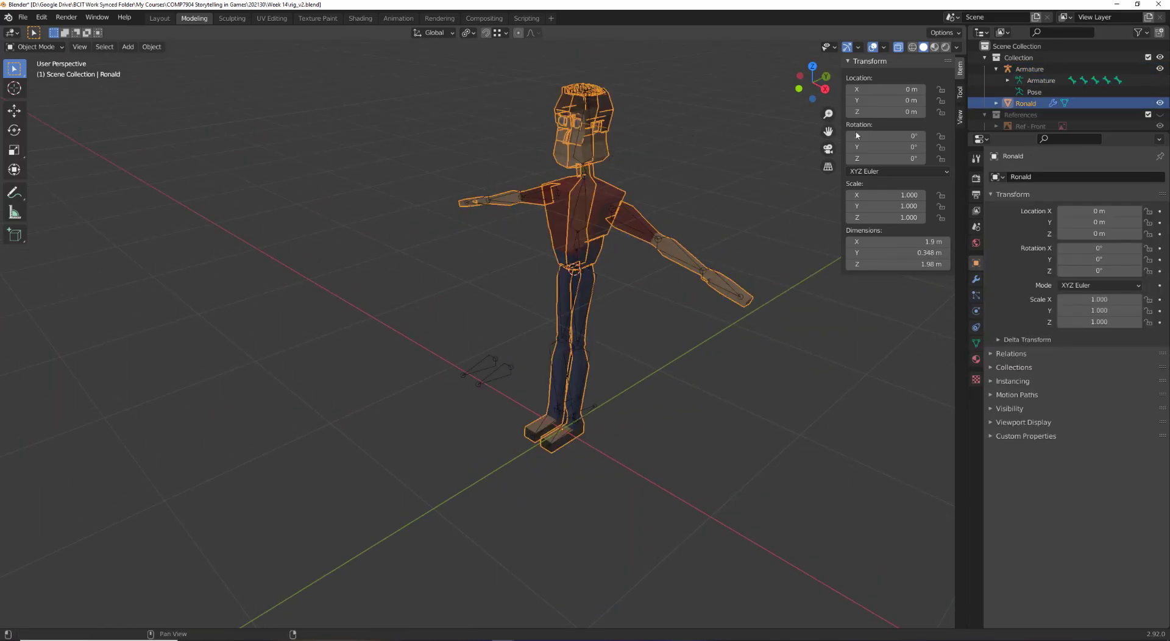
pyautogui.press('shift')
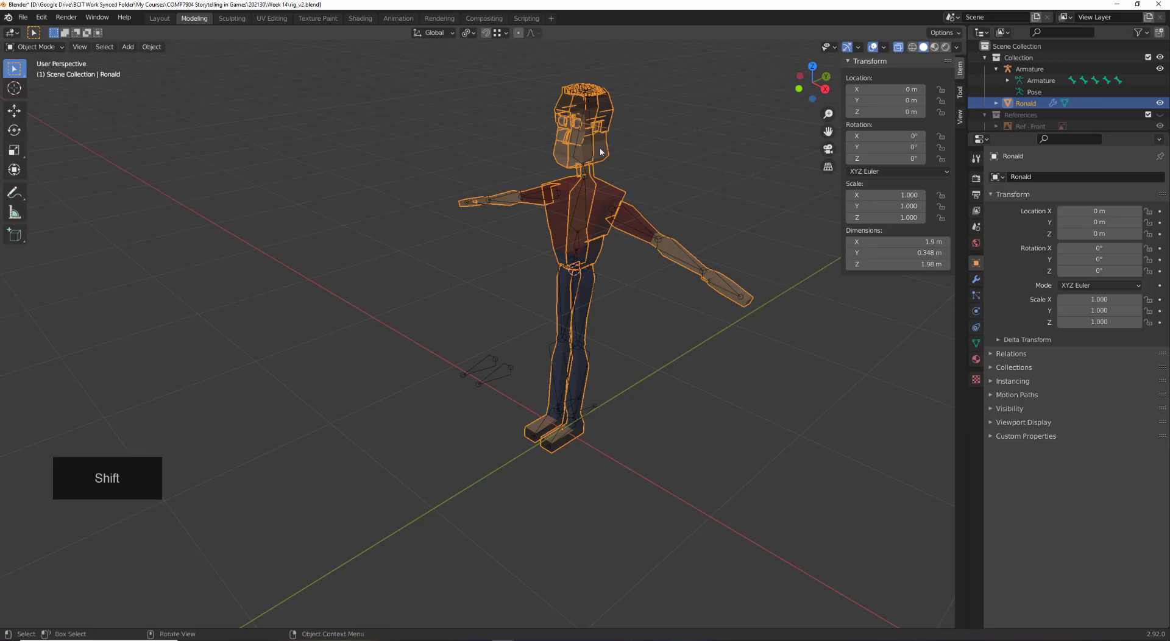
pyautogui.keyDown('shift'); pyautogui.click(554, 200); pyautogui.keyUp('shift')
pyautogui.press('shift')
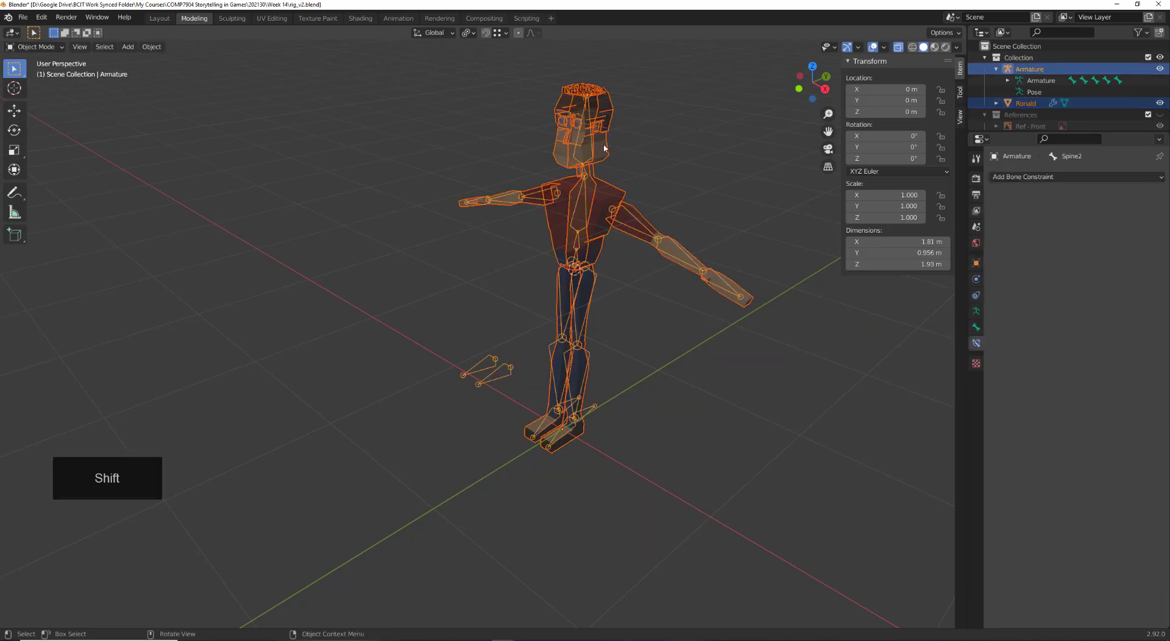
pyautogui.scroll(3, 609, 152)
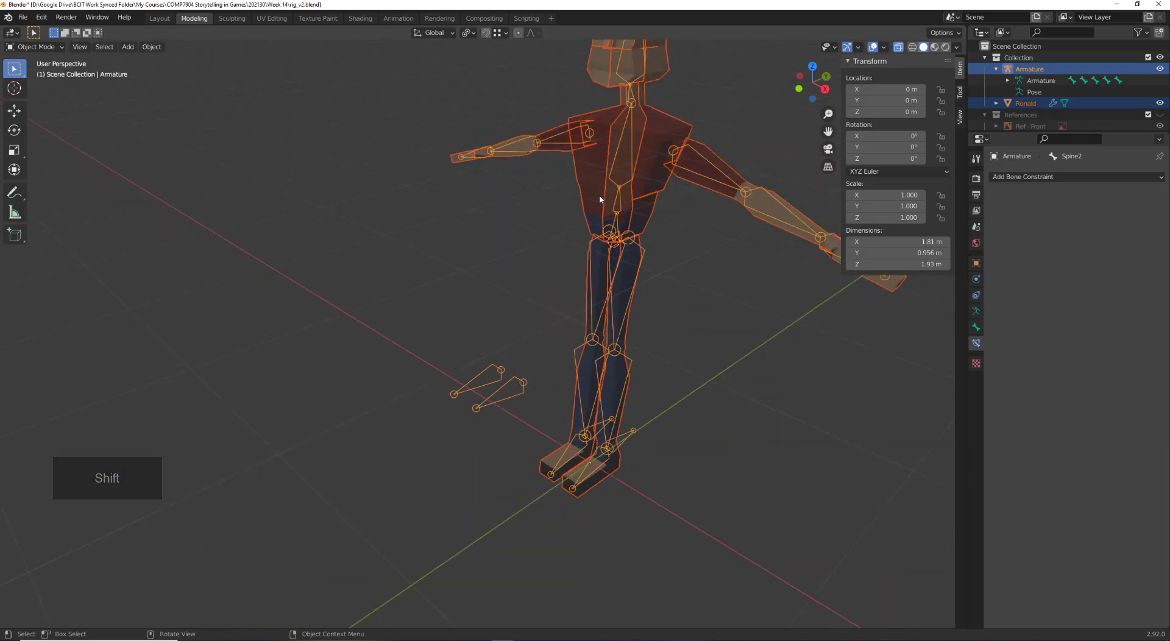
pyautogui.scroll(-2, 629, 199)
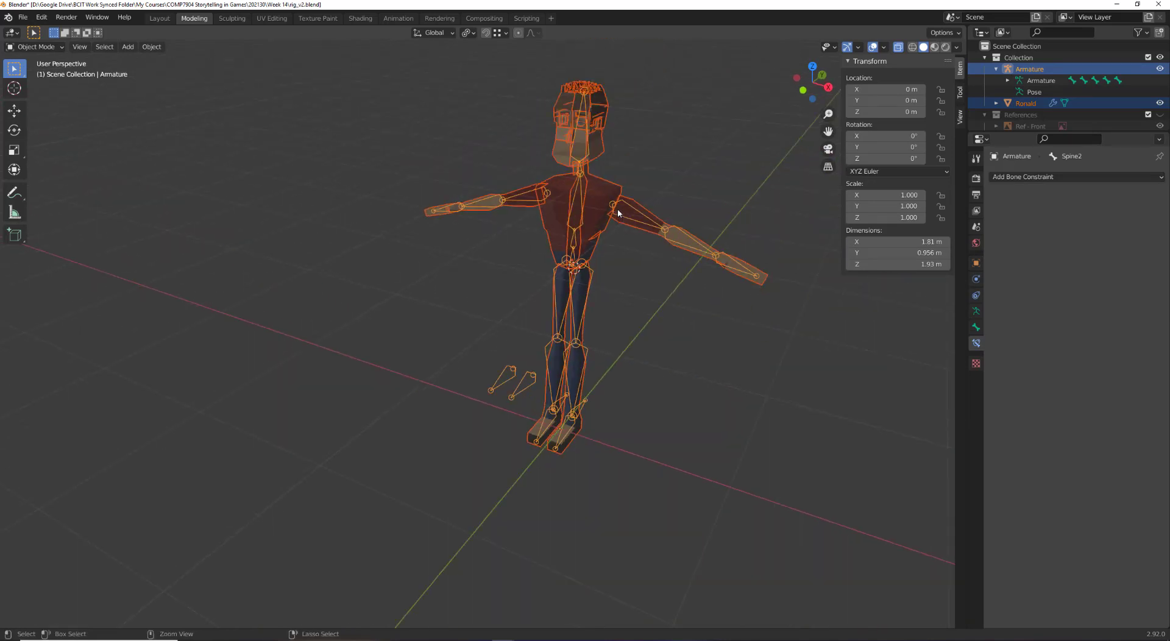
pyautogui.hotkey('ctrl', 'p')
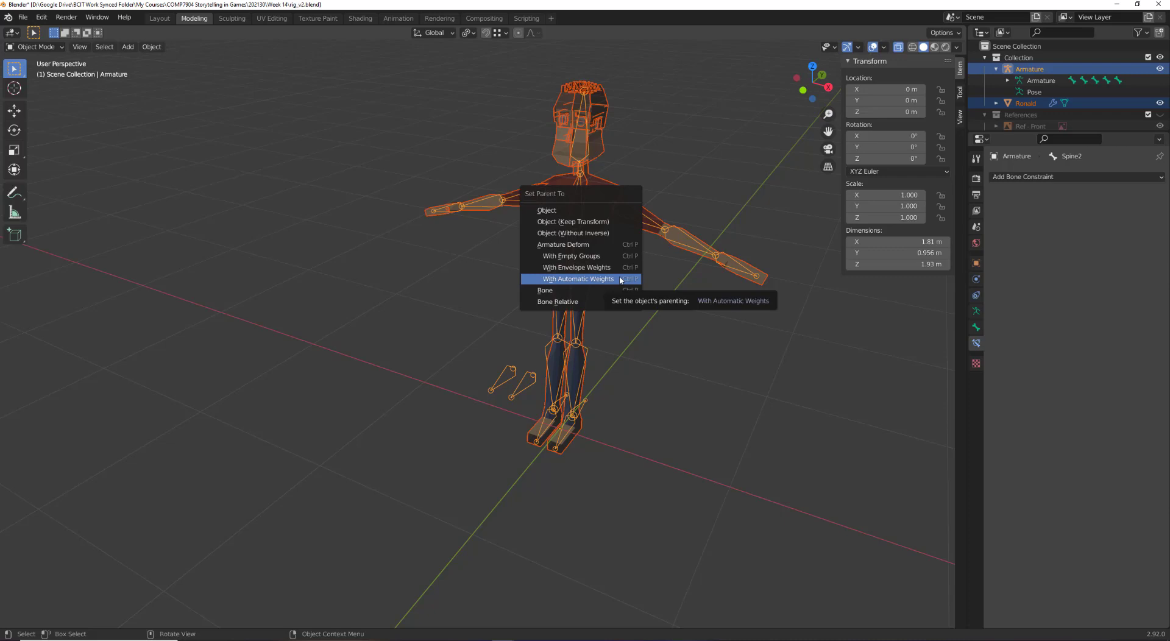
pyautogui.click(620, 279)
pyautogui.click(664, 286)
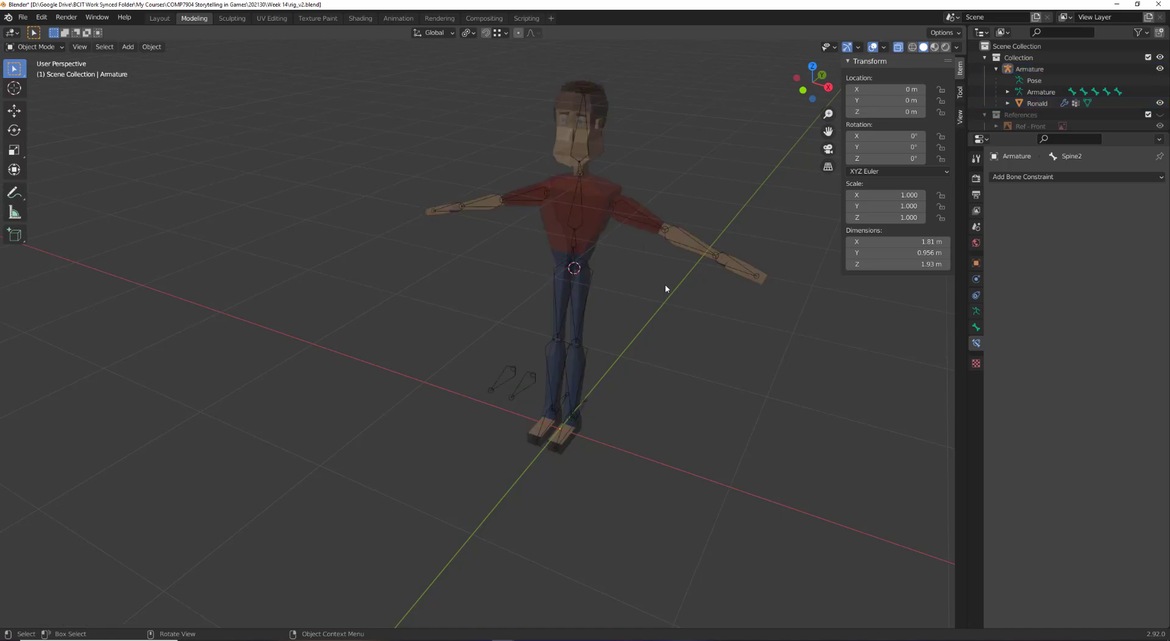
# Select the mesh and the armature alternately to examine their parent-child relationship
pyautogui.click(1034, 104)
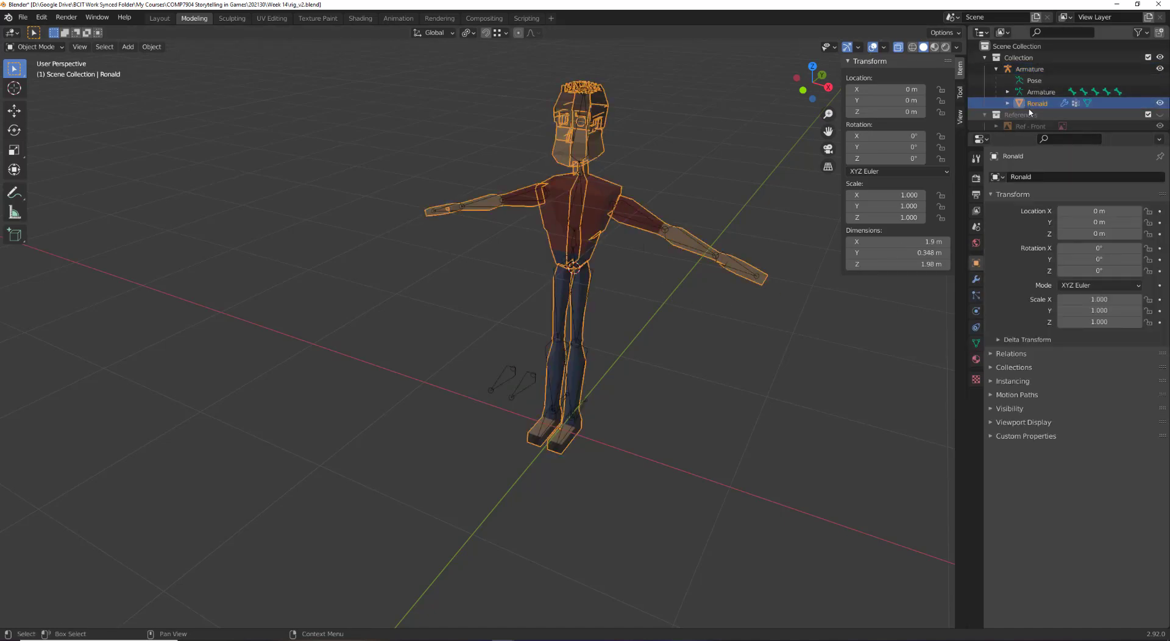
pyautogui.click(1030, 69)
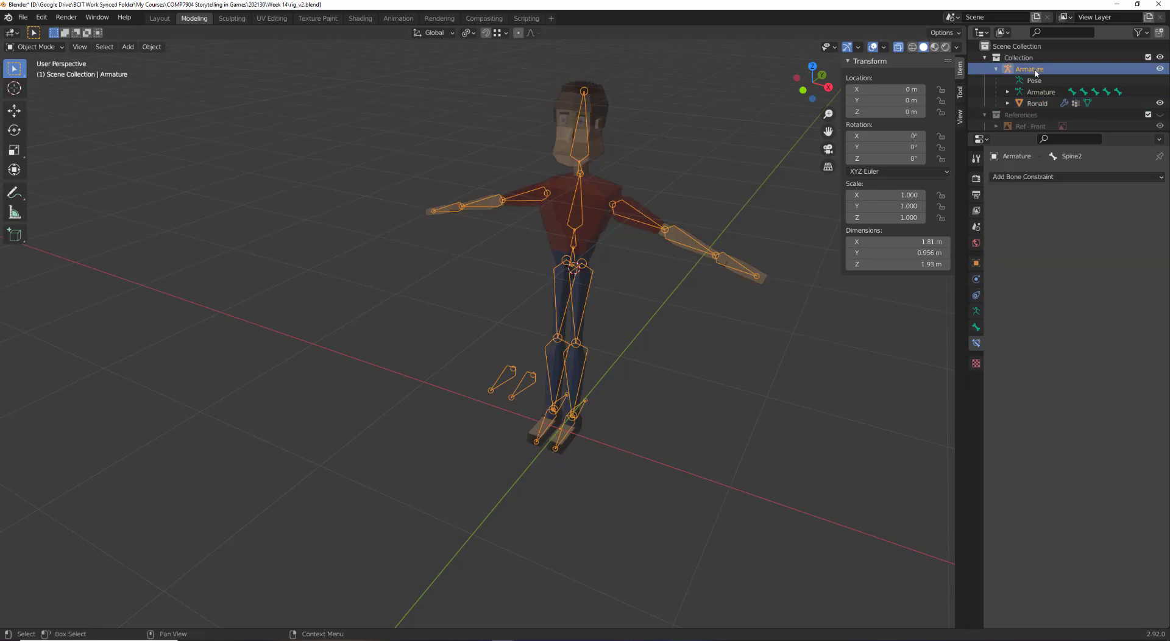
pyautogui.click(1033, 104)
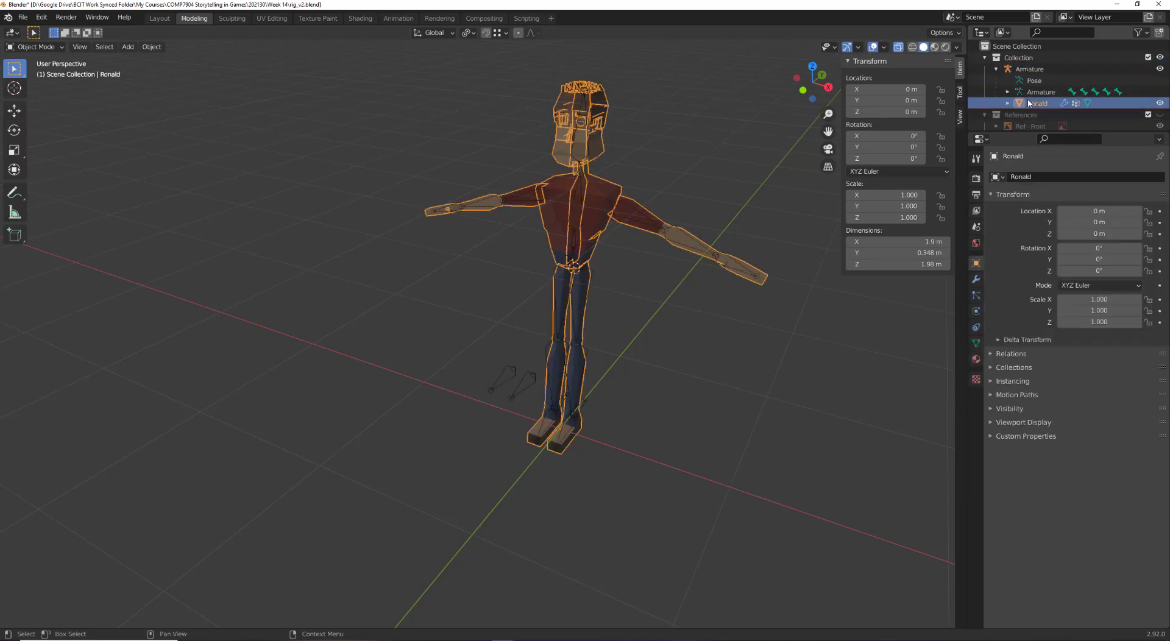
pyautogui.click(1053, 69)
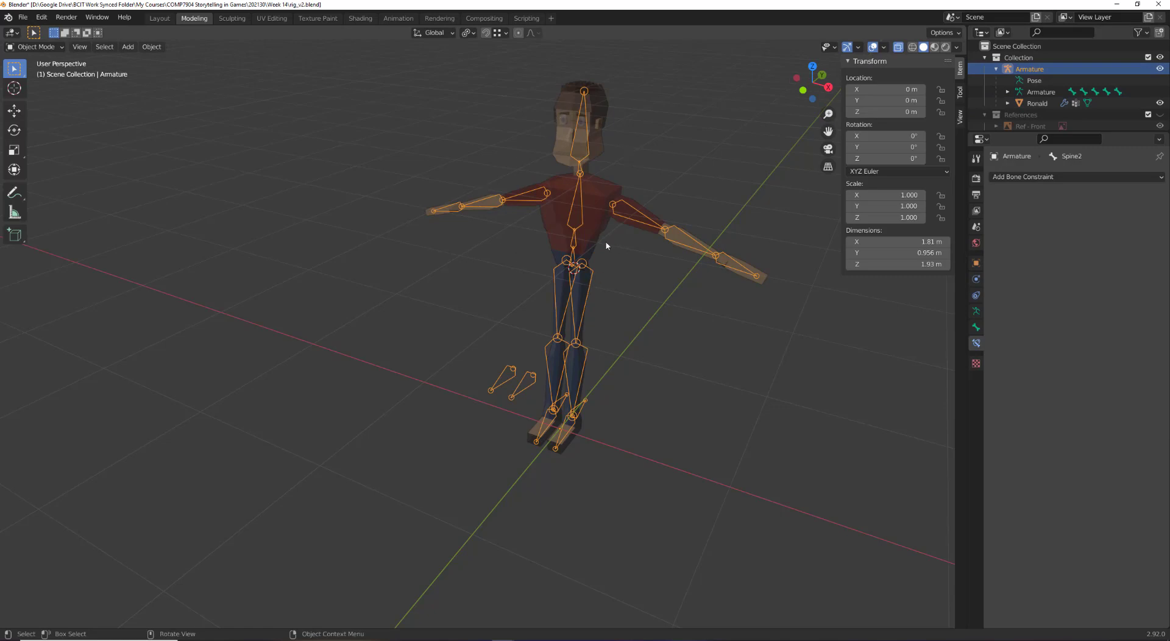
pyautogui.click(631, 221)
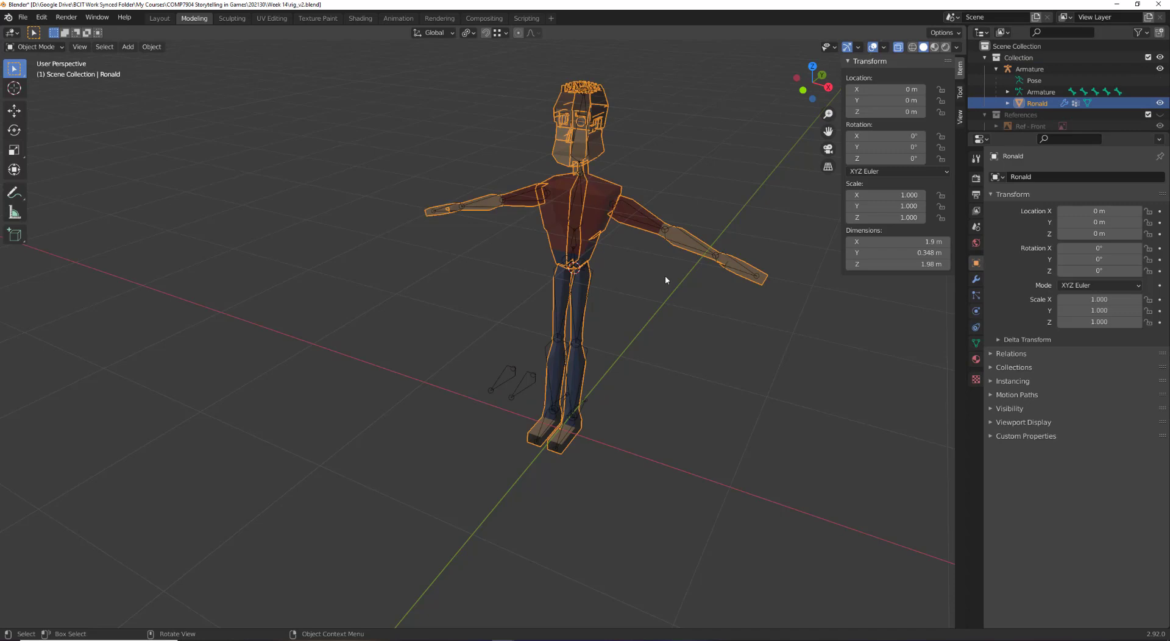
# Select the armature and put it into Pose Mode
pyautogui.click(1036, 69)
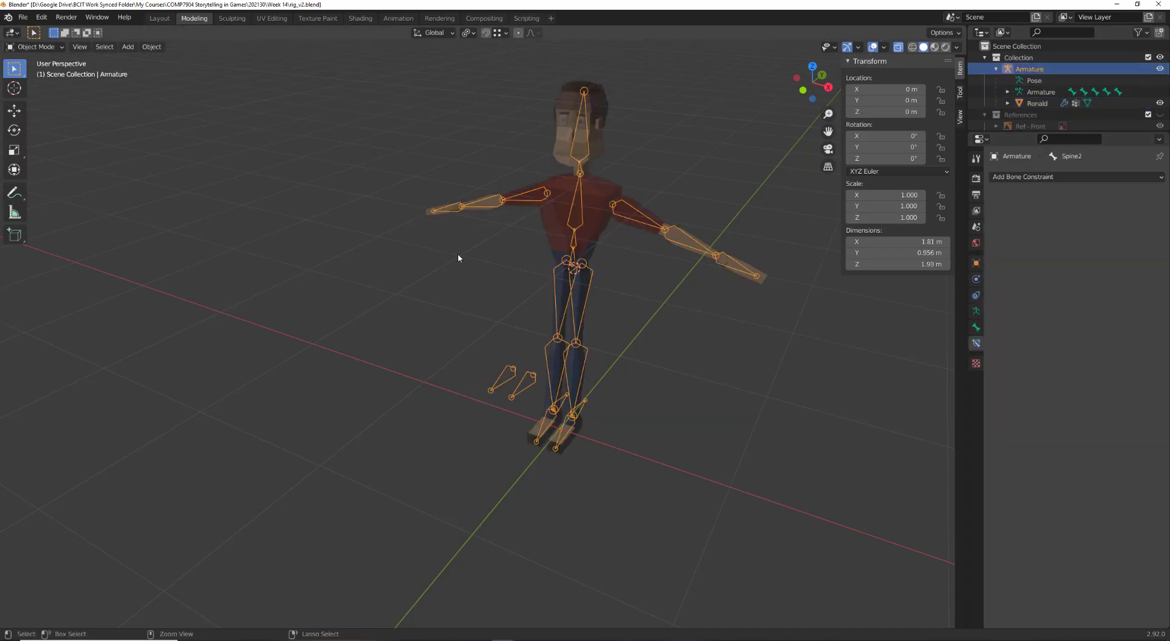
pyautogui.hotkey('ctrl', 'Tab')
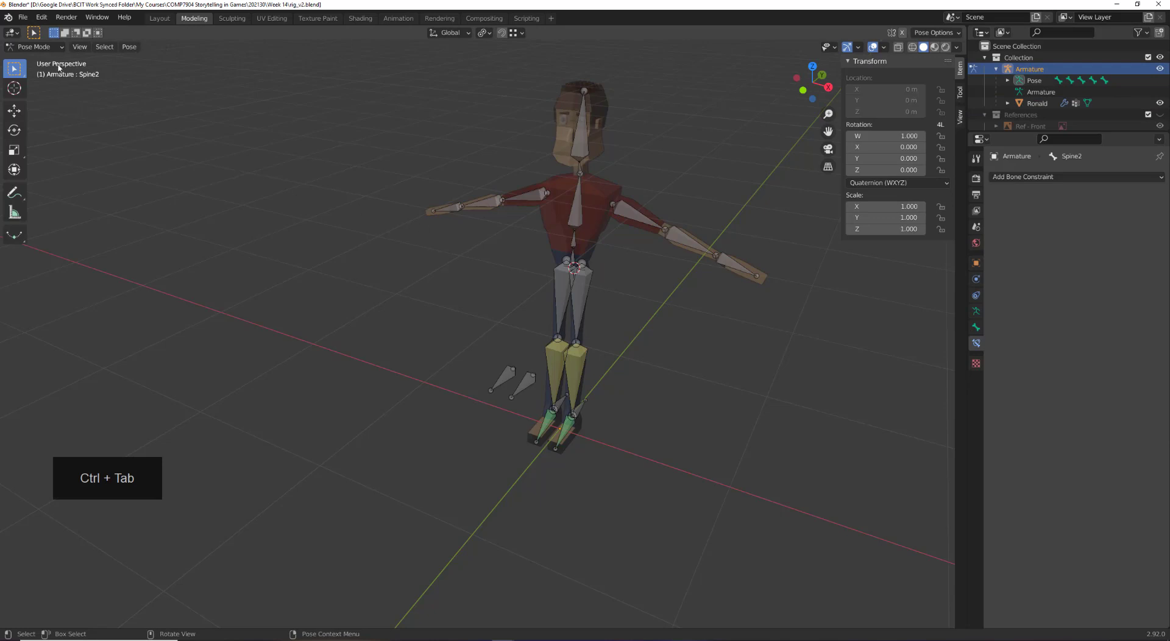
pyautogui.click(51, 47)
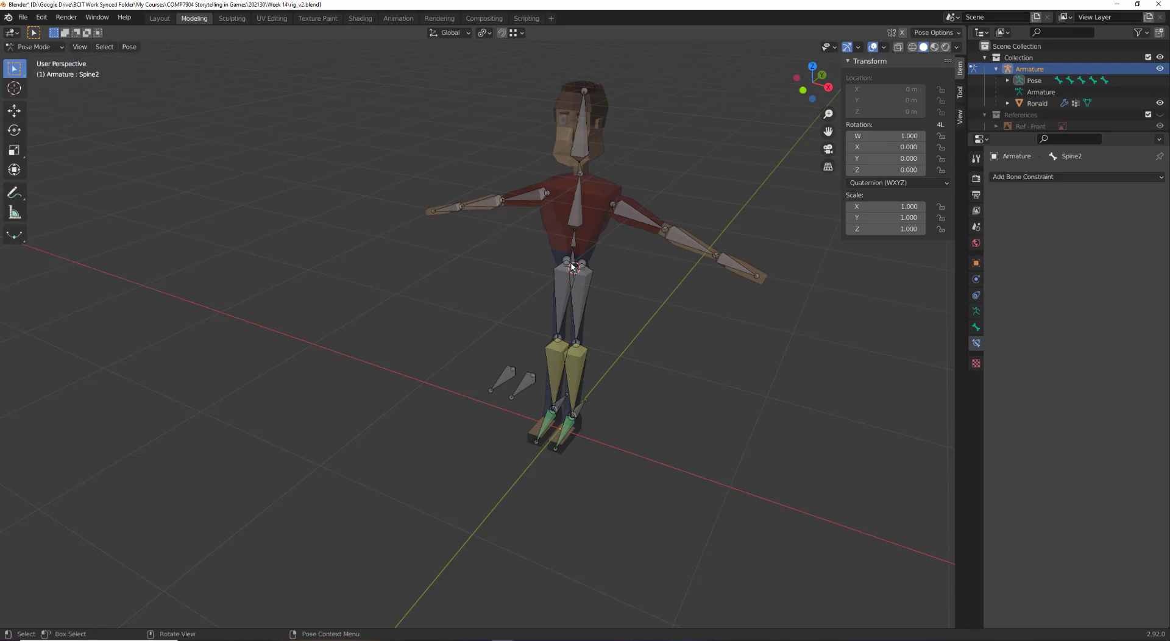
# Examine the rig's left upper leg and left IK leg target bones from the front and side, and clear the bone selection
pyautogui.scroll(2, 594, 279)
pyautogui.click(618, 267)
pyautogui.scroll(1, 644, 320)
pyautogui.moveTo(643, 319); pyautogui.dragTo(518, 397, button='middle')
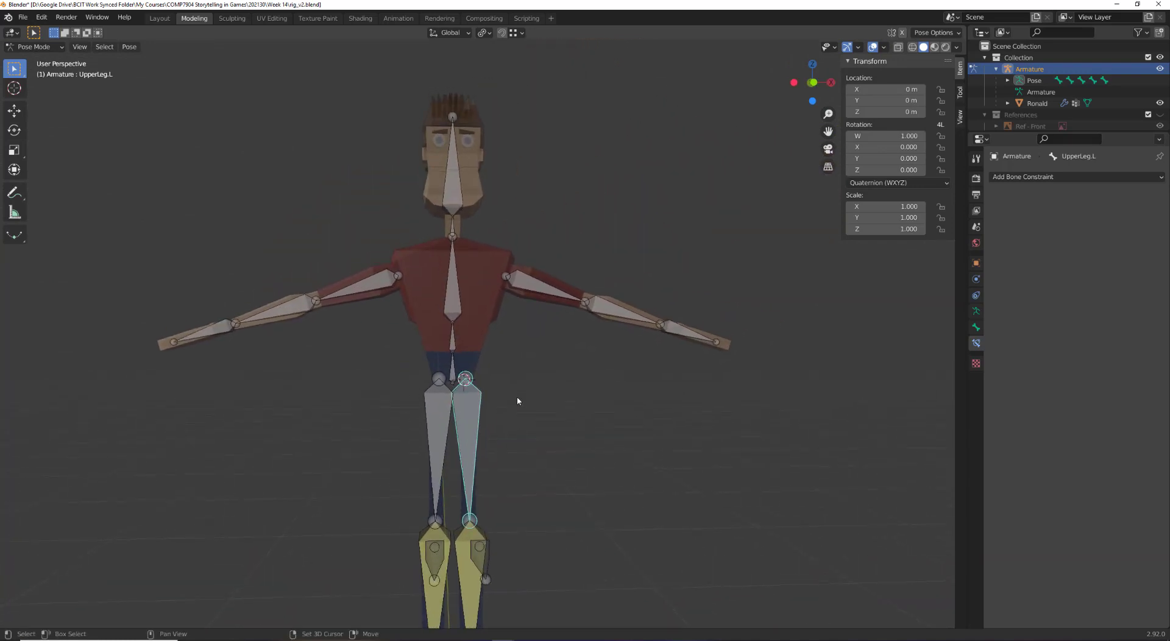
pyautogui.scroll(-1, 517, 378)
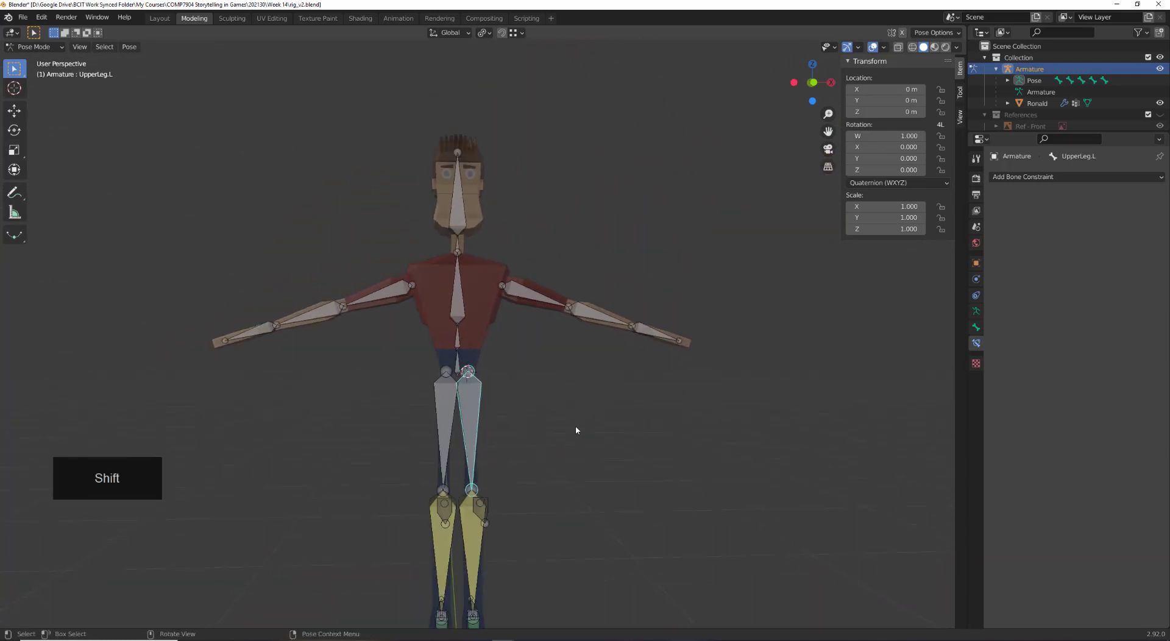
pyautogui.keyDown('shift'); pyautogui.moveTo(597, 534); pyautogui.dragTo(414, 412, button='middle'); pyautogui.keyUp('shift')
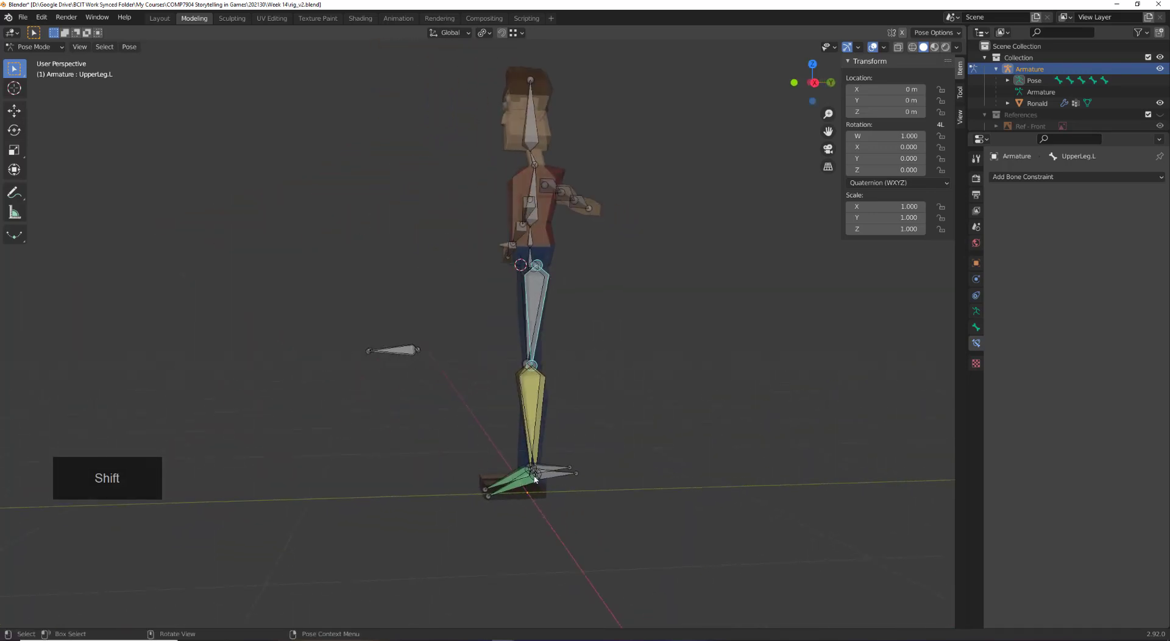
pyautogui.click(553, 475)
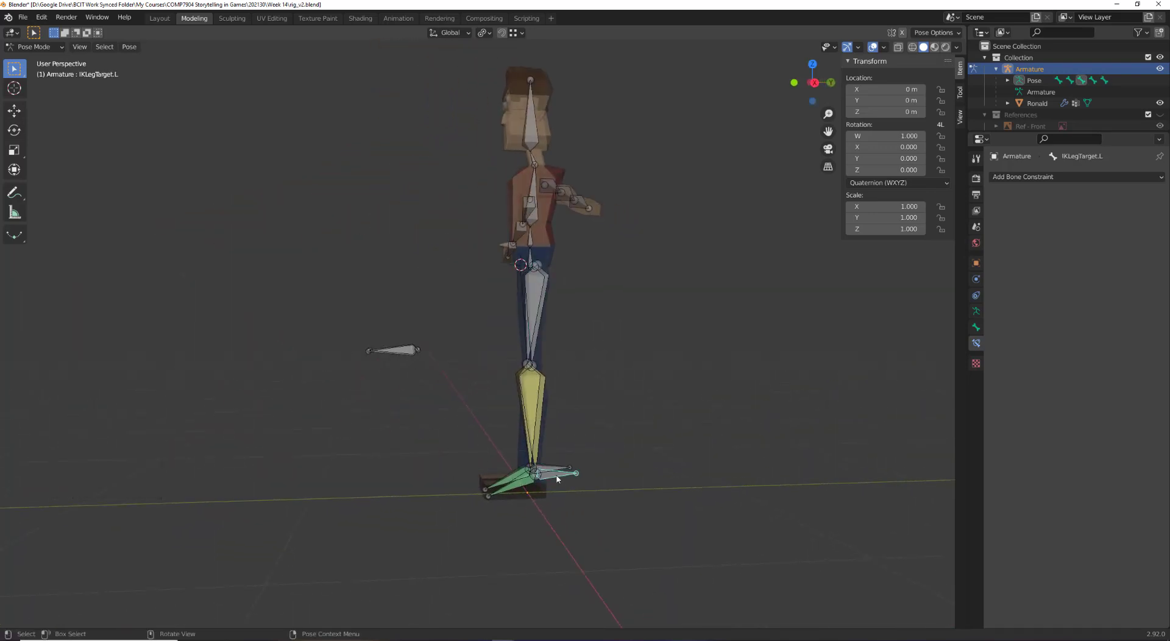
pyautogui.moveTo(556, 479); pyautogui.dragTo(627, 476, button='middle')
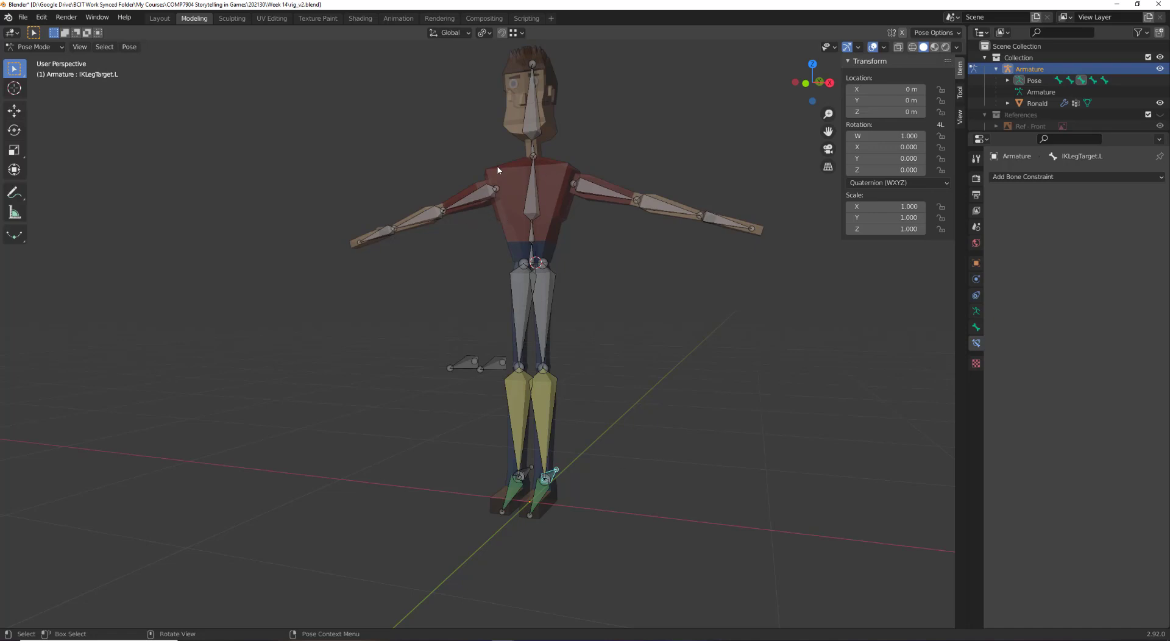
pyautogui.hotkey('alt', 'a')
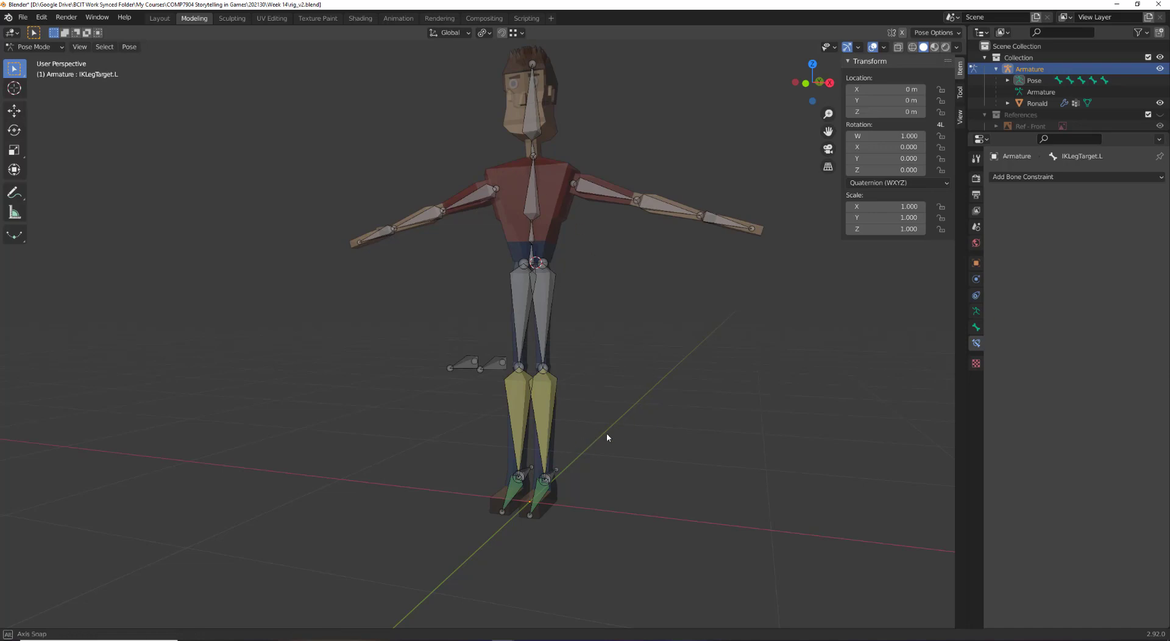
# Move the left IK leg target bone forward and up to about X 0.066, Y -0.295, Z -0.278 m, bending the knee
pyautogui.moveTo(606, 433); pyautogui.dragTo(563, 463, button='middle')
pyautogui.click(561, 469)
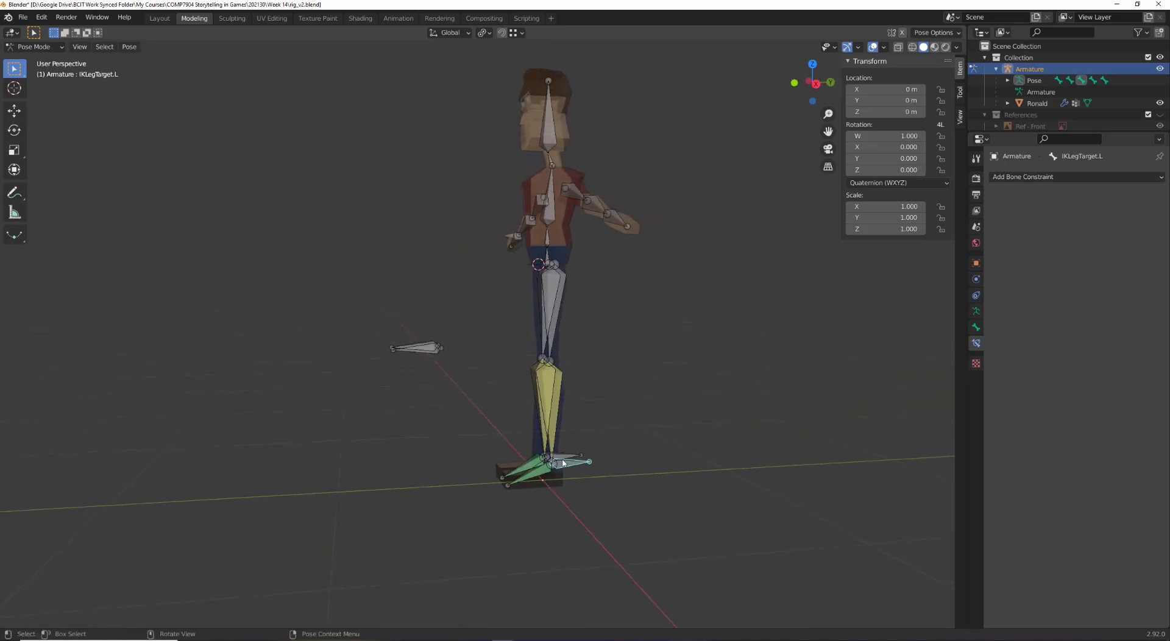
pyautogui.press('g')
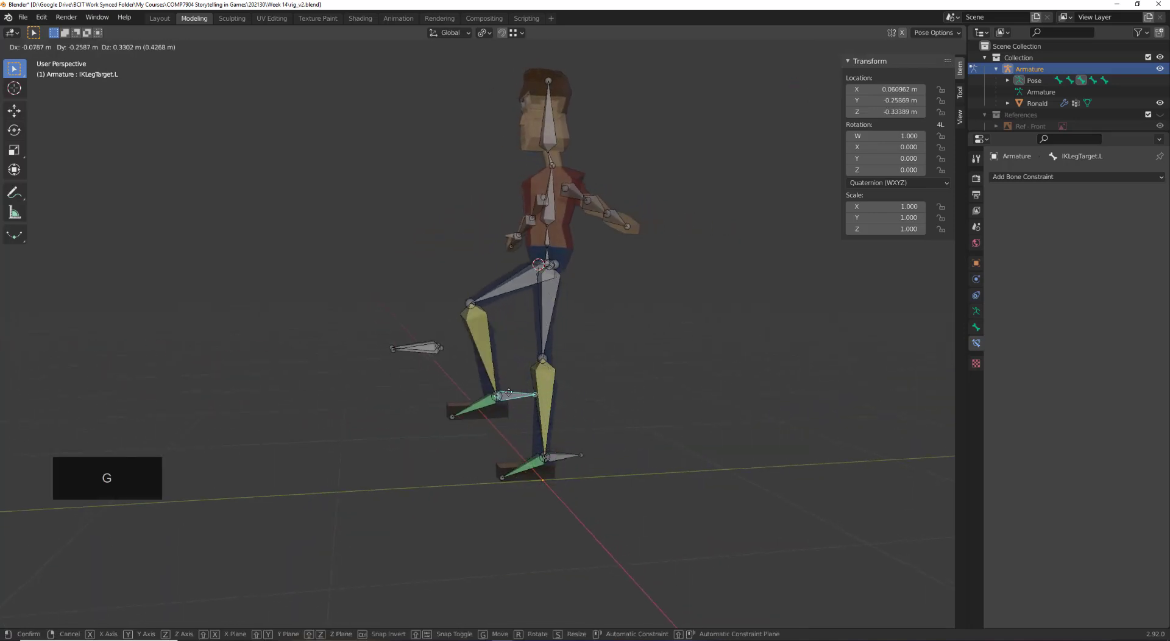
pyautogui.click(500, 402)
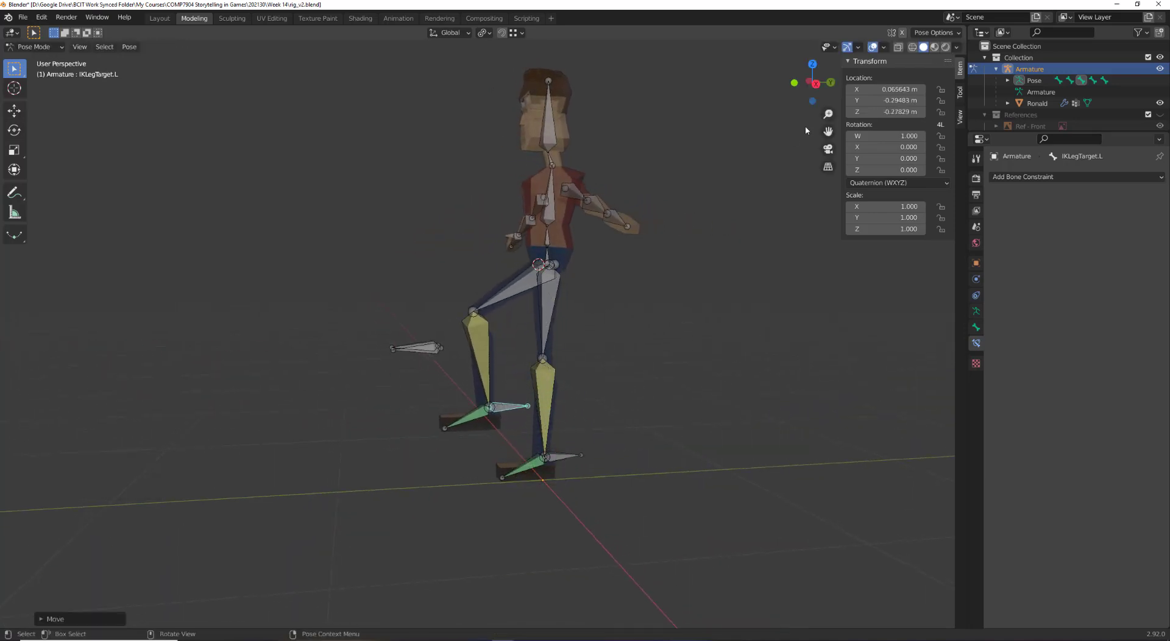
# Set the viewport shading to Material Preview and inspect the mesh deformation around the raised left leg
pyautogui.click(932, 48)
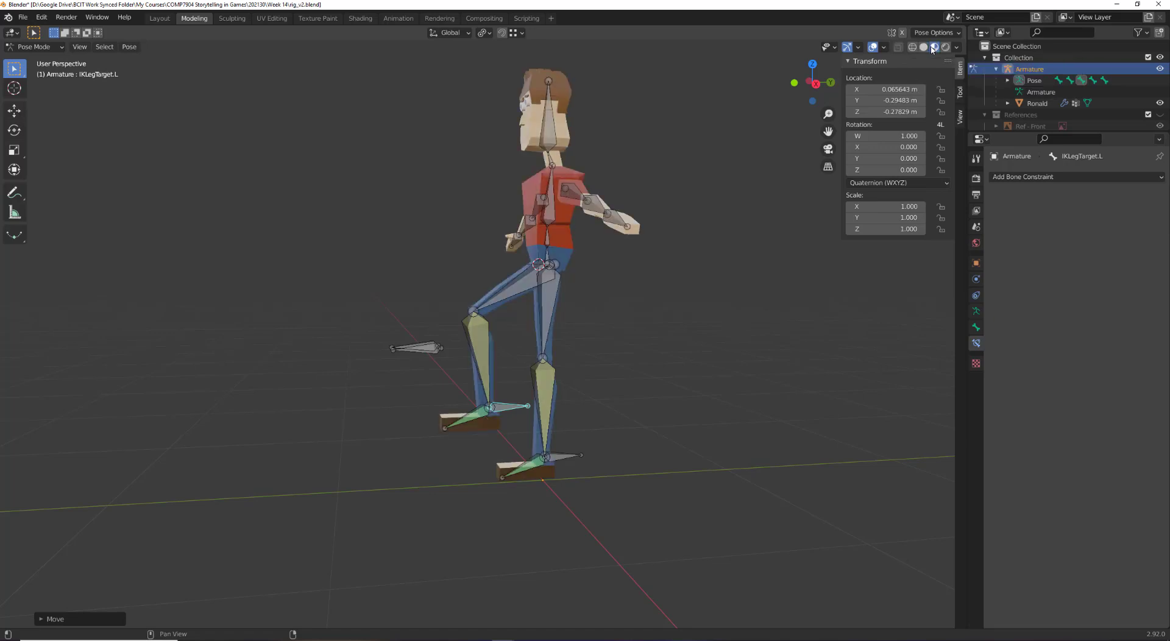
pyautogui.moveTo(572, 190); pyautogui.dragTo(616, 286, button='middle')
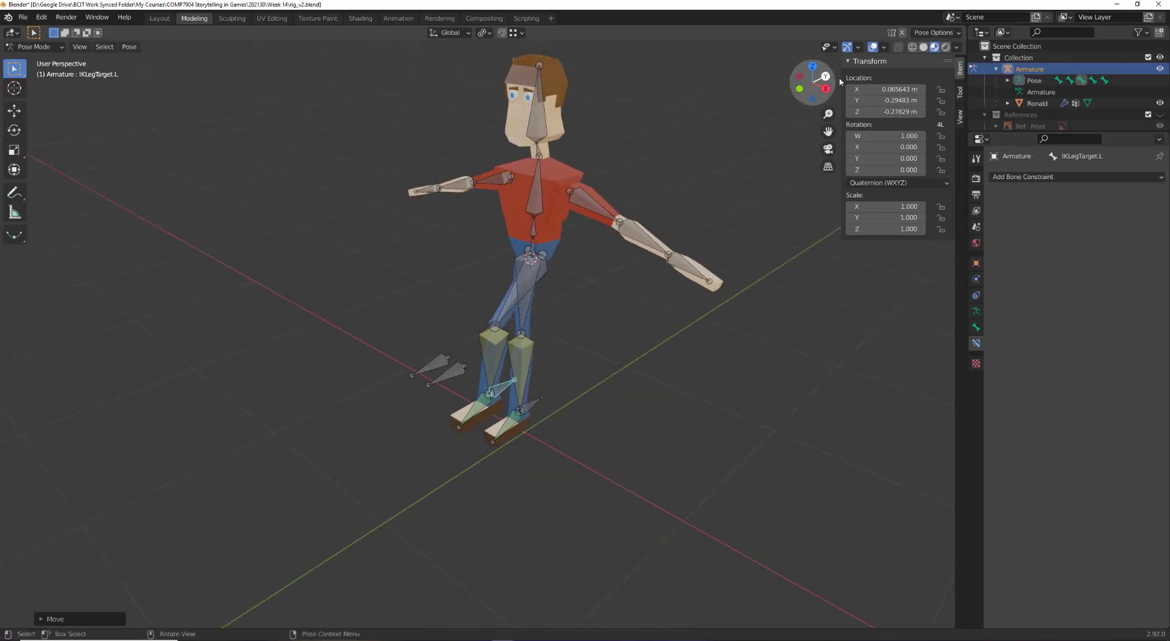
pyautogui.click(922, 48)
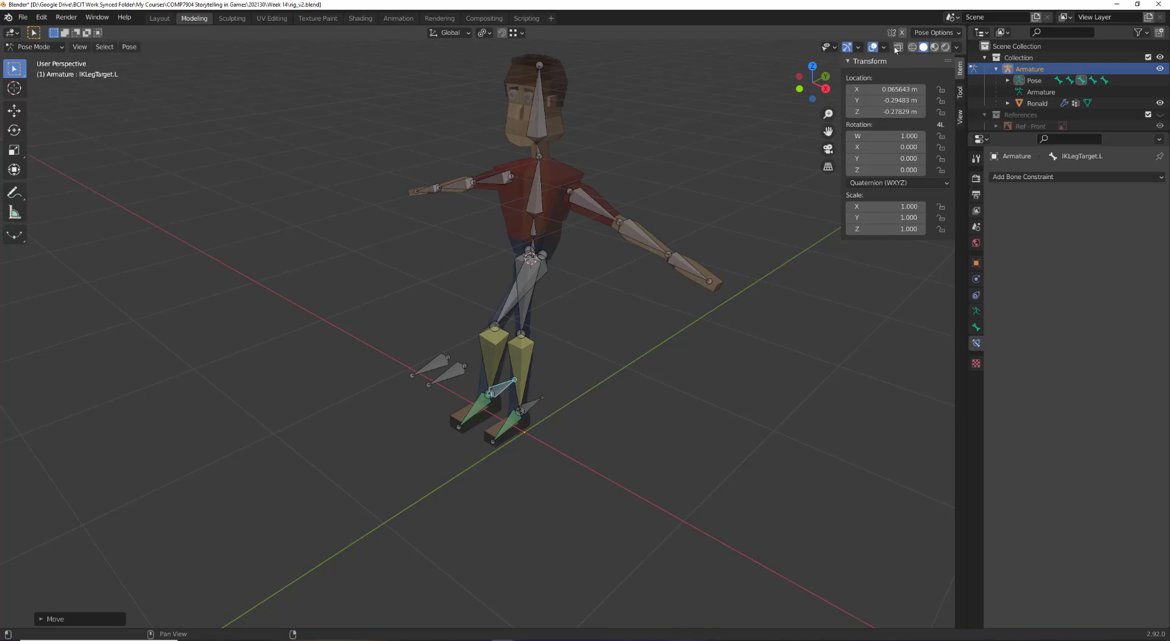
pyautogui.click(934, 48)
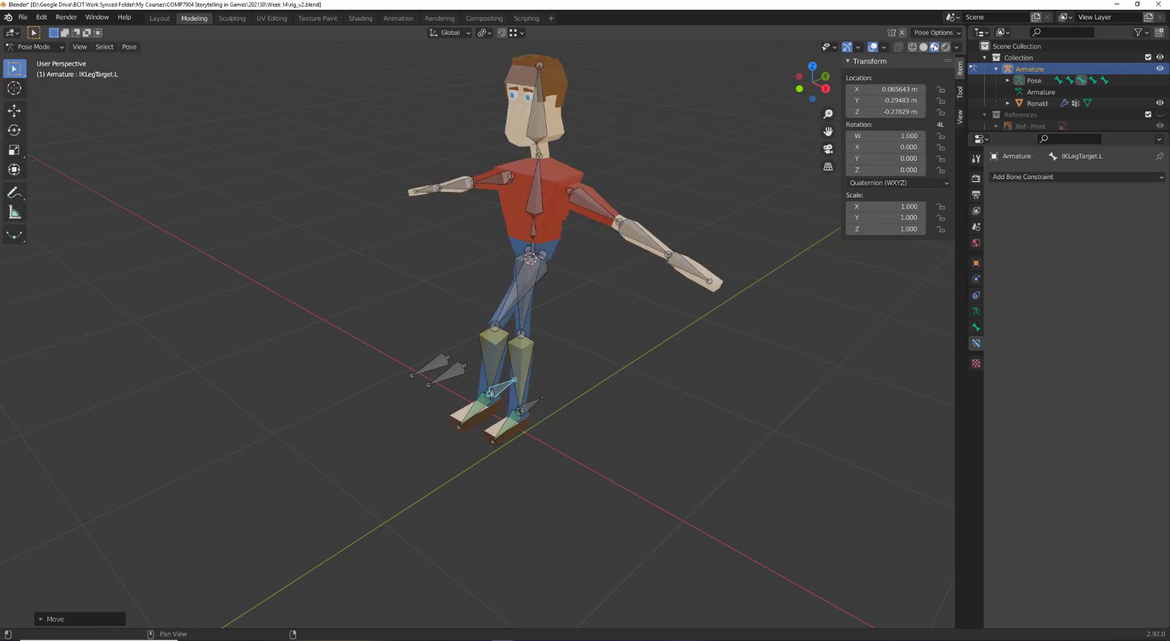
pyautogui.moveTo(569, 346)
pyautogui.mouseDown(button='middle')
pyautogui.moveTo(513, 274)
pyautogui.moveTo(492, 320)
pyautogui.moveTo(562, 343)
pyautogui.mouseUp(button='middle')
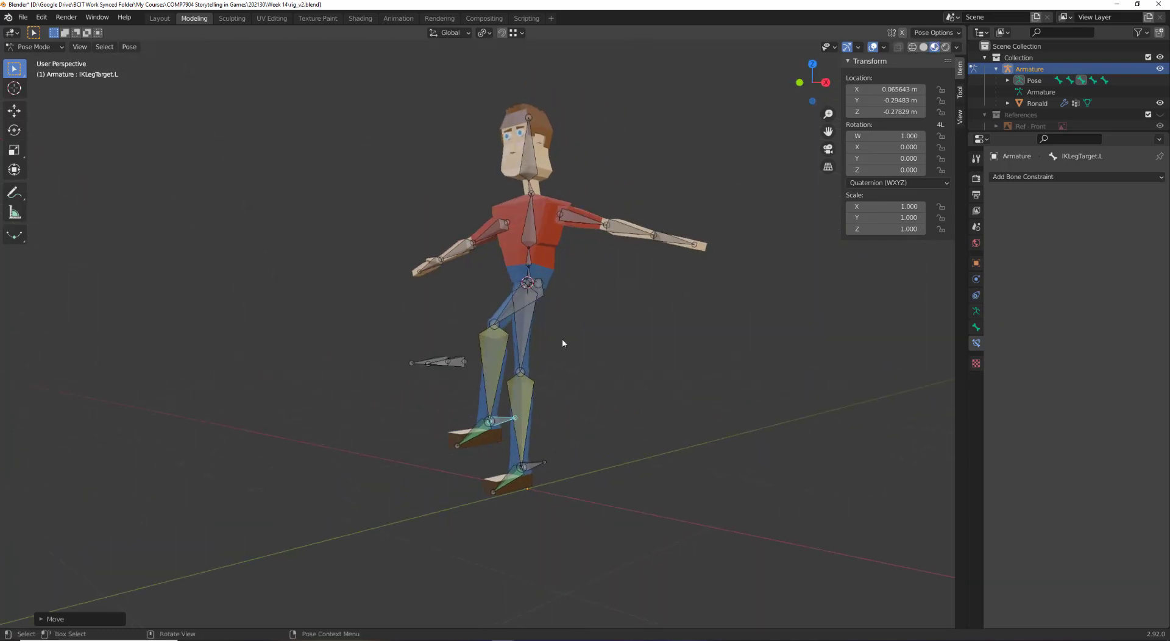
pyautogui.moveTo(526, 414); pyautogui.dragTo(384, 396, button='middle')
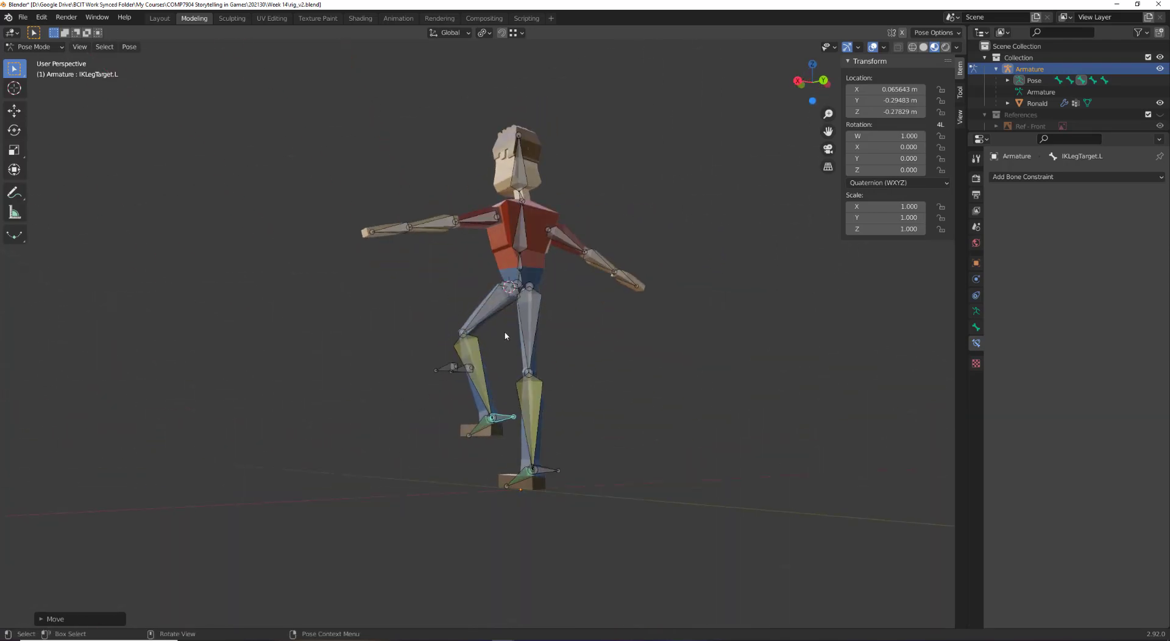
# Inspect the raised left leg from behind and from the side, and undo the left IK leg target's move
pyautogui.moveTo(546, 383); pyautogui.dragTo(504, 439, button='middle')
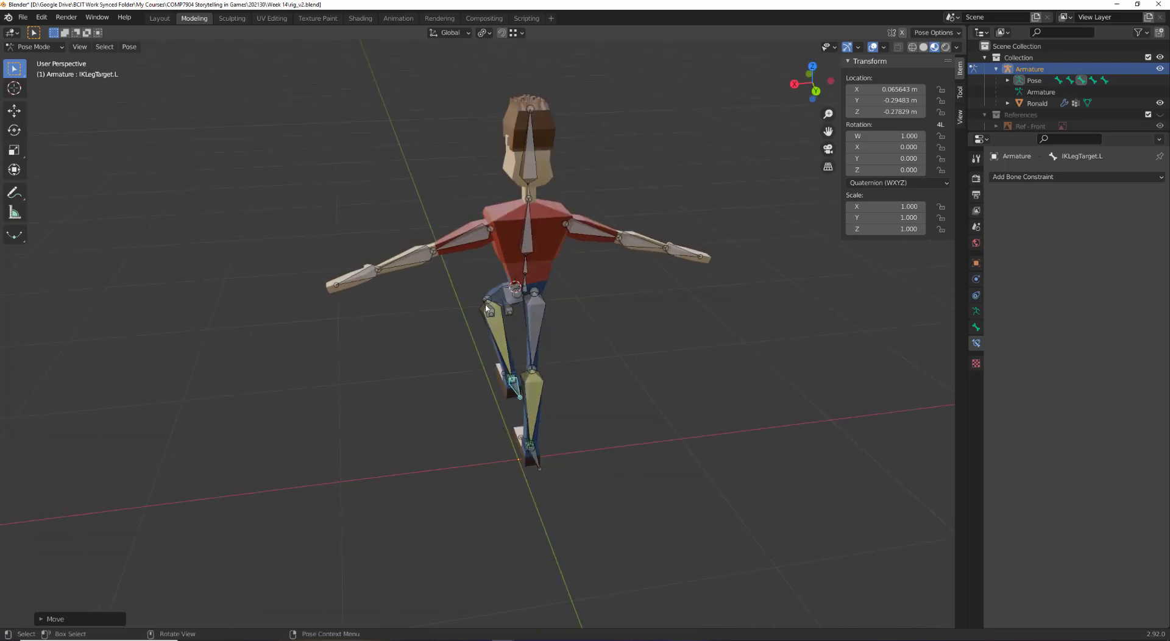
pyautogui.moveTo(526, 244); pyautogui.dragTo(532, 189, button='middle')
pyautogui.scroll(2, 548, 262)
pyautogui.moveTo(560, 319); pyautogui.dragTo(623, 359, button='middle')
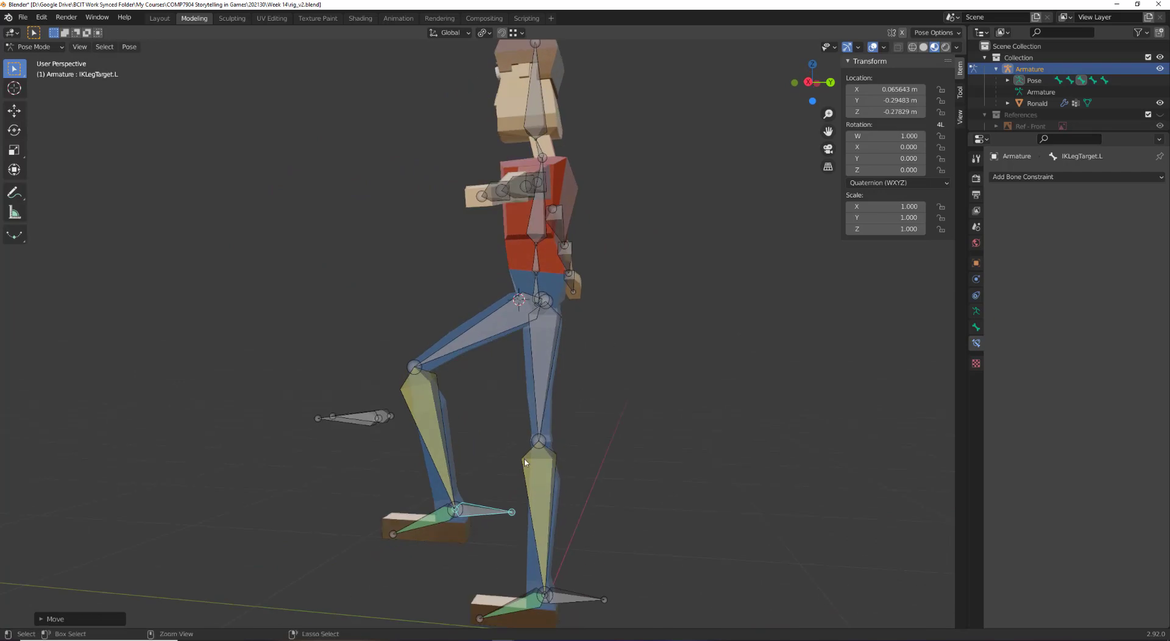
pyautogui.hotkey('ctrl', 'z')
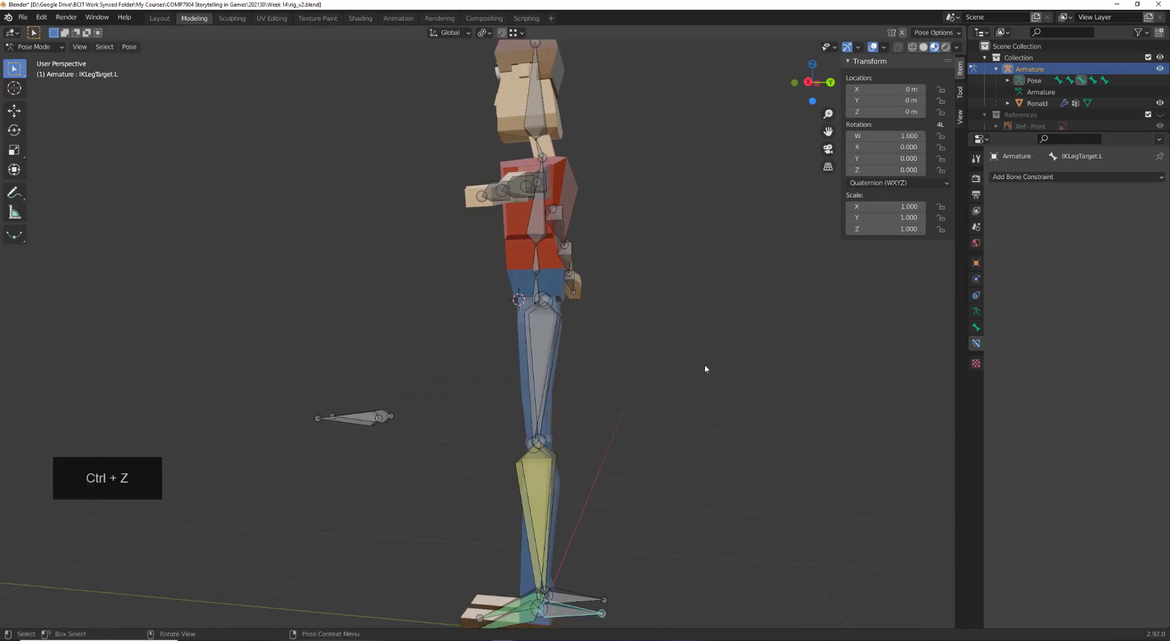
# Move the left IK leg target in Solid shading to about X -0.094, Y -0.224, Z -0.408 m, and return to Material Preview
pyautogui.click(923, 47)
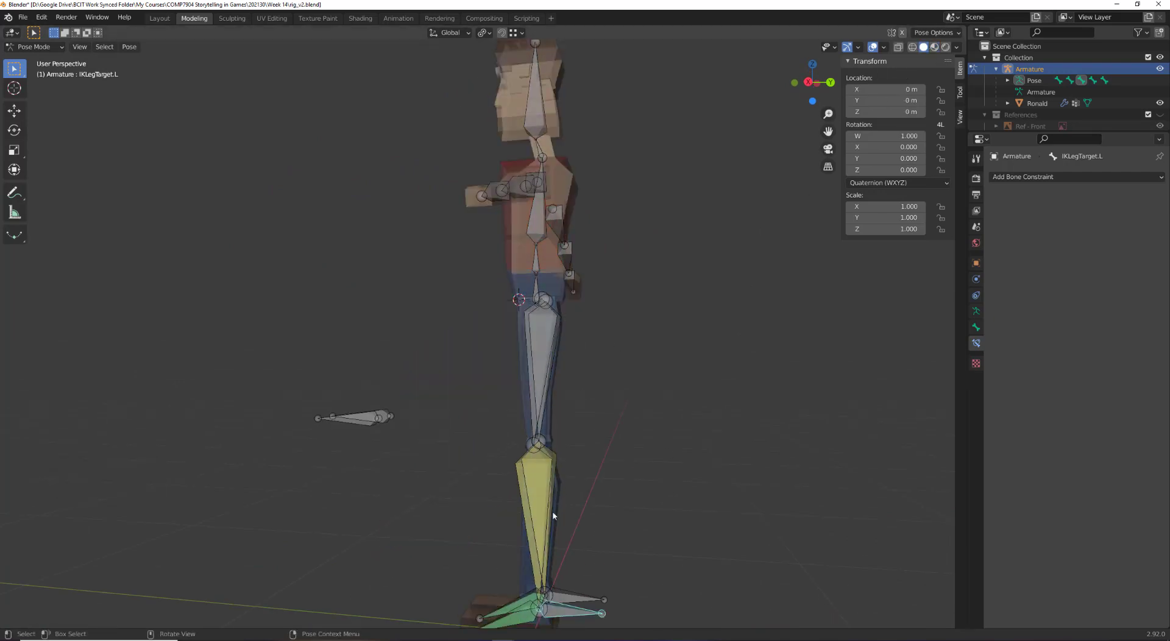
pyautogui.press('g')
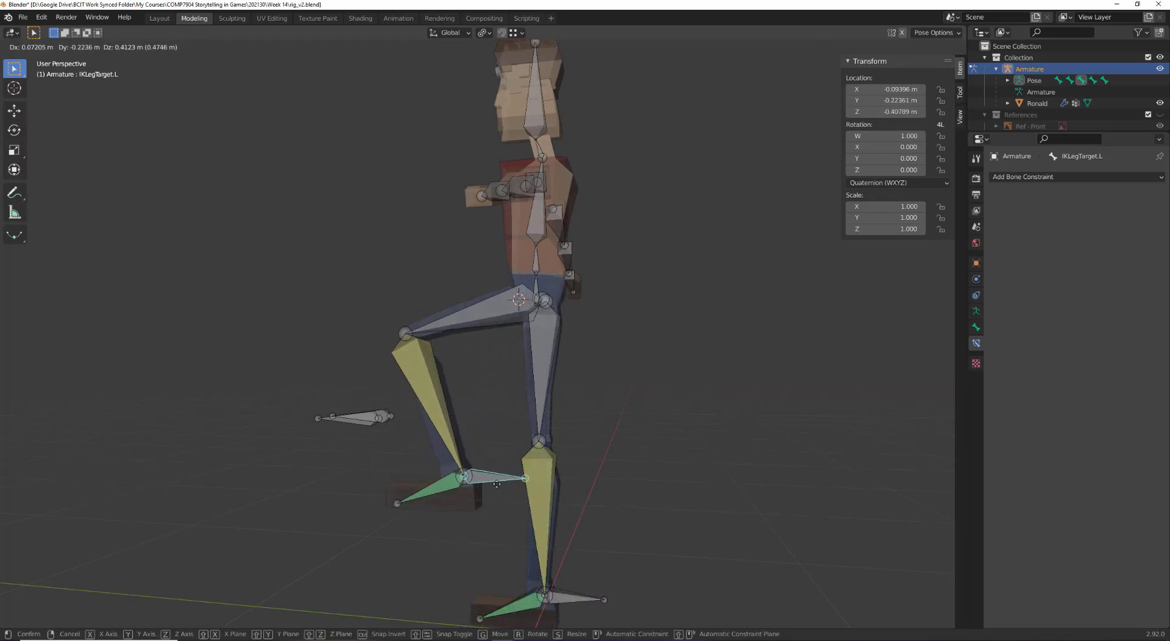
pyautogui.click(494, 479)
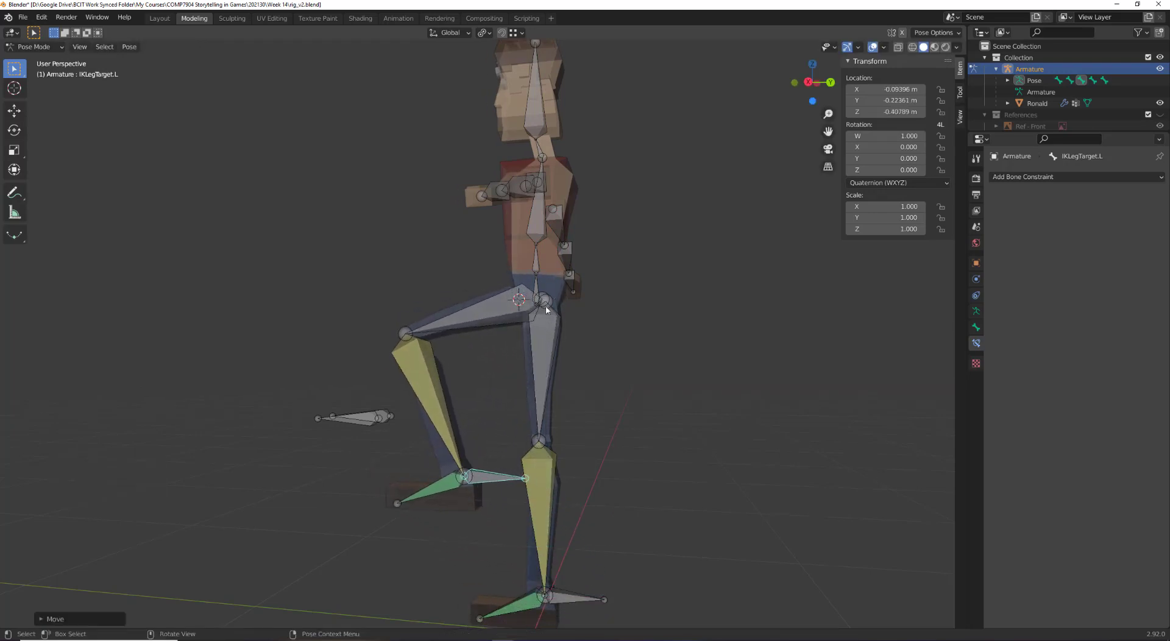
pyautogui.click(934, 47)
pyautogui.moveTo(556, 297)
pyautogui.mouseDown(button='middle')
pyautogui.moveTo(584, 302)
pyautogui.moveTo(580, 318)
pyautogui.moveTo(569, 314)
pyautogui.mouseUp(button='middle')
# Try moving the left IK leg target again to test the knee bend, and undo the leg moves back to the rest pose
pyautogui.press('g')
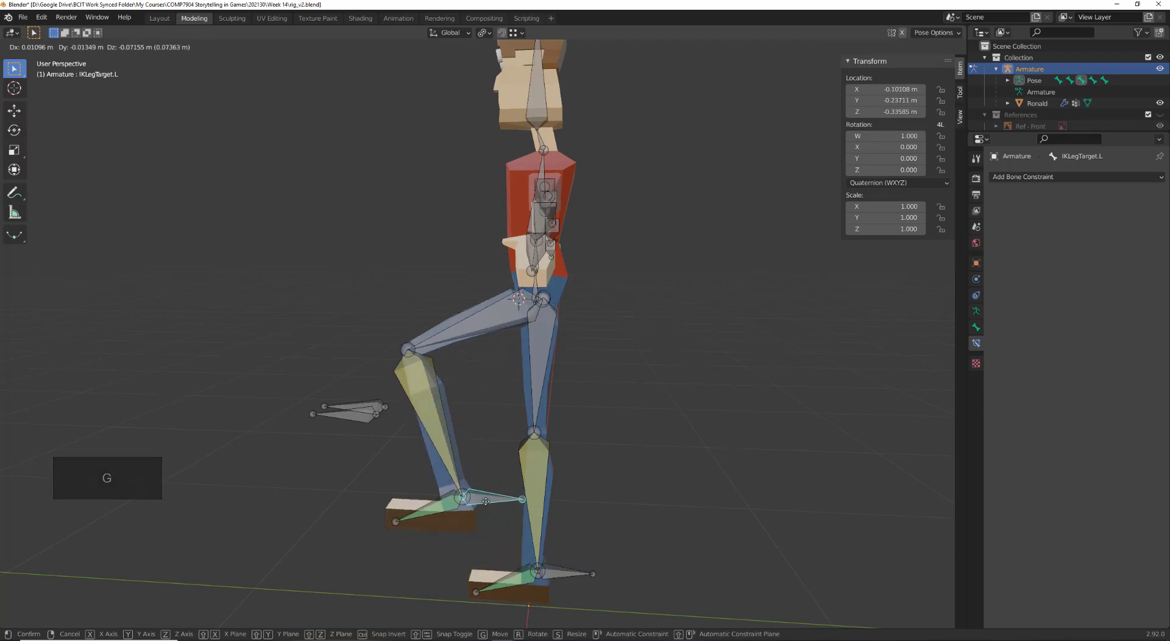
pyautogui.click(513, 522)
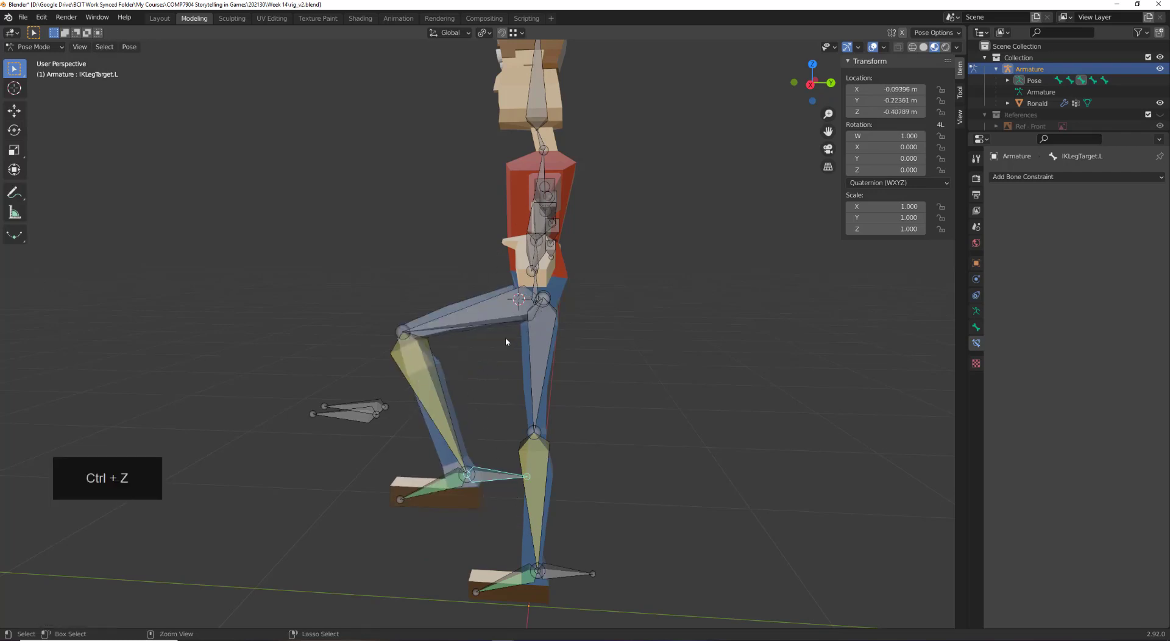
pyautogui.hotkey('ctrl', 'z')
pyautogui.moveTo(602, 409); pyautogui.dragTo(518, 214, button='middle')
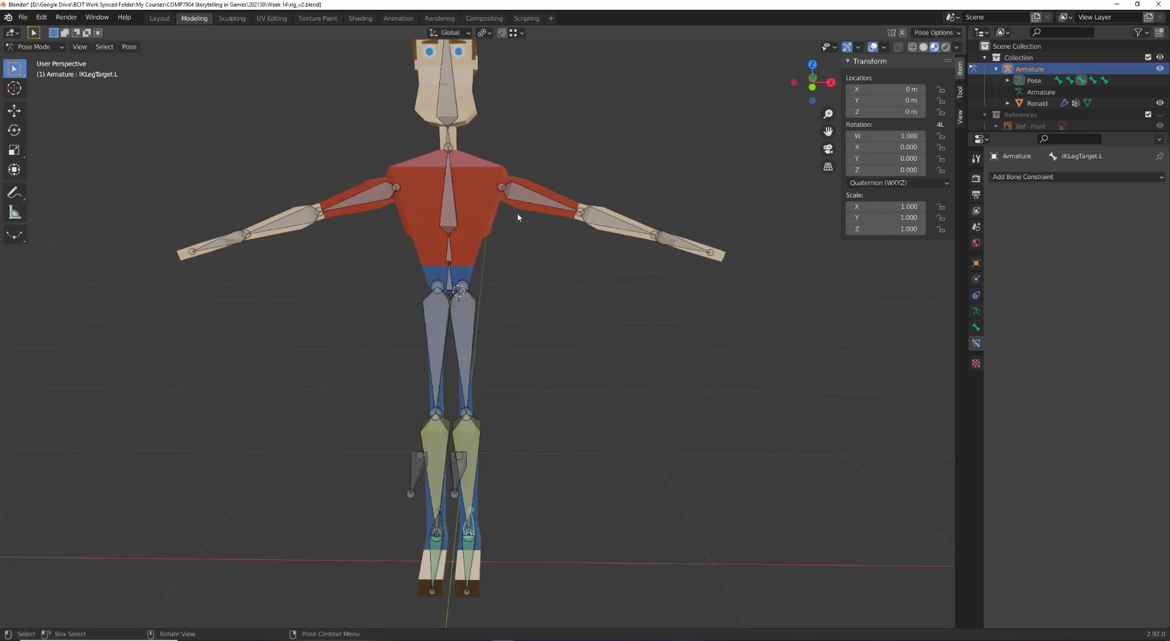
# Try rotating the left upper arm bone down toward the body from the front, and revert it to the rest pose
pyautogui.click(530, 202)
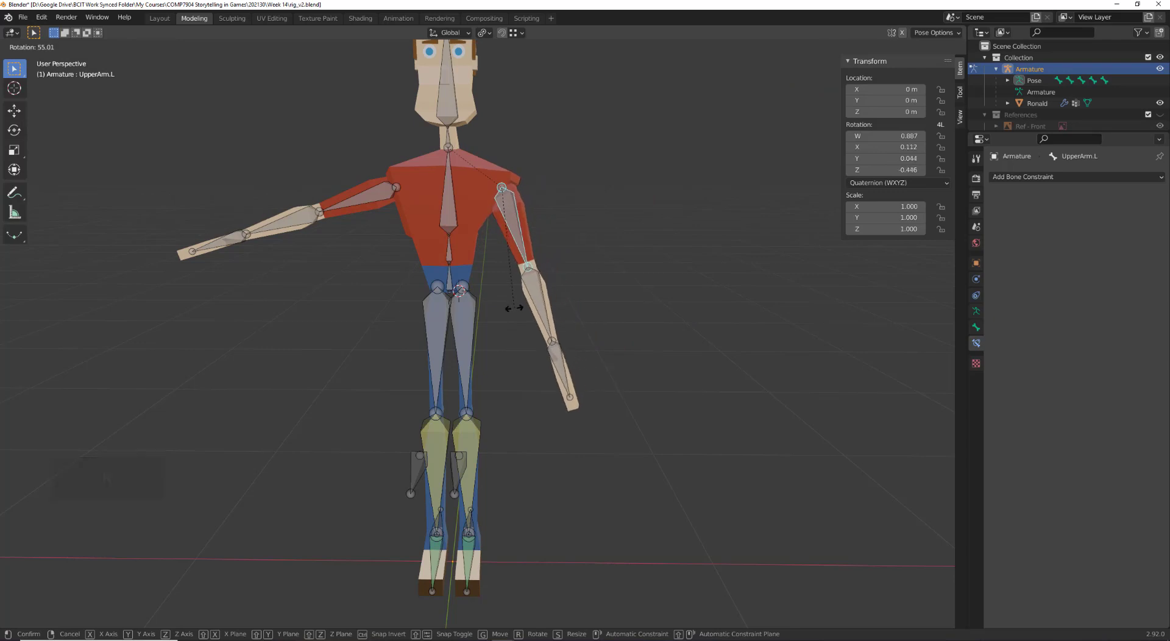
pyautogui.click(575, 247)
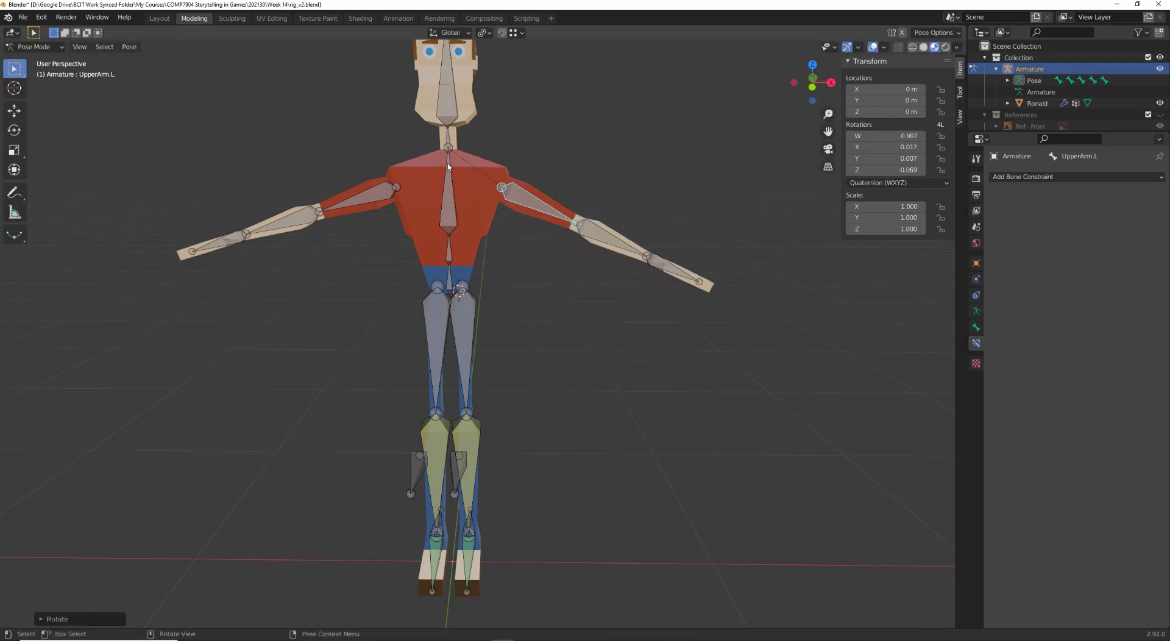
pyautogui.hotkey('ctrl', 'z')
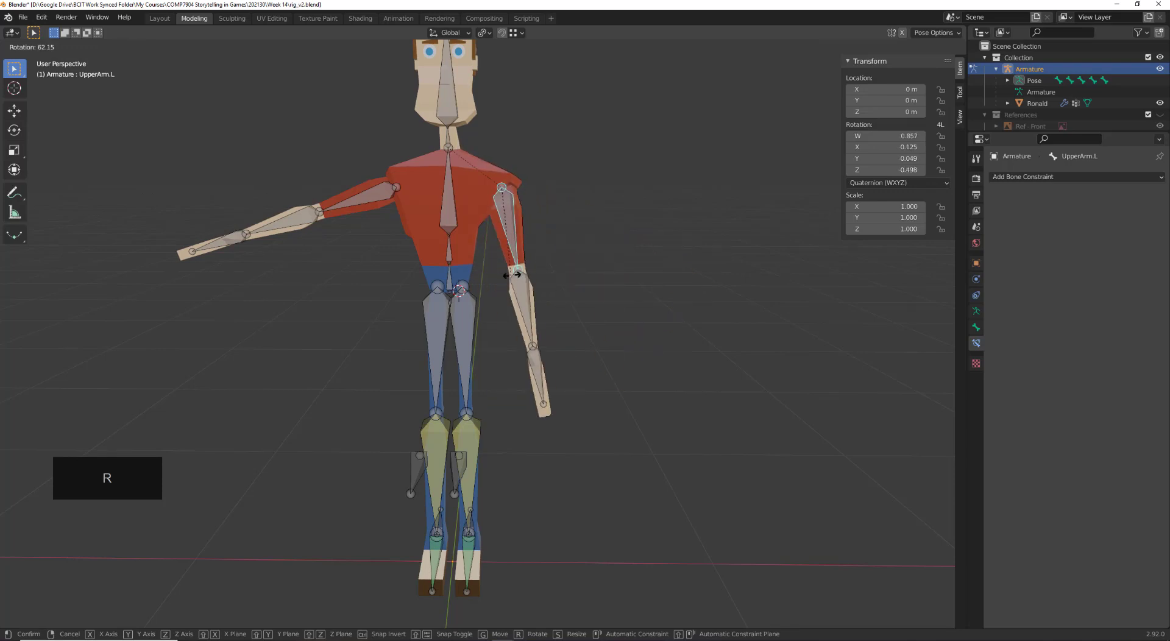
pyautogui.press('Escape')
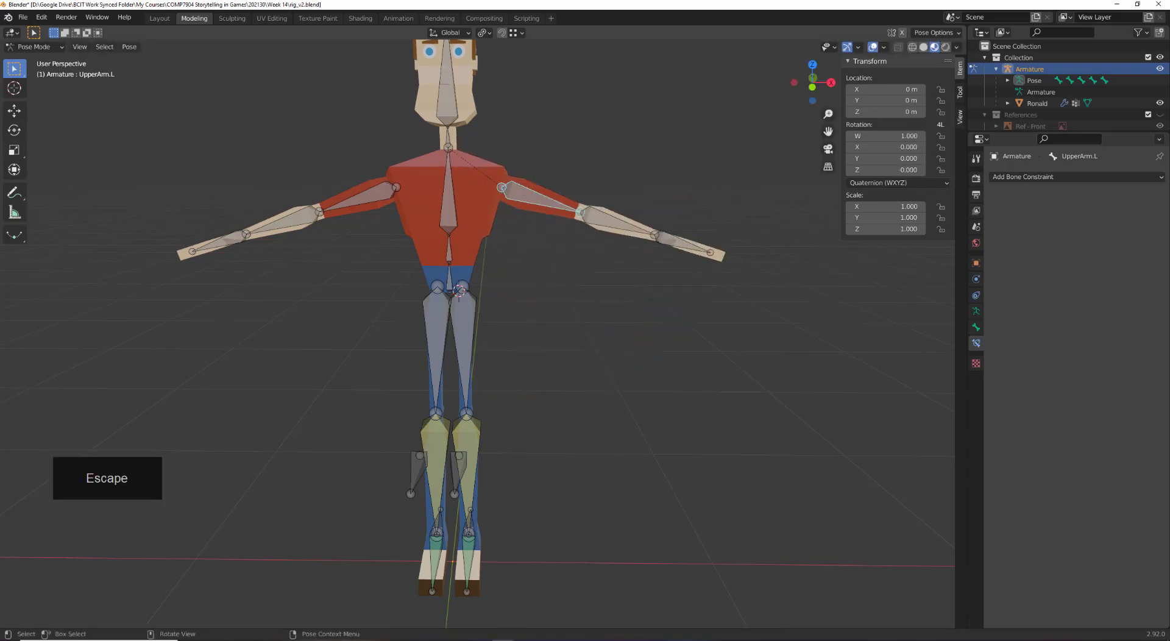
# Try bending the left lower arm bone at the elbow, first from the front and again from above
pyautogui.press('r')
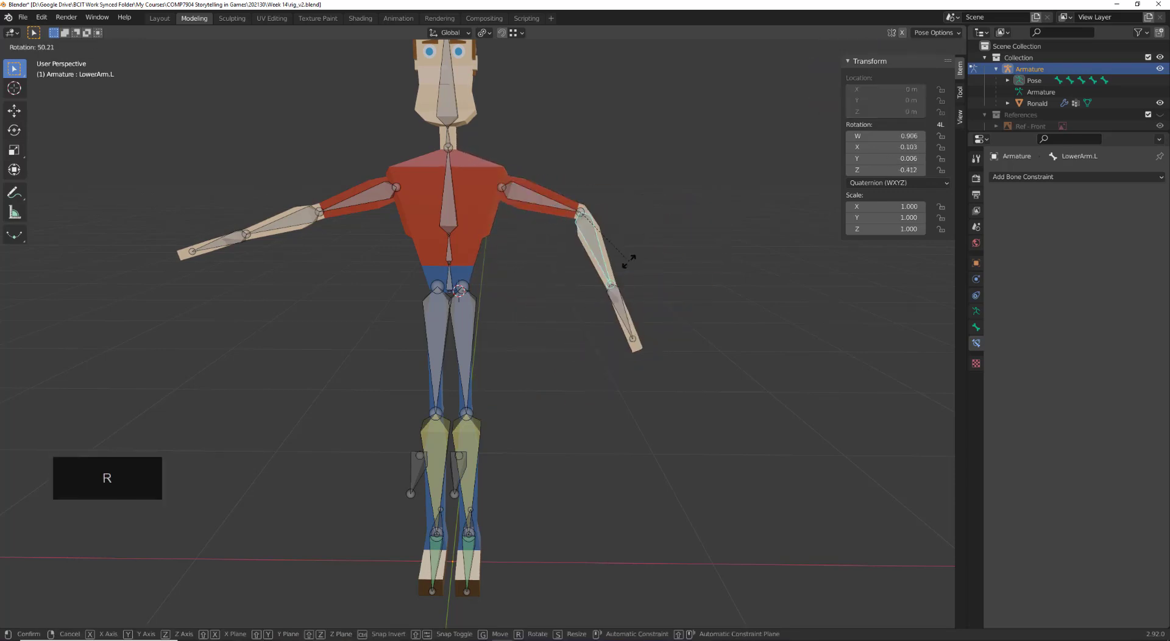
pyautogui.click(671, 199)
pyautogui.scroll(1, 647, 230)
pyautogui.scroll(-1, 646, 228)
pyautogui.keyDown('shift'); pyautogui.moveTo(645, 226); pyautogui.dragTo(505, 399, button='middle'); pyautogui.keyUp('shift')
pyautogui.scroll(-1, 532, 295)
pyautogui.press('r')
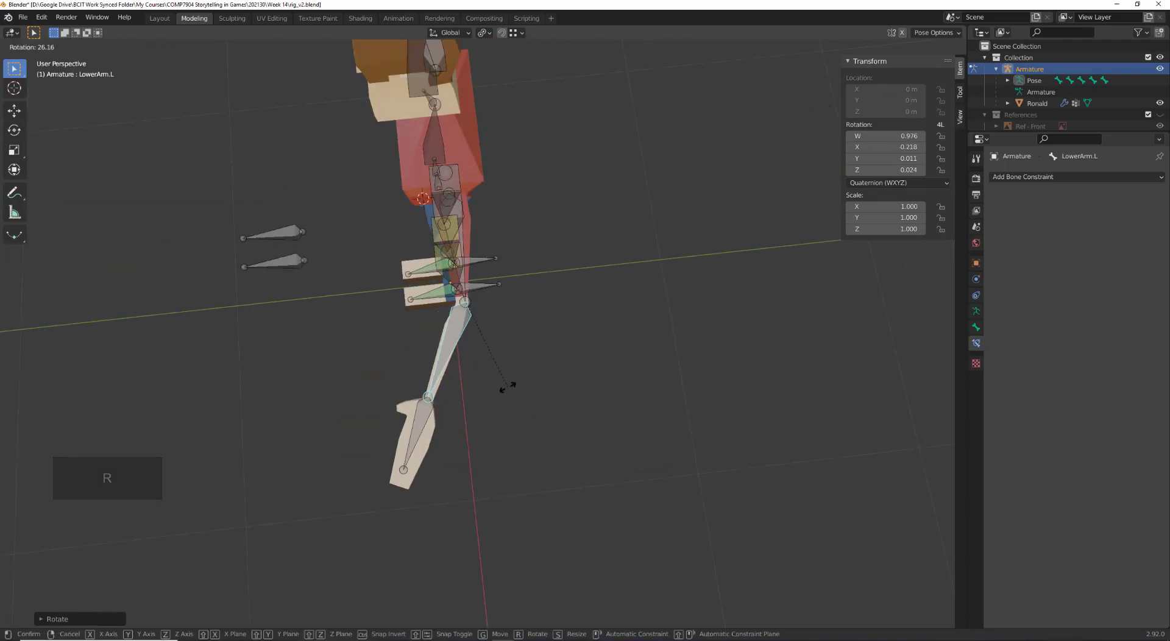
pyautogui.press('Escape')
pyautogui.moveTo(498, 379); pyautogui.dragTo(634, 284, button='middle')
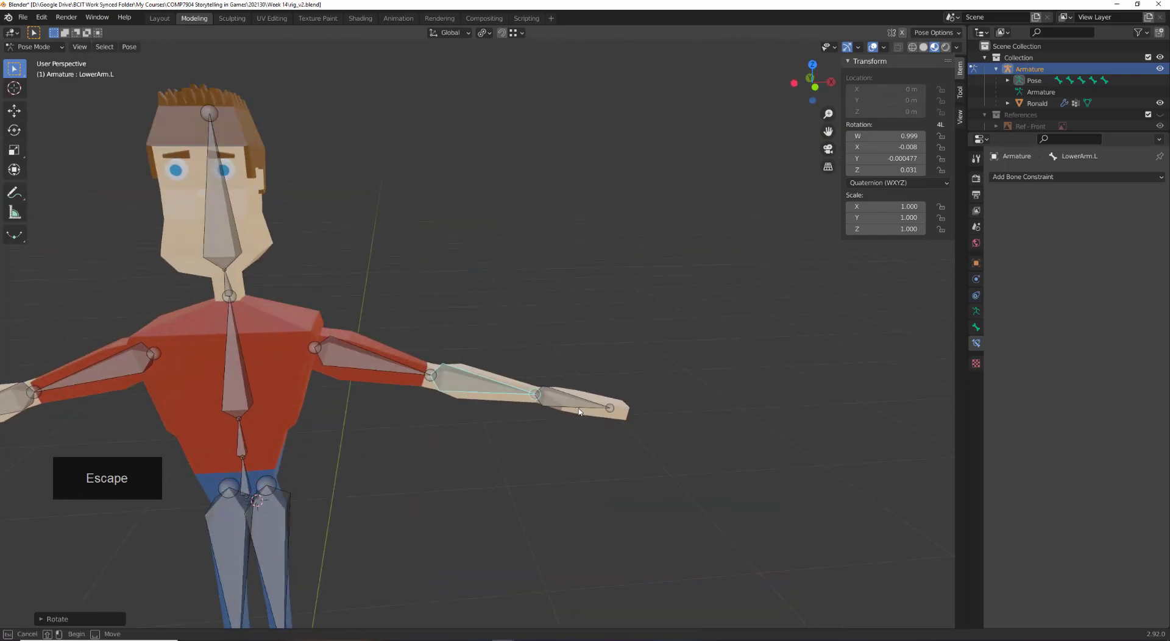
# Lower the left upper arm bone partway from a three-quarter front view, and undo the rotation
pyautogui.moveTo(568, 400); pyautogui.dragTo(554, 378, button='middle')
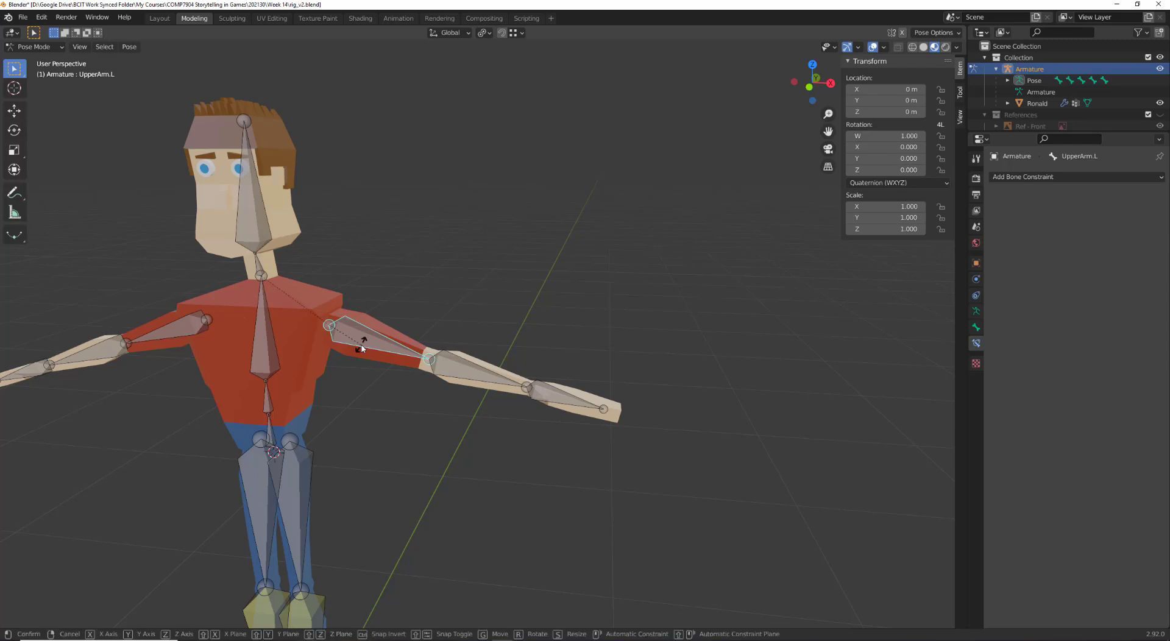
pyautogui.click(247, 178)
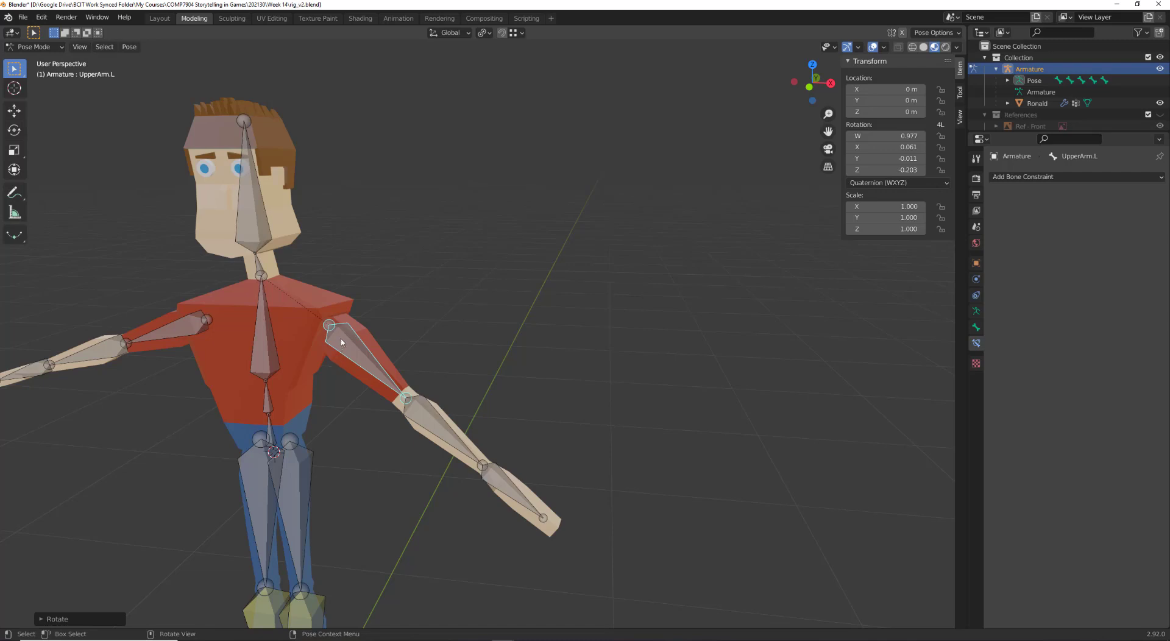
pyautogui.hotkey('ctrl', 'z')
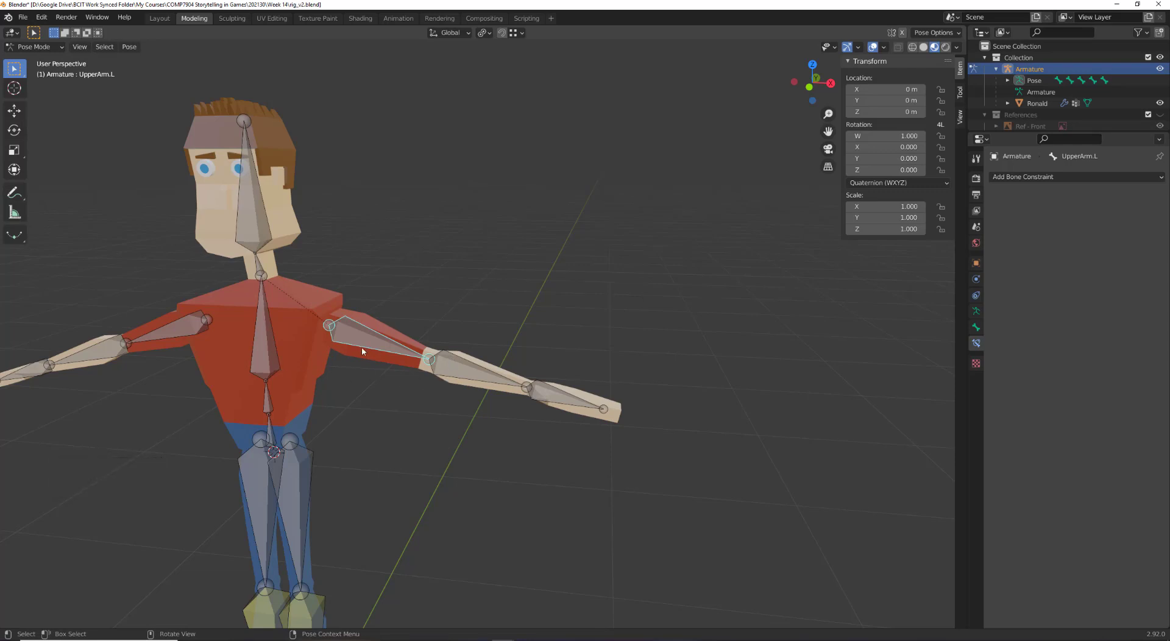
# Test the left shoulder's deformation by rotating the upper arm bone down about 60°, and undo the rotation
pyautogui.moveTo(317, 437)
pyautogui.mouseDown(button='middle')
pyautogui.moveTo(279, 420)
pyautogui.moveTo(309, 418)
pyautogui.mouseUp(button='middle')
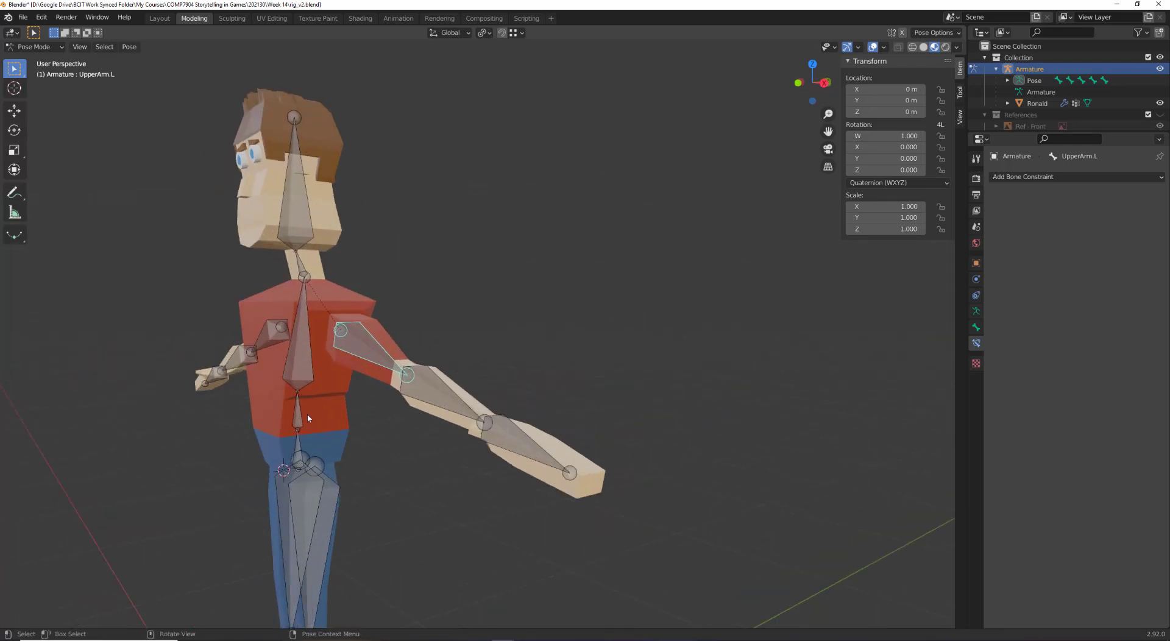
pyautogui.keyDown('shift'); pyautogui.moveTo(321, 485); pyautogui.dragTo(414, 229, button='middle'); pyautogui.keyUp('shift')
pyautogui.scroll(-3, 146, 210)
pyautogui.scroll(-4, 363, 256)
pyautogui.keyDown('shift'); pyautogui.moveTo(415, 229); pyautogui.dragTo(473, 268, button='middle'); pyautogui.keyUp('shift')
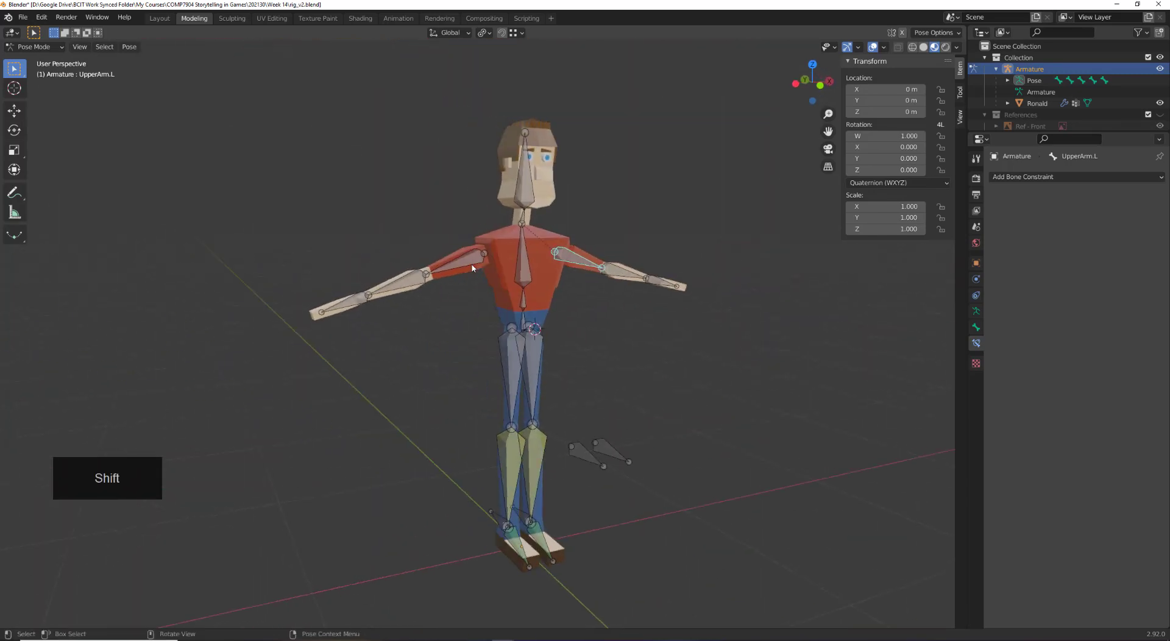
pyautogui.scroll(3, 602, 267)
pyautogui.keyDown('shift'); pyautogui.moveTo(602, 267); pyautogui.dragTo(409, 317, button='middle'); pyautogui.keyUp('shift')
pyautogui.scroll(2, 487, 291)
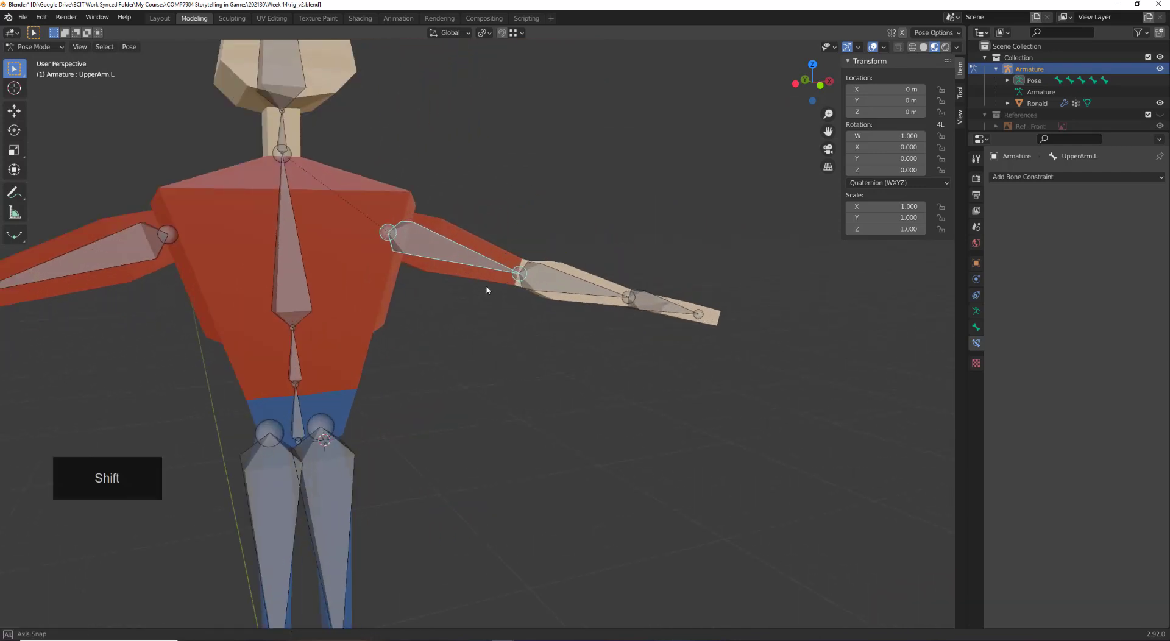
pyautogui.moveTo(486, 290); pyautogui.dragTo(419, 287, button='middle')
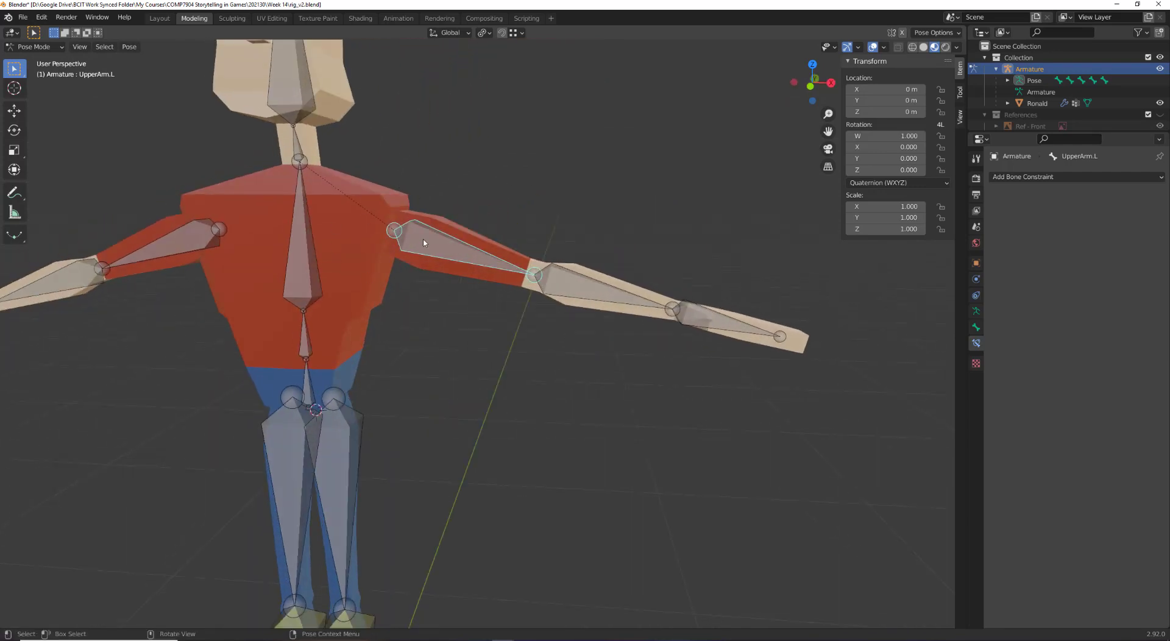
pyautogui.press('r')
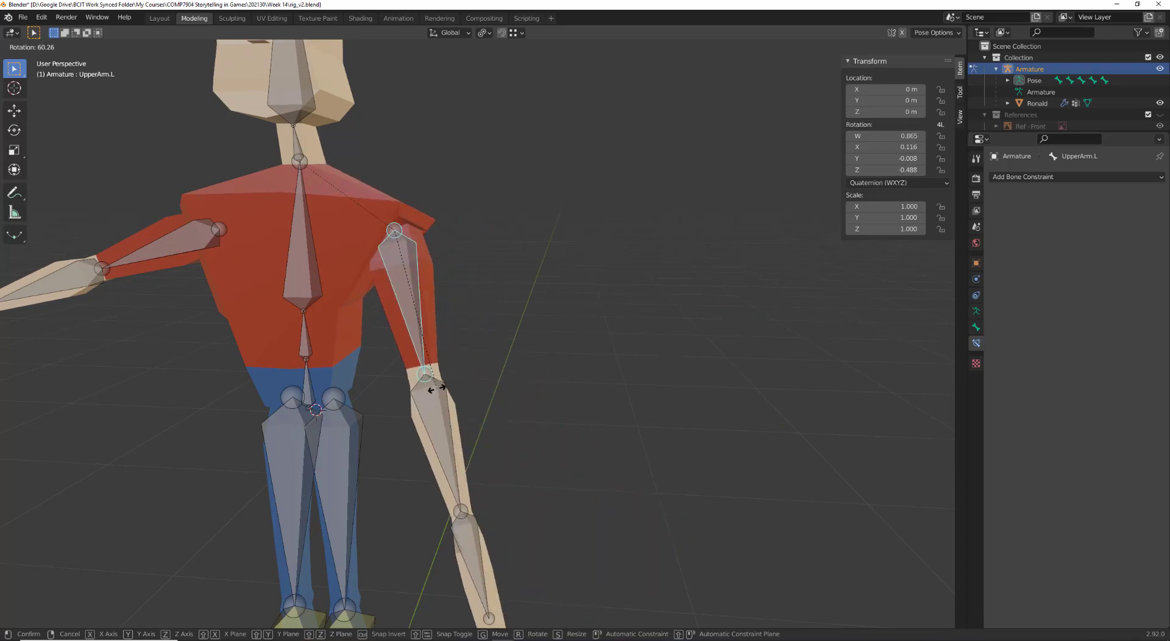
pyautogui.click(316, 163)
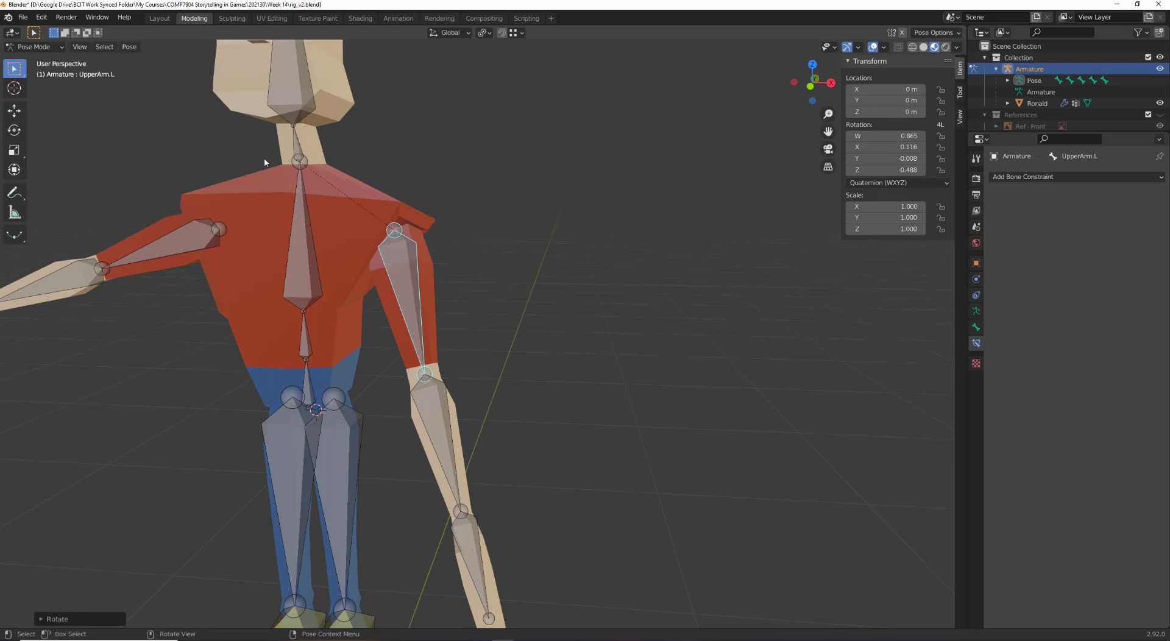
pyautogui.hotkey('ctrl', 'z')
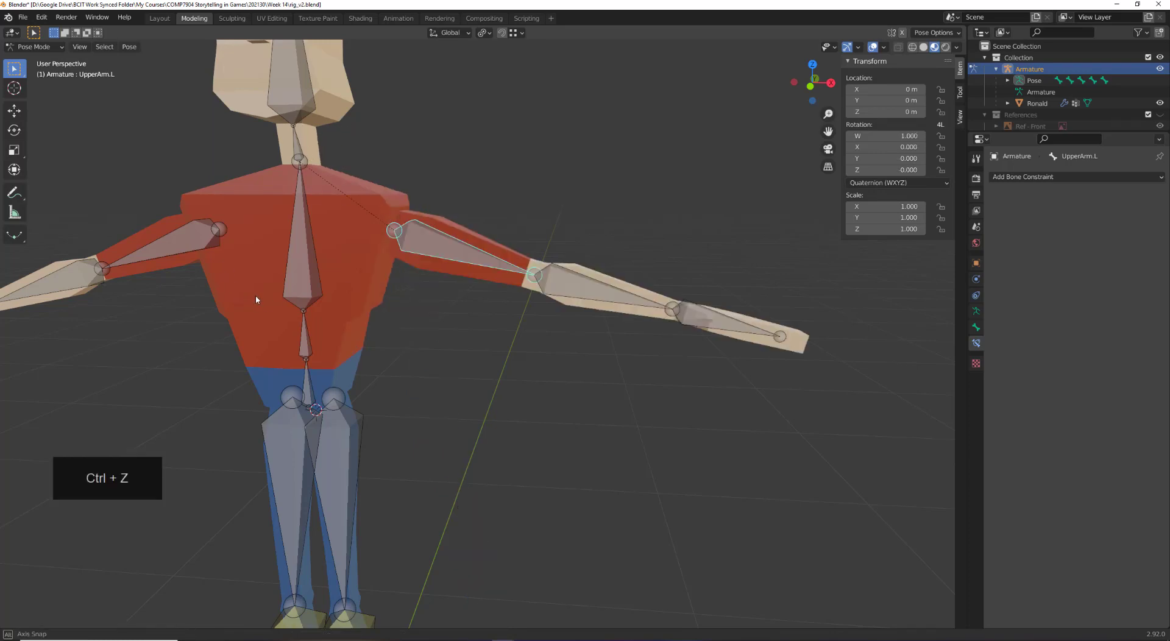
# Try tilting the head bone sideways in the front orthographic view, and cancel the rotation
pyautogui.moveTo(254, 295); pyautogui.dragTo(383, 420, button='middle')
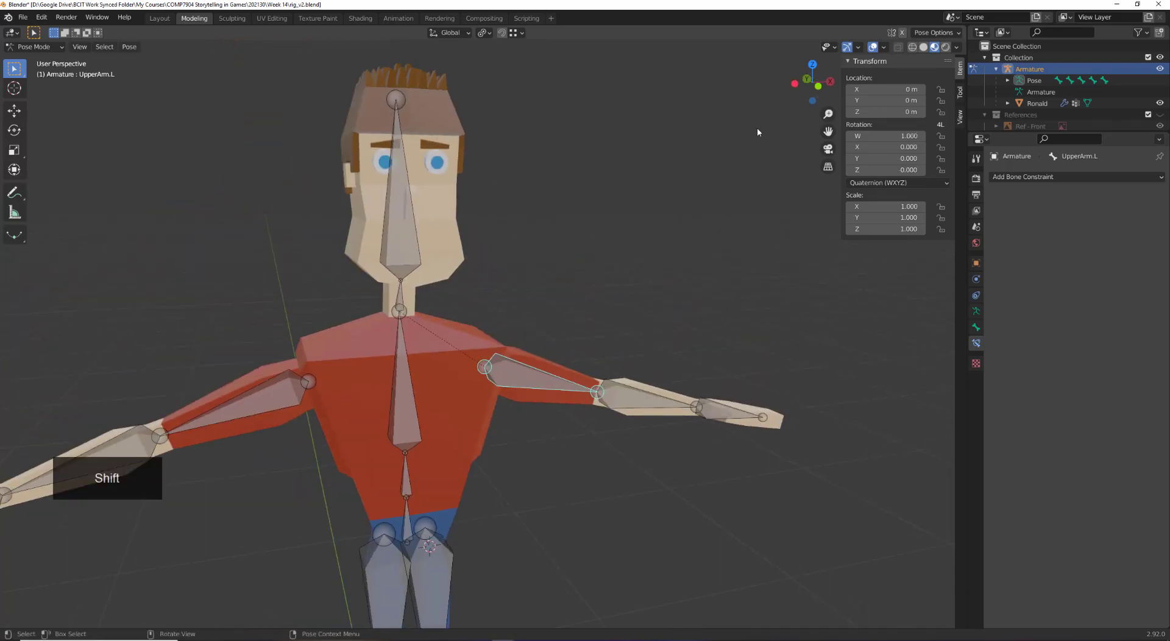
pyautogui.click(813, 98)
pyautogui.click(433, 236)
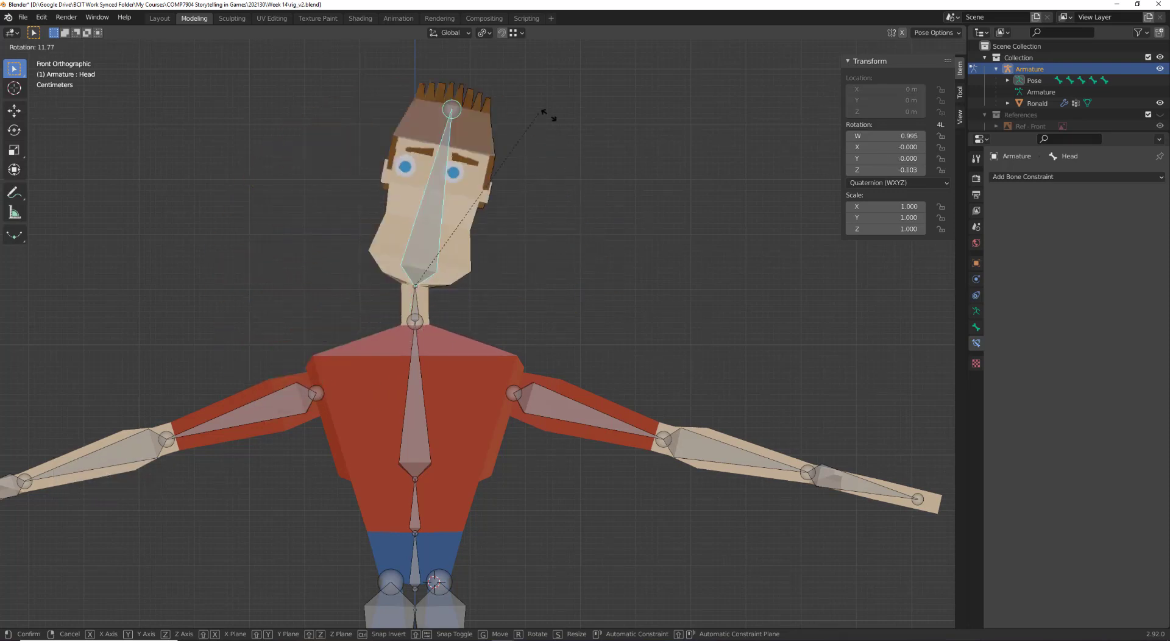
pyautogui.press('Escape')
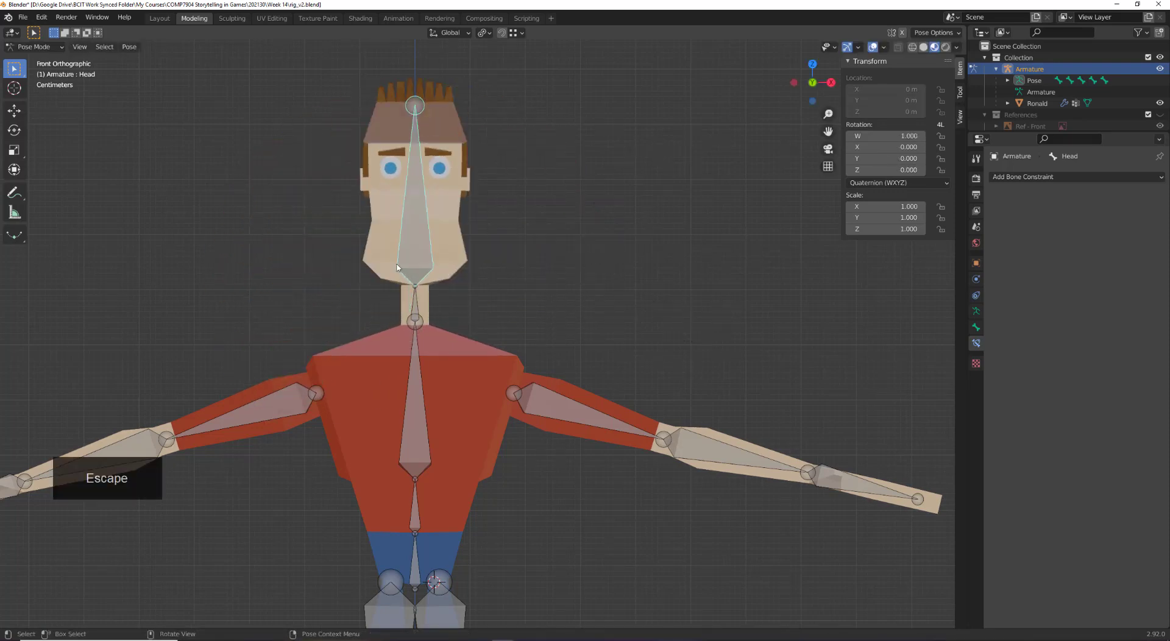
# Rotate the head bone forward into a deep nod from the side, and undo the rotation
pyautogui.moveTo(398, 269); pyautogui.dragTo(503, 234, button='middle')
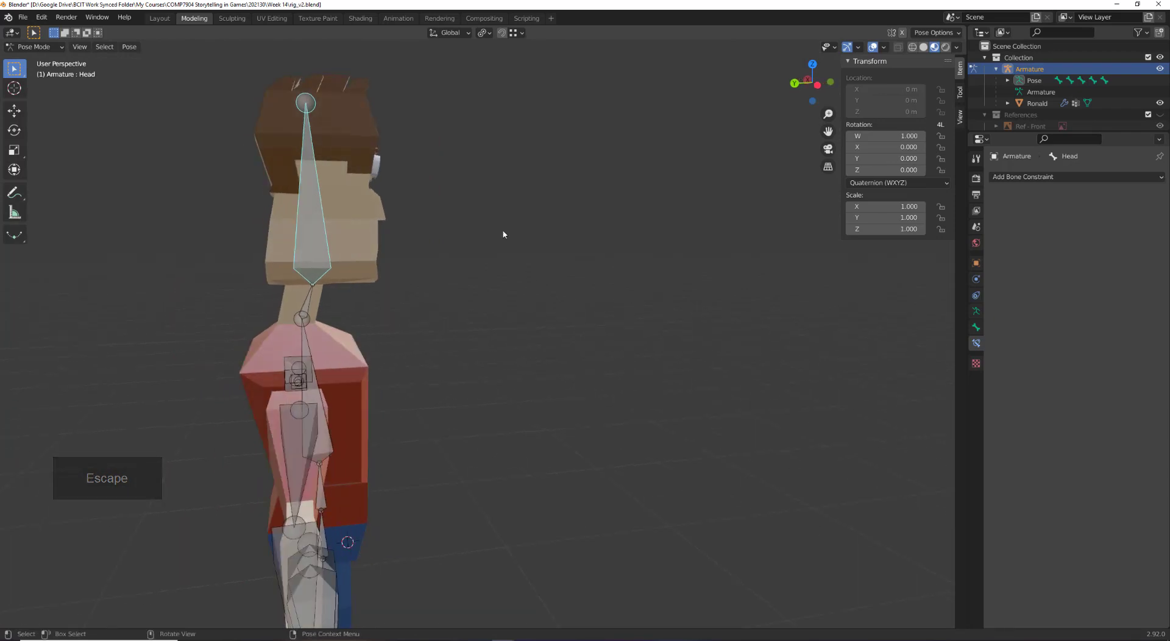
pyautogui.press('r')
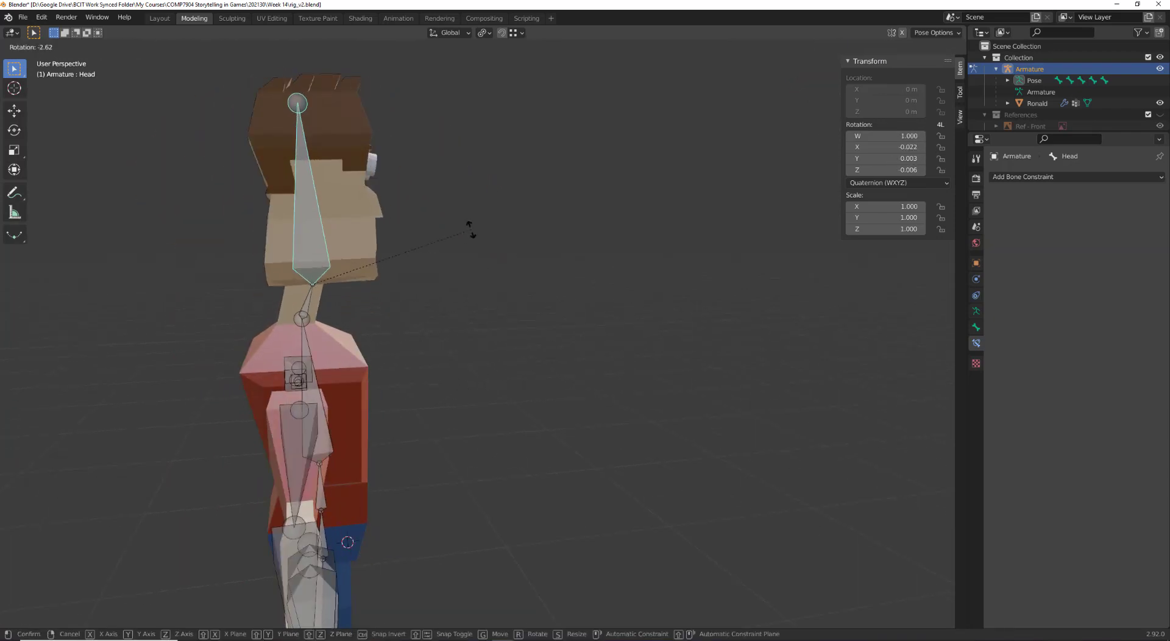
pyautogui.click(454, 391)
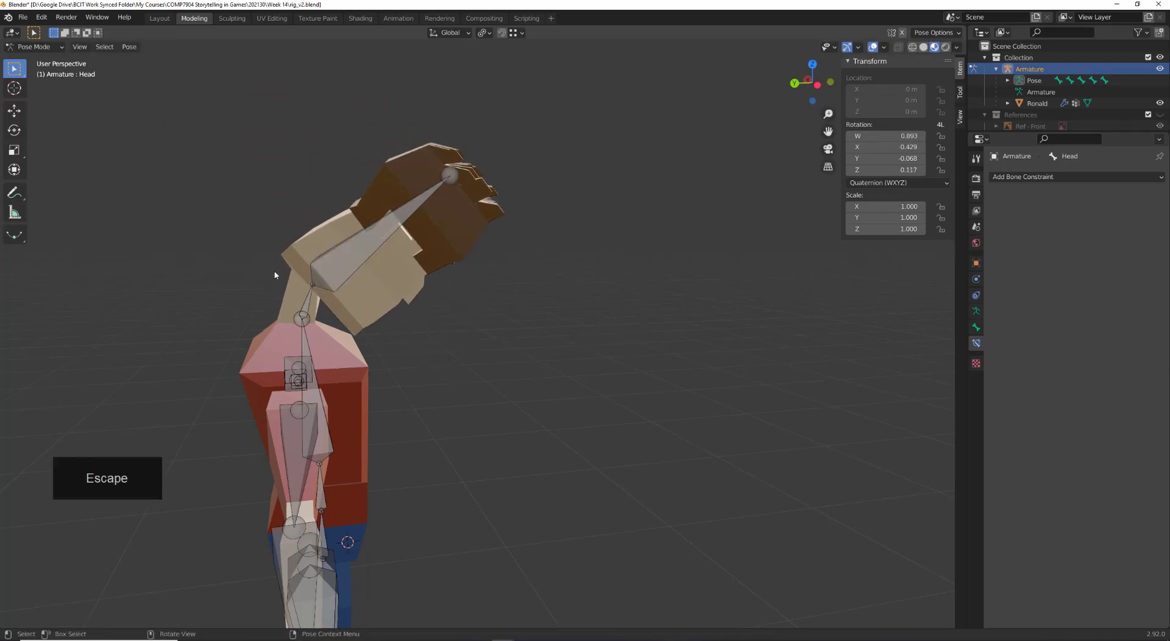
pyautogui.hotkey('ctrl', 'z')
pyautogui.hotkey('ctrl', 'z')
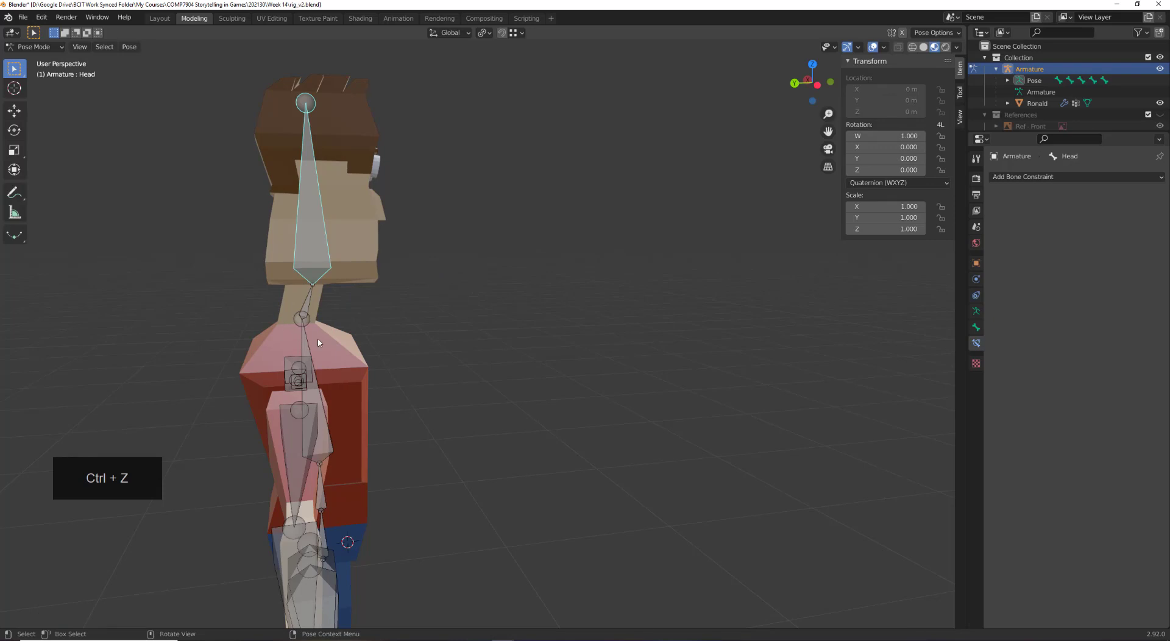
# Try rotating the neck bone backward about 30° from the side, and cancel the rotation
pyautogui.moveTo(348, 333); pyautogui.dragTo(320, 300, button='middle')
pyautogui.press('r')
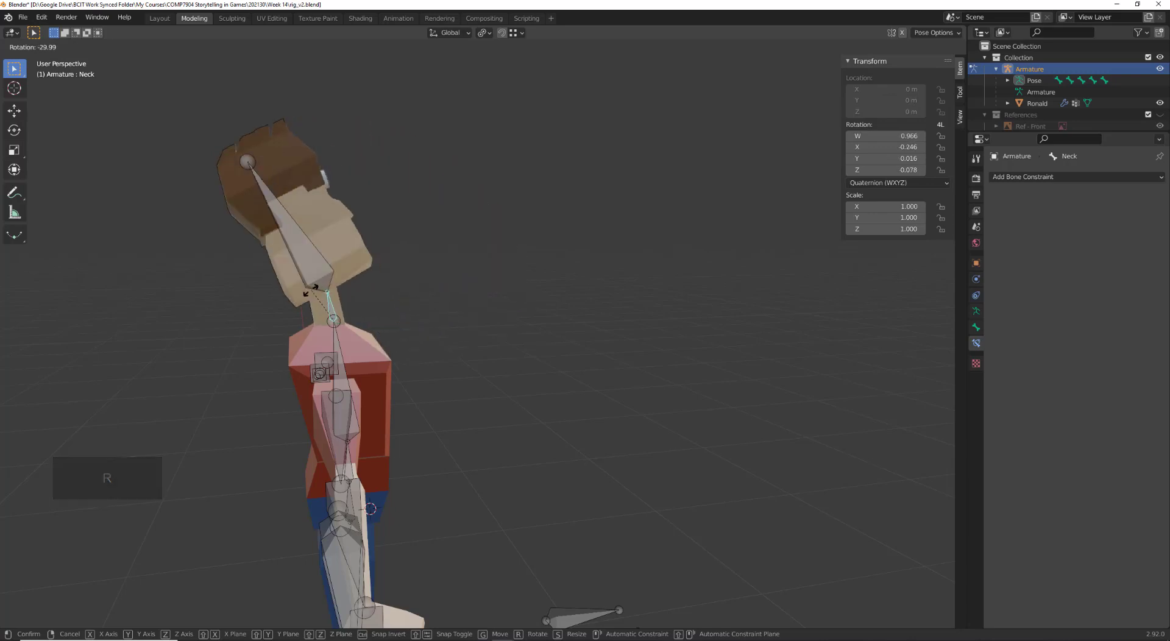
pyautogui.press('Escape')
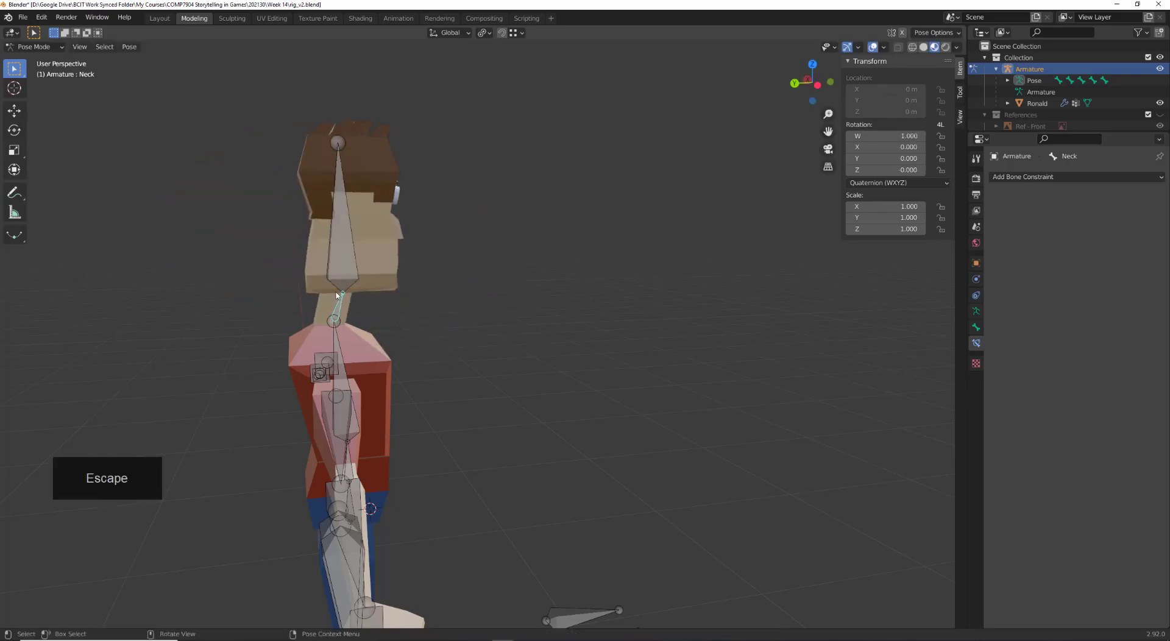
# Try rotating the neck bone backward in the left orthographic view and sideways in the front view, cancelling both rotations
pyautogui.click(818, 85)
pyautogui.press('r')
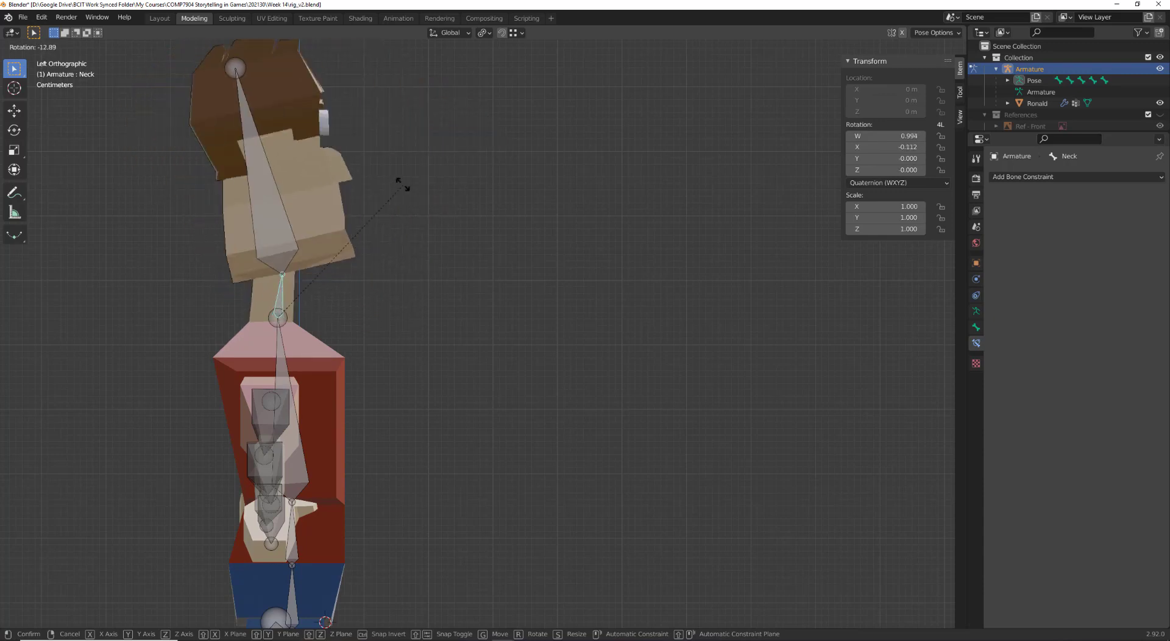
pyautogui.press('Escape')
pyautogui.click(831, 82)
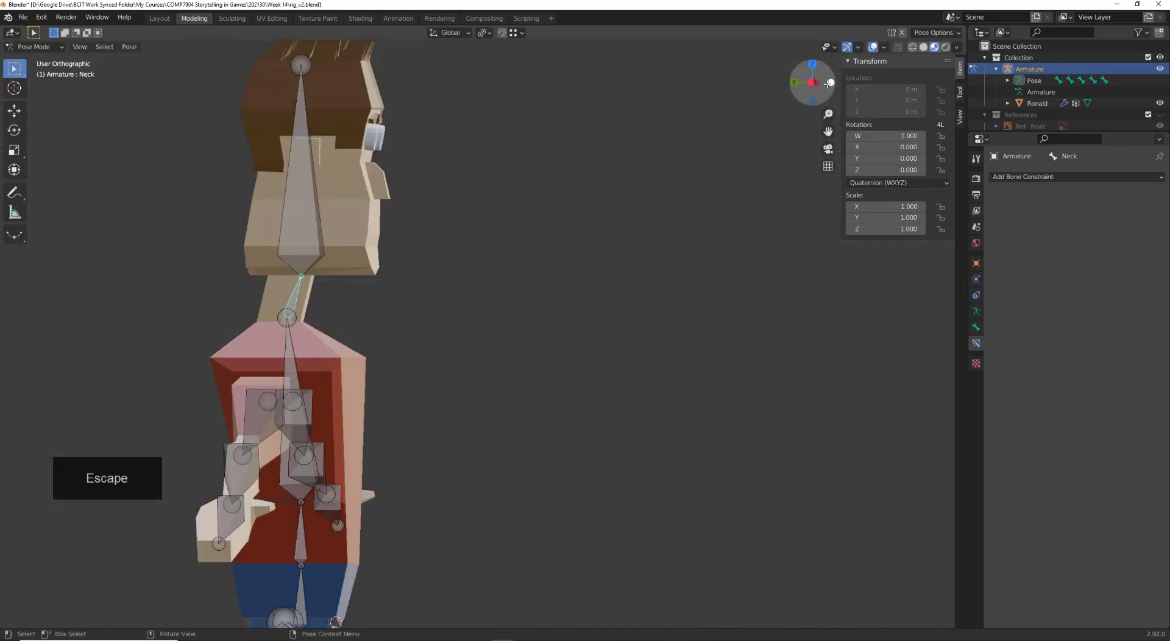
pyautogui.press('r')
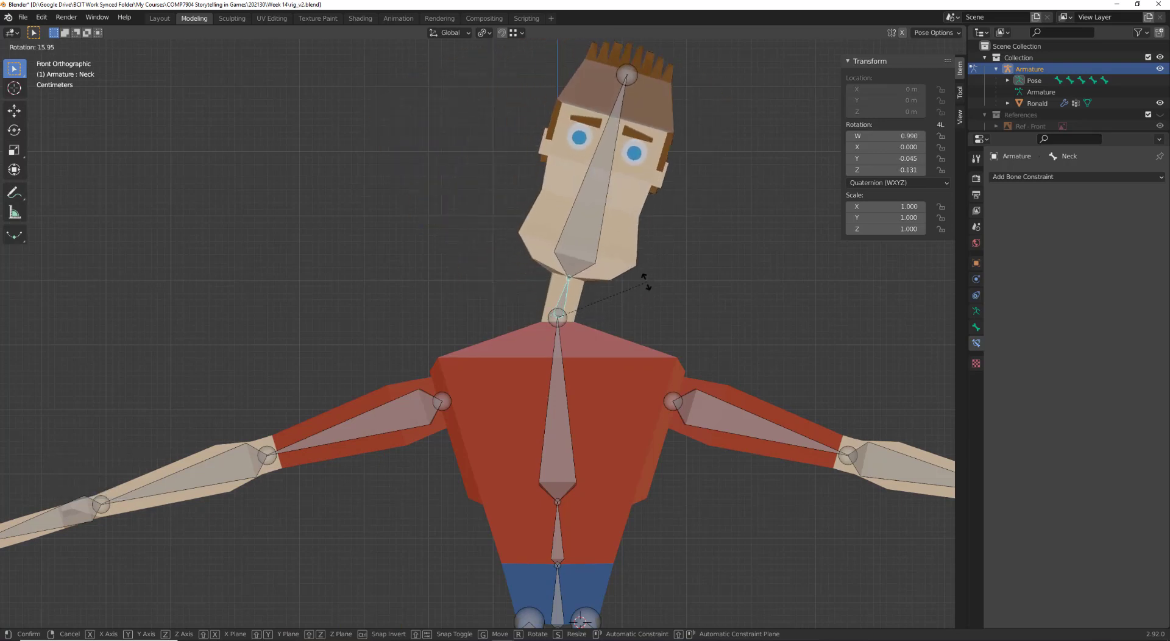
pyautogui.press('Escape')
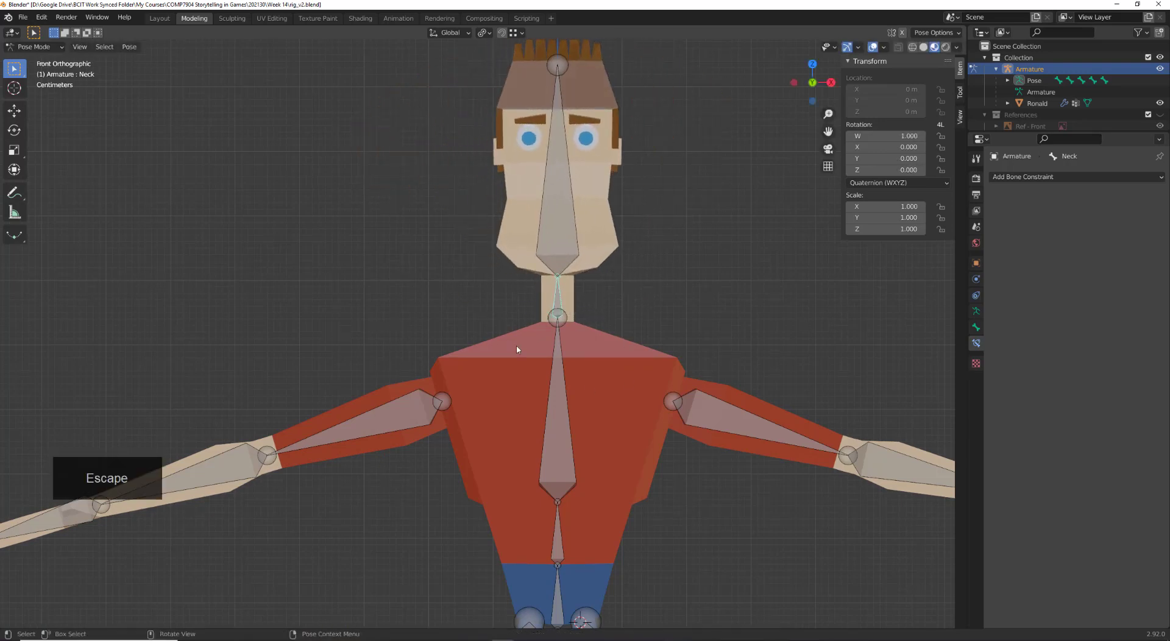
# Try rotating the Spine2 bone slightly backward in a perspective view, and cancel the rotation
pyautogui.scroll(-1, 515, 385)
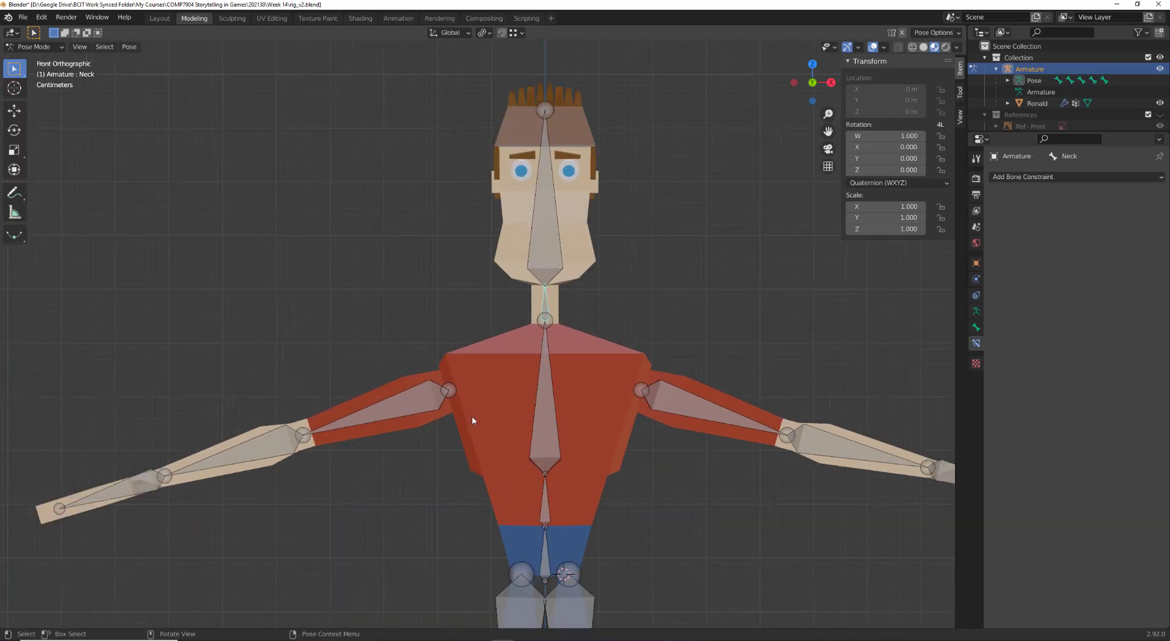
pyautogui.moveTo(468, 413)
pyautogui.mouseDown(button='middle')
pyautogui.moveTo(528, 413)
pyautogui.moveTo(490, 417)
pyautogui.mouseUp(button='middle')
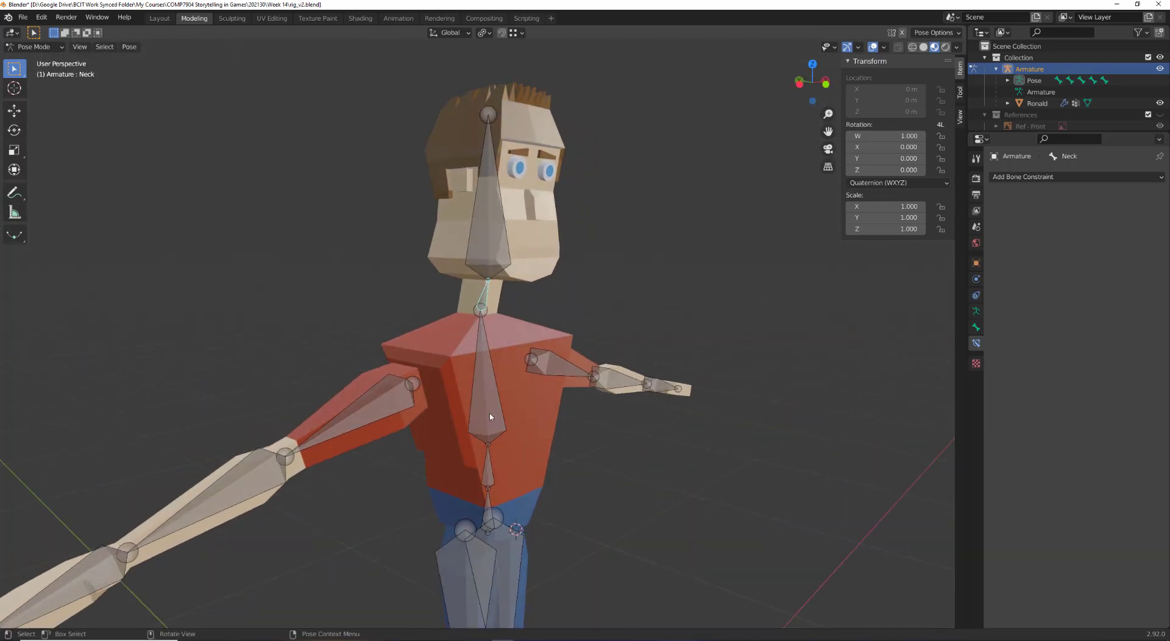
pyautogui.scroll(-2, 490, 416)
pyautogui.click(797, 83)
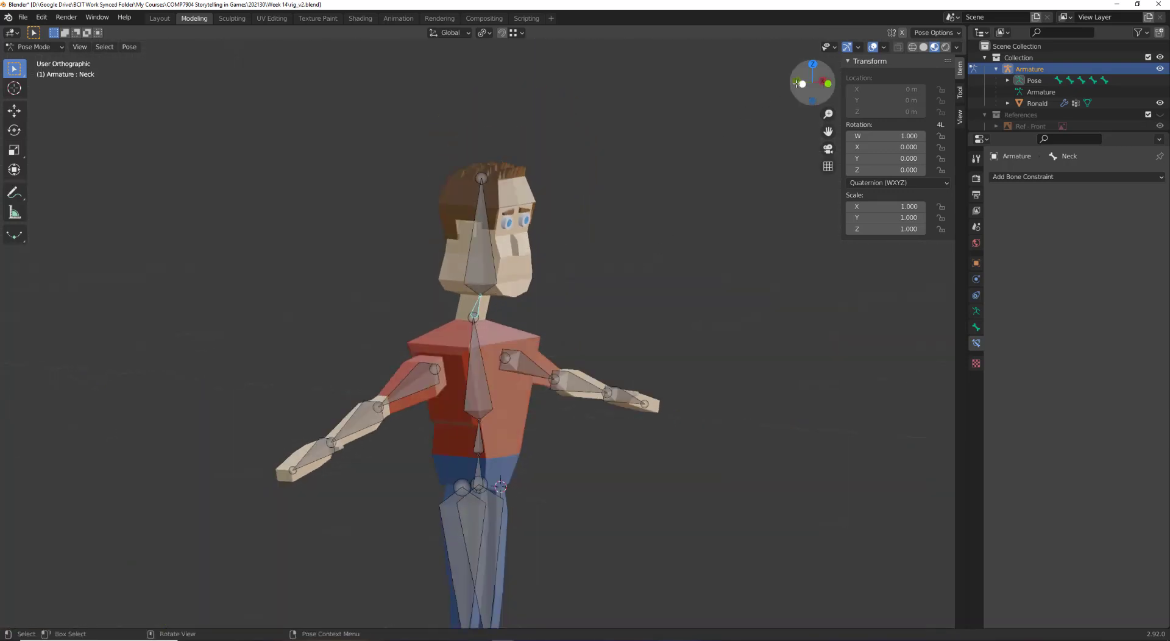
pyautogui.moveTo(495, 392); pyautogui.dragTo(491, 393, button='middle')
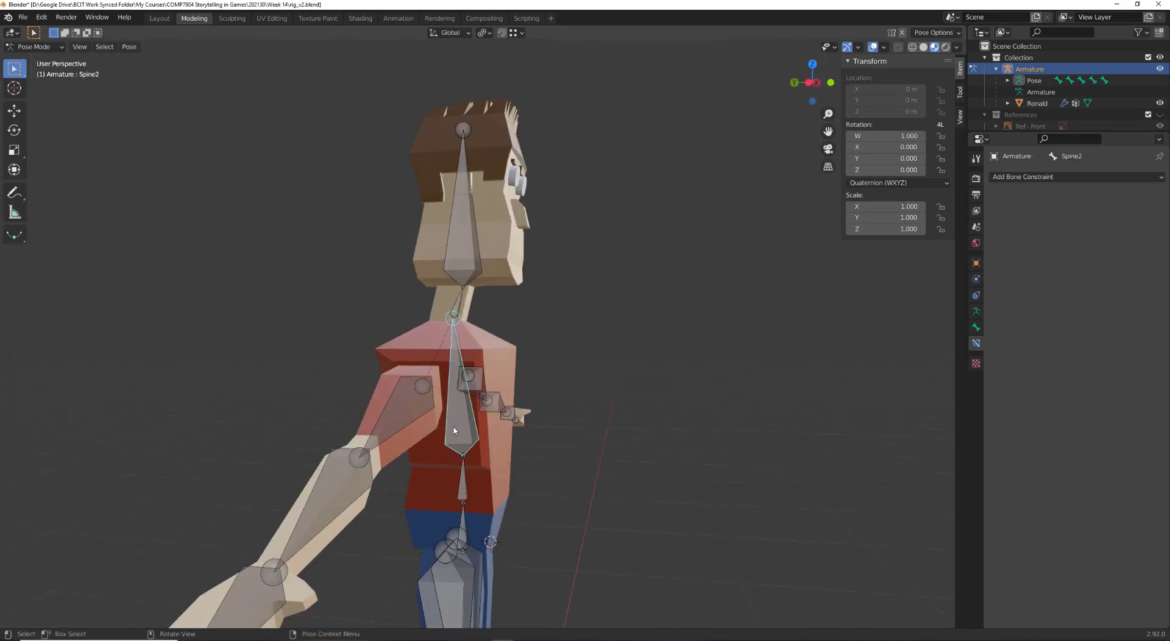
pyautogui.press('r')
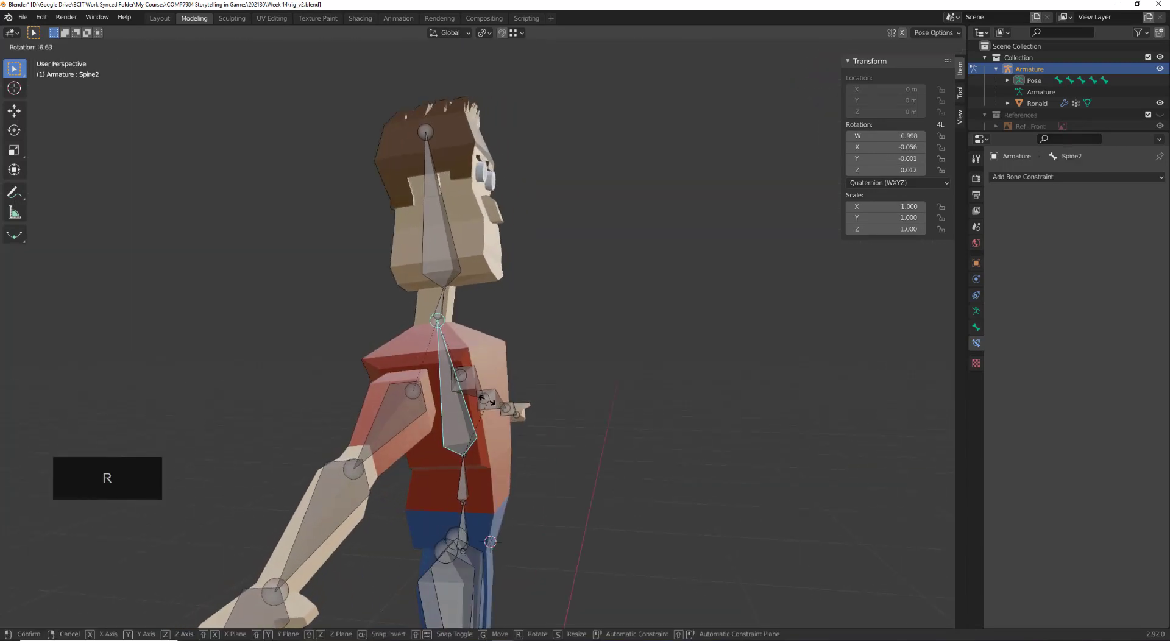
pyautogui.press('Escape')
# Test the torso's deformation by bending the Spine2 bone forward in the right orthographic view, and undo the rotation
pyautogui.click(793, 84)
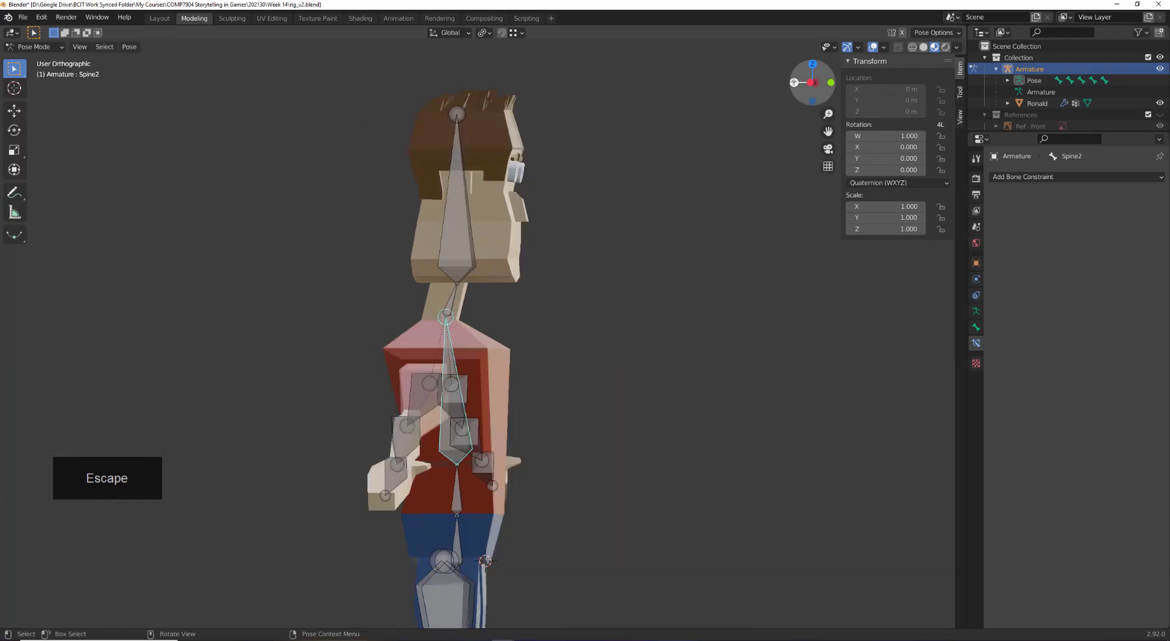
pyautogui.click(793, 82)
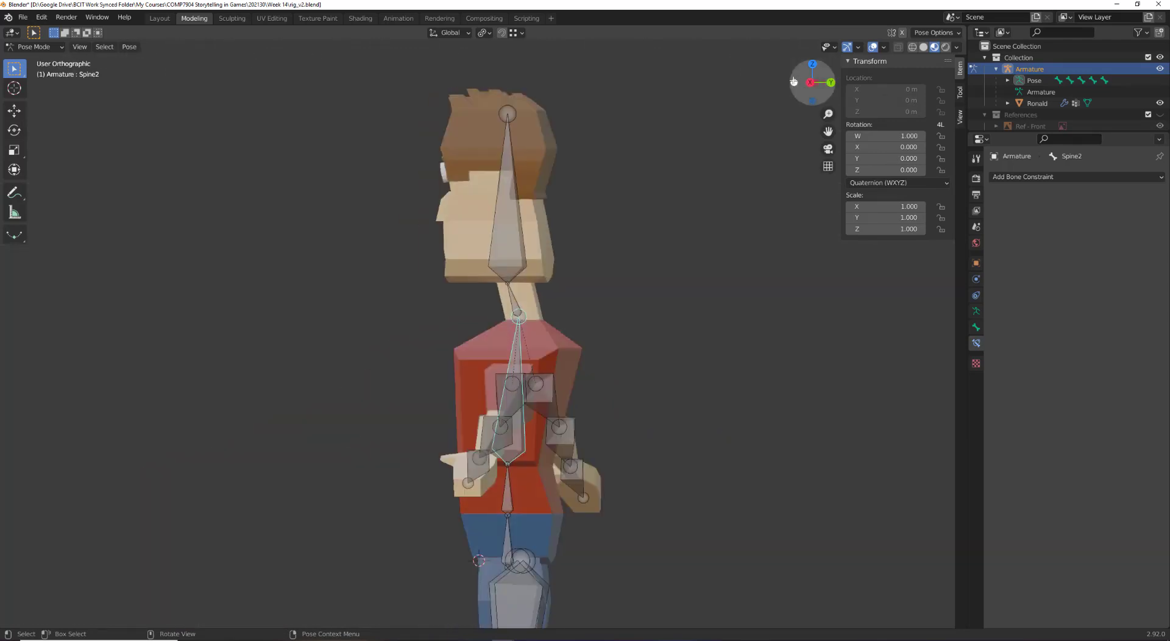
pyautogui.press('r')
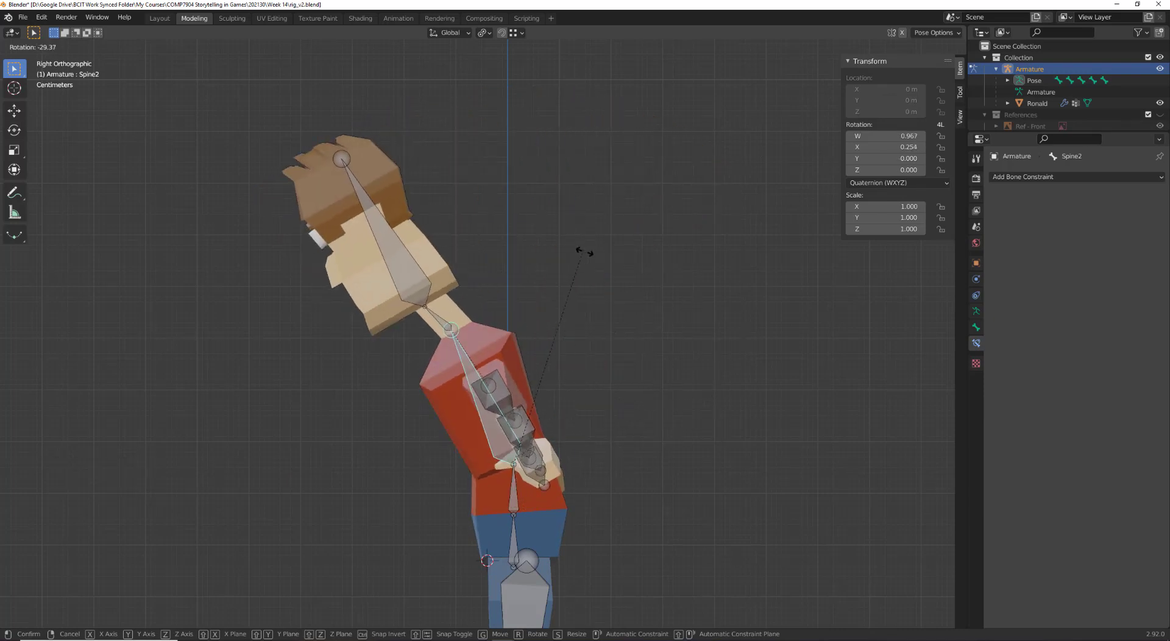
pyautogui.click(589, 425)
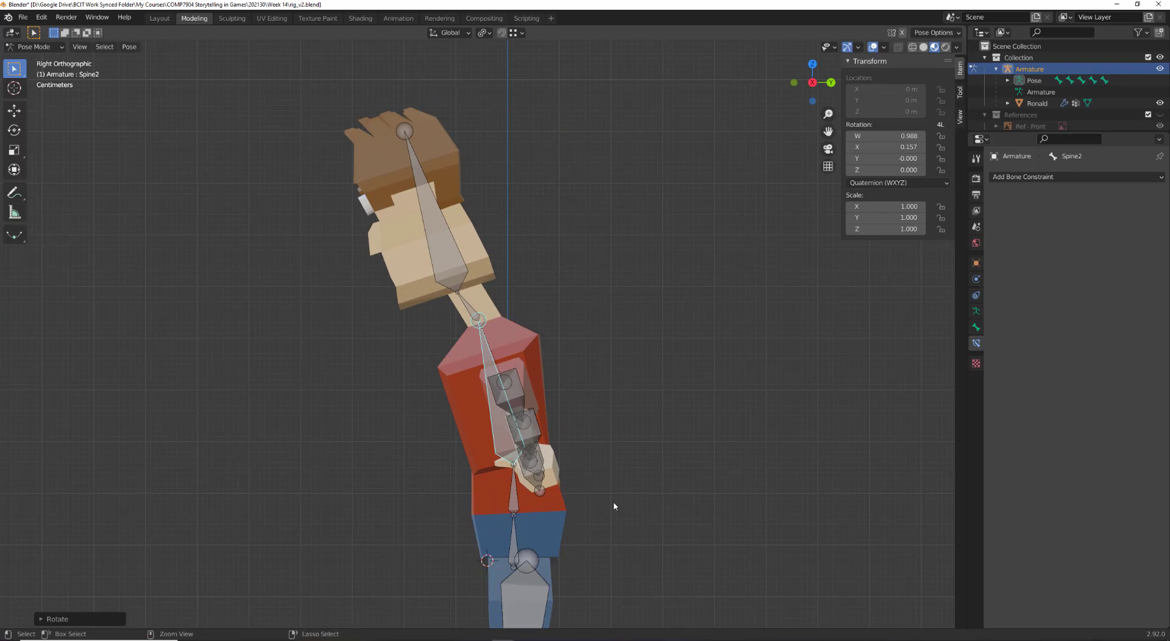
pyautogui.hotkey('ctrl', 'z')
# Try bending the Spine1 bone backward about 31° and the Root bone slightly forward from the side, cancelling both rotations
pyautogui.keyDown('shift'); pyautogui.moveTo(512, 512); pyautogui.dragTo(525, 449, button='middle'); pyautogui.keyUp('shift')
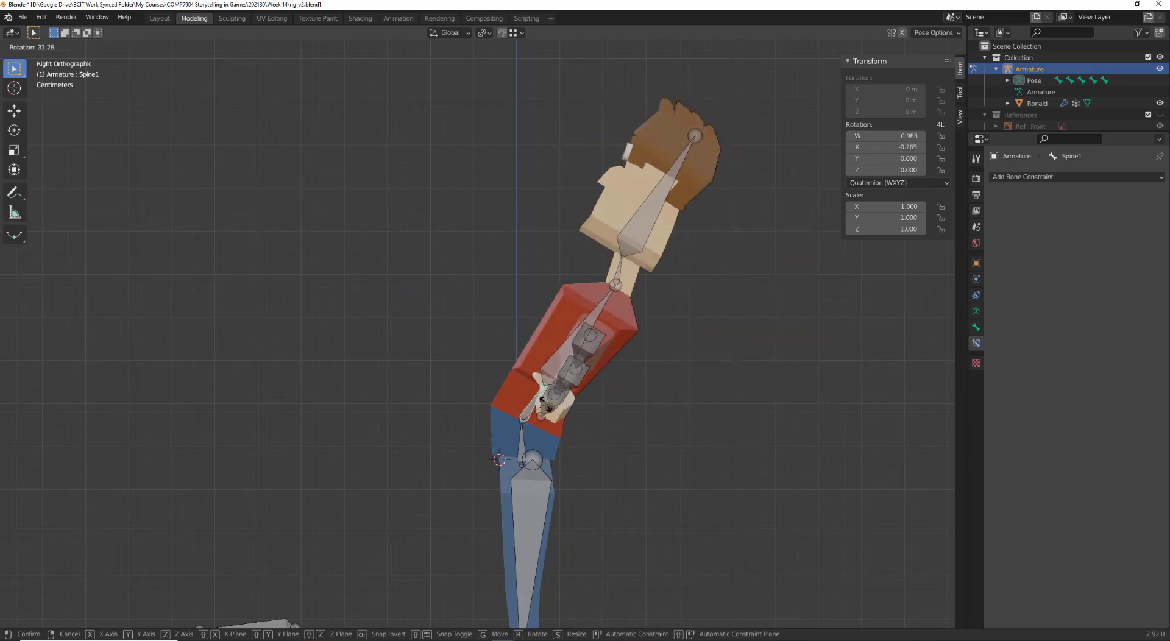
pyautogui.press('Escape')
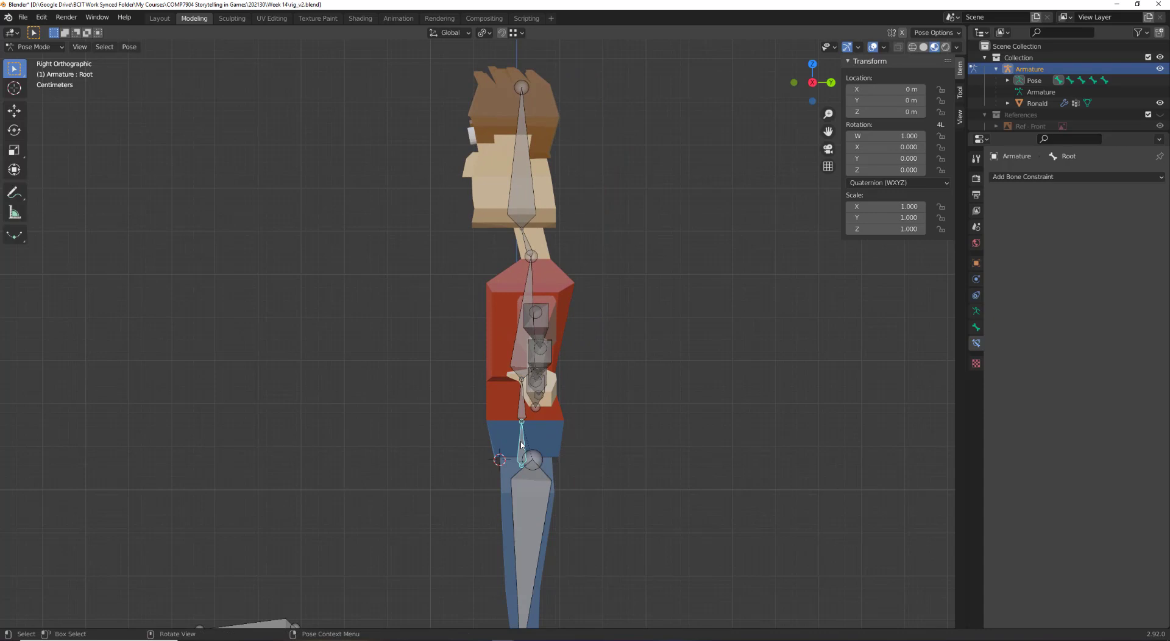
pyautogui.press('r')
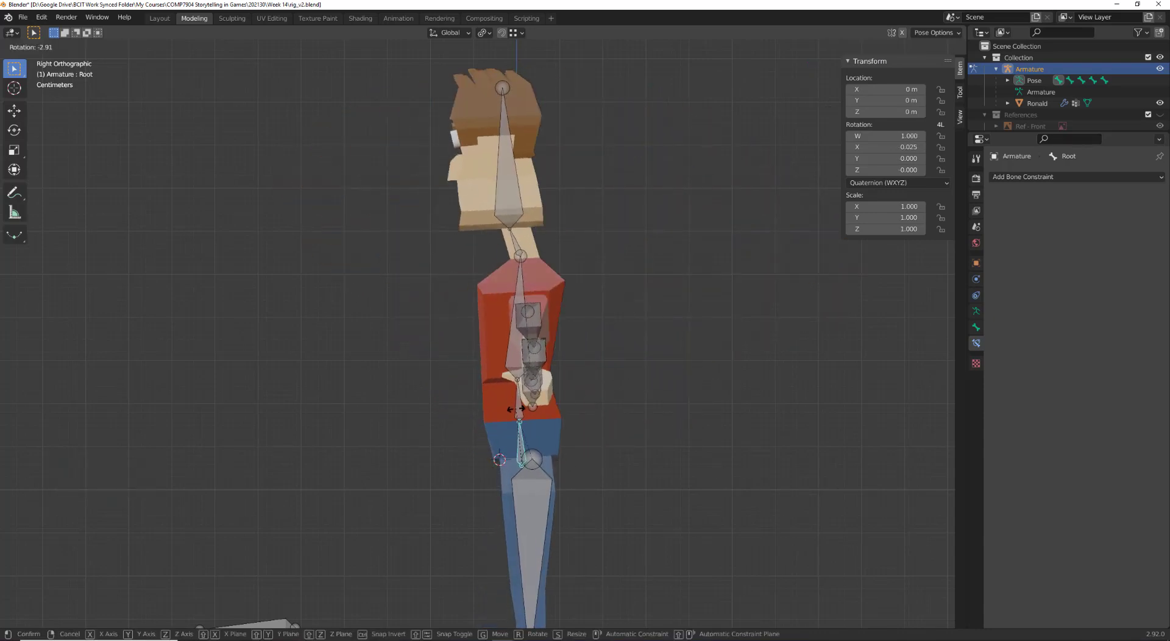
pyautogui.press('Escape')
# Test the left leg's bending by moving the IKLegTarget.L bone forward and up about 0.66 m, and undo the move
pyautogui.moveTo(473, 463); pyautogui.dragTo(557, 468, button='middle')
pyautogui.scroll(-5, 553, 469)
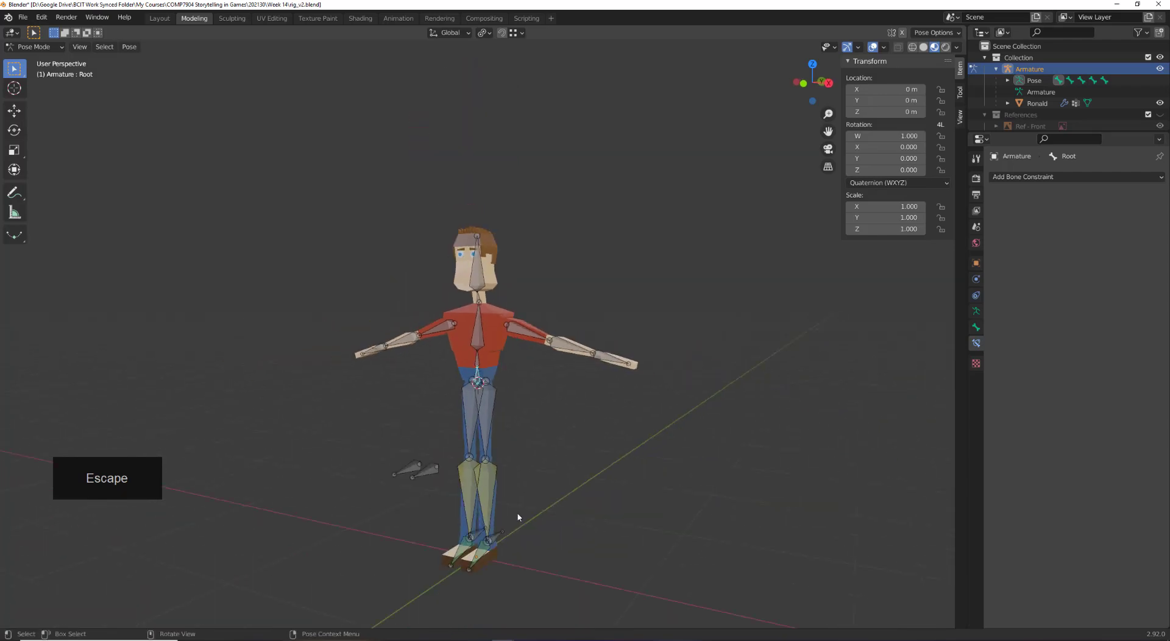
pyautogui.click(491, 540)
pyautogui.moveTo(486, 540); pyautogui.dragTo(365, 556, button='middle')
pyautogui.click(476, 572)
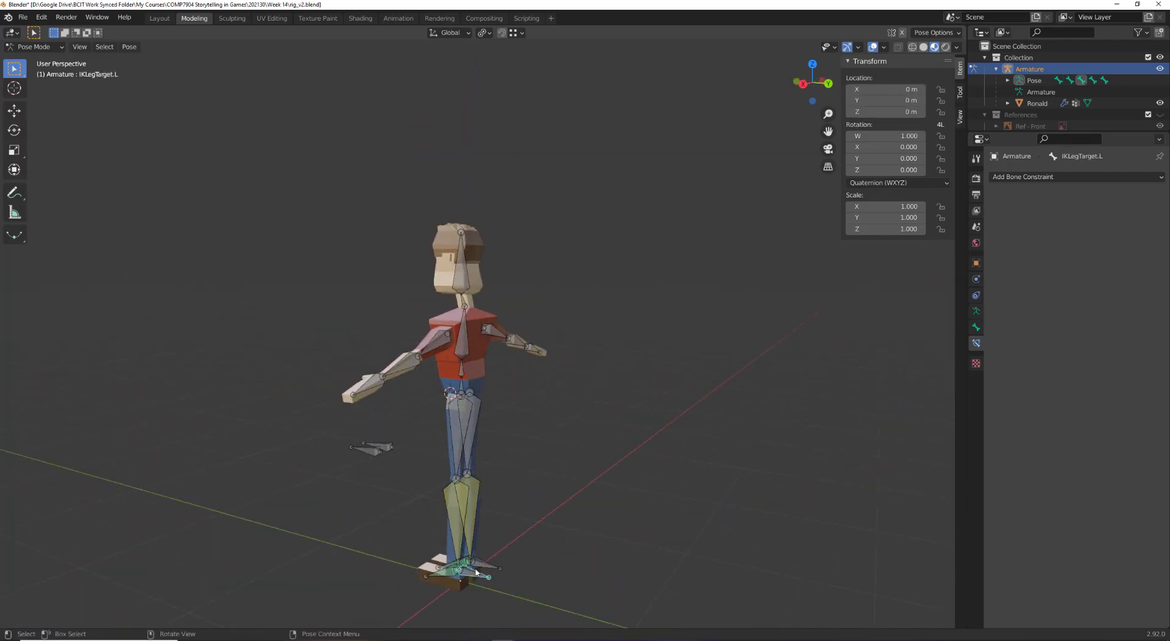
pyautogui.press('g')
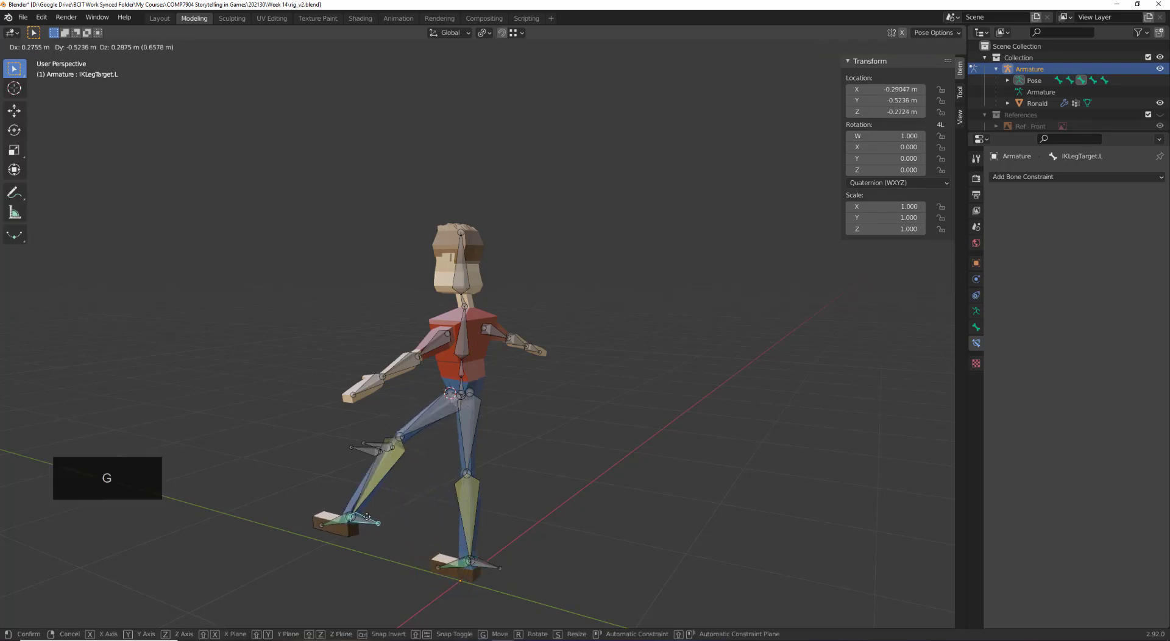
pyautogui.click(375, 516)
pyautogui.moveTo(332, 484); pyautogui.dragTo(569, 473, button='middle')
pyautogui.moveTo(583, 447); pyautogui.dragTo(470, 492, button='middle')
pyautogui.hotkey('ctrl', 'z')
# Inspect the character's mesh and bones from the front, side and below, including the separate bones in front of the knees
pyautogui.moveTo(330, 404); pyautogui.dragTo(397, 400, button='middle')
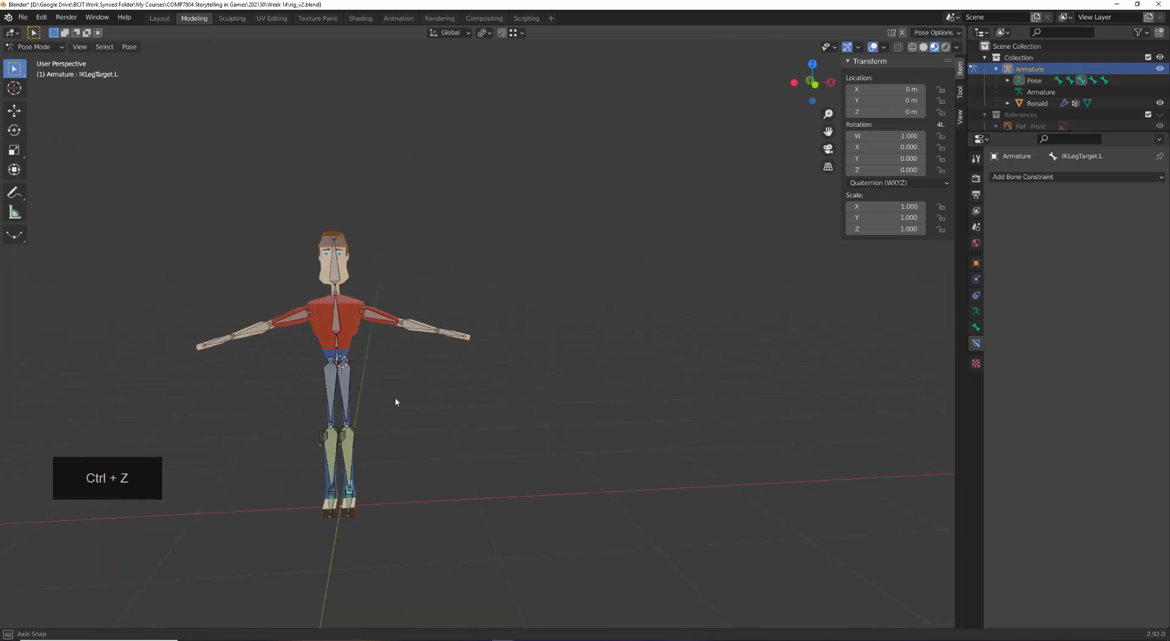
pyautogui.scroll(4, 329, 390)
pyautogui.moveTo(196, 384); pyautogui.dragTo(601, 353, button='middle')
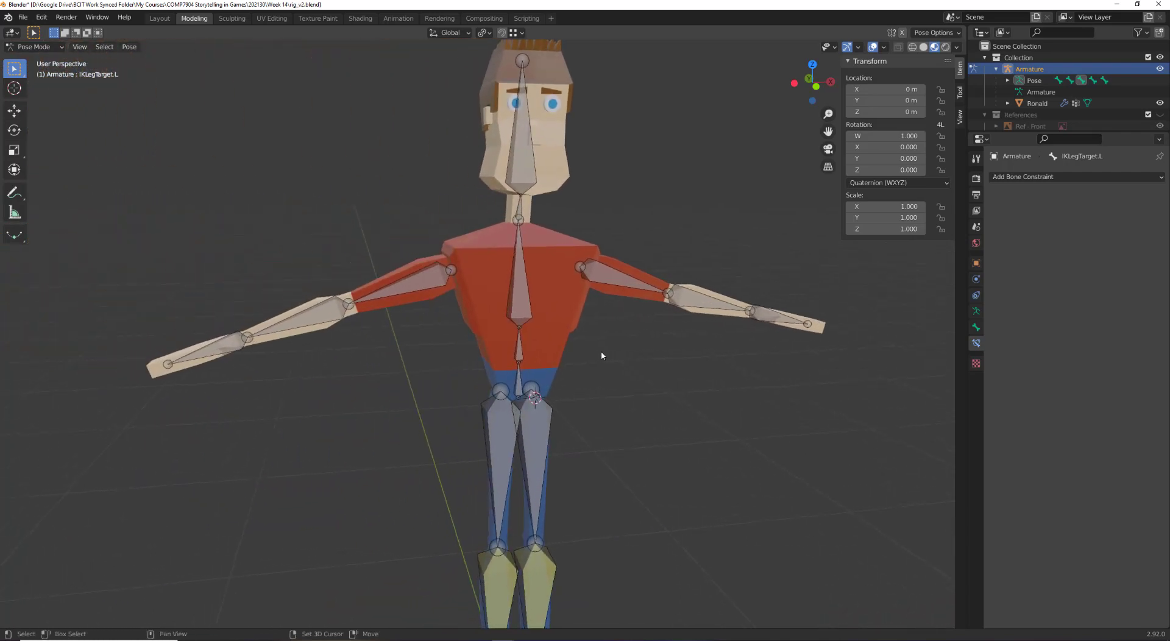
pyautogui.moveTo(391, 297); pyautogui.dragTo(521, 306, button='middle')
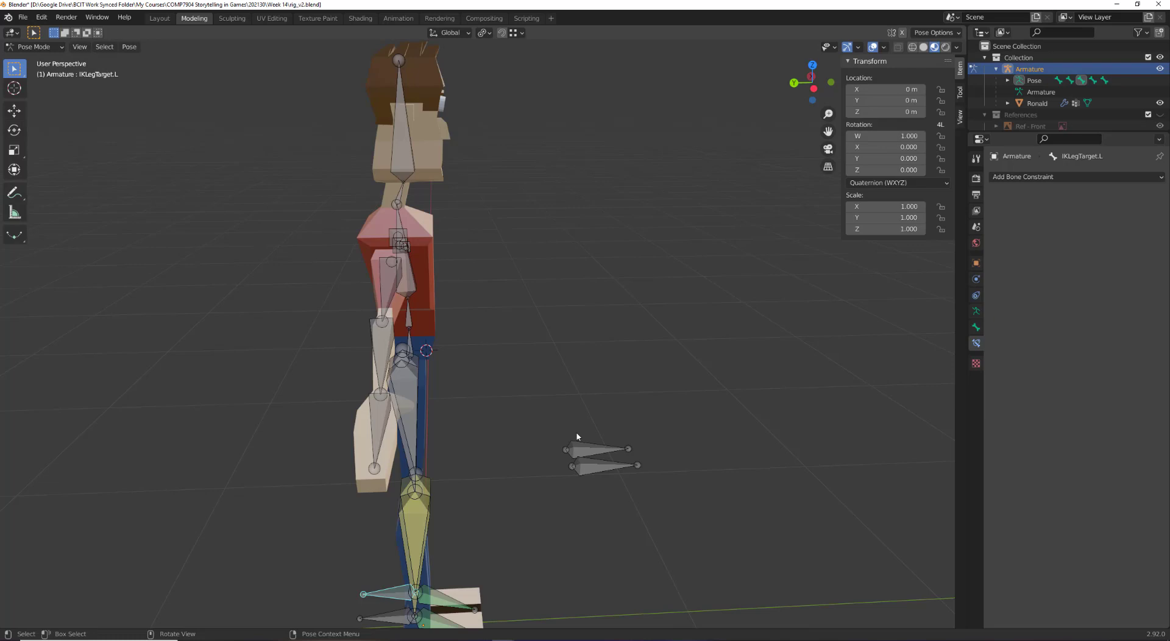
pyautogui.moveTo(594, 471); pyautogui.dragTo(553, 455, button='middle')
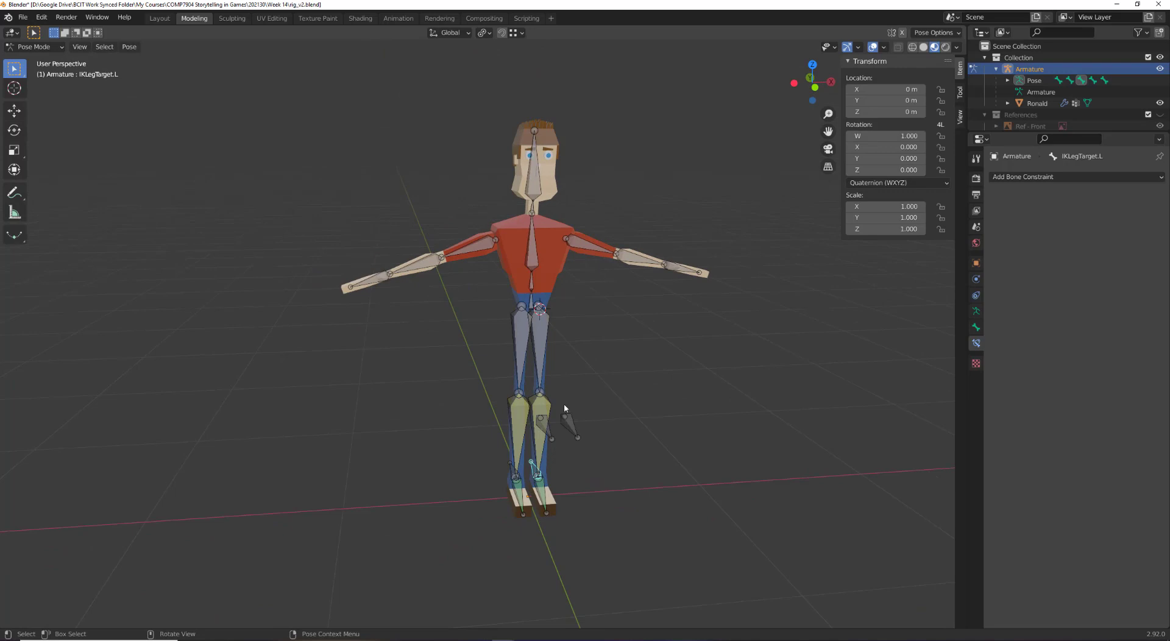
pyautogui.scroll(2, 564, 404)
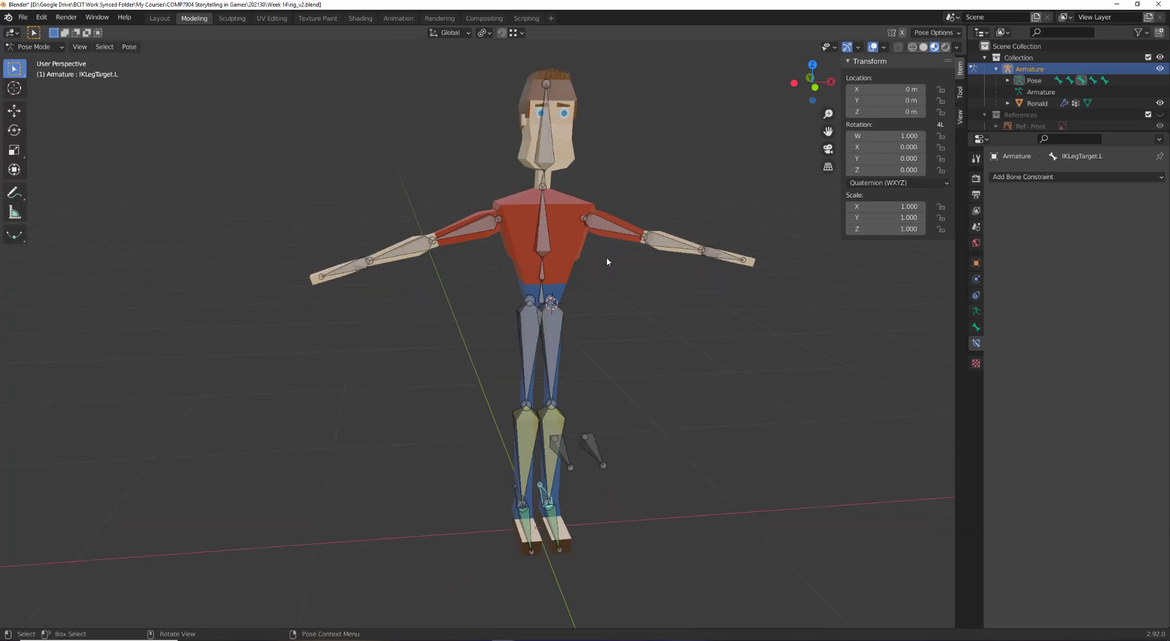
pyautogui.scroll(2, 582, 121)
pyautogui.keyDown('shift'); pyautogui.moveTo(572, 120); pyautogui.dragTo(489, 431, button='middle'); pyautogui.keyUp('shift')
pyautogui.scroll(2, 543, 481)
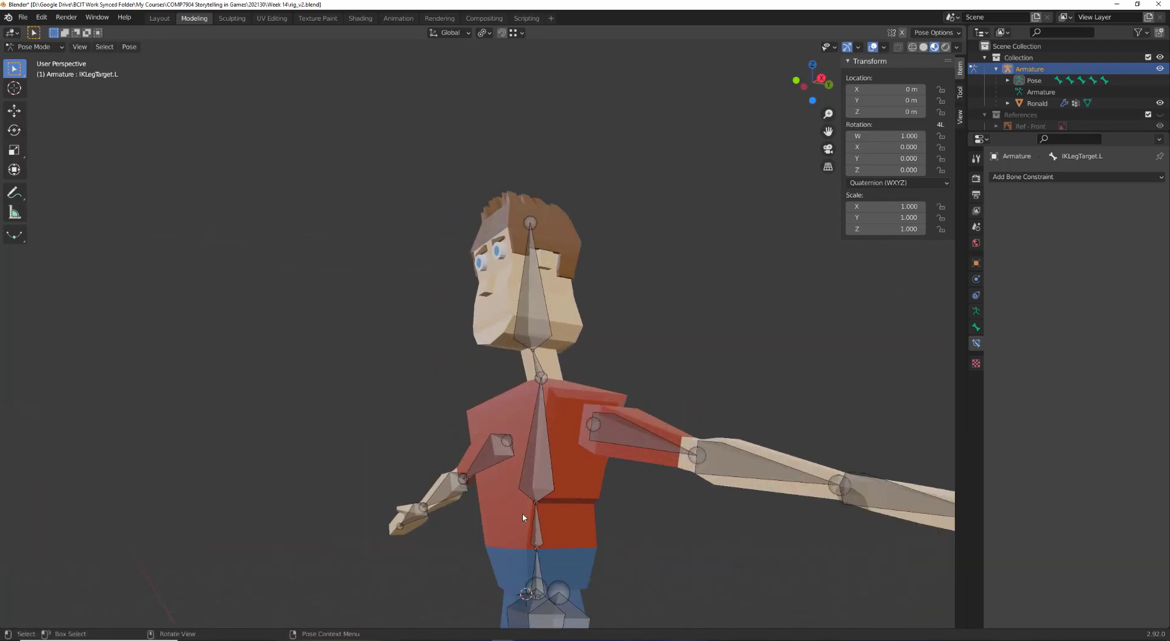
pyautogui.keyDown('shift'); pyautogui.moveTo(531, 596); pyautogui.dragTo(560, 352, button='middle'); pyautogui.keyUp('shift')
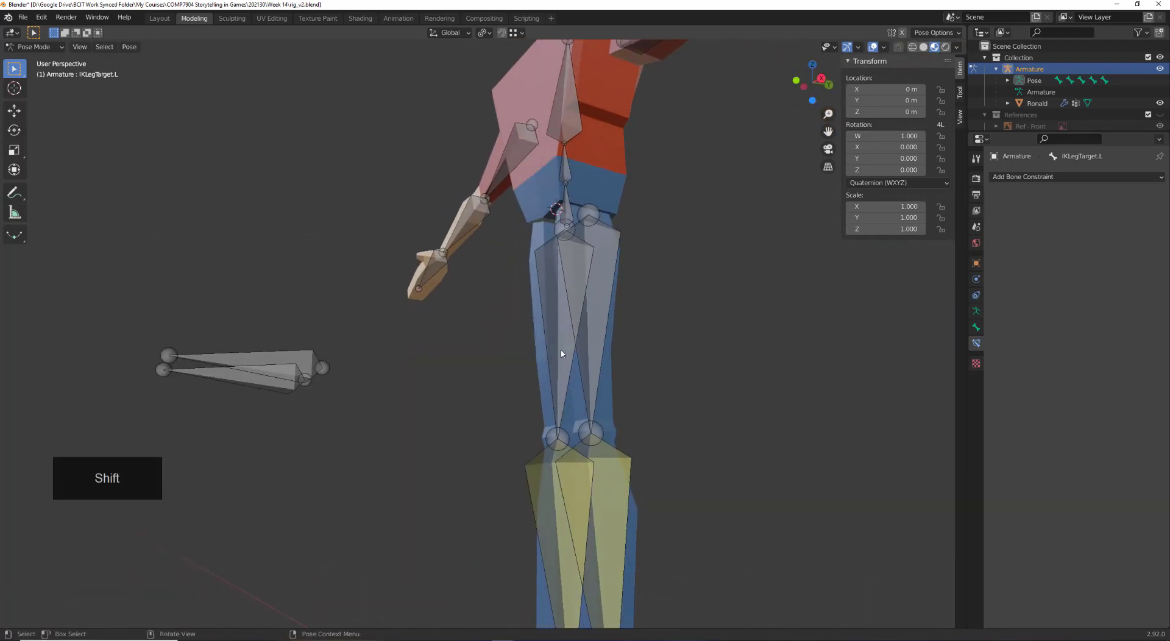
pyautogui.scroll(-3, 544, 449)
# Test the left foot's deformation by rotating the IKLegTarget.L bone until the toes point down, and undo the rotation
pyautogui.keyDown('shift'); pyautogui.click(525, 561); pyautogui.keyUp('shift')
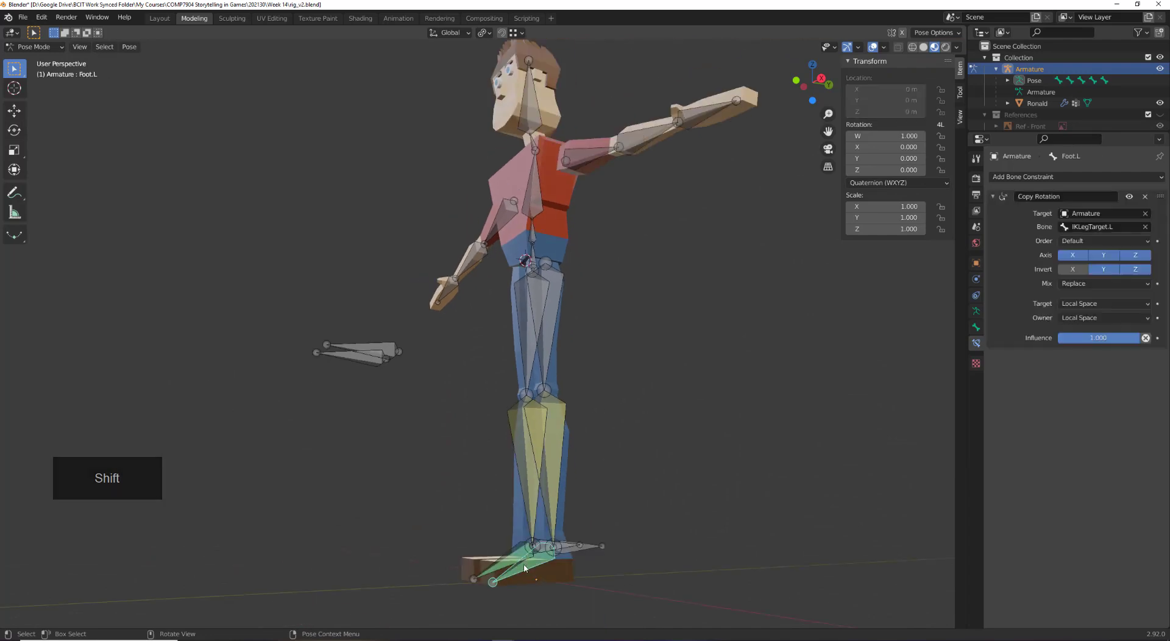
pyautogui.keyDown('shift'); pyautogui.click(595, 549); pyautogui.keyUp('shift')
pyautogui.moveTo(595, 548); pyautogui.dragTo(564, 552, button='middle')
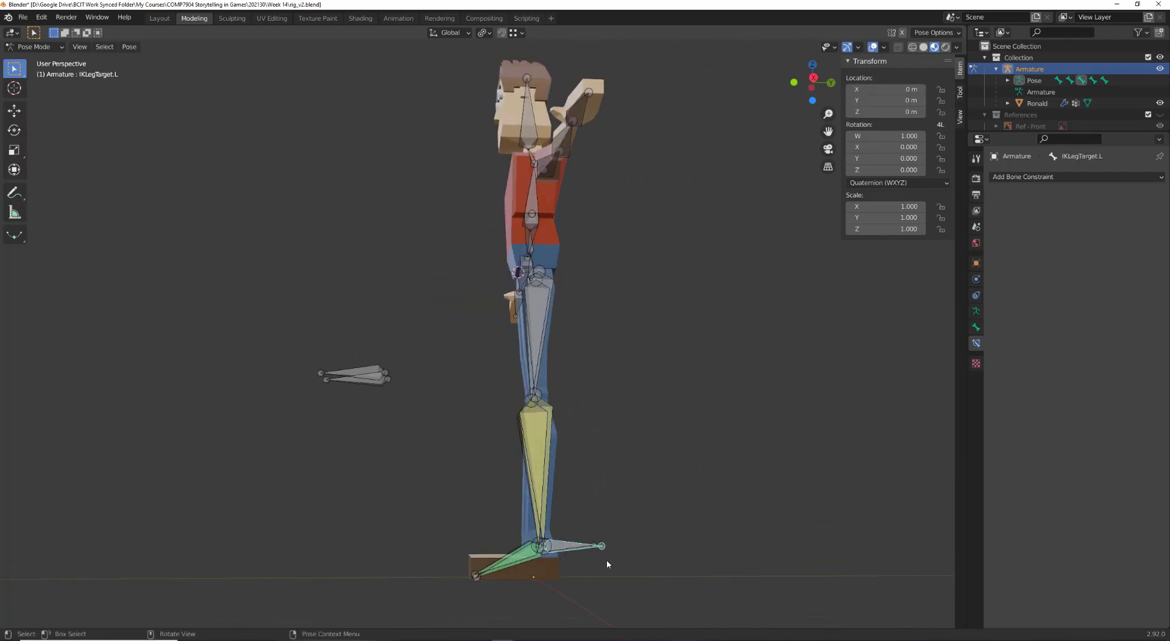
pyautogui.press('r')
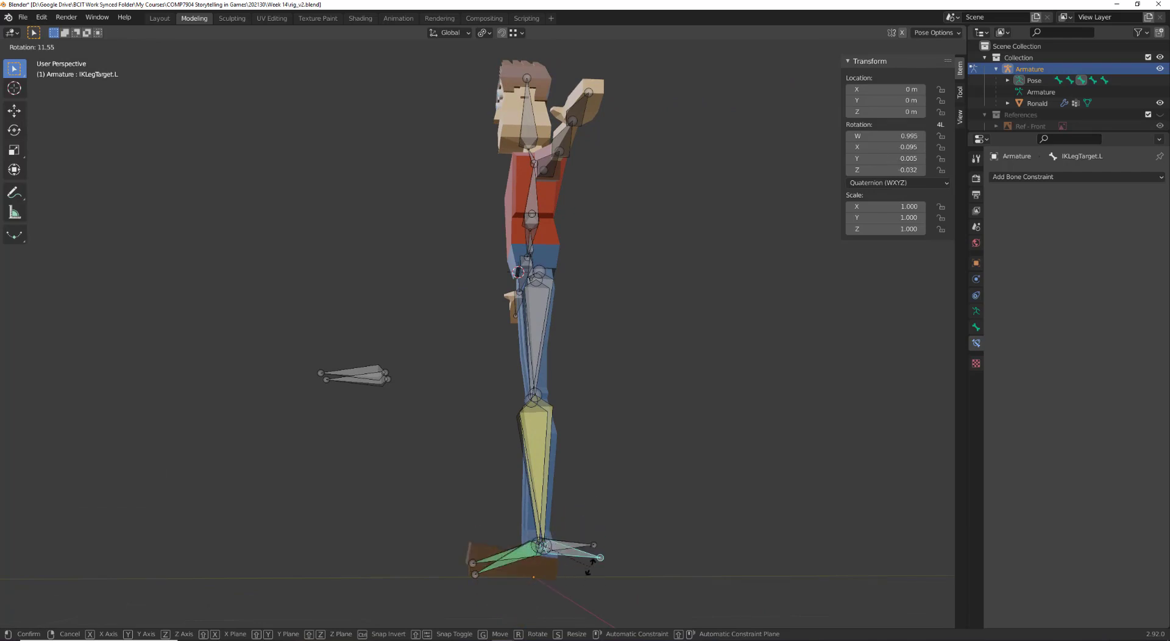
pyautogui.click(594, 537)
pyautogui.moveTo(525, 528); pyautogui.dragTo(610, 529, button='middle')
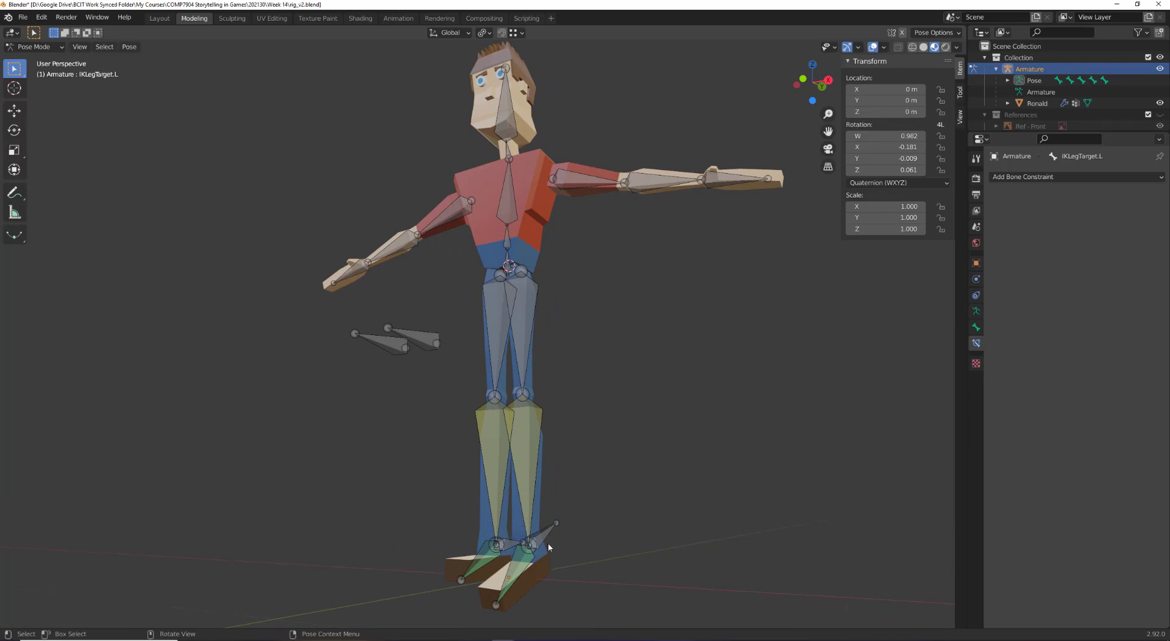
pyautogui.press('super')
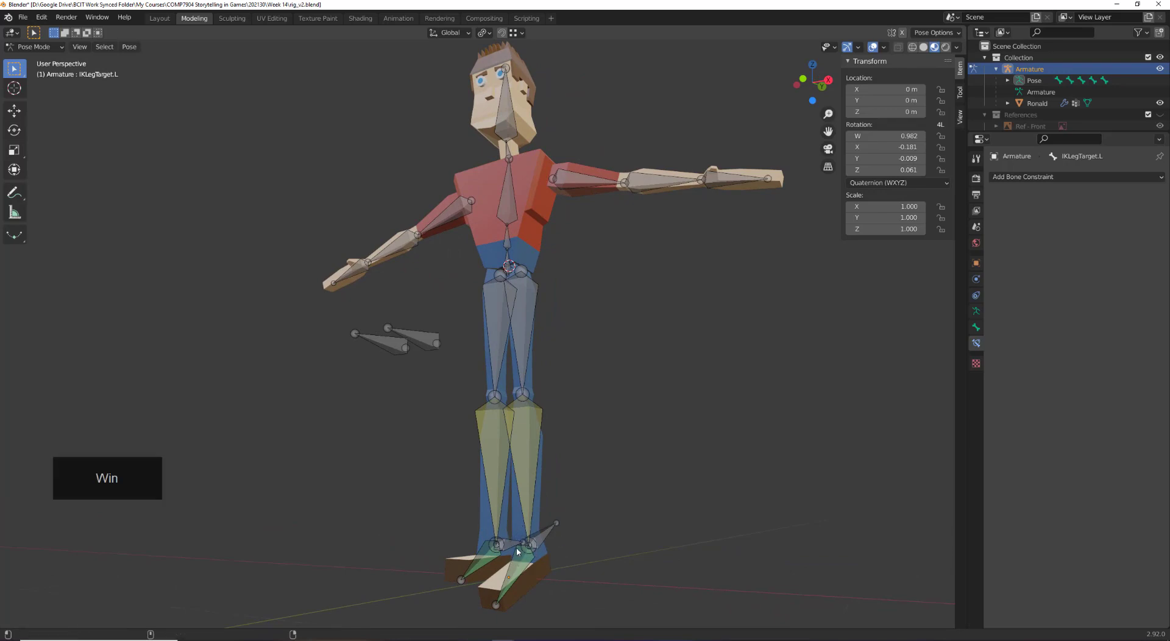
pyautogui.press('super')
pyautogui.hotkey('ctrl', 'z')
pyautogui.hotkey('ctrl', 'z')
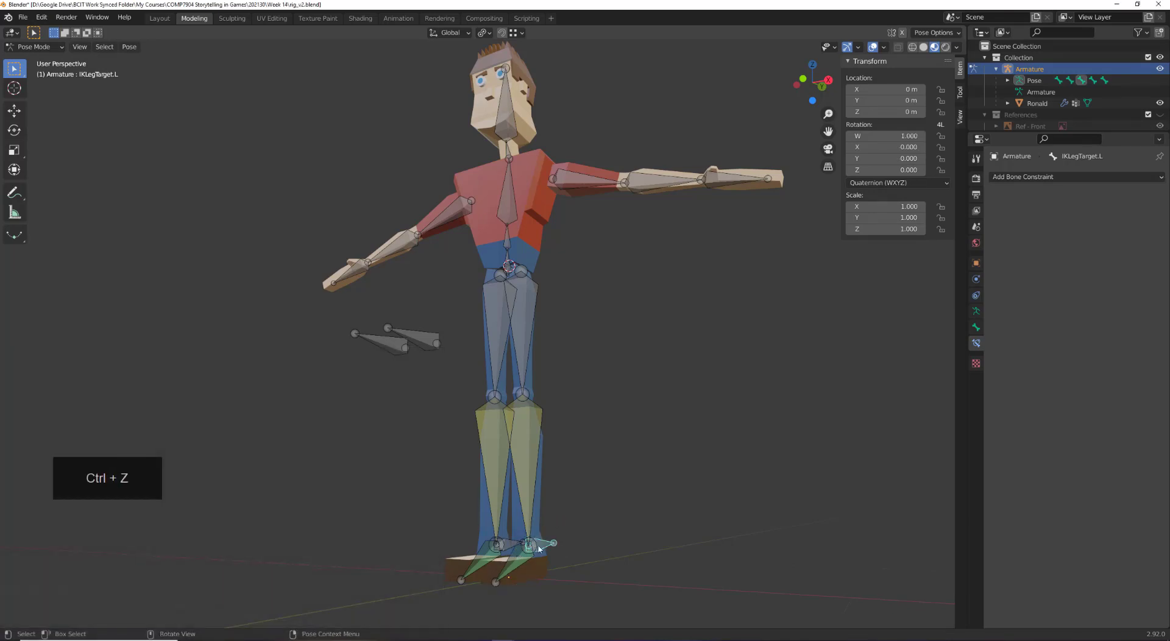
# Select all bones of the armature and switch the armature to Object Mode
pyautogui.moveTo(607, 469); pyautogui.dragTo(622, 488, button='middle')
pyautogui.scroll(-1, 523, 384)
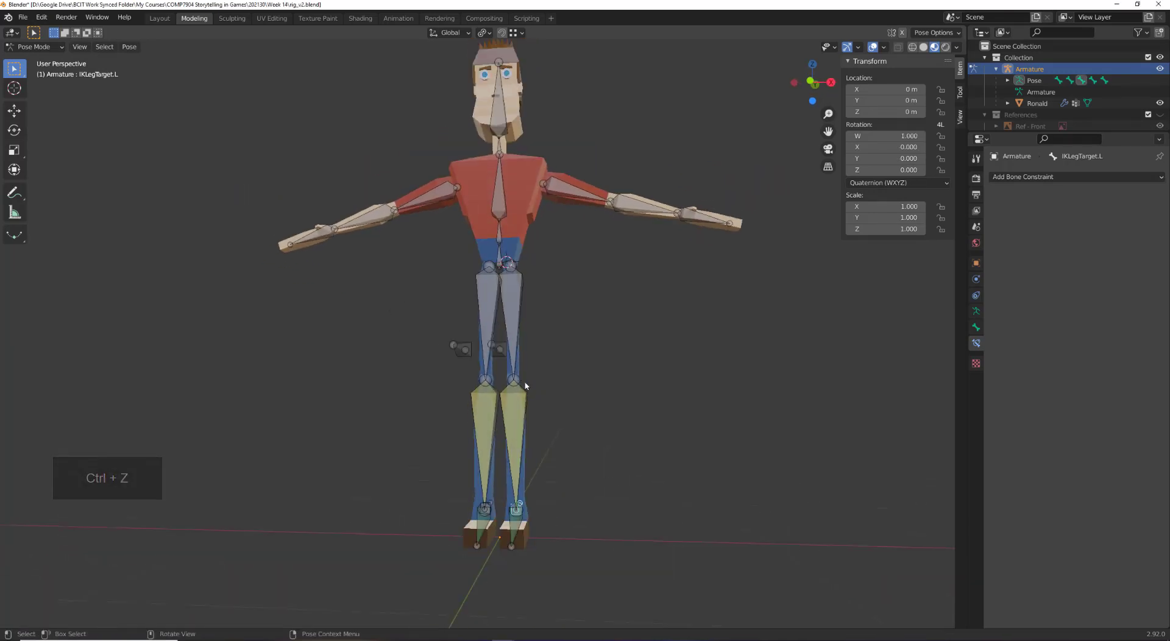
pyautogui.keyDown('shift'); pyautogui.moveTo(535, 308); pyautogui.dragTo(481, 347, button='middle'); pyautogui.keyUp('shift')
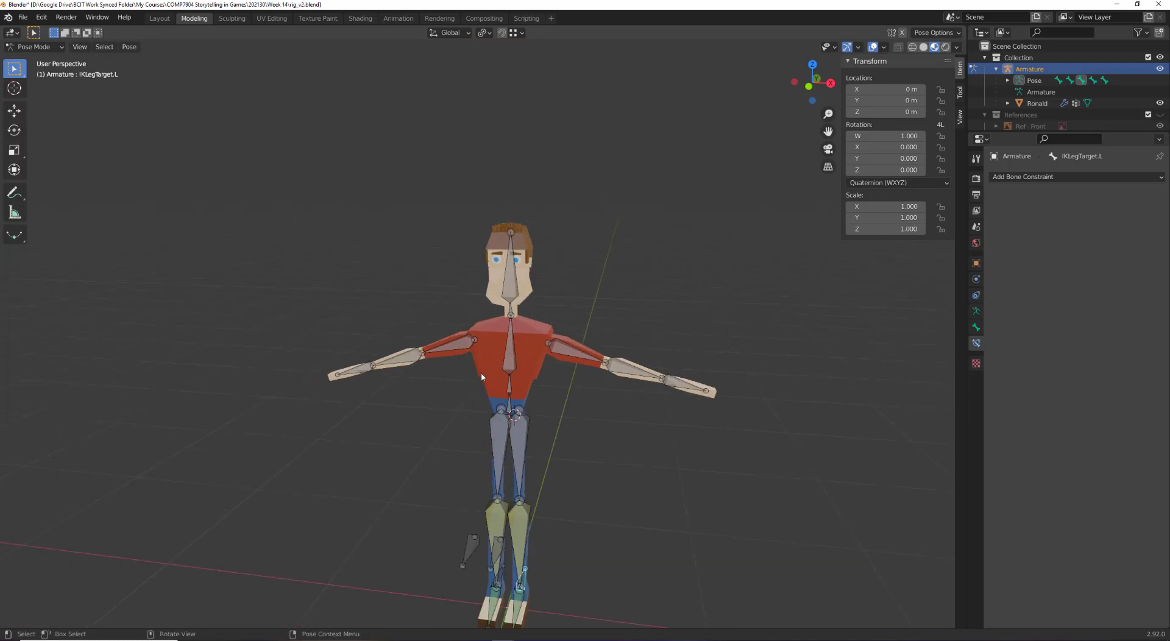
pyautogui.click(509, 363)
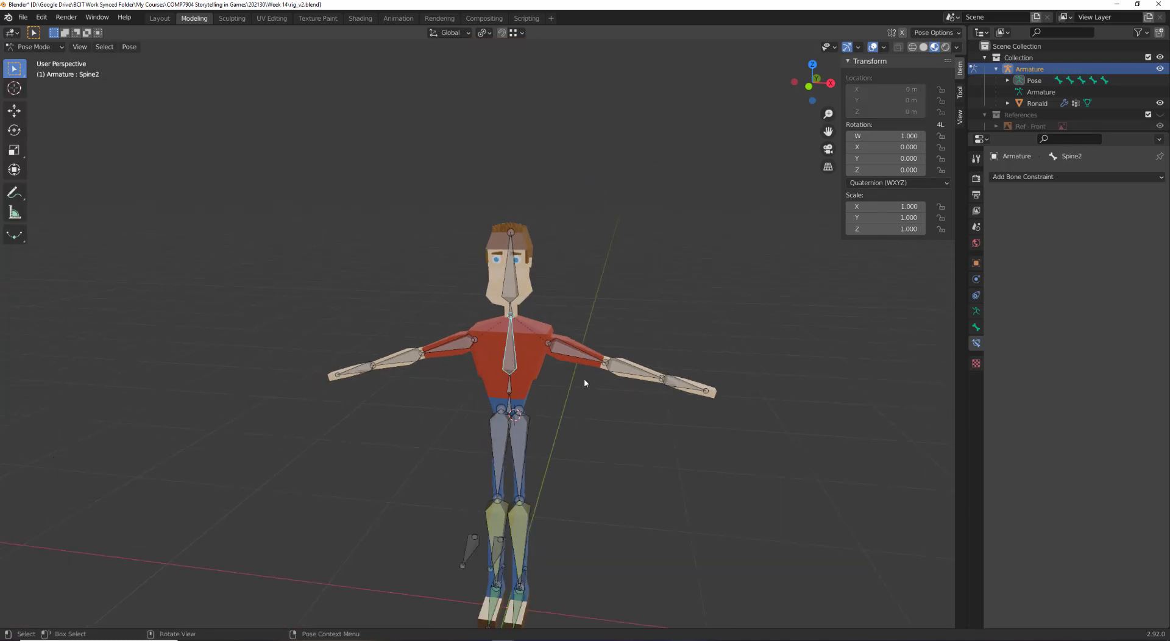
pyautogui.press('a')
pyautogui.press('Tab')
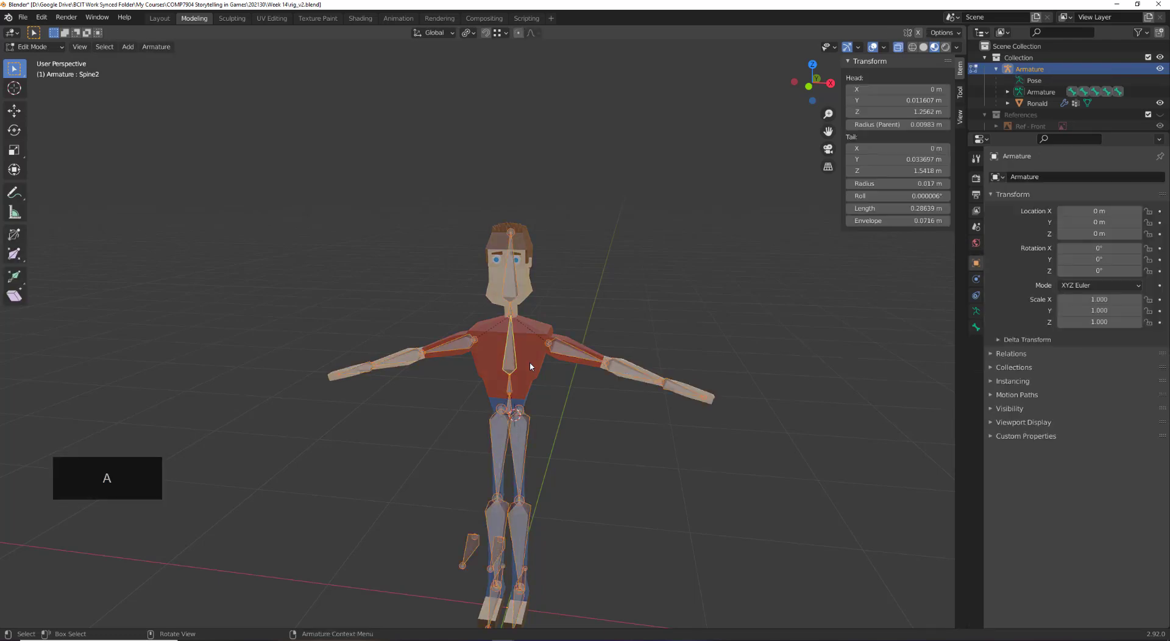
pyautogui.click(36, 47)
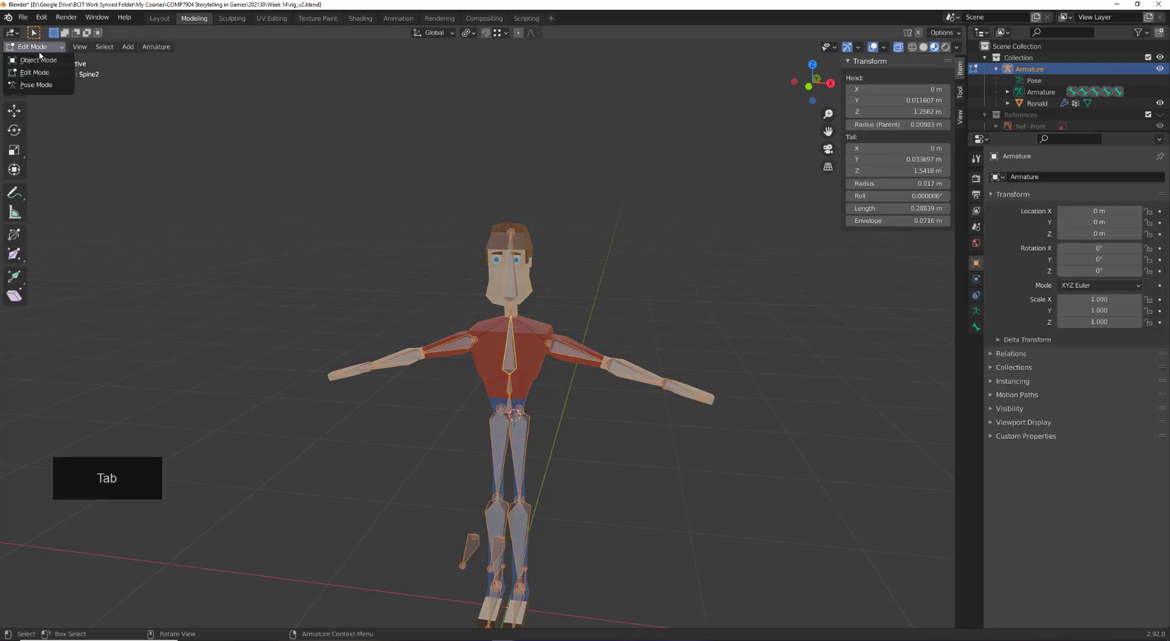
pyautogui.click(39, 59)
# Select the armature together with the Ronald mesh as active object, and put the mesh into Weight Paint mode
pyautogui.click(515, 370)
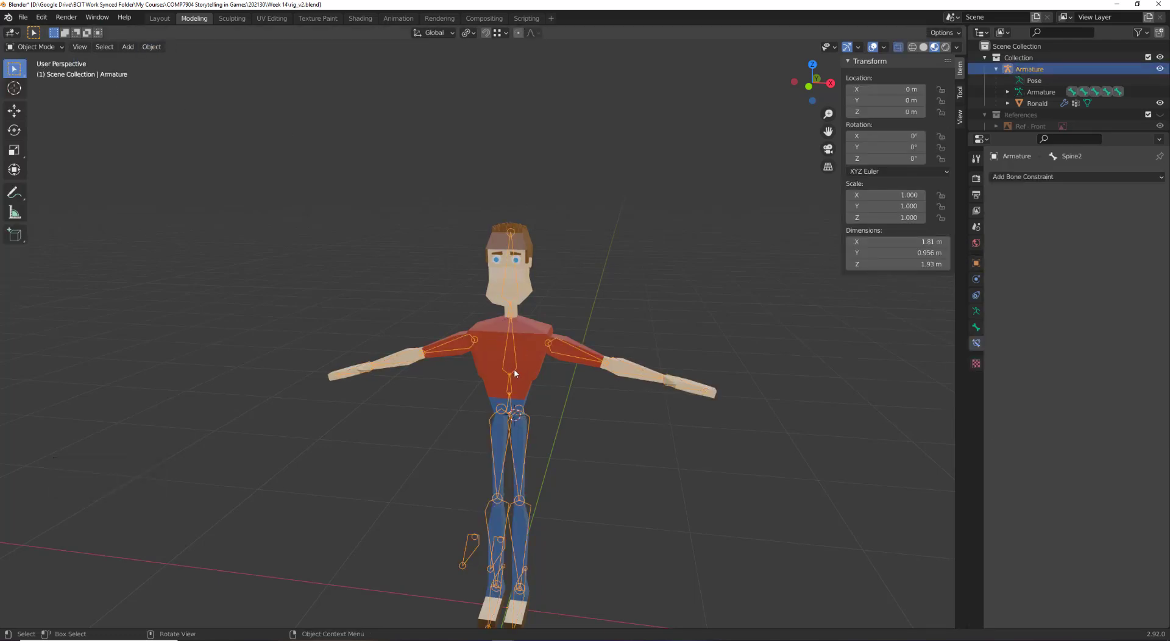
pyautogui.keyDown('shift'); pyautogui.click(528, 361); pyautogui.keyUp('shift')
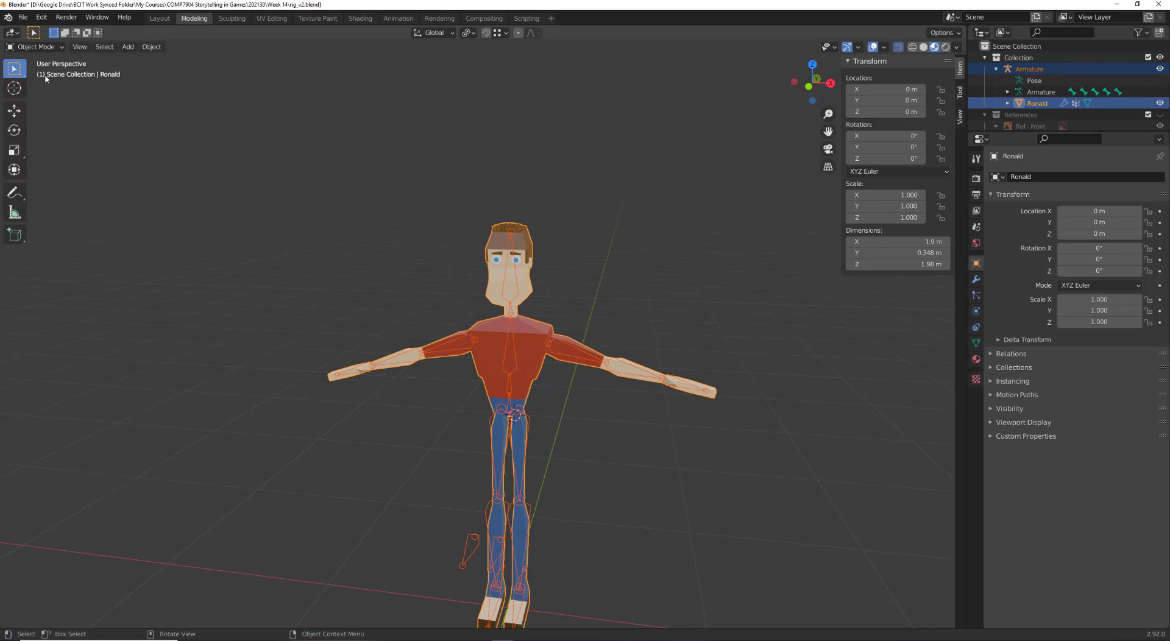
pyautogui.click(36, 47)
pyautogui.hotkey('ctrl', 'Tab')
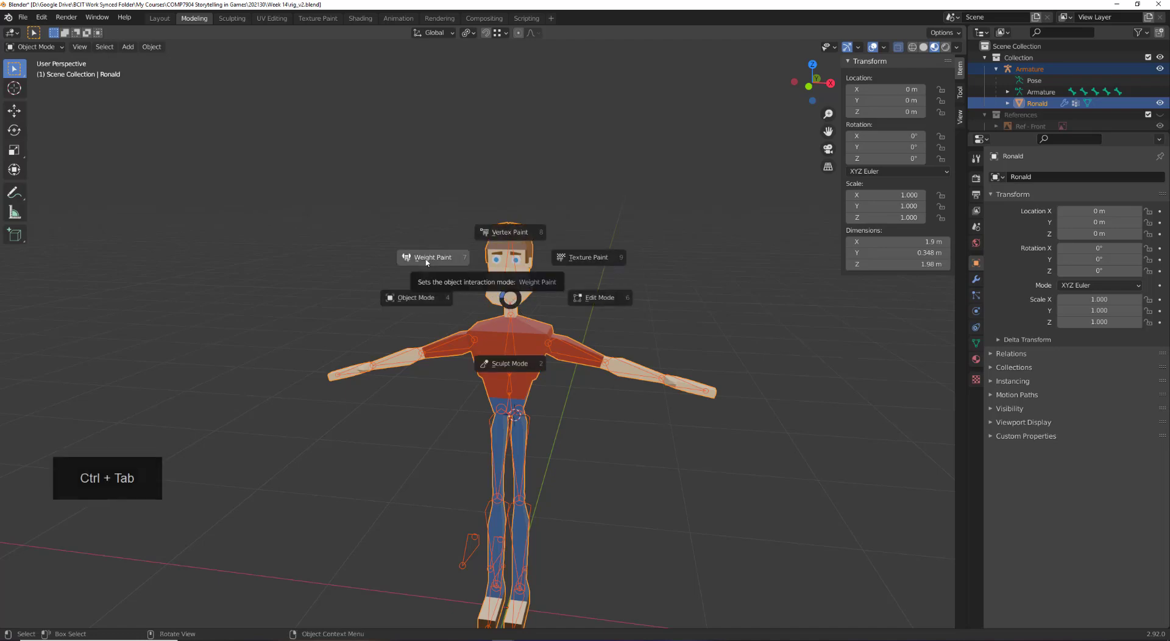
pyautogui.click(427, 259)
# Display the weight-painted character in wireframe shading to show the mesh edges over the weight colours
pyautogui.scroll(4, 576, 417)
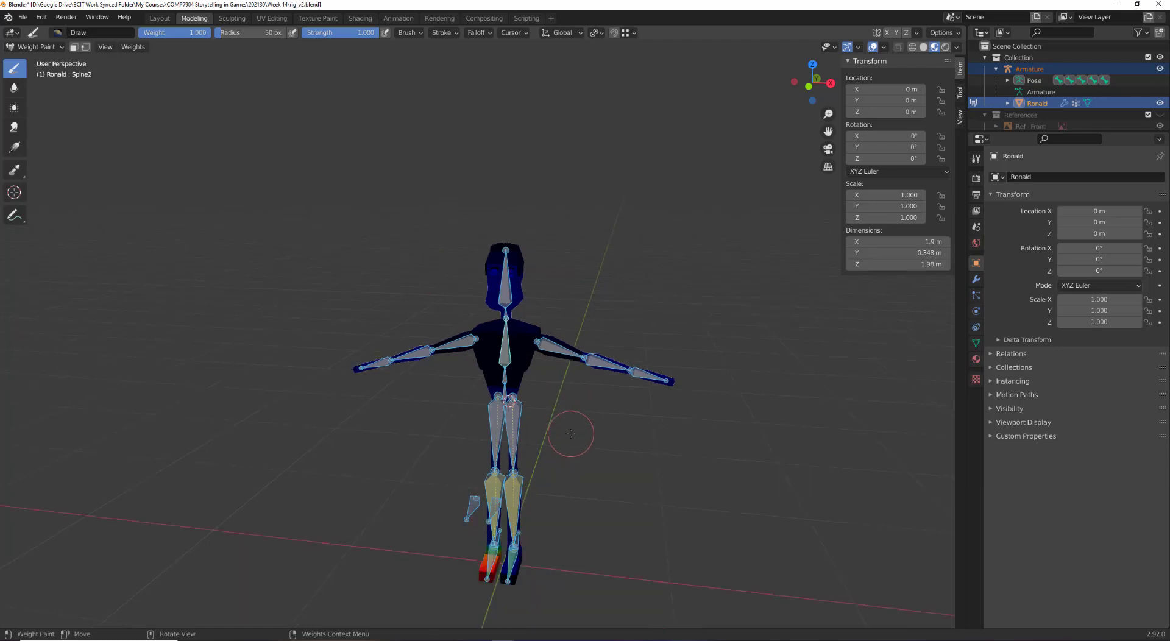
pyautogui.keyDown('shift'); pyautogui.moveTo(584, 430); pyautogui.dragTo(561, 222, button='middle'); pyautogui.keyUp('shift')
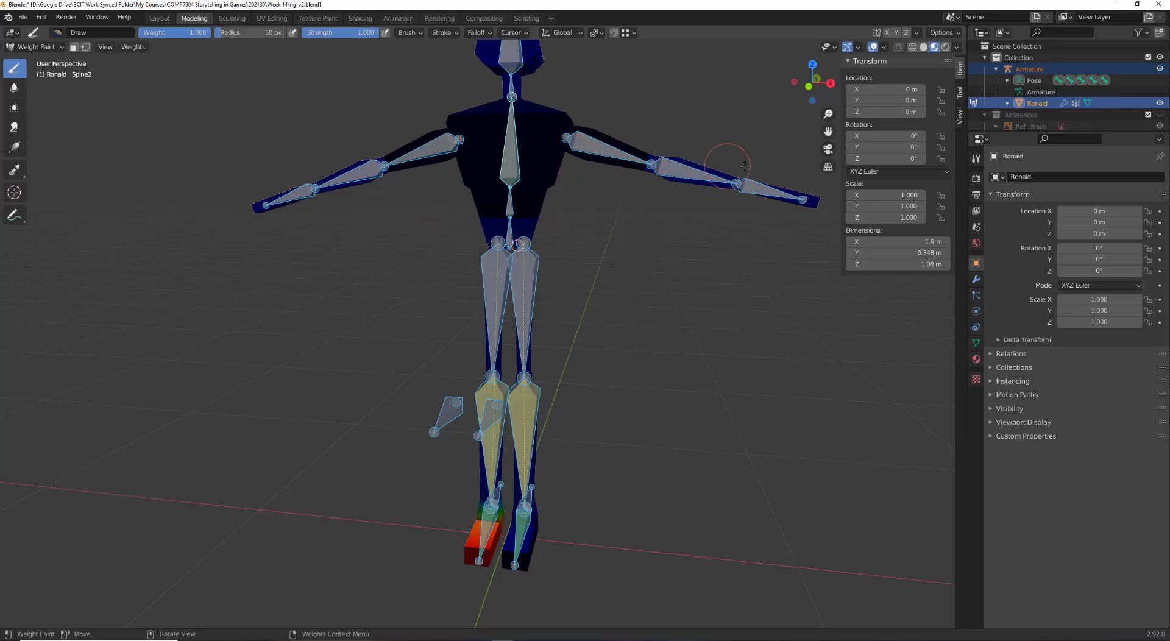
pyautogui.click(912, 47)
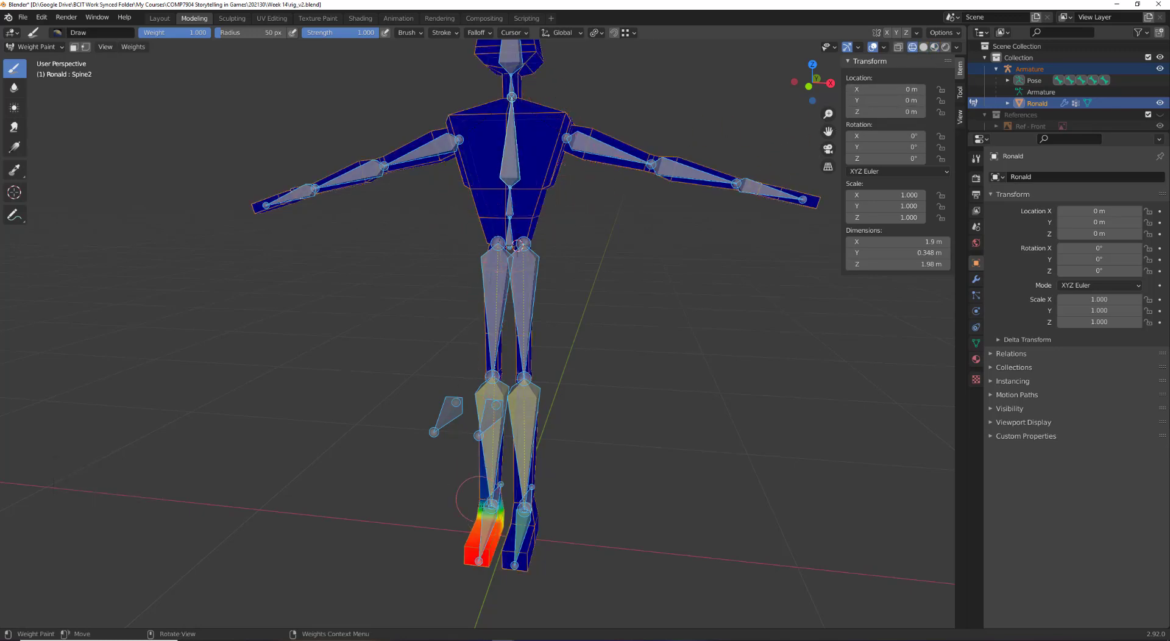
pyautogui.moveTo(481, 552)
pyautogui.mouseDown(button='middle')
pyautogui.moveTo(485, 534)
pyautogui.moveTo(469, 534)
pyautogui.mouseUp(button='middle')
pyautogui.moveTo(580, 308); pyautogui.dragTo(555, 314, button='middle')
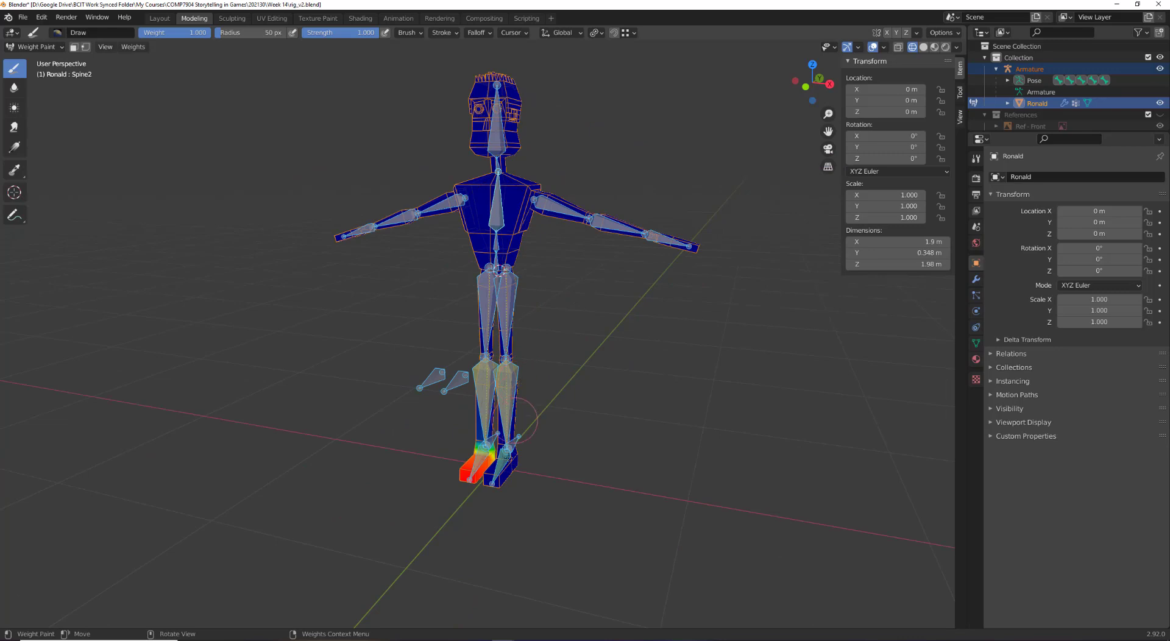
# View the weights of the Foot.L bone, the IKLegPole.R bone, and Foot.L again around the lower legs
pyautogui.scroll(3, 481, 508)
pyautogui.keyDown('shift'); pyautogui.moveTo(455, 505); pyautogui.dragTo(673, 426, button='middle'); pyautogui.keyUp('shift')
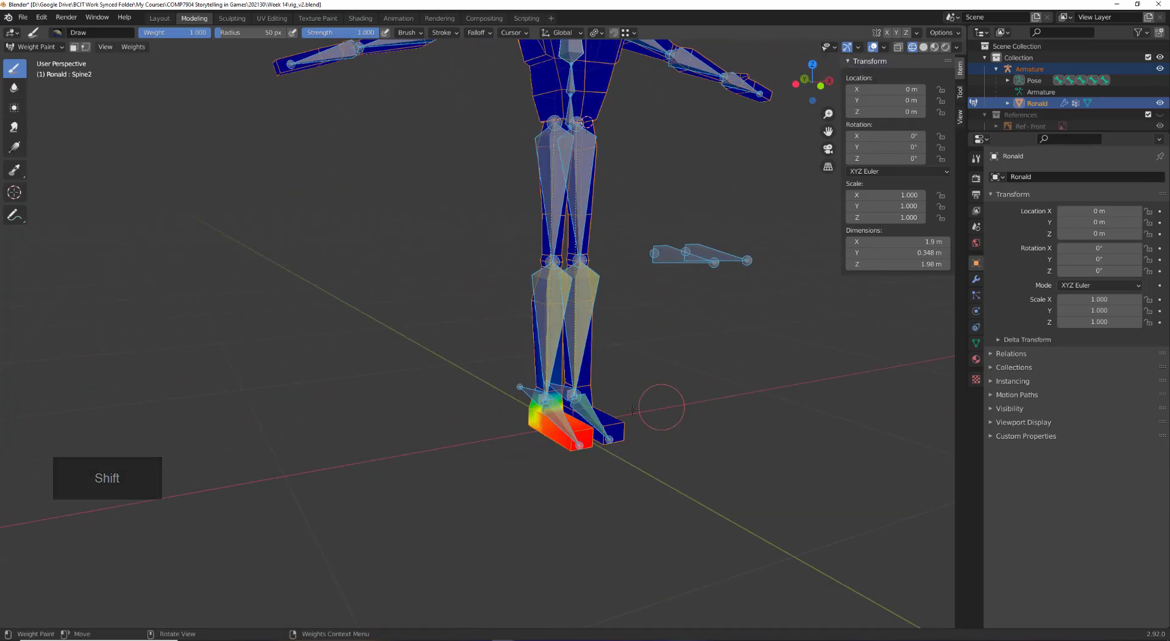
pyautogui.keyDown('ctrl'); pyautogui.click(597, 409); pyautogui.keyUp('ctrl')
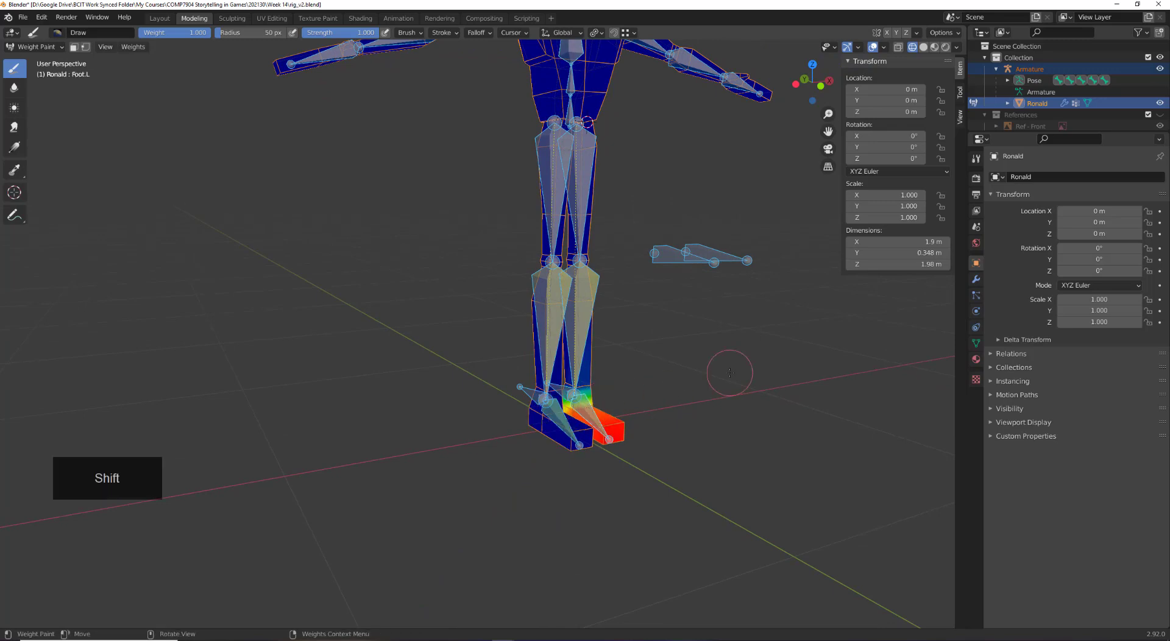
pyautogui.keyDown('ctrl'); pyautogui.click(669, 257); pyautogui.keyUp('ctrl')
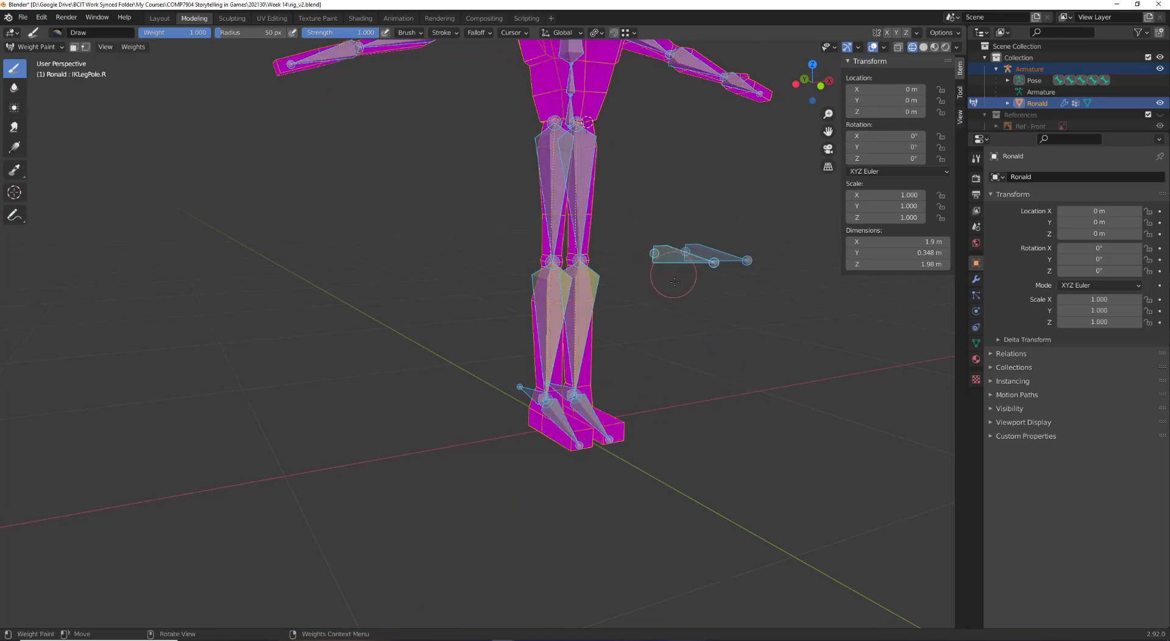
pyautogui.moveTo(702, 358); pyautogui.dragTo(666, 251, button='middle')
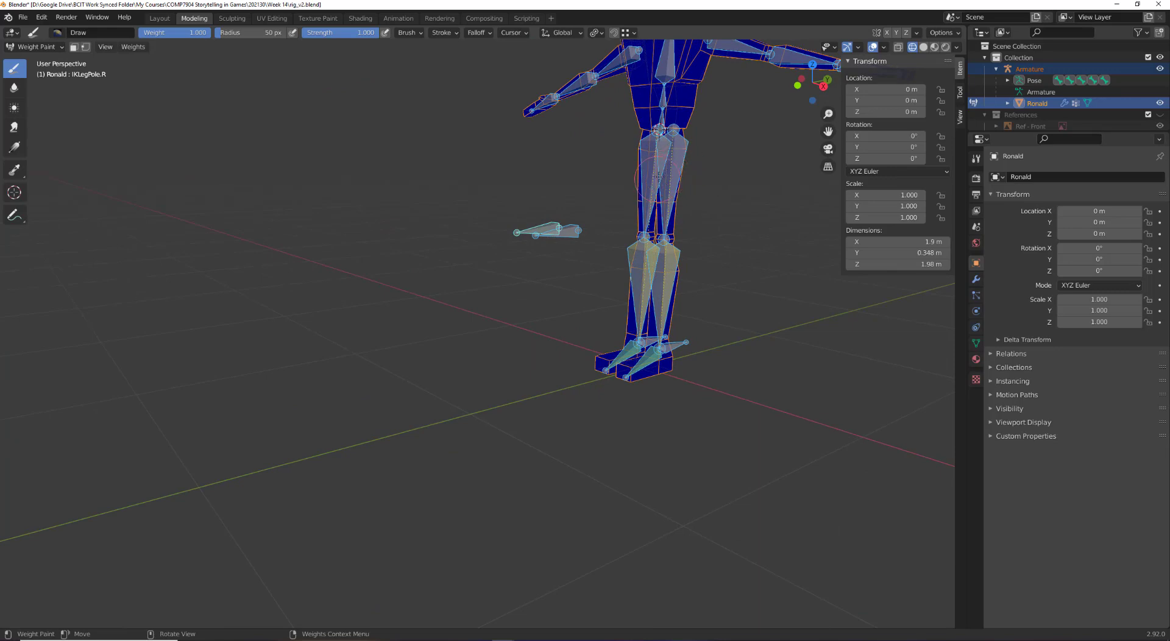
pyautogui.scroll(2, 658, 175)
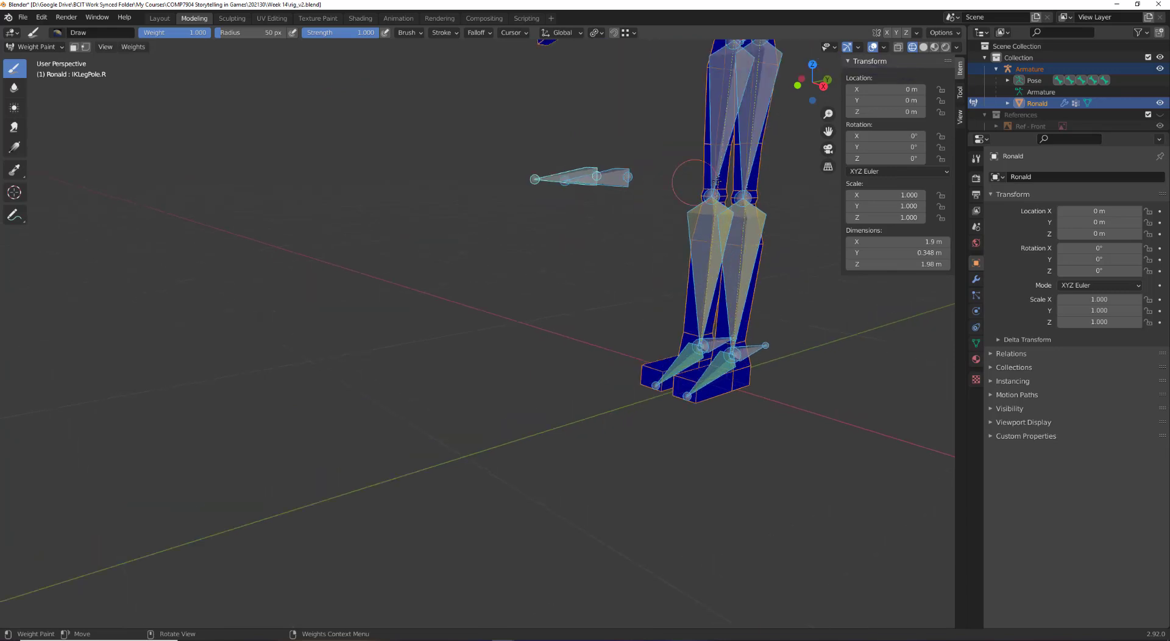
pyautogui.keyDown('ctrl'); pyautogui.click(721, 371); pyautogui.keyUp('ctrl')
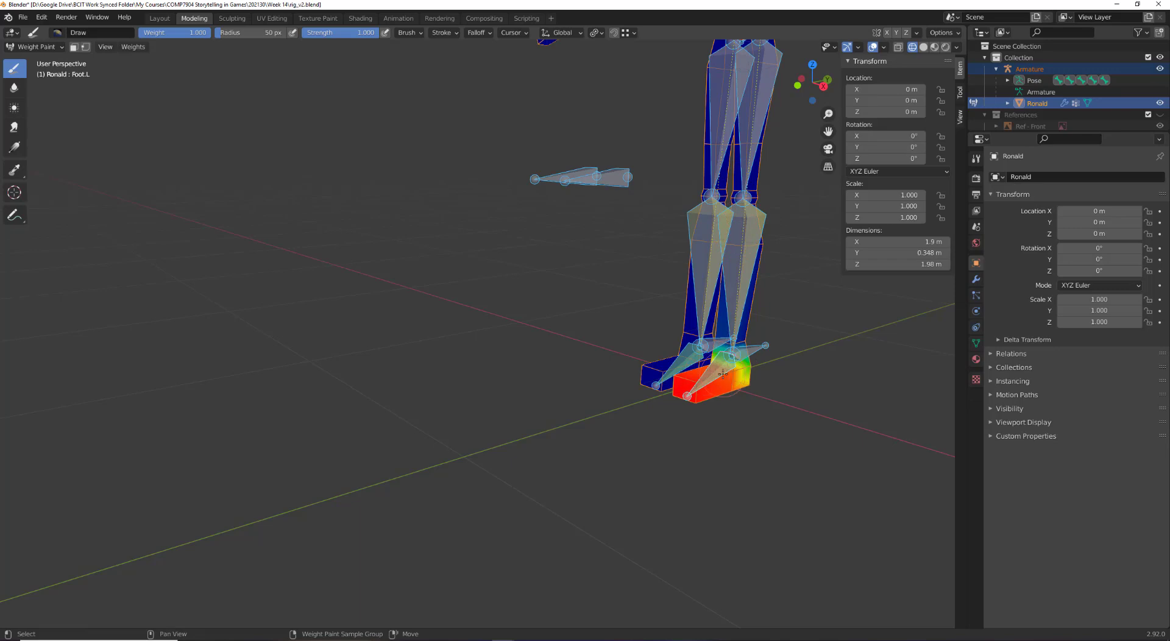
# Examine the Foot.L weight gradient around the left heel and ankle from the side
pyautogui.moveTo(729, 377); pyautogui.dragTo(693, 358, button='middle')
pyautogui.scroll(-1, 740, 346)
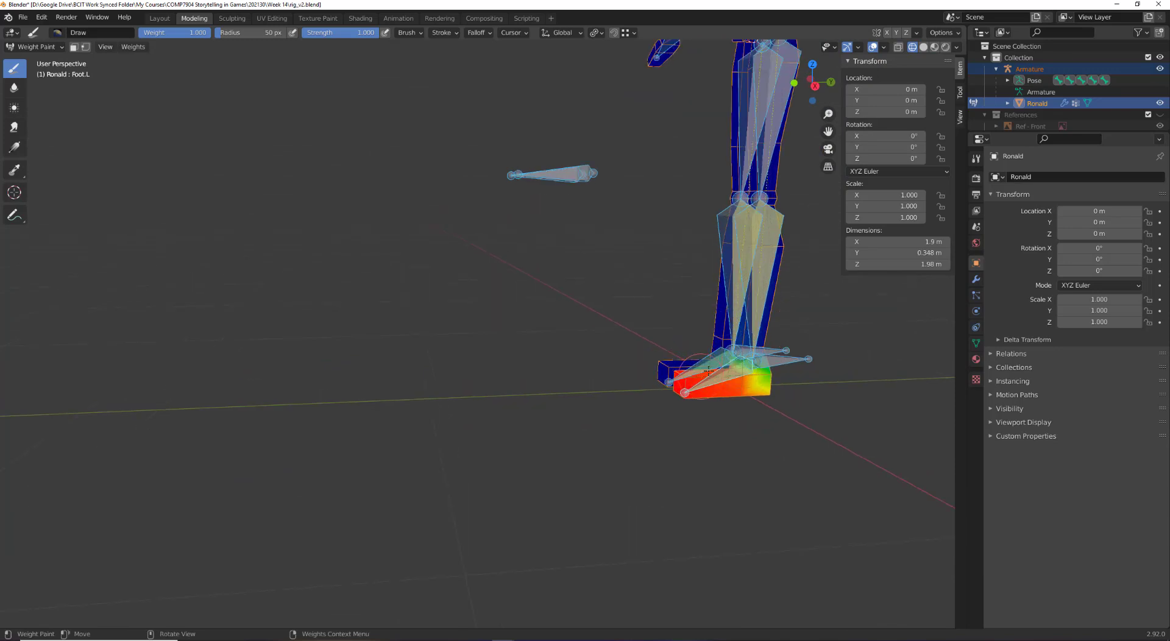
pyautogui.scroll(-1, 774, 282)
pyautogui.keyDown('shift'); pyautogui.moveTo(750, 186); pyautogui.dragTo(696, 332, button='middle'); pyautogui.keyUp('shift')
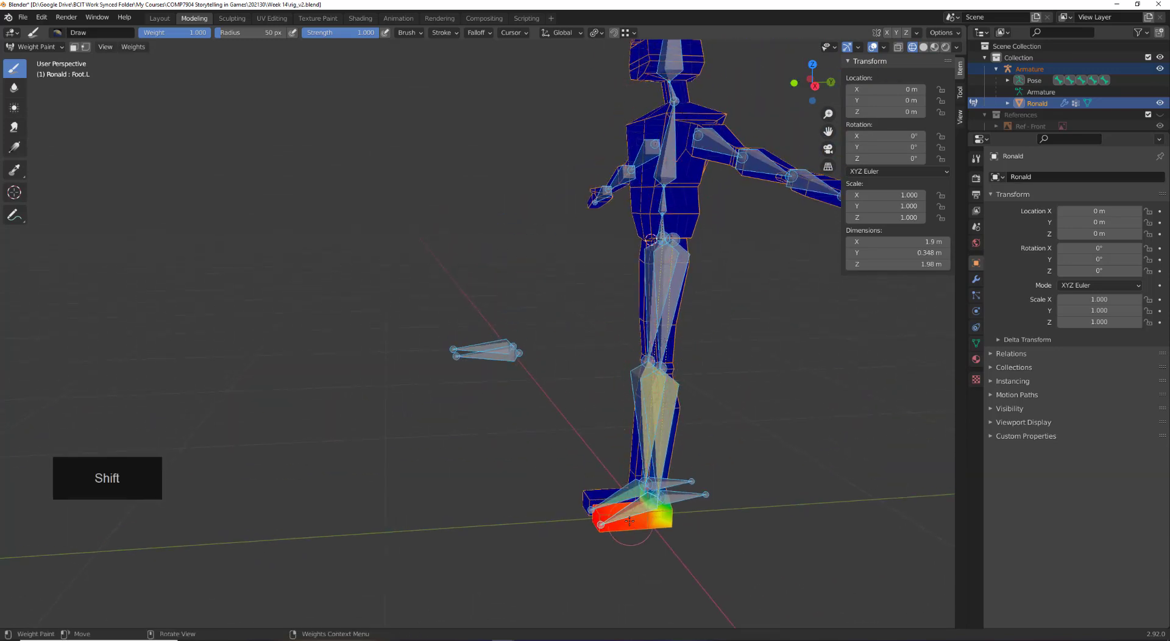
pyautogui.scroll(2, 627, 496)
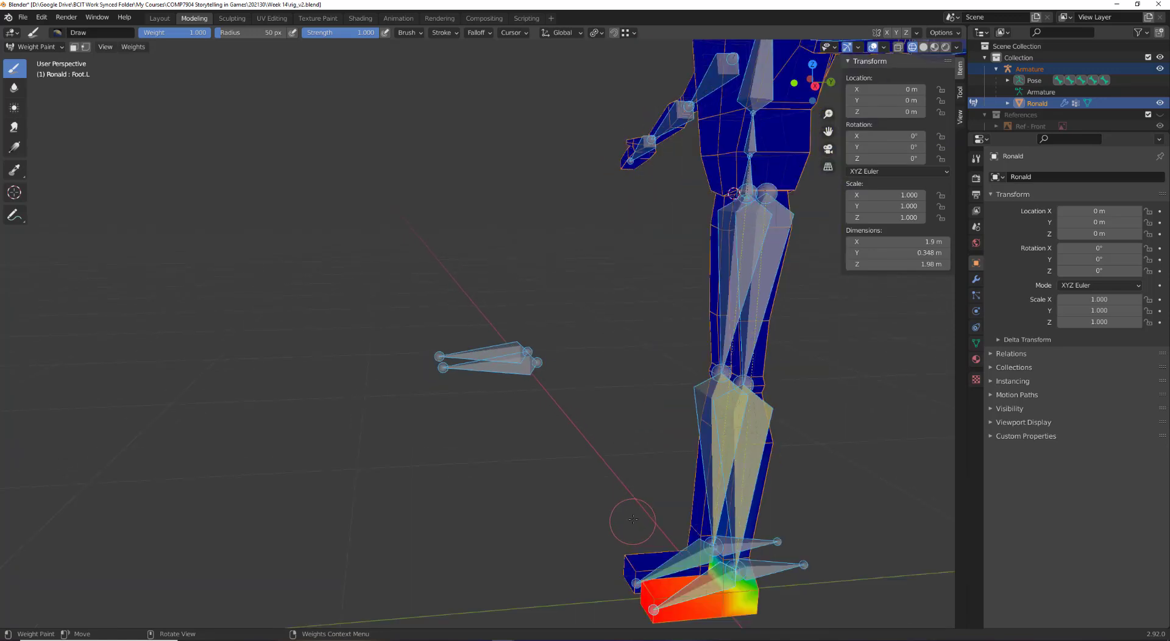
pyautogui.scroll(-1, 635, 531)
pyautogui.keyDown('shift'); pyautogui.moveTo(634, 566); pyautogui.dragTo(629, 458, button='middle'); pyautogui.keyUp('shift')
pyautogui.scroll(-1, 625, 462)
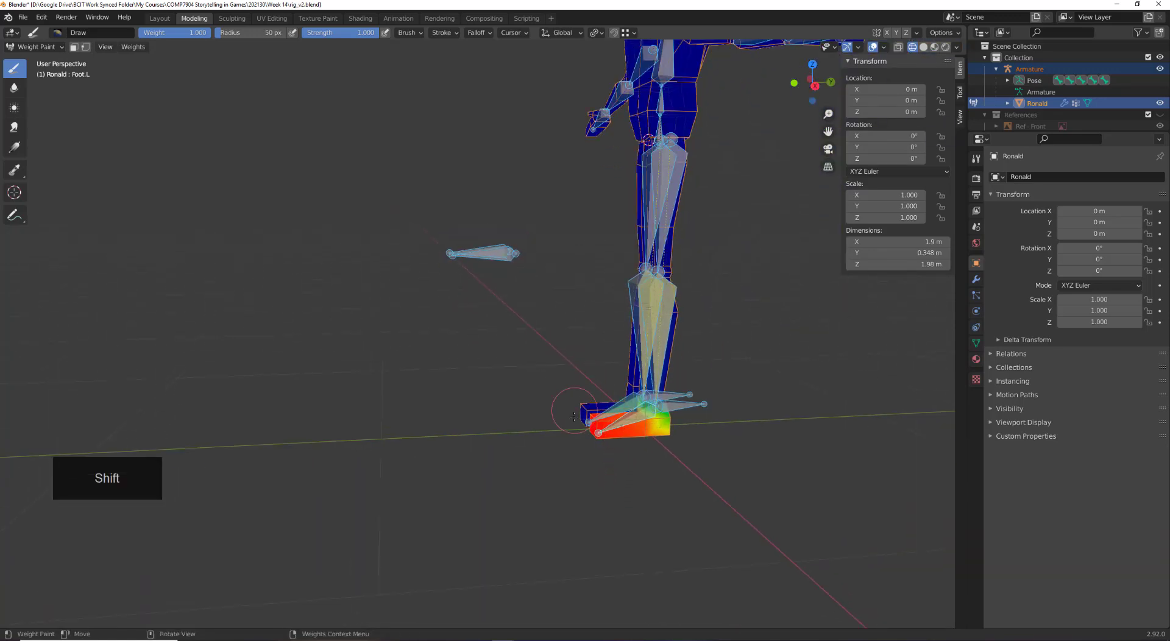
pyautogui.scroll(4, 603, 430)
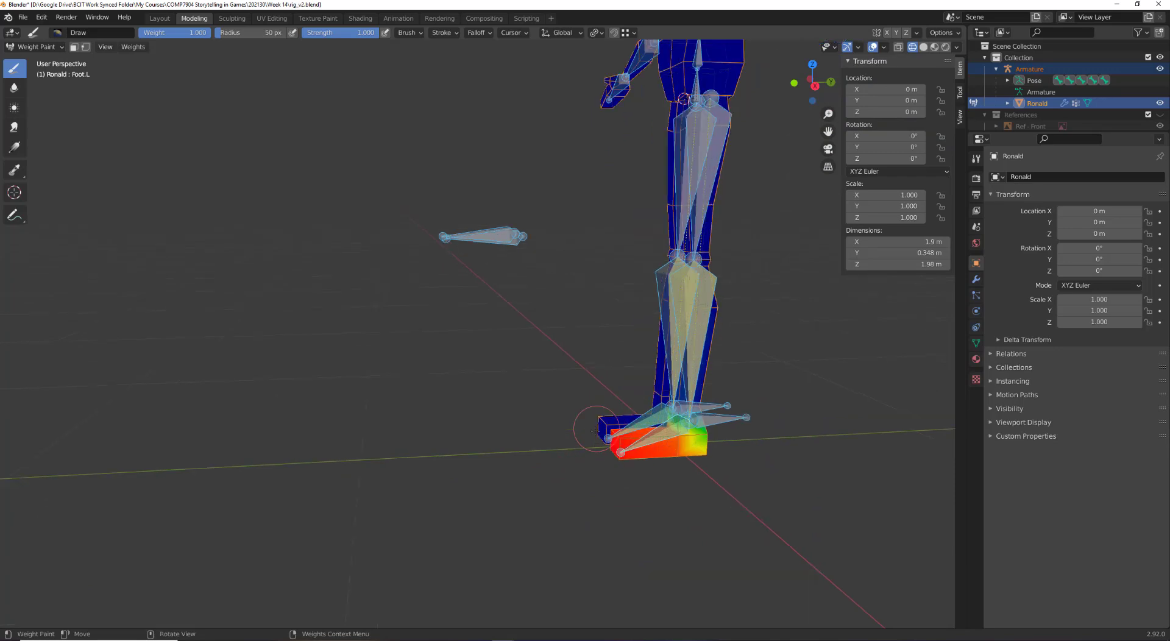
pyautogui.keyDown('shift'); pyautogui.moveTo(808, 480); pyautogui.dragTo(530, 365, button='middle'); pyautogui.keyUp('shift')
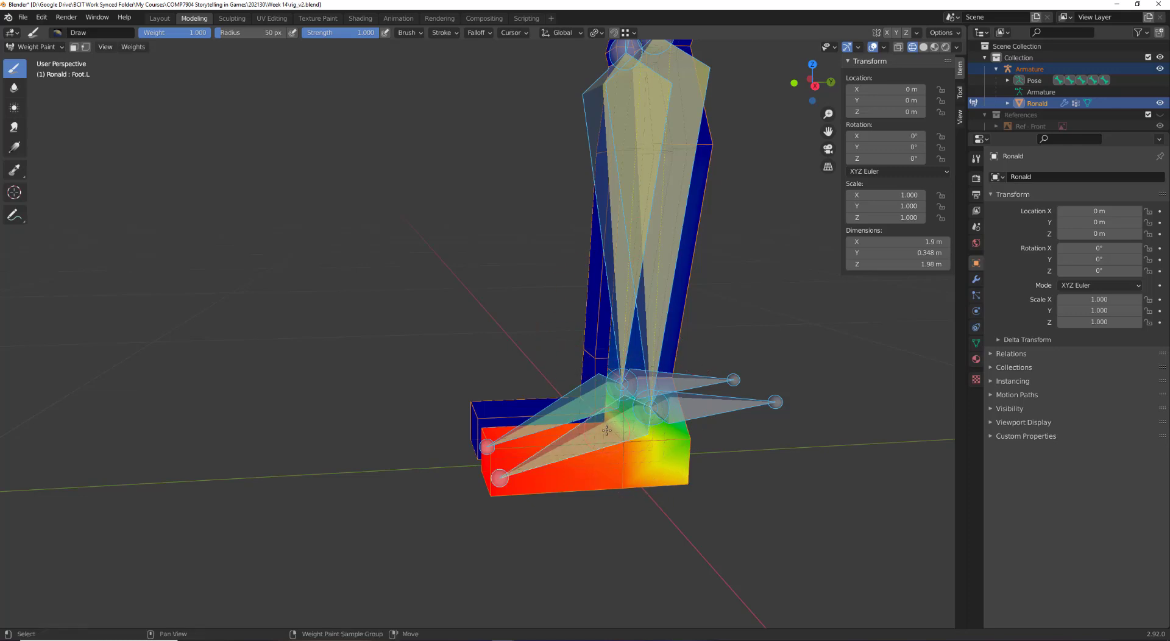
# Deselect all bones and select only the Foot.L bone for weight painting
pyautogui.press('shift')
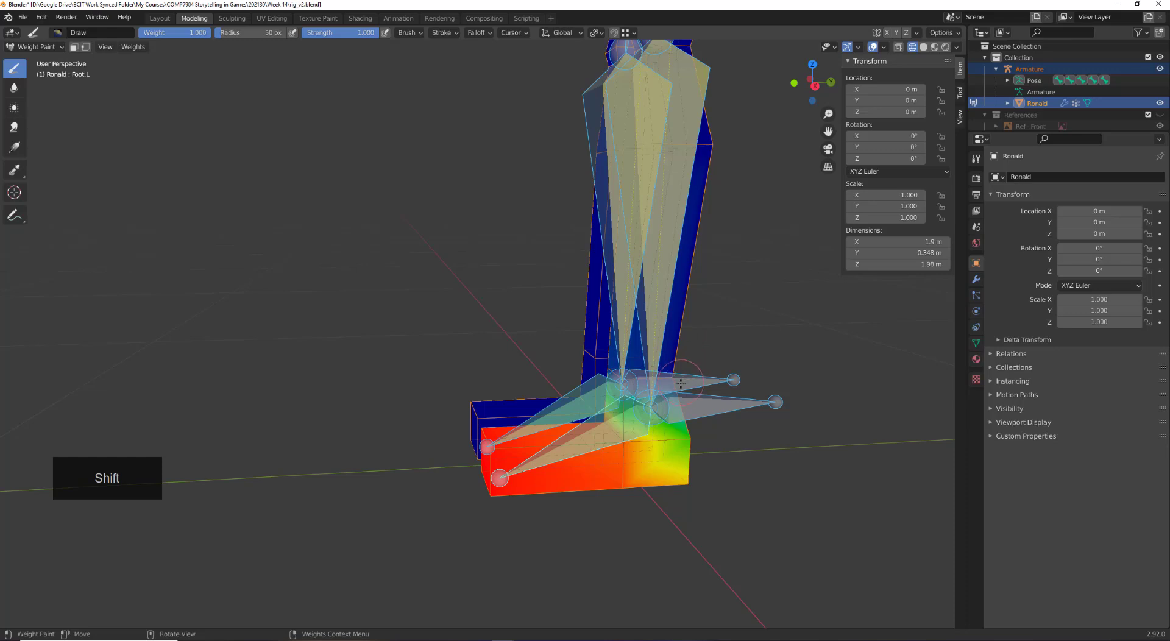
pyautogui.press('a')
pyautogui.press('ctrl')
pyautogui.hotkey('alt', 'a')
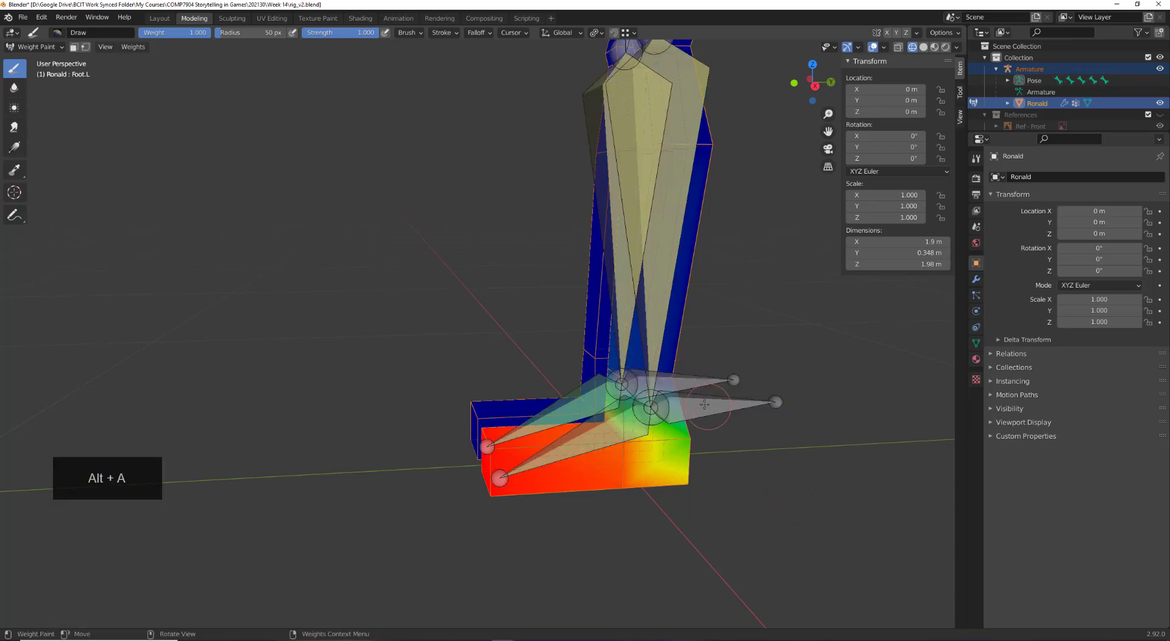
pyautogui.moveTo(791, 499); pyautogui.dragTo(691, 377, button='middle')
pyautogui.scroll(-5, 670, 396)
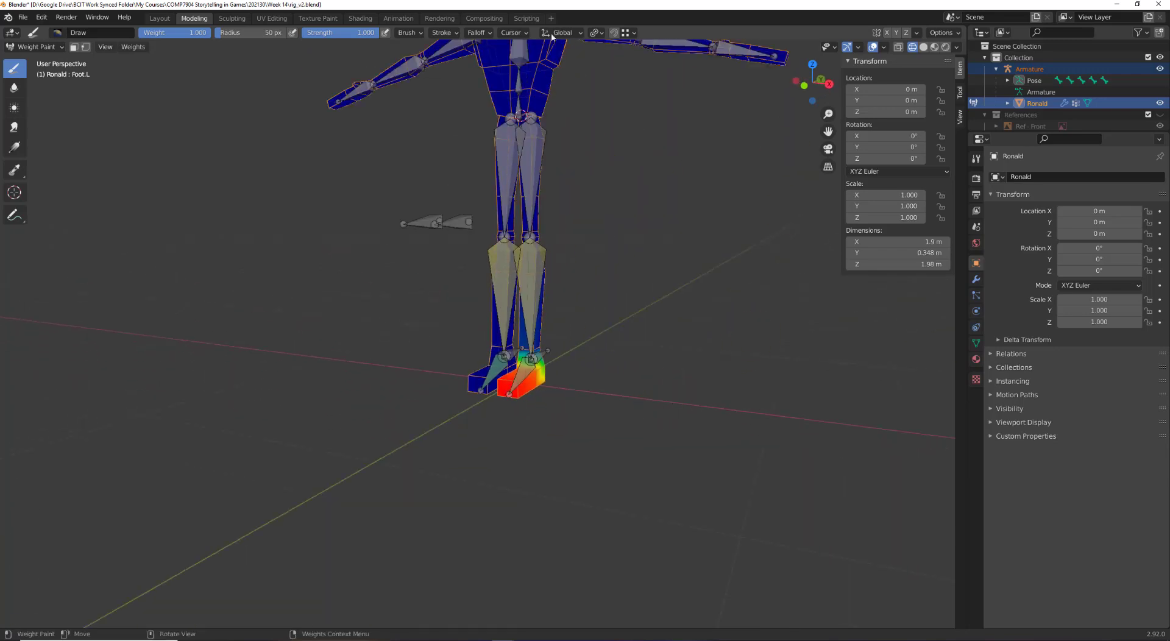
pyautogui.keyDown('ctrl'); pyautogui.click(526, 377); pyautogui.keyUp('ctrl')
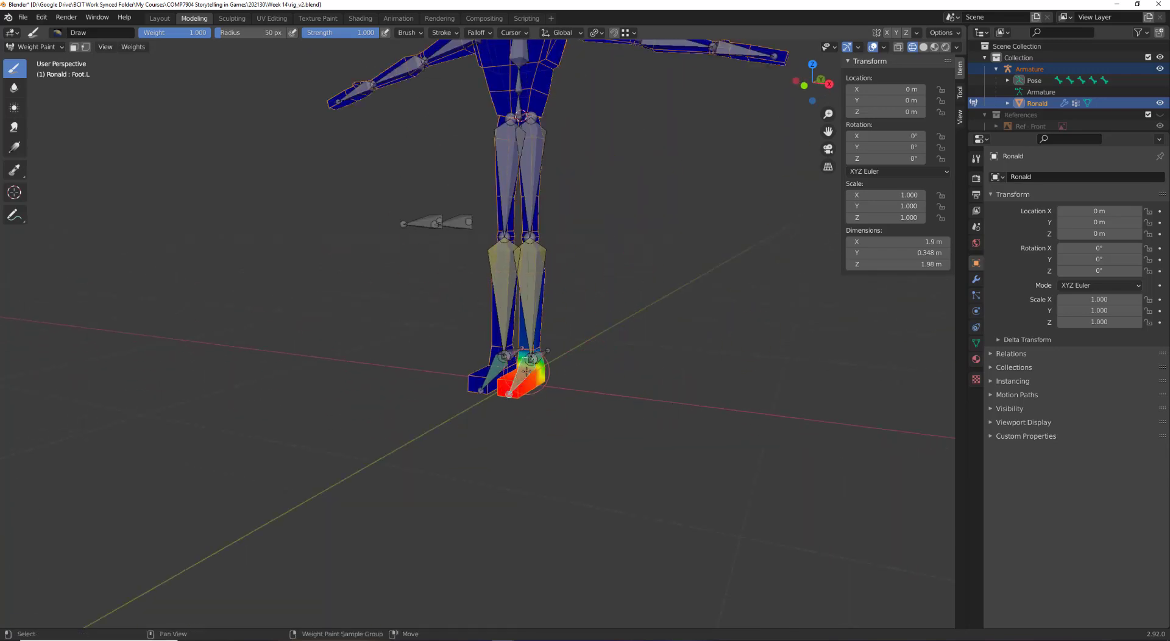
# Paint weight 1.000 onto the left heel's lower corners for the Foot.L bone, using a 31 px brush radius
pyautogui.scroll(3, 536, 385)
pyautogui.scroll(-2, 535, 384)
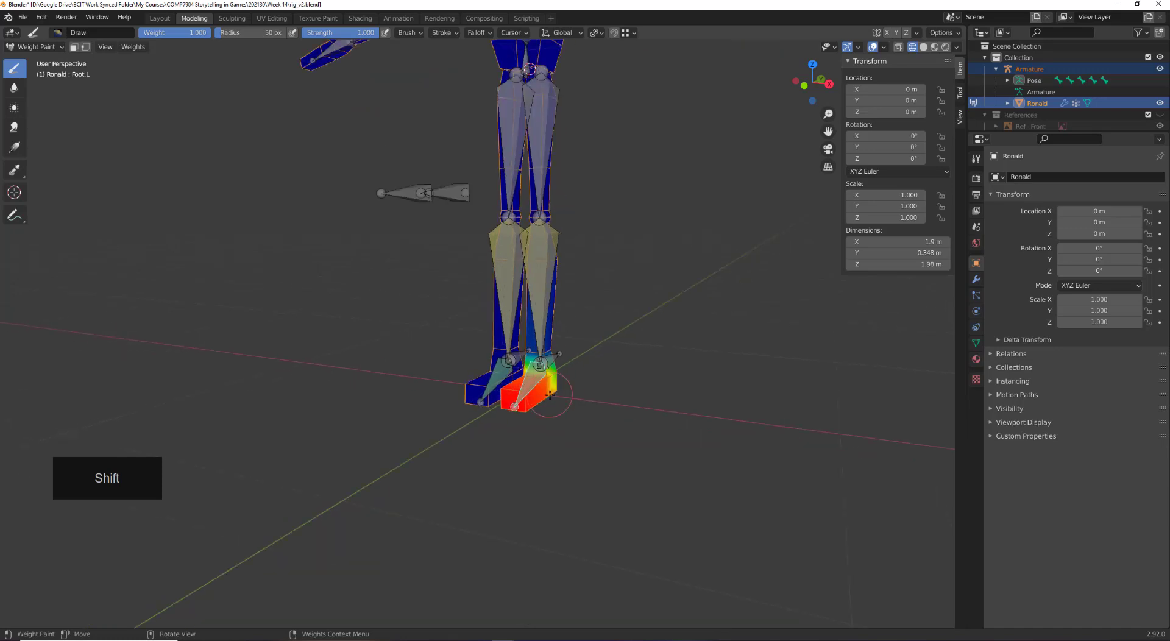
pyautogui.scroll(6, 535, 384)
pyautogui.moveTo(588, 386)
pyautogui.mouseDown(button='middle')
pyautogui.moveTo(474, 393)
pyautogui.moveTo(457, 358)
pyautogui.mouseUp(button='middle')
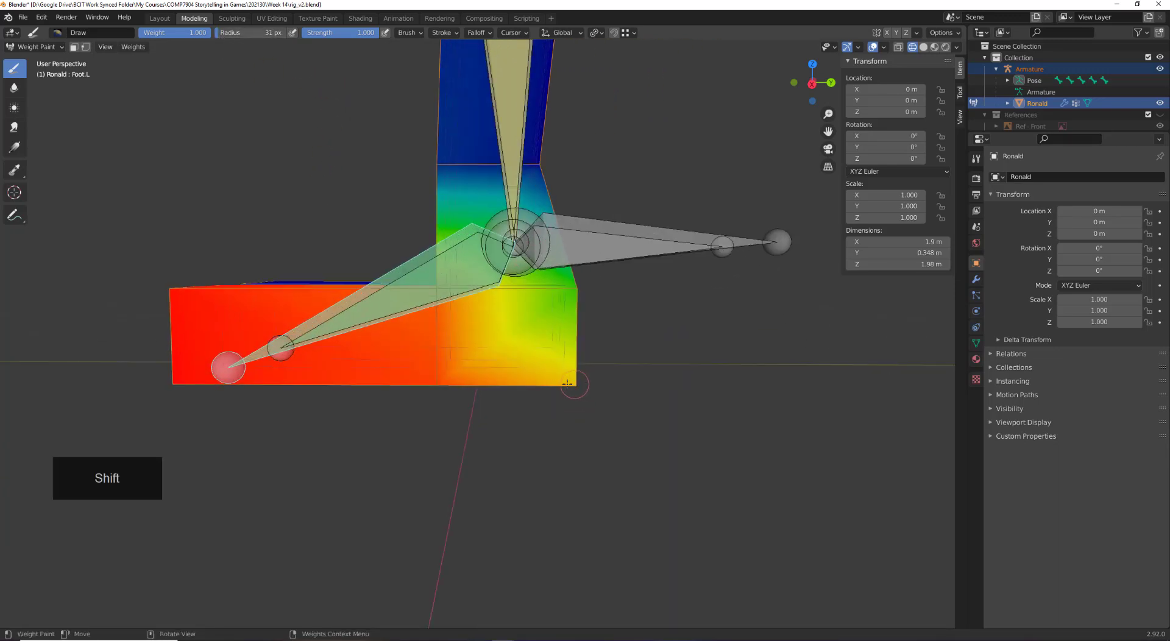
pyautogui.moveTo(567, 383); pyautogui.dragTo(572, 384)
pyautogui.moveTo(430, 376); pyautogui.dragTo(500, 373, button='middle')
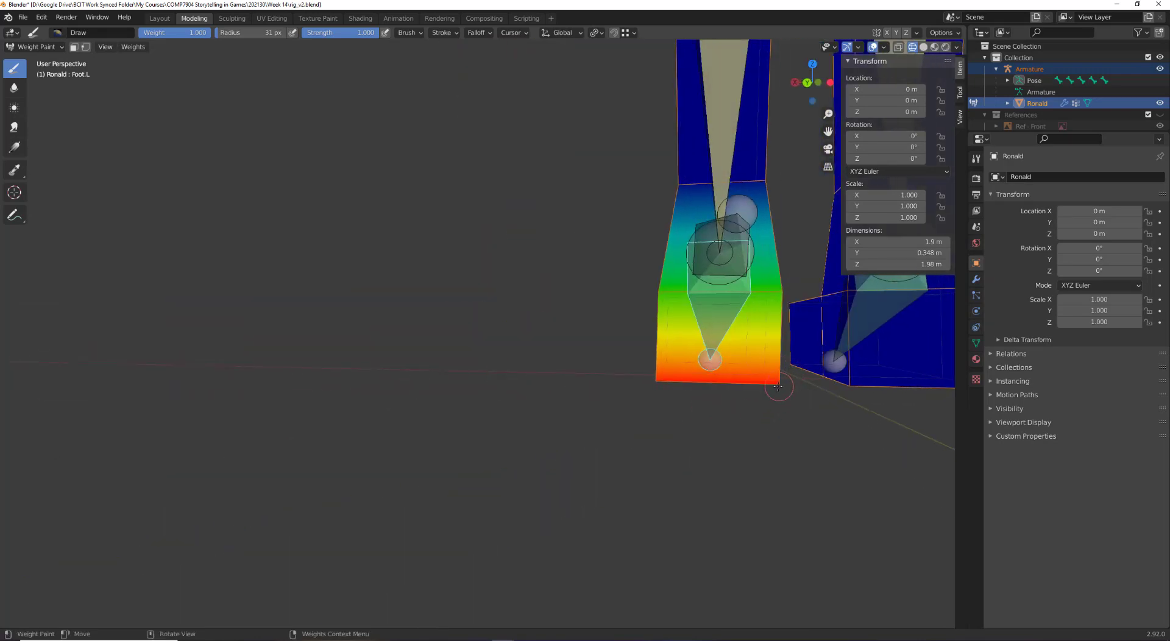
pyautogui.moveTo(782, 384); pyautogui.dragTo(705, 331, button='middle')
pyautogui.scroll(-2, 559, 324)
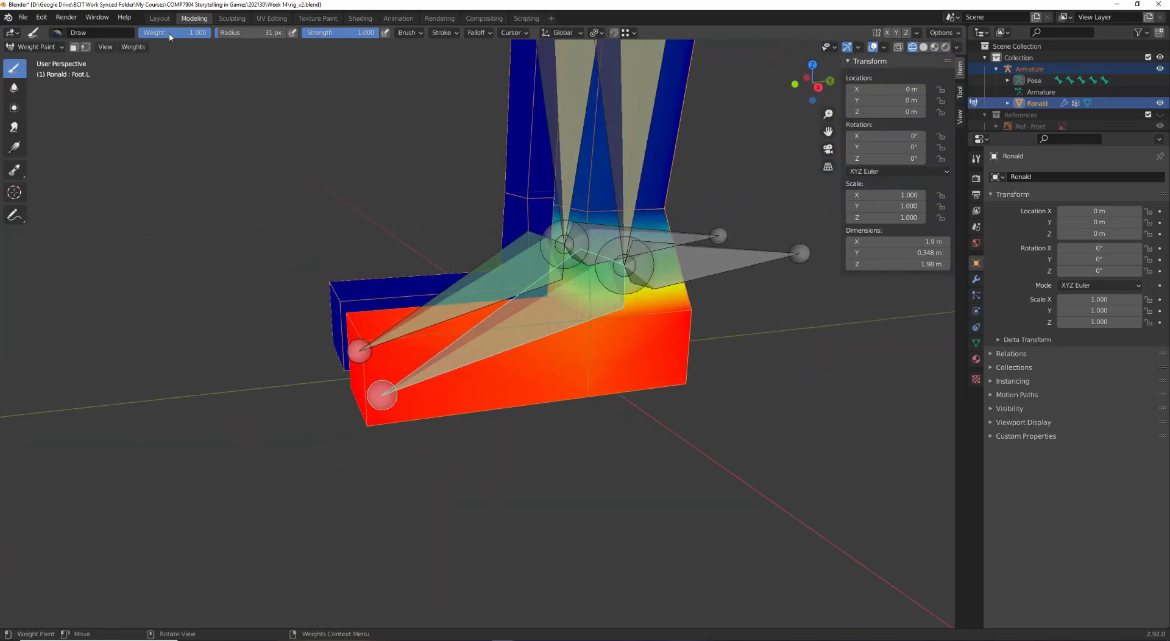
# Set the brush weight to 0 and paint the Foot.L influence off the left lower shin's edge loop above the ankle
pyautogui.moveTo(195, 34); pyautogui.dragTo(139, 35)
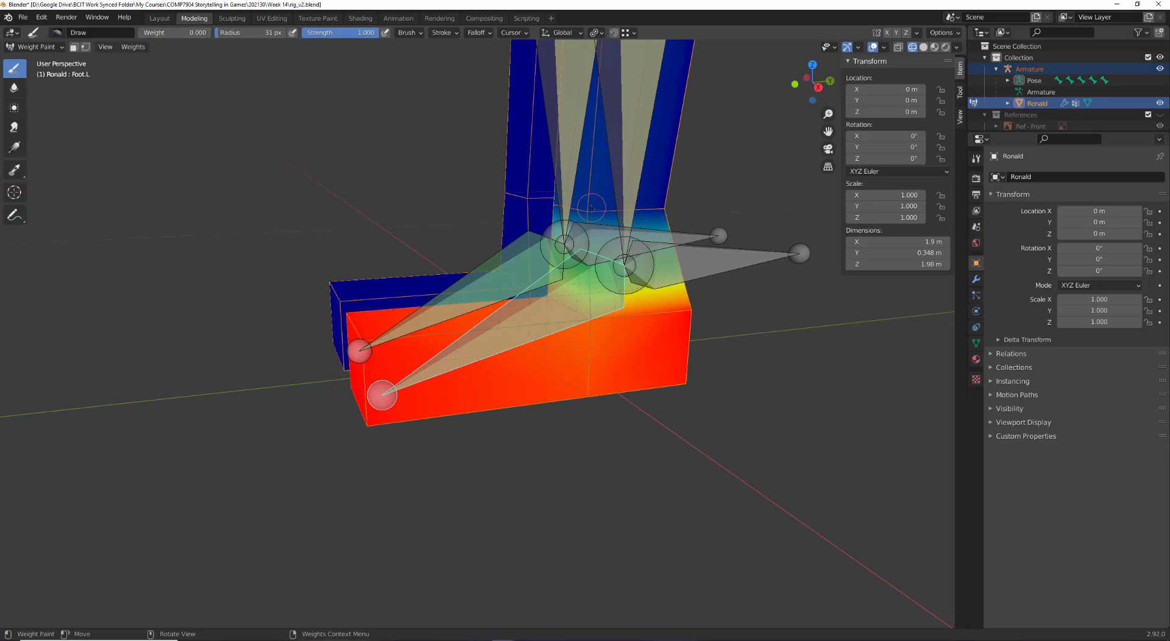
pyautogui.moveTo(591, 207); pyautogui.dragTo(565, 214)
pyautogui.moveTo(551, 207)
pyautogui.mouseDown(button='middle')
pyautogui.moveTo(675, 213)
pyautogui.moveTo(542, 218)
pyautogui.mouseUp(button='middle')
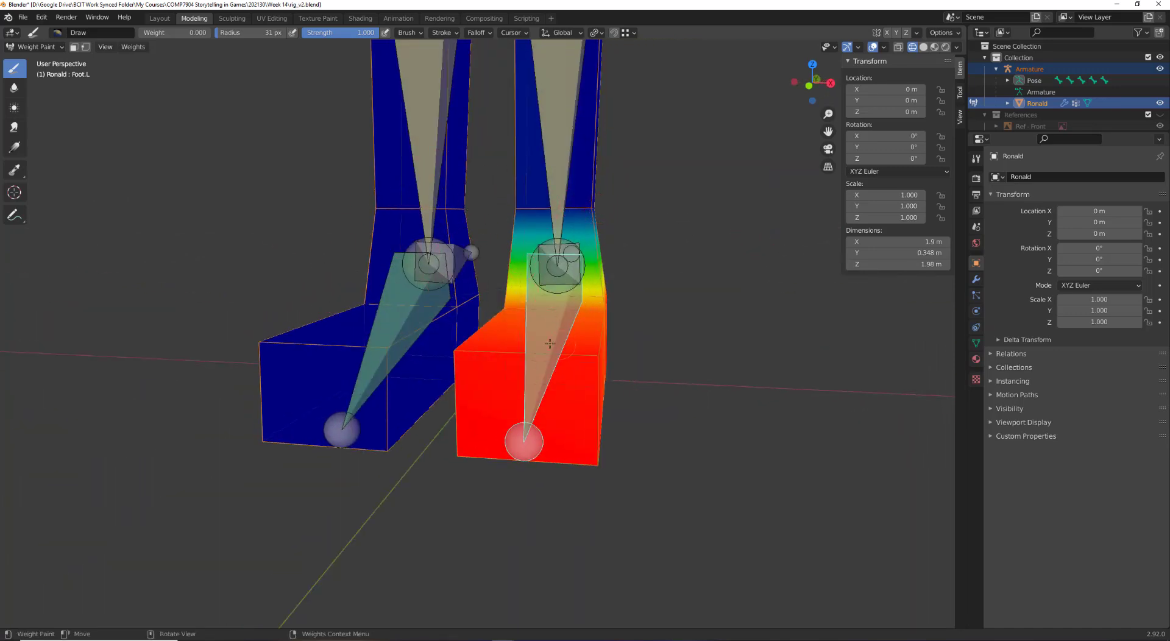
pyautogui.scroll(-3, 518, 265)
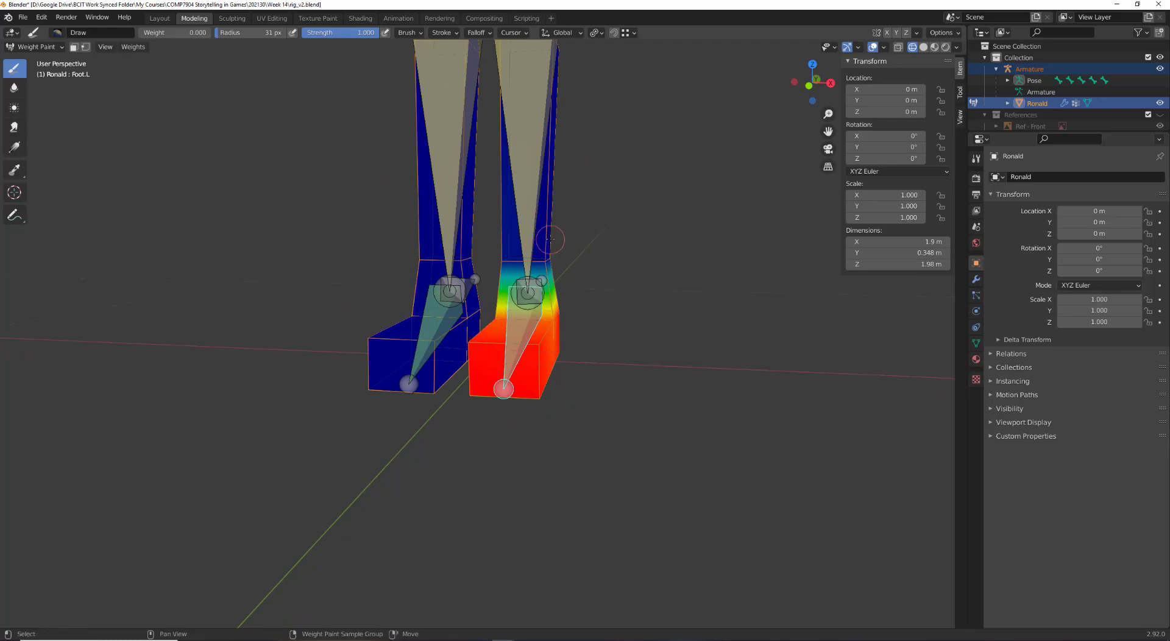
pyautogui.keyDown('shift'); pyautogui.moveTo(550, 239); pyautogui.dragTo(486, 561, button='middle'); pyautogui.keyUp('shift')
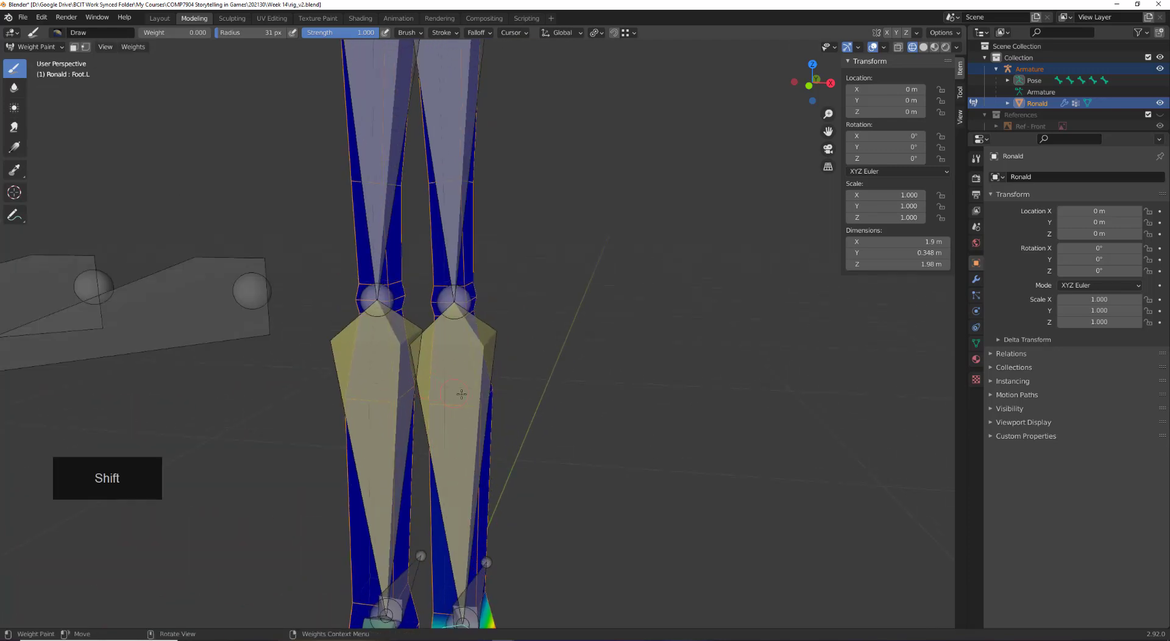
pyautogui.scroll(-3, 461, 394)
pyautogui.scroll(2, 510, 509)
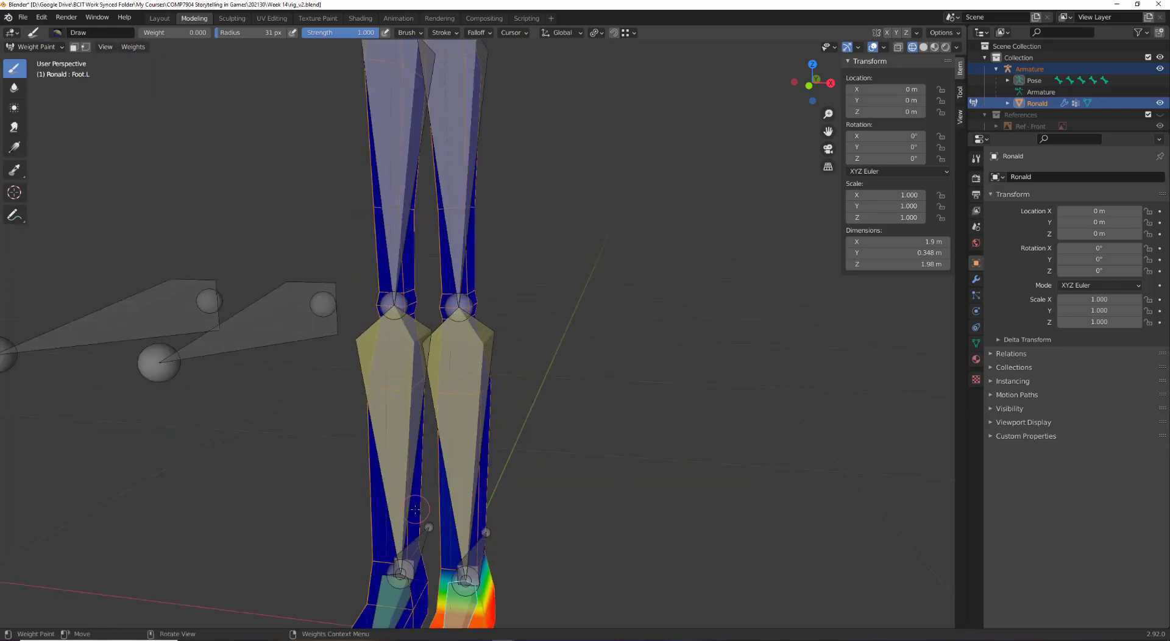
pyautogui.keyDown('shift'); pyautogui.moveTo(415, 510); pyautogui.dragTo(429, 267, button='middle'); pyautogui.keyUp('shift')
pyautogui.scroll(3, 424, 292)
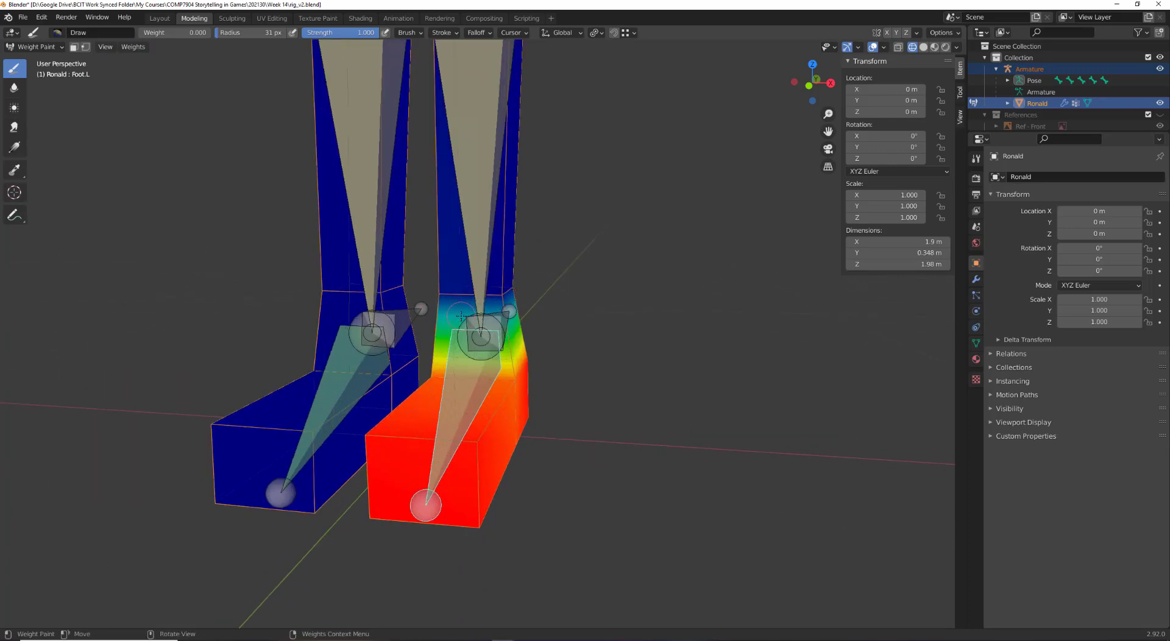
pyautogui.press('Tab')
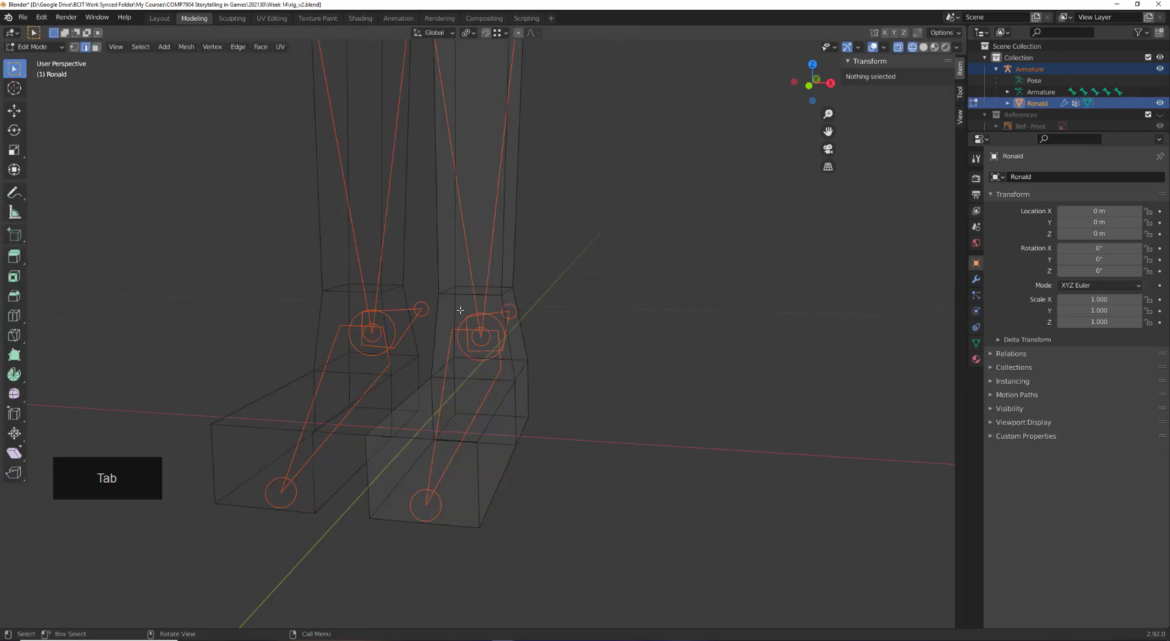
pyautogui.press('Tab')
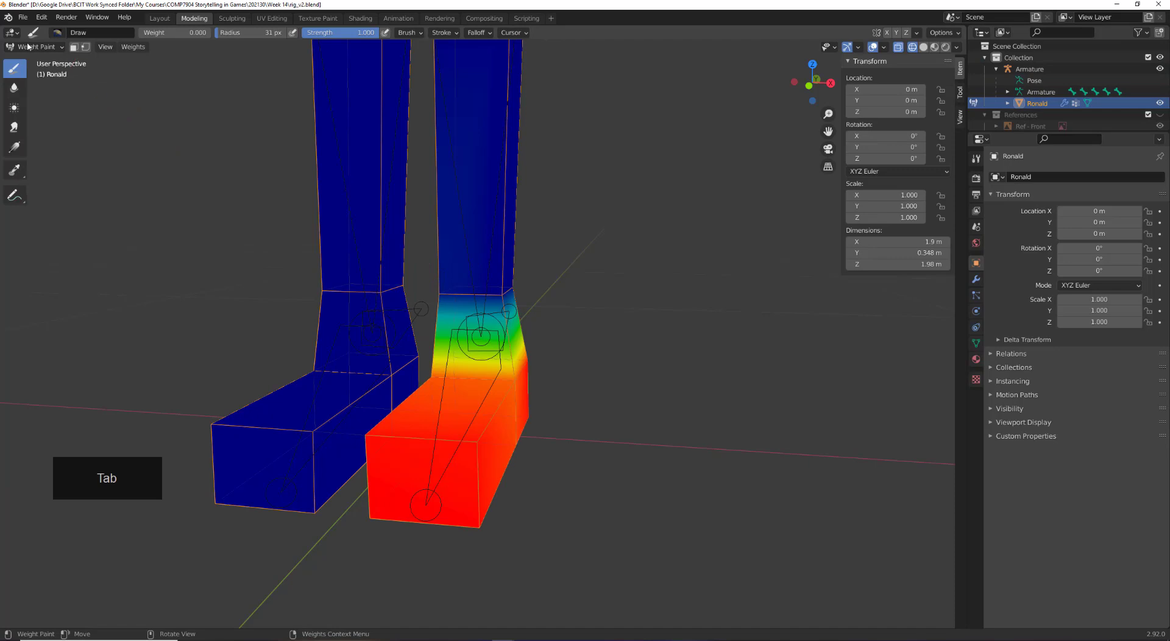
# Inspect the weights of the left leg's outer front vertices above and below the ankle in Edit Mode with vertex selection
pyautogui.click(28, 47)
pyautogui.click(36, 62)
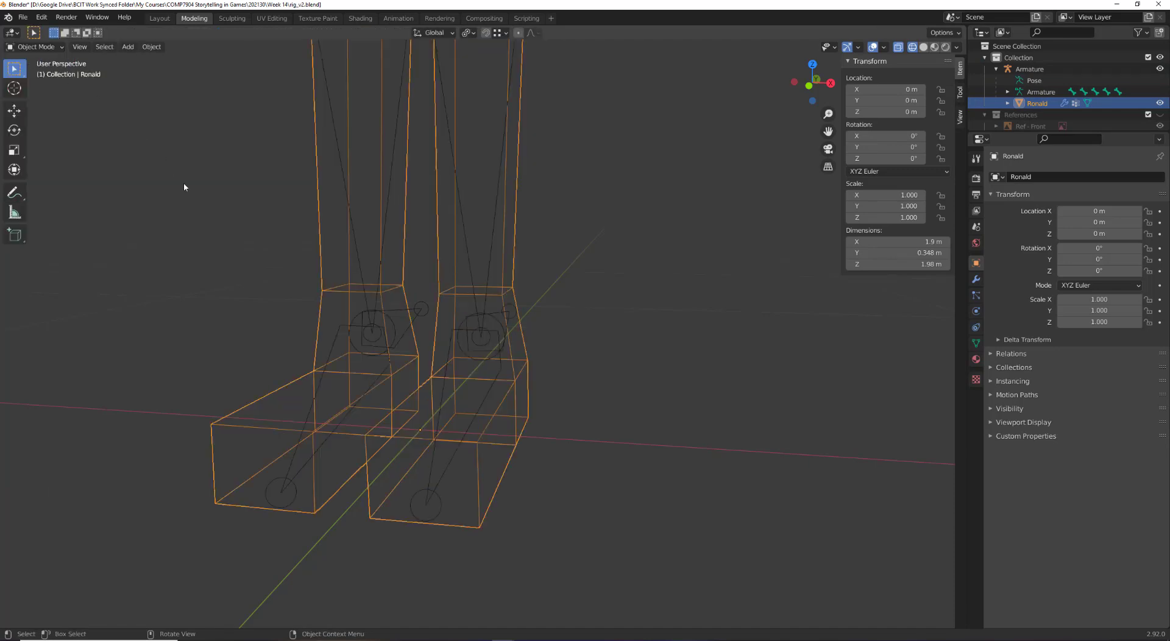
pyautogui.click(501, 246)
pyautogui.press('Tab')
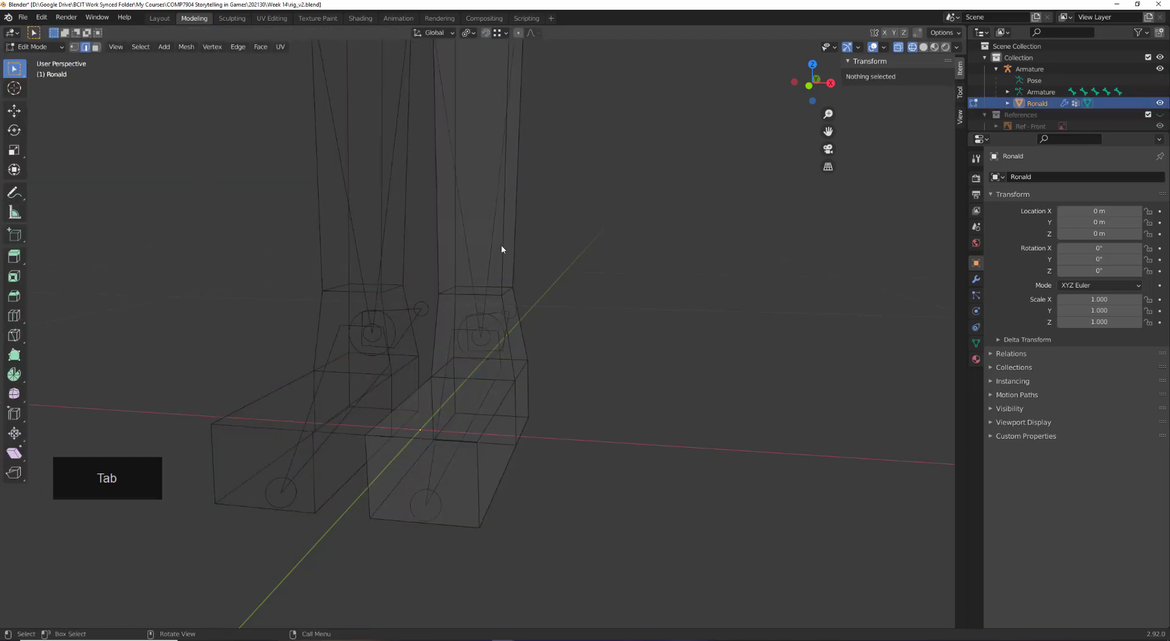
pyautogui.press('1')
pyautogui.click(500, 296)
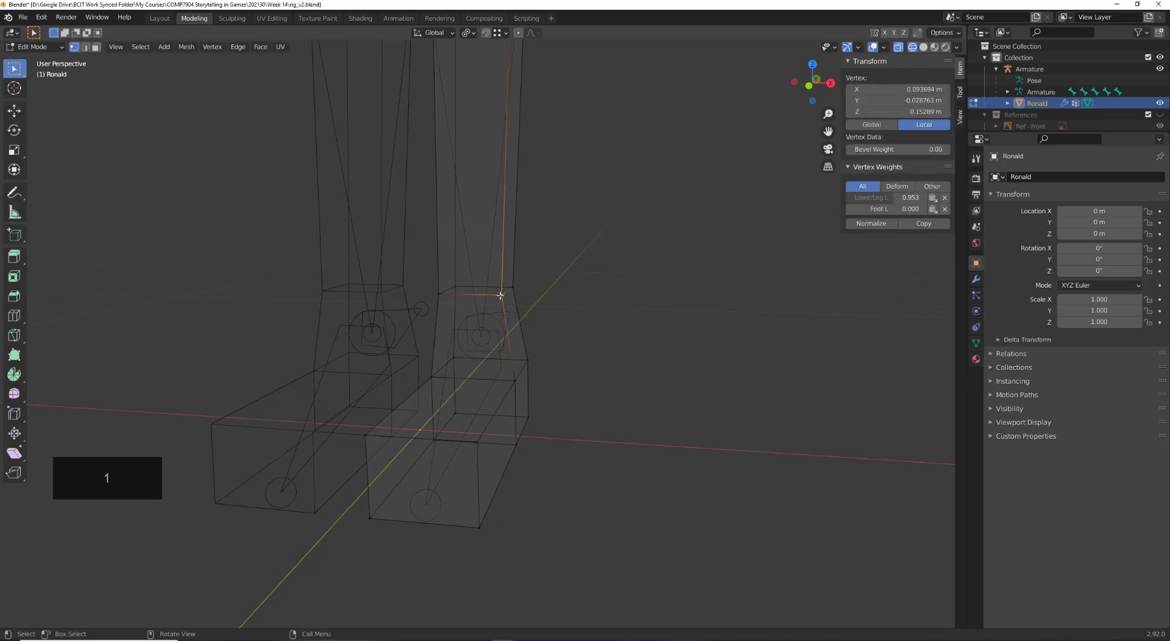
pyautogui.click(515, 380)
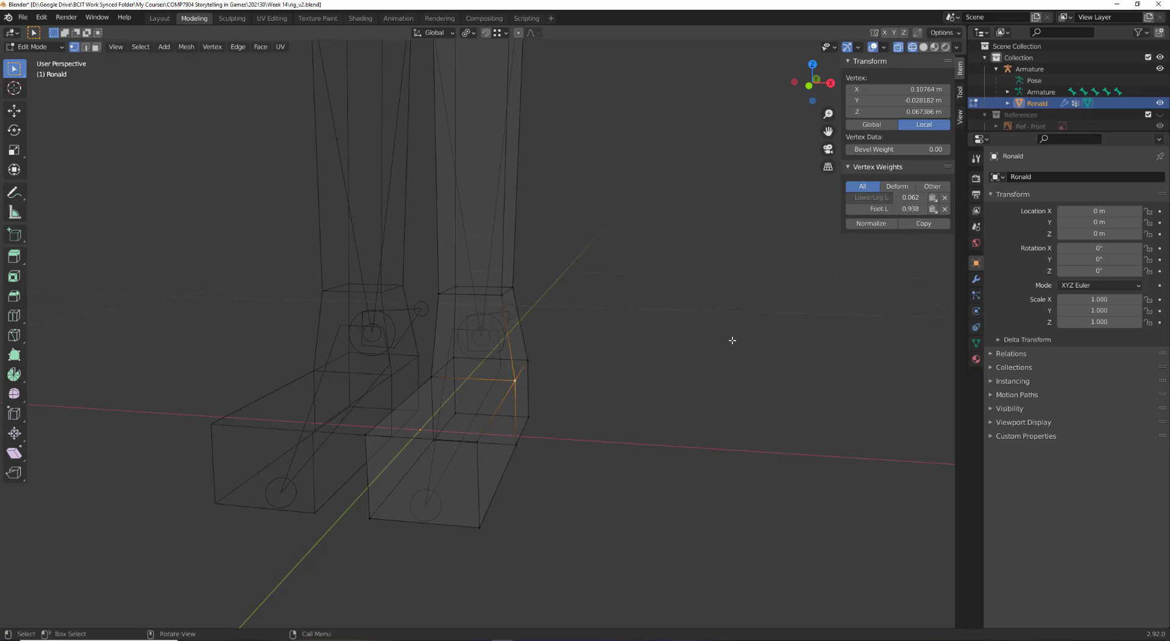
# Return the character mesh from Edit Mode to Object Mode and switch the viewport to solid shading
pyautogui.moveTo(515, 387); pyautogui.dragTo(443, 296, button='middle')
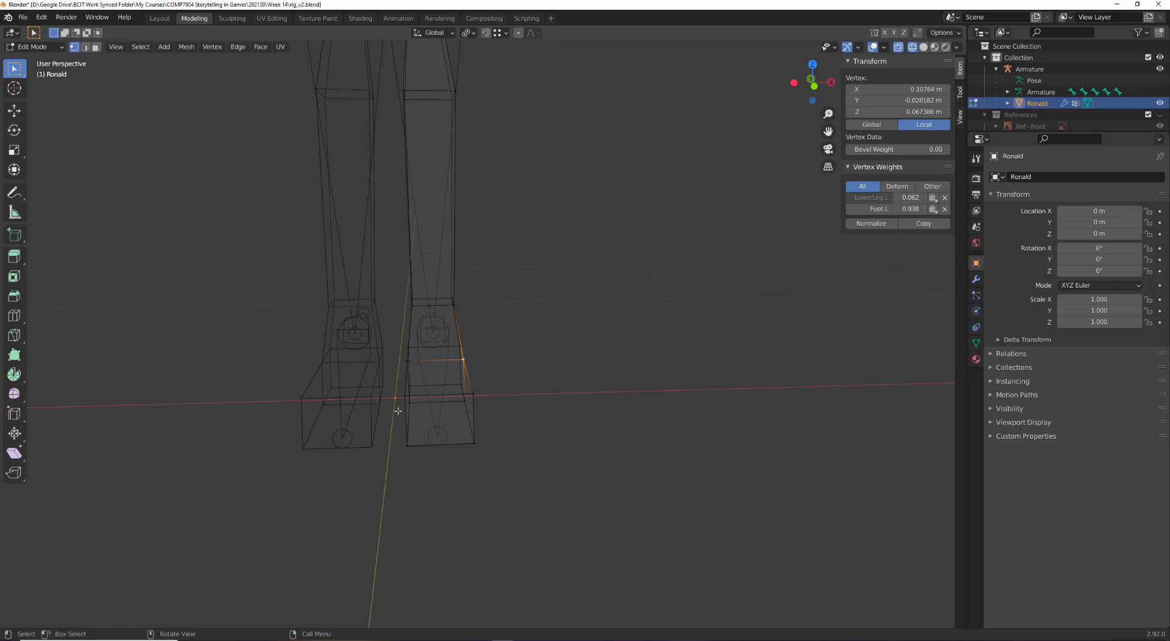
pyautogui.scroll(-3, 436, 301)
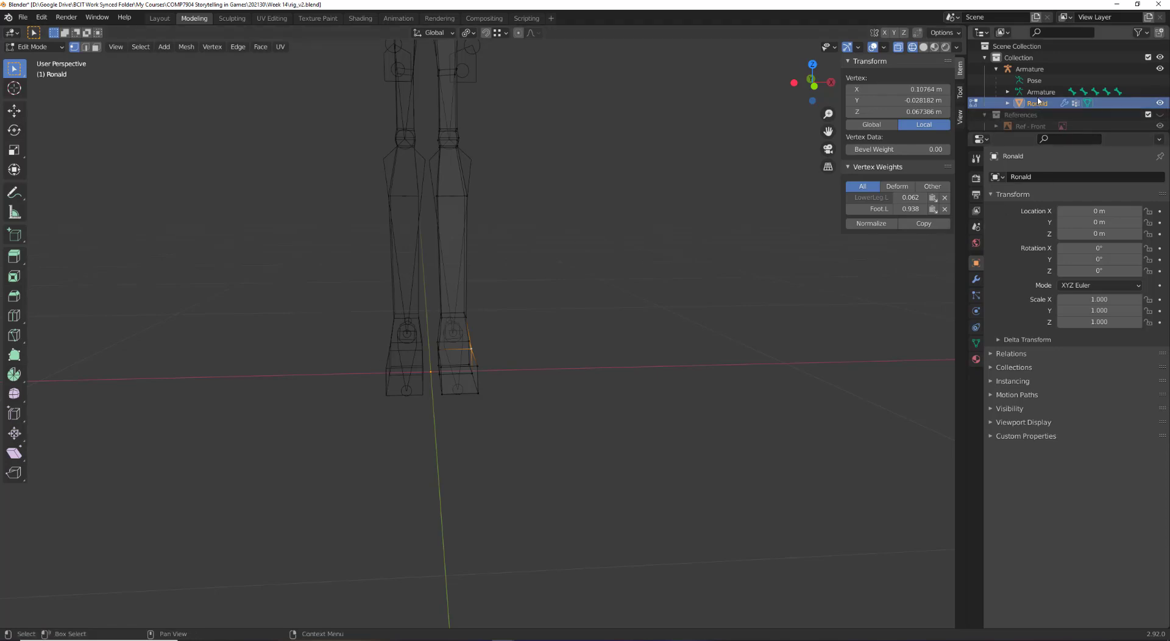
pyautogui.click(1029, 69)
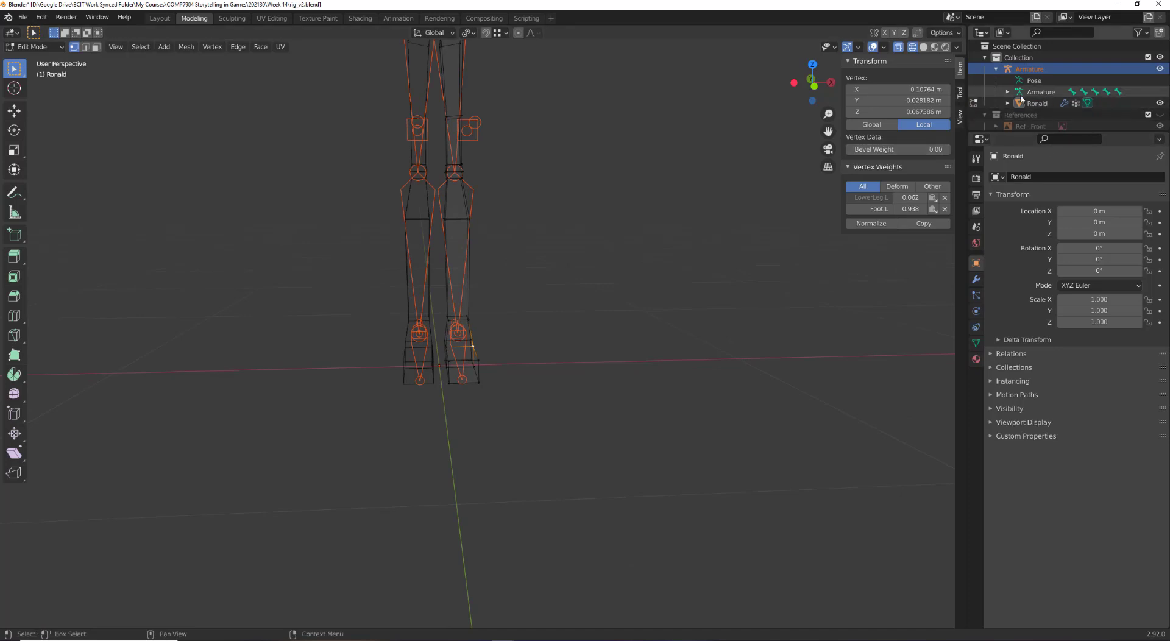
pyautogui.click(1039, 91)
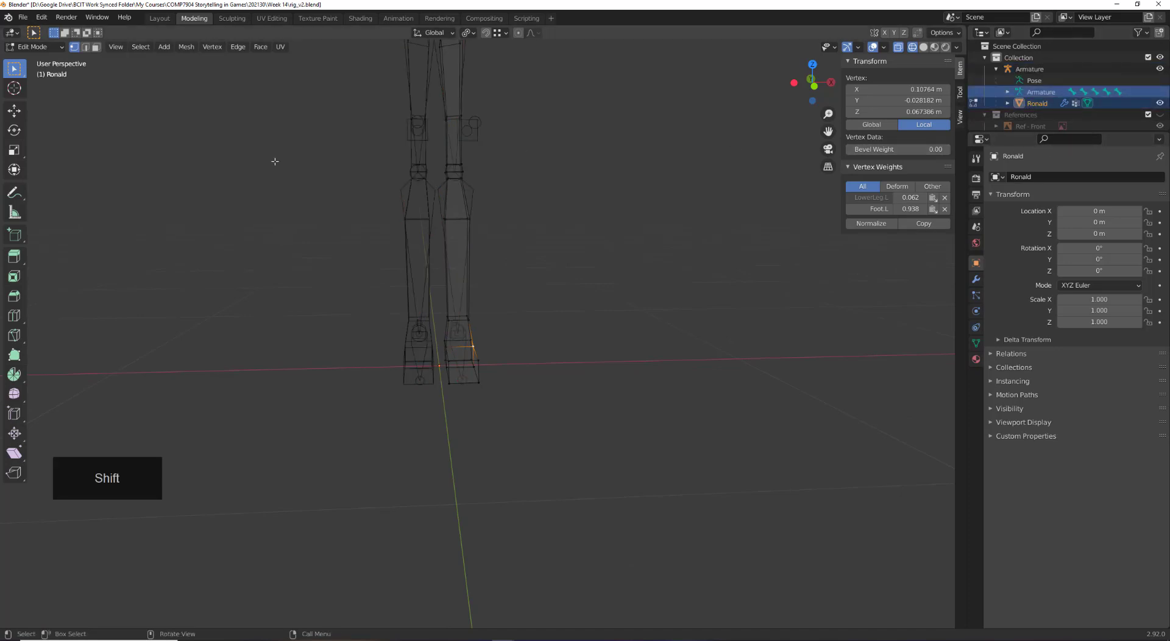
pyautogui.press('Tab')
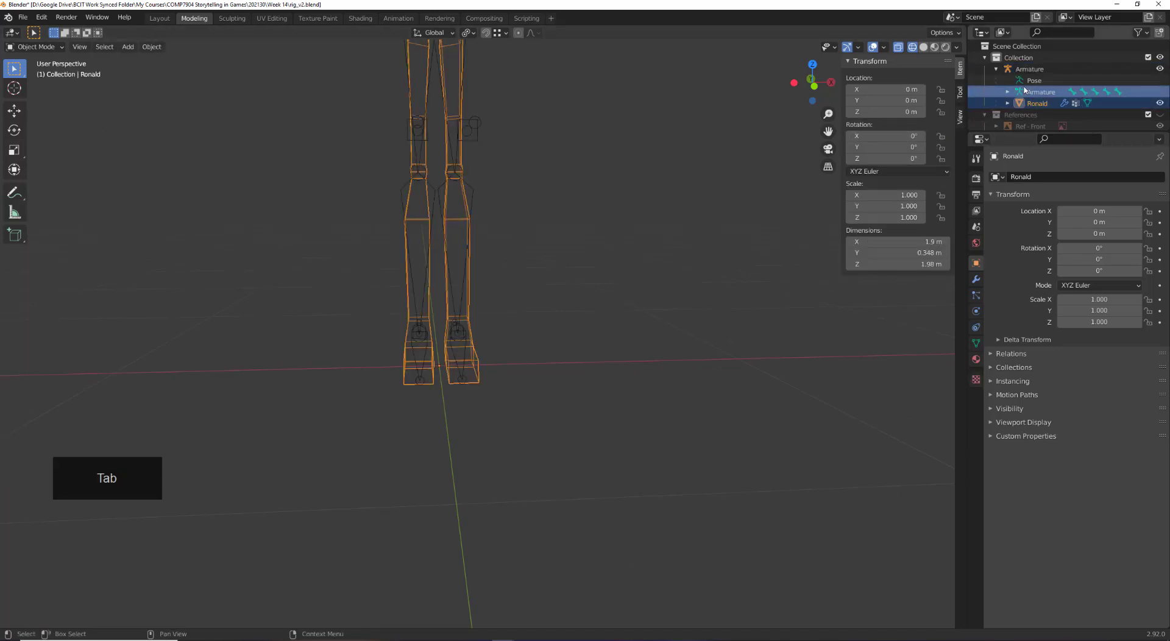
pyautogui.click(532, 146)
pyautogui.click(459, 177)
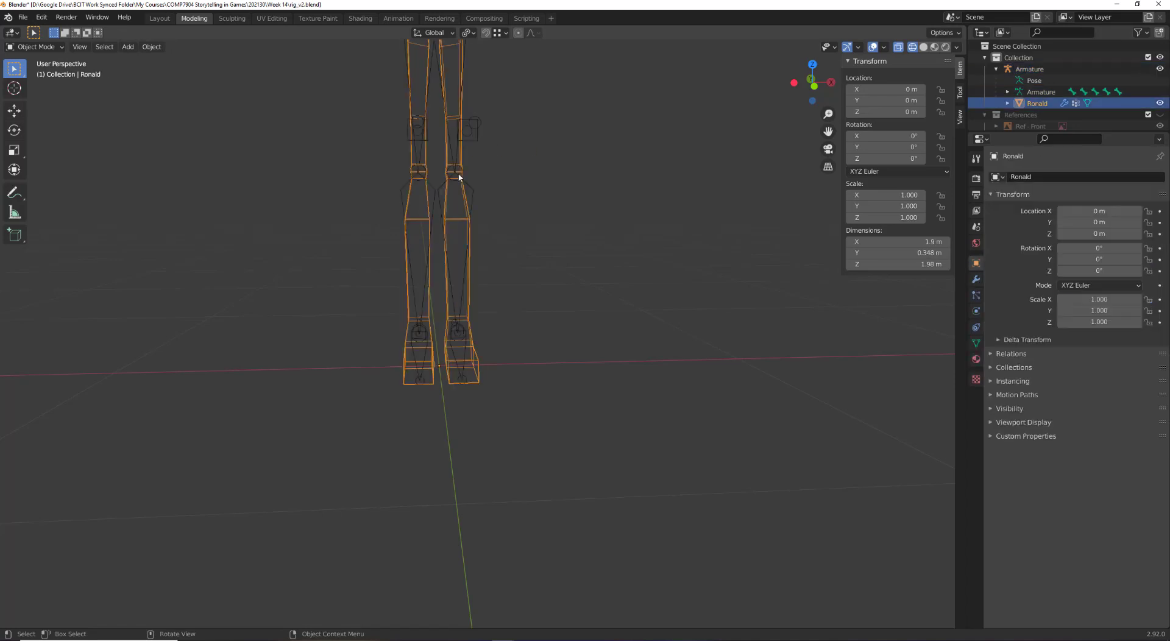
pyautogui.hotkey('shift', 'z')
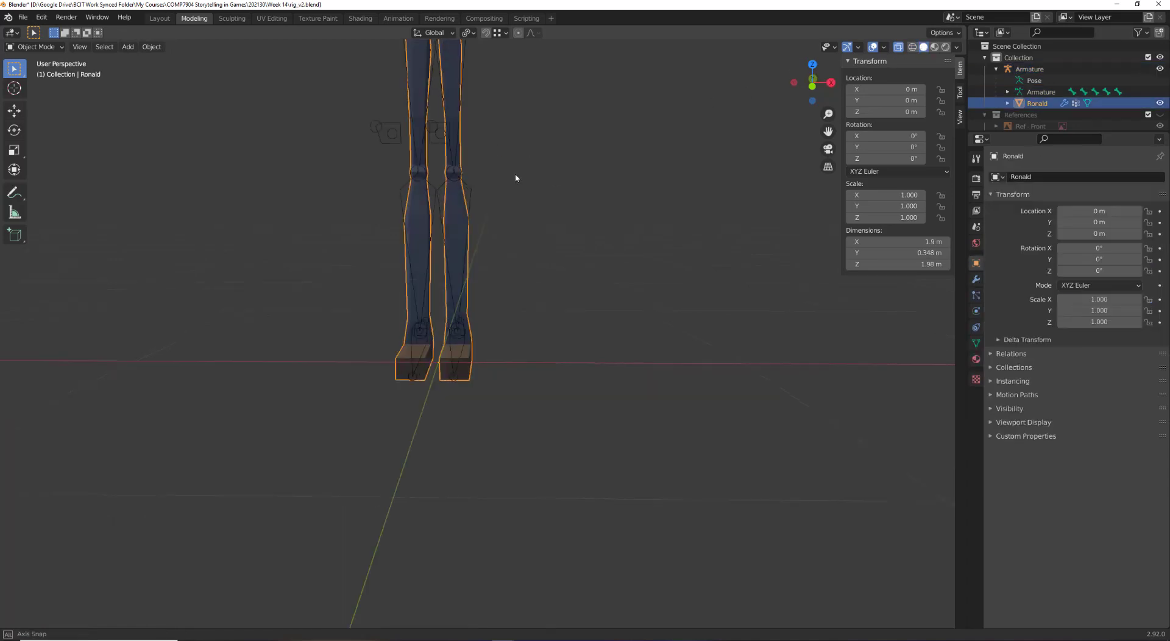
# Select the armature, add the Ronald mesh to the selection as the active object, and enter Weight Paint mode
pyautogui.moveTo(514, 173); pyautogui.dragTo(509, 186, button='middle')
pyautogui.scroll(-1, 509, 183)
pyautogui.click(511, 89)
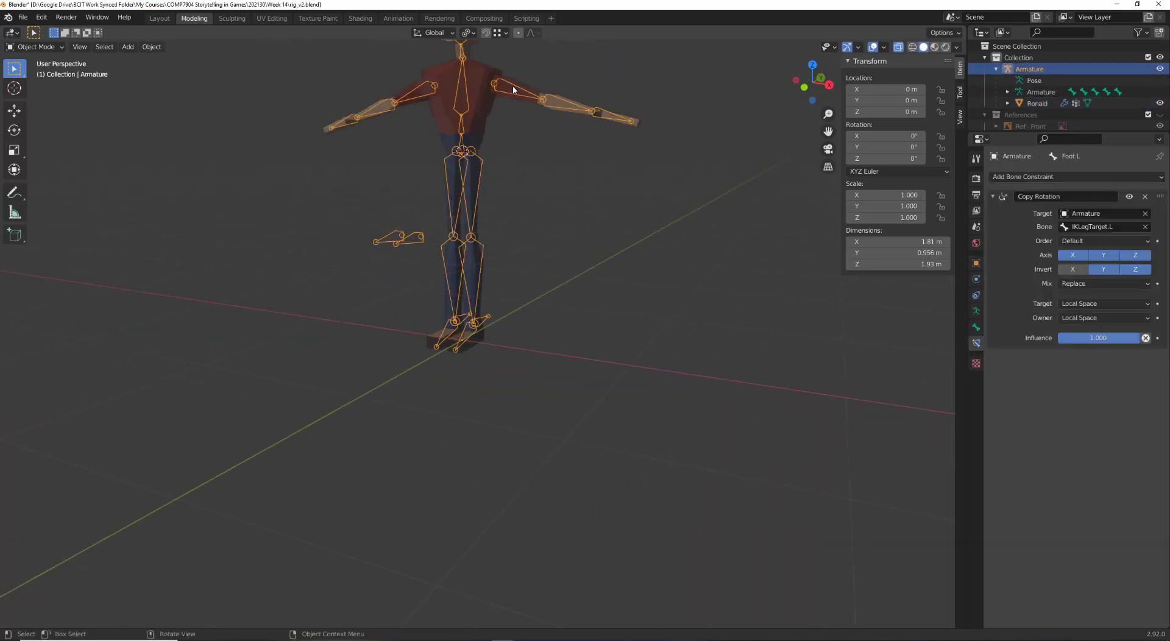
pyautogui.keyDown('shift'); pyautogui.click(480, 88); pyautogui.keyUp('shift')
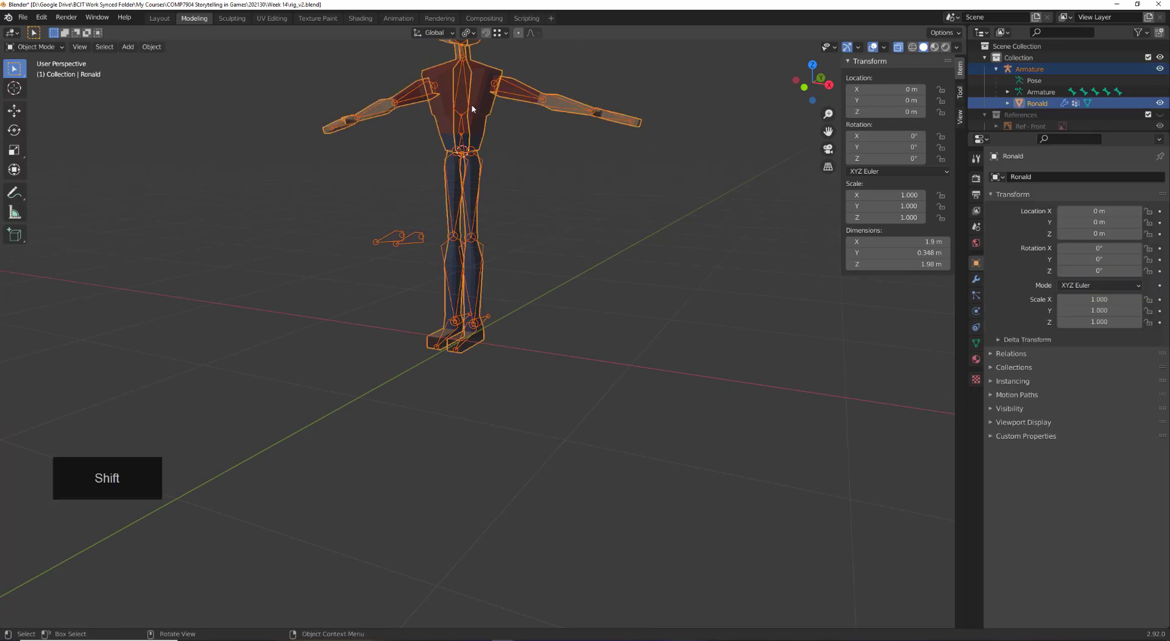
pyautogui.hotkey('ctrl', 'Tab')
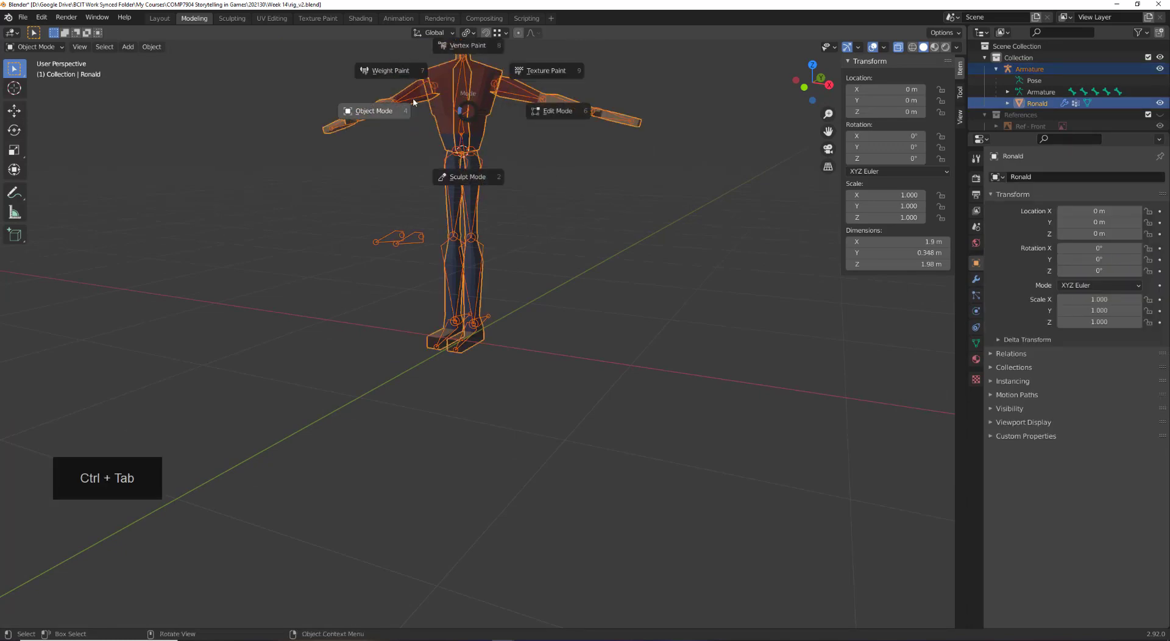
pyautogui.click(412, 71)
pyautogui.scroll(4, 515, 345)
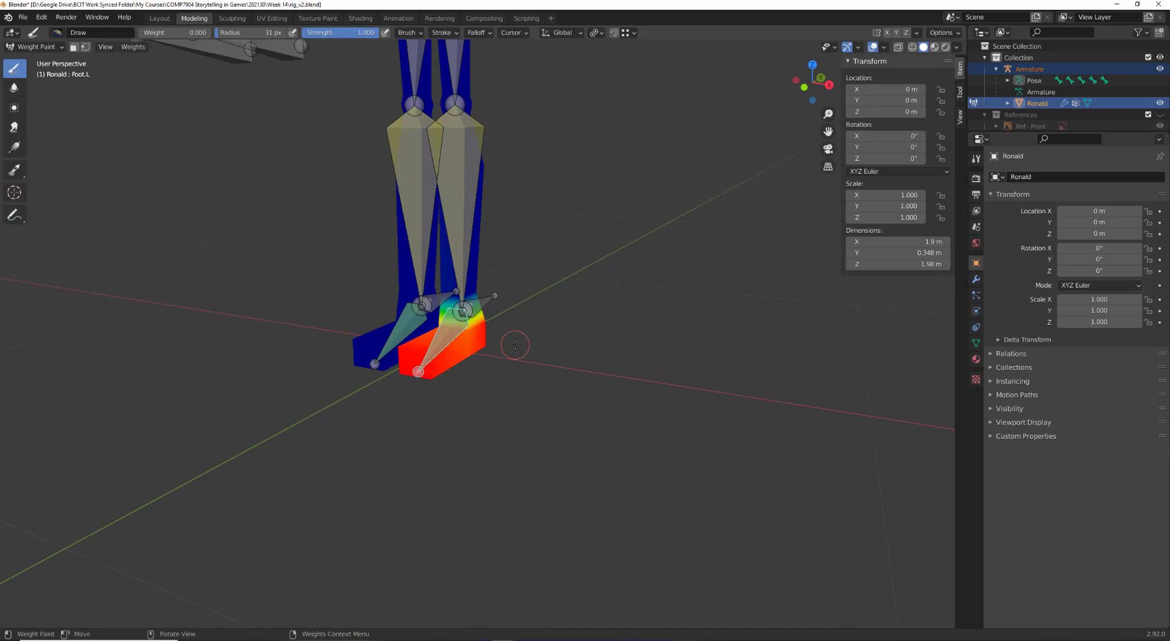
# Deselect all bones, select only Foot.L, and try to rotate it to test the left foot's deformation
pyautogui.hotkey('alt', 'a')
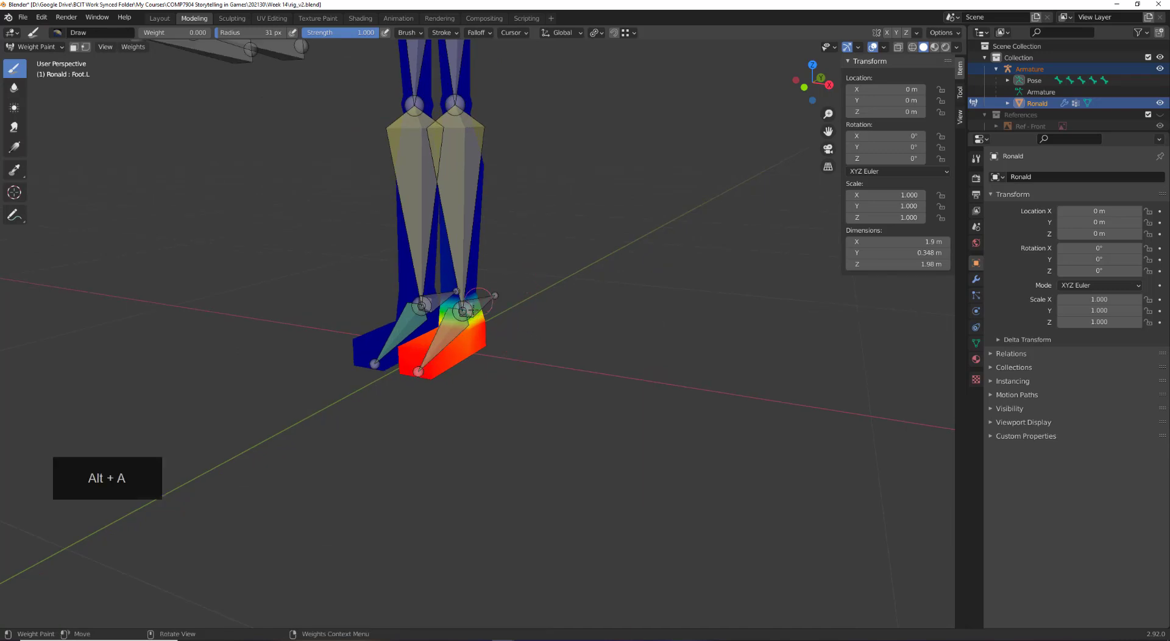
pyautogui.scroll(2, 541, 357)
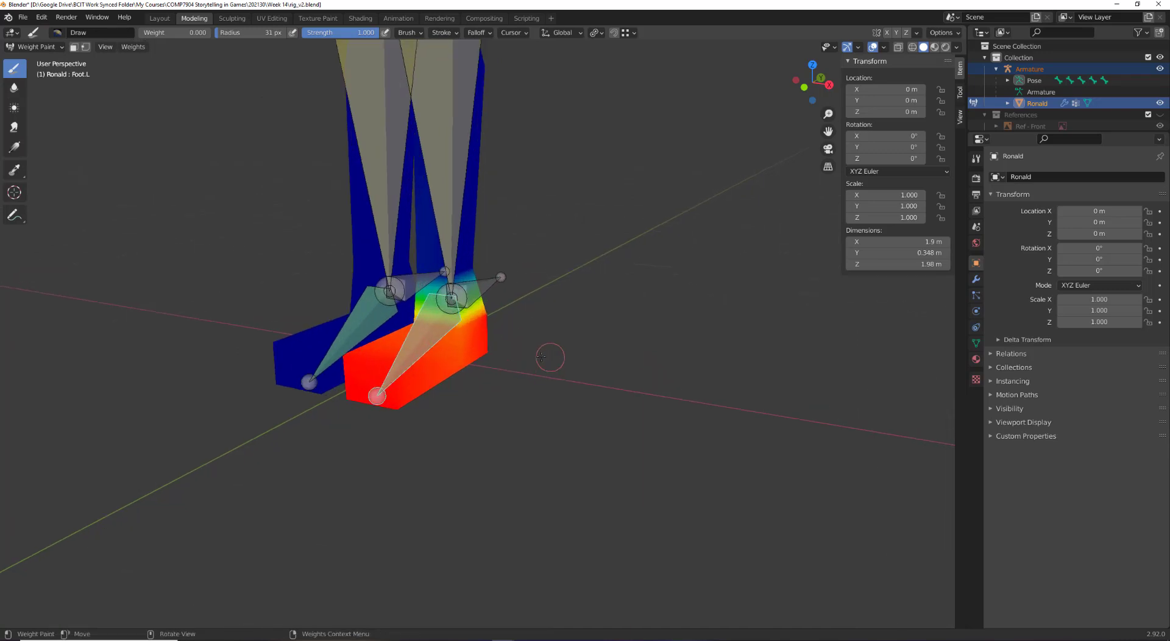
pyautogui.moveTo(541, 357); pyautogui.dragTo(553, 364, button='middle')
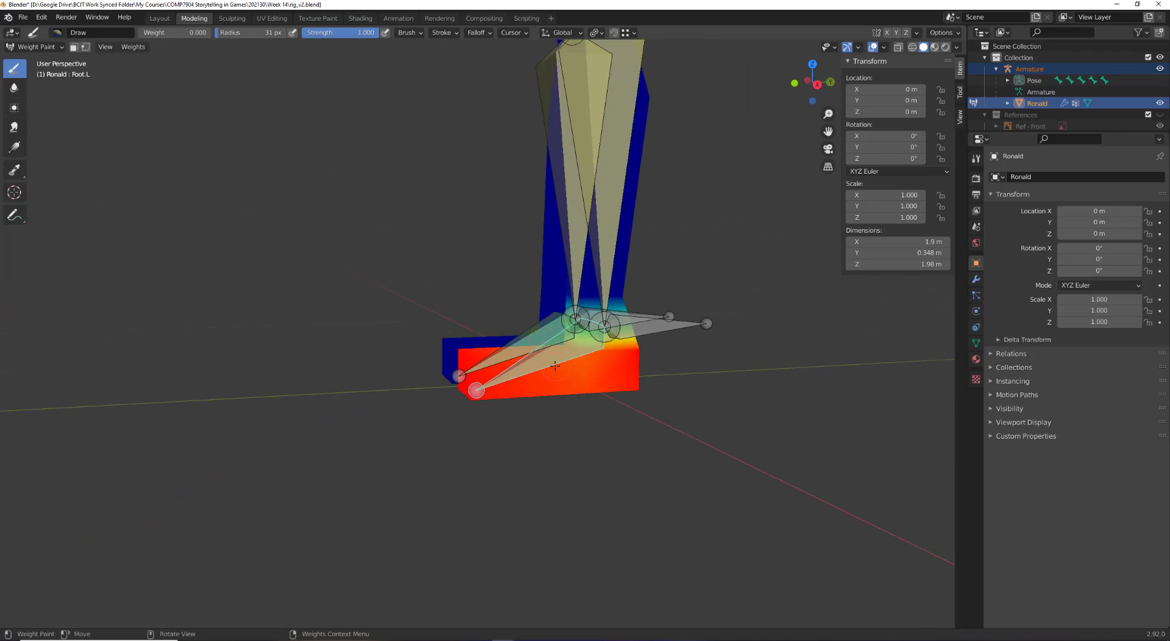
pyautogui.press('Escape')
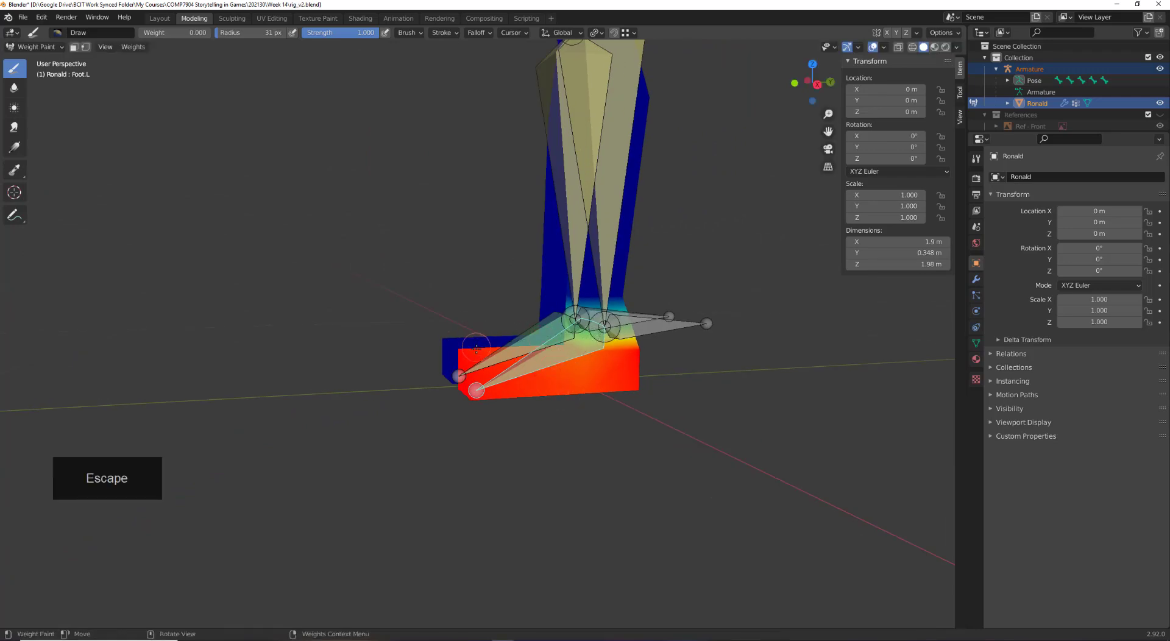
pyautogui.press('r')
pyautogui.press('Escape')
# Inspect the weights of the left foot's inner vertex below the ankle in Edit Mode
pyautogui.click(52, 49)
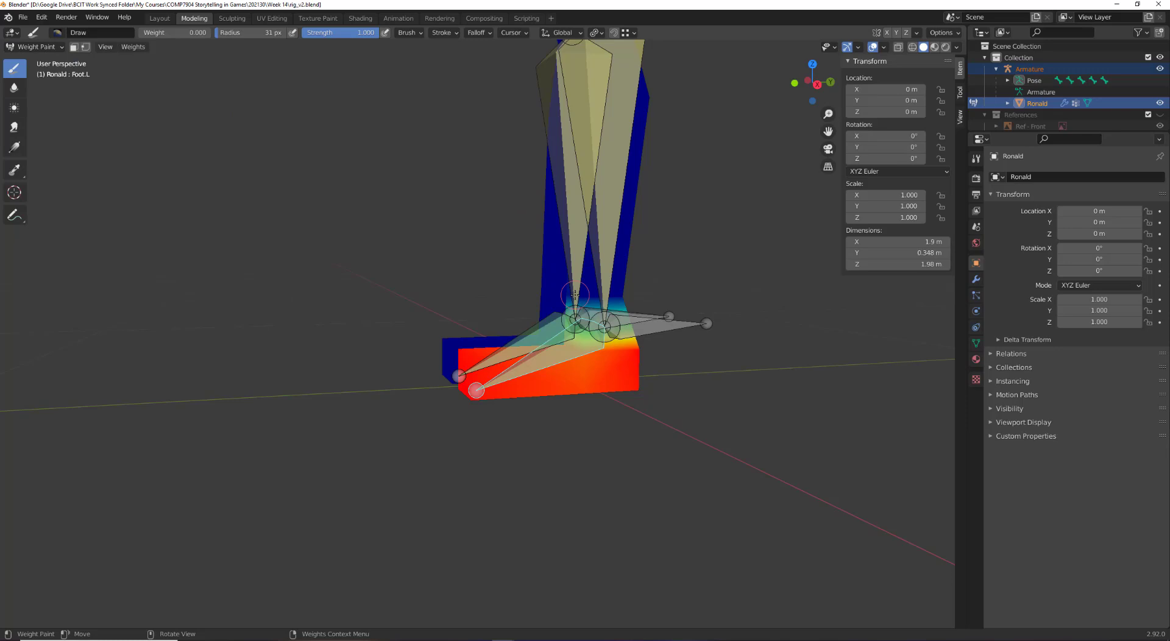
pyautogui.press('Tab')
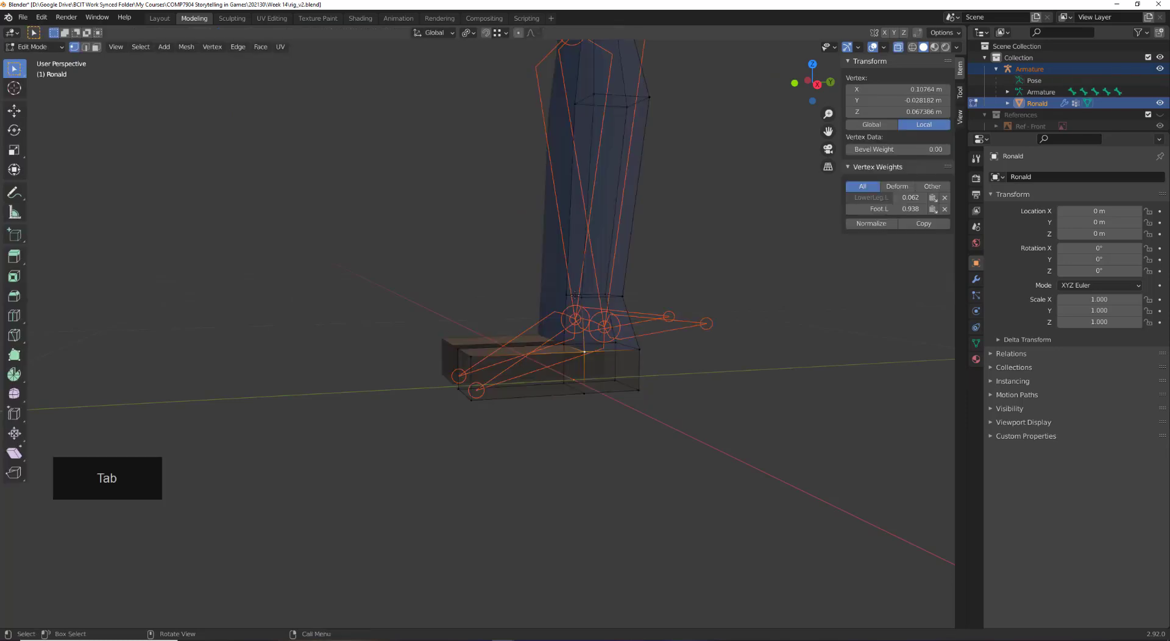
pyautogui.click(561, 348)
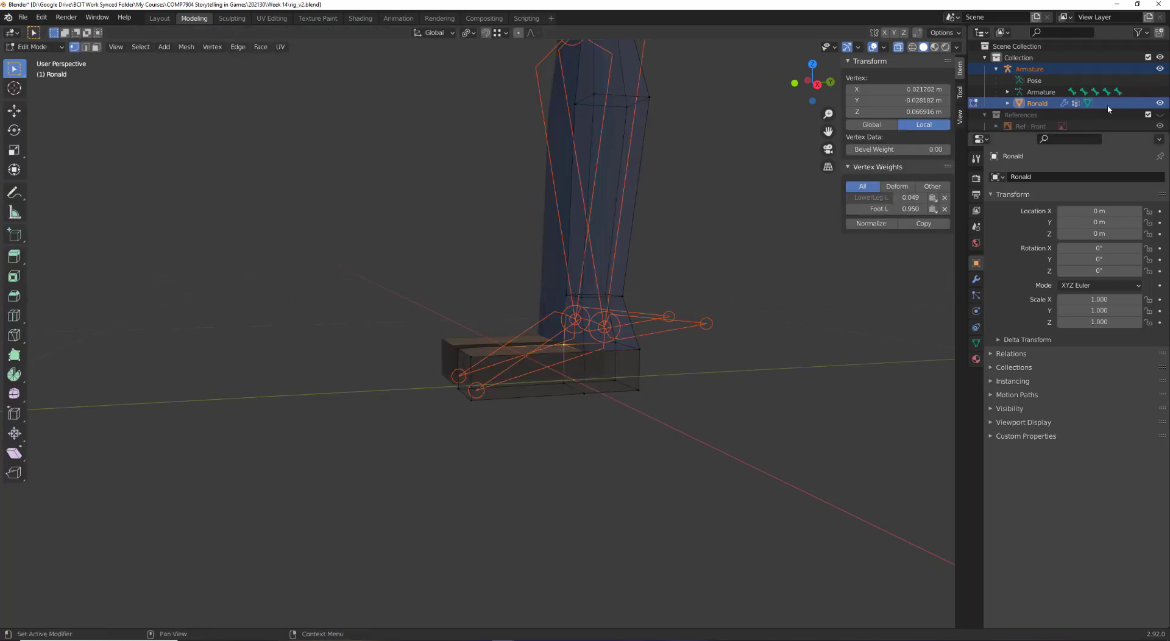
# Select the Armature data in the outliner and return the Ronald mesh to Object Mode
pyautogui.click(1040, 91)
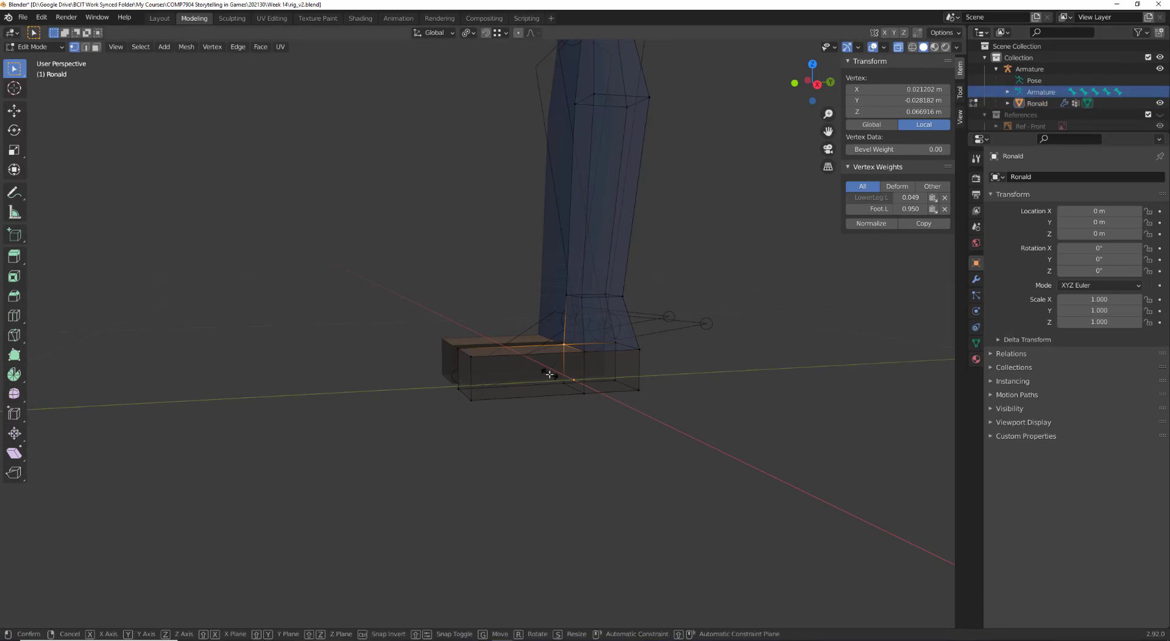
pyautogui.press('Escape')
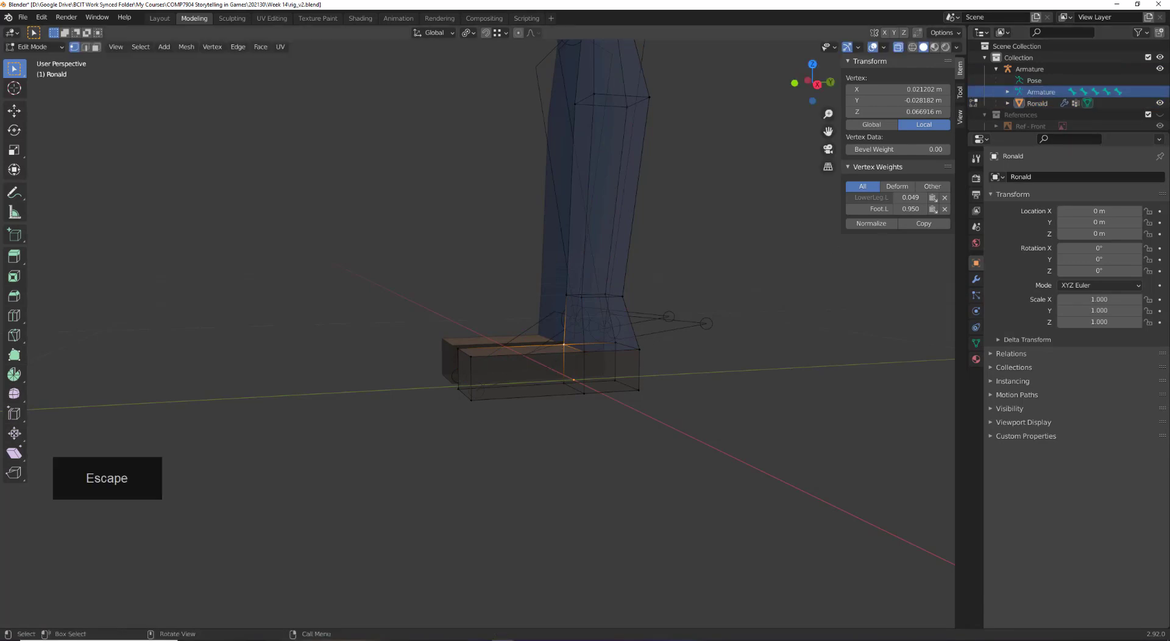
pyautogui.hotkey('alt', 'Tab')
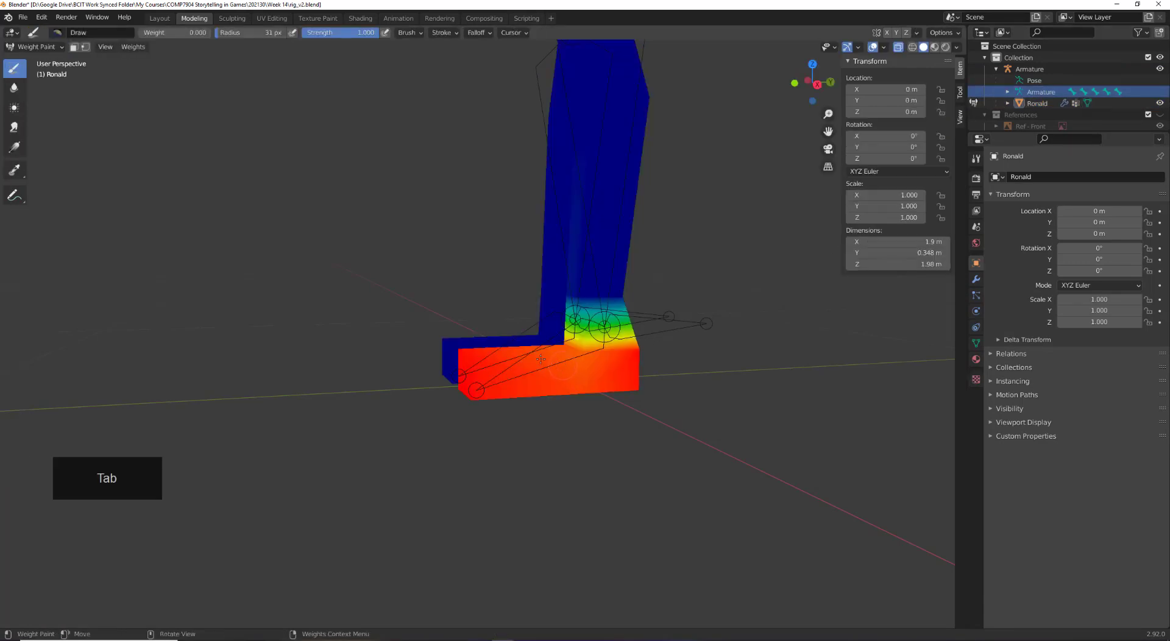
pyautogui.click(37, 46)
pyautogui.click(37, 59)
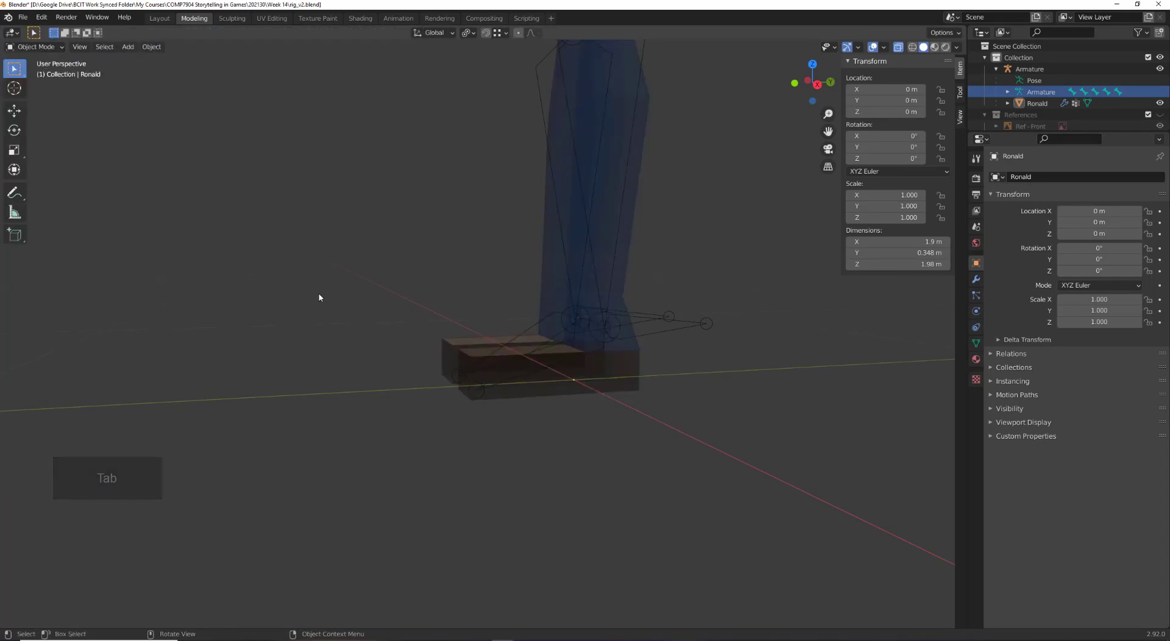
# Turn off Lock Object Modes and open the list of interaction modes
pyautogui.moveTo(365, 298); pyautogui.dragTo(422, 407, button='middle')
pyautogui.scroll(1, 422, 407)
pyautogui.click(63, 49)
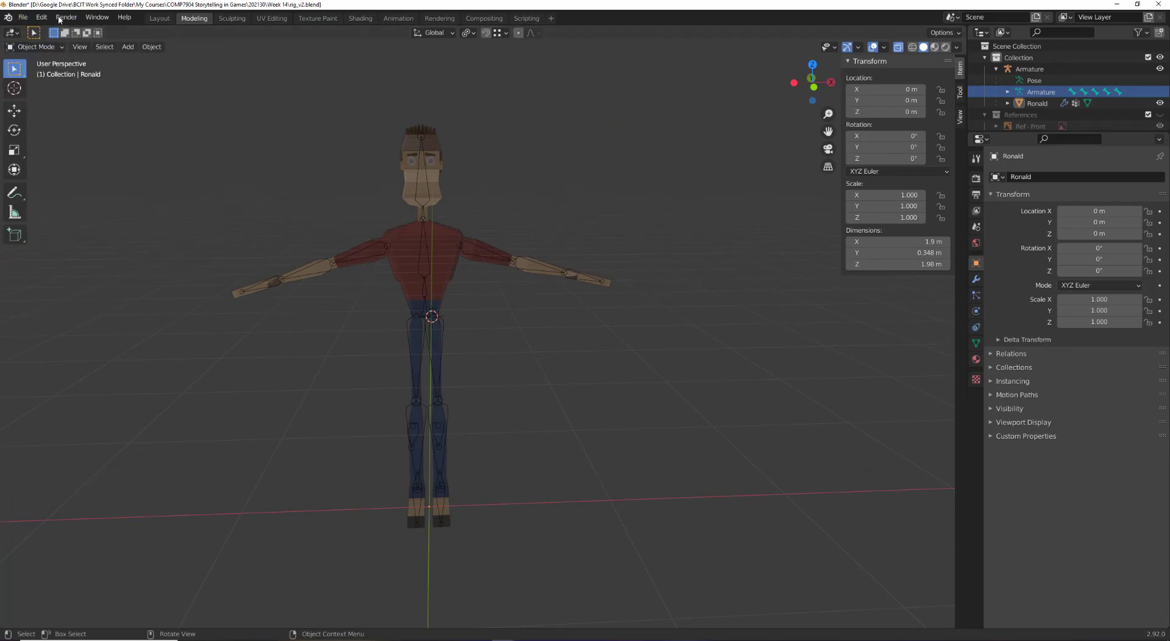
pyautogui.click(40, 19)
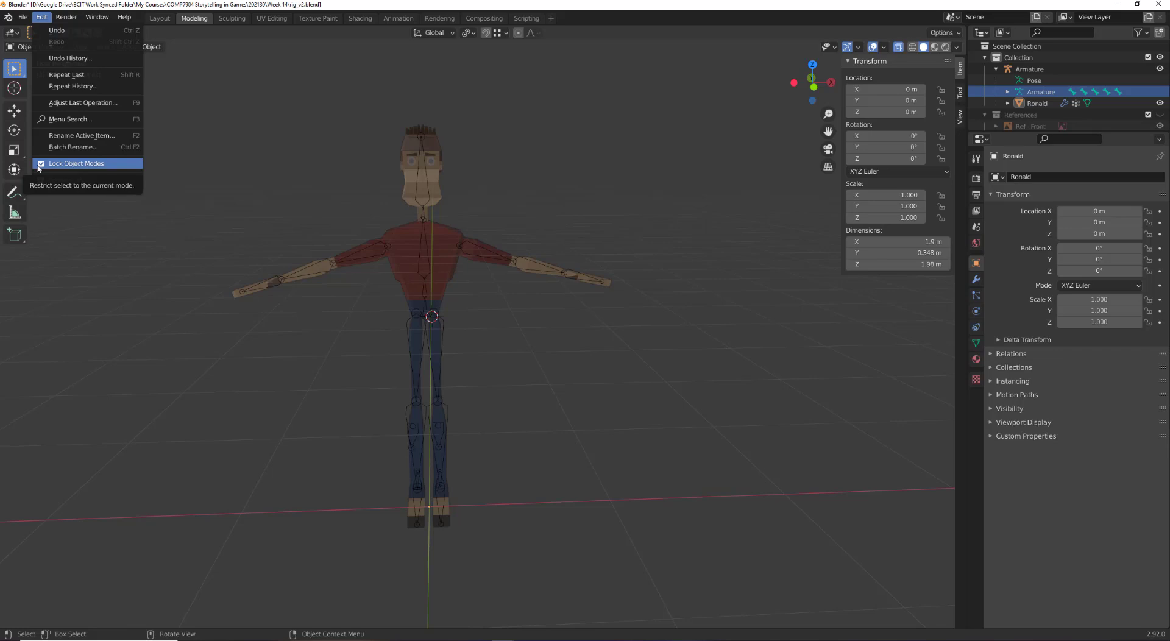
pyautogui.click(39, 164)
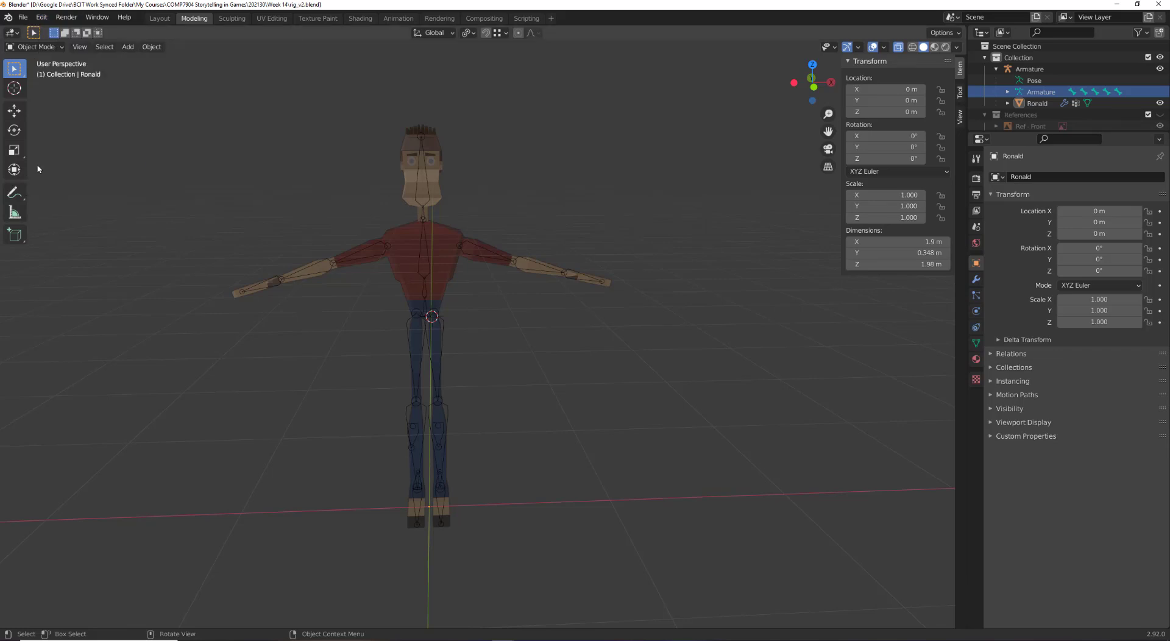
pyautogui.click(35, 47)
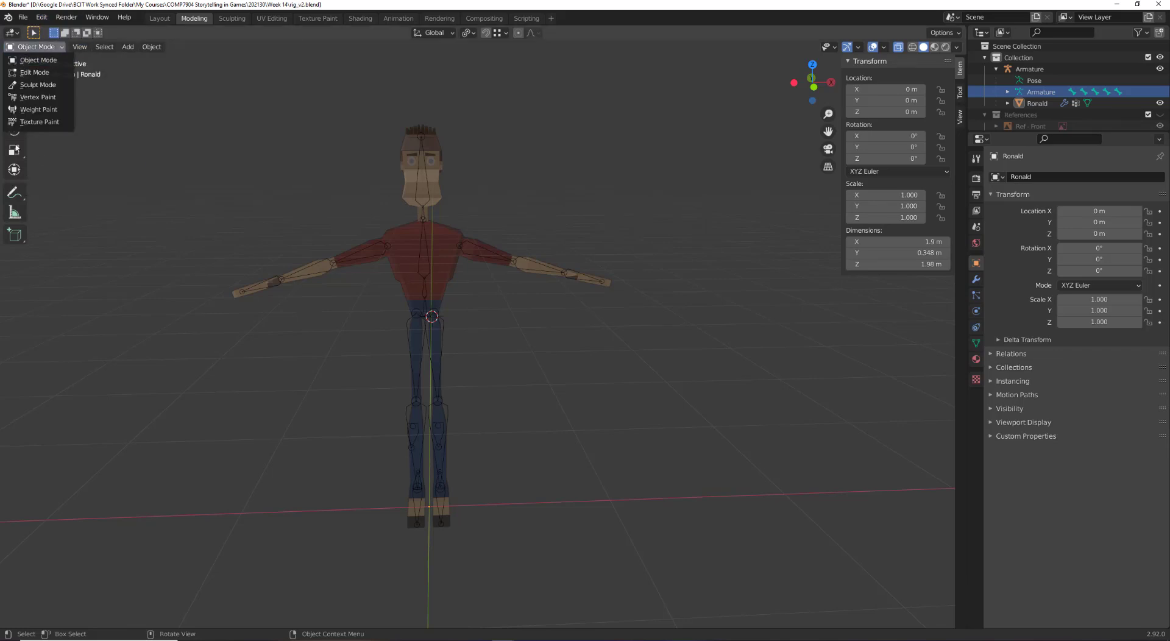
# Put the armature in Pose Mode, switch to the Ronald mesh, and return to the armature by selecting the UpperLeg.L bone
pyautogui.click(424, 256)
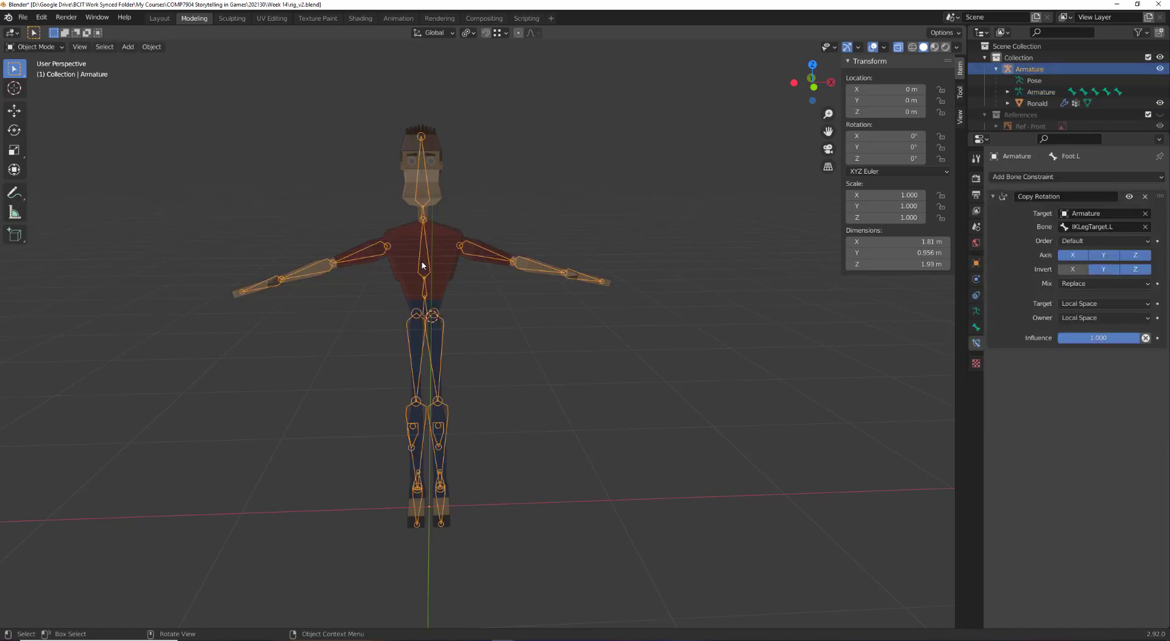
pyautogui.hotkey('ctrl', 'Tab')
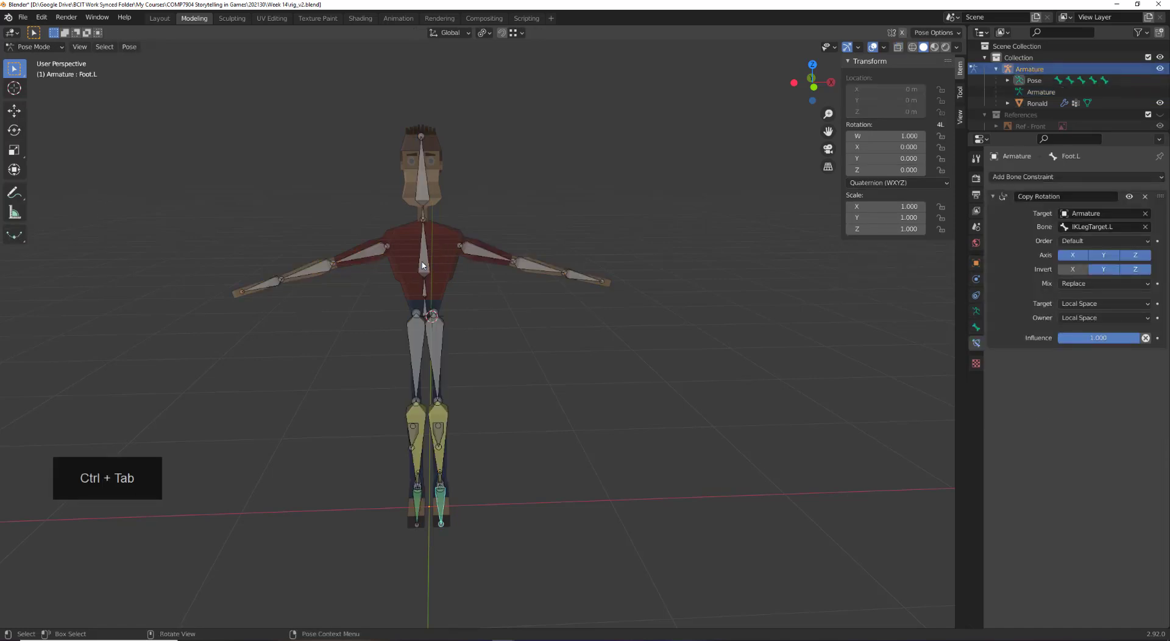
pyautogui.hotkey('ctrl', 'Tab')
pyautogui.click(427, 266)
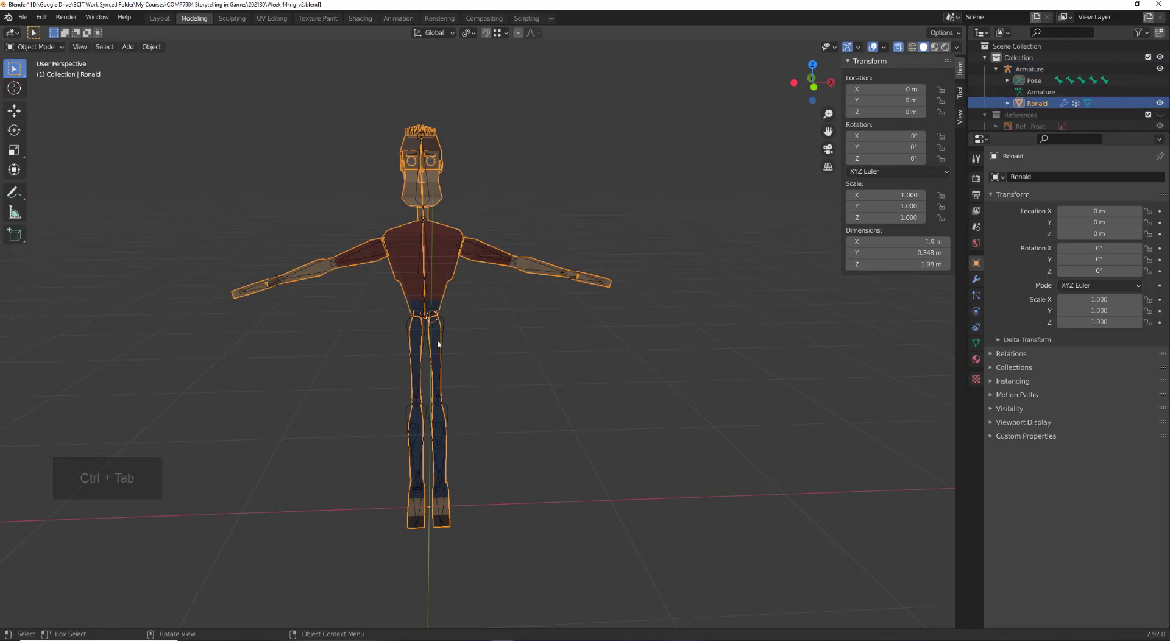
pyautogui.click(438, 339)
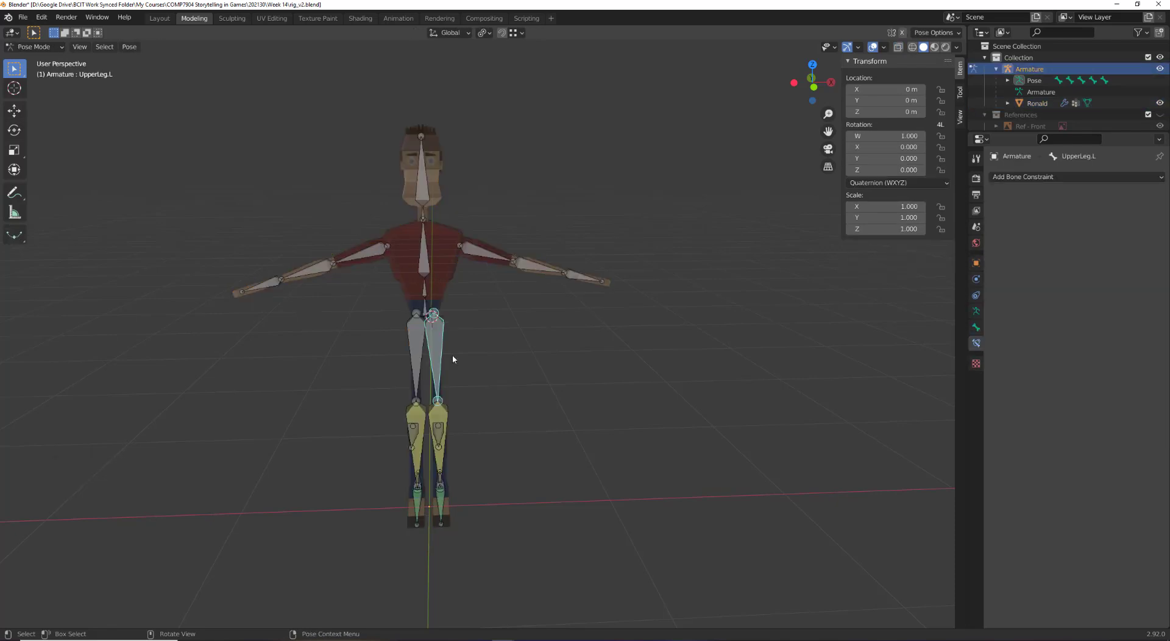
# Return the armature to Object Mode, add the Ronald mesh to the selection as active object, and enter Weight Paint mode
pyautogui.moveTo(483, 360); pyautogui.dragTo(420, 370, button='middle')
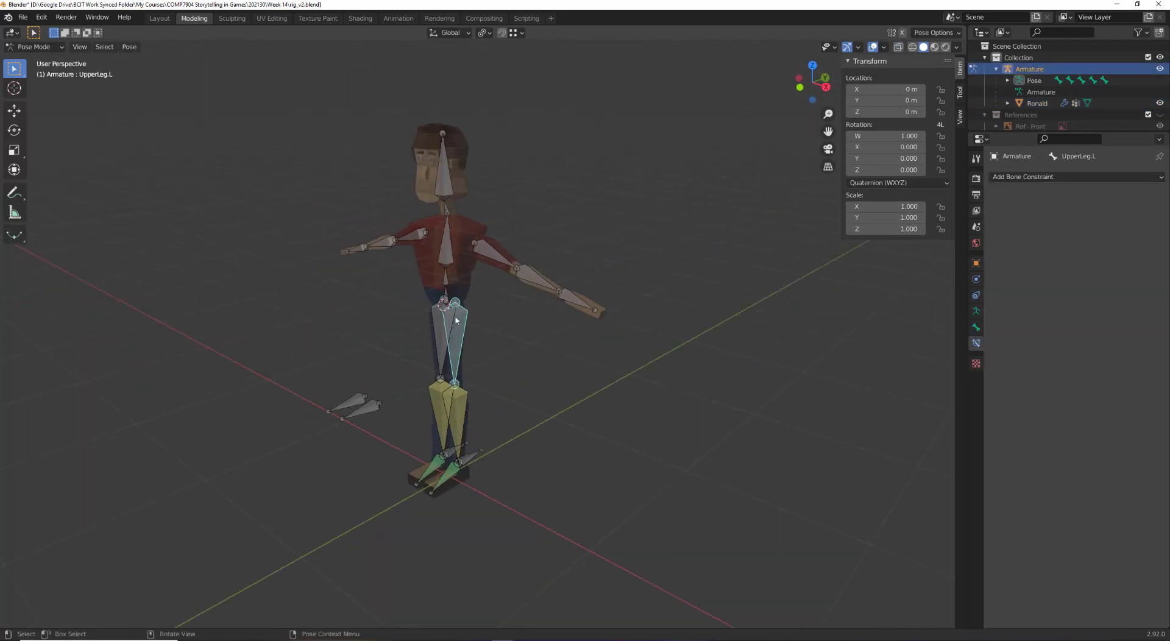
pyautogui.hotkey('ctrl', 'Tab')
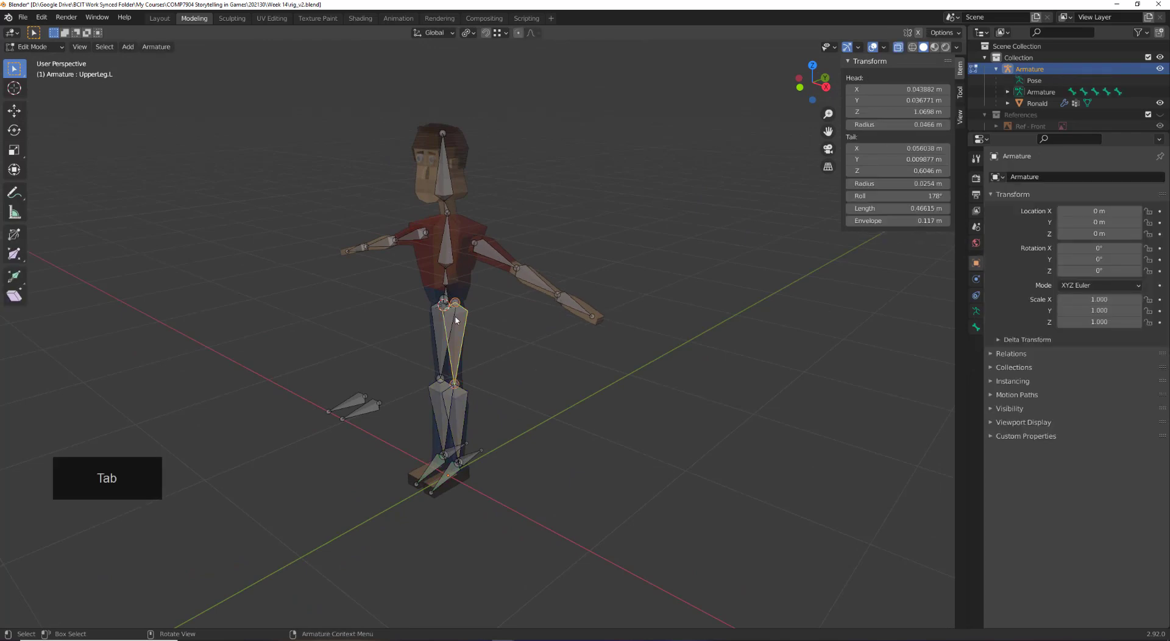
pyautogui.hotkey('ctrl', 'Tab')
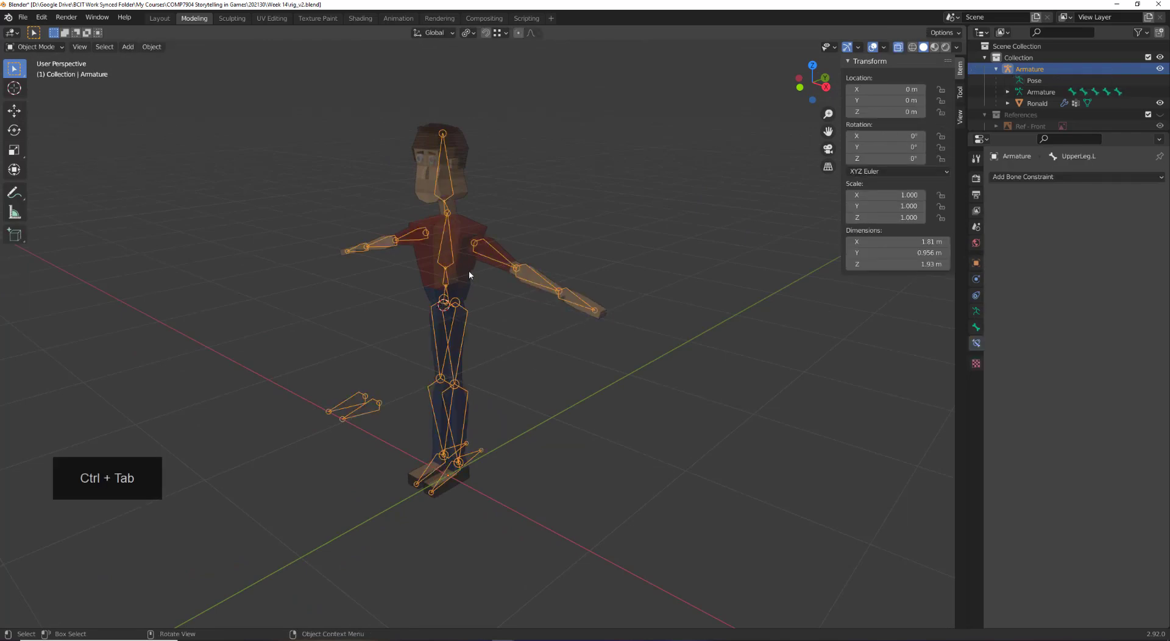
pyautogui.keyDown('shift'); pyautogui.click(468, 270); pyautogui.keyUp('shift')
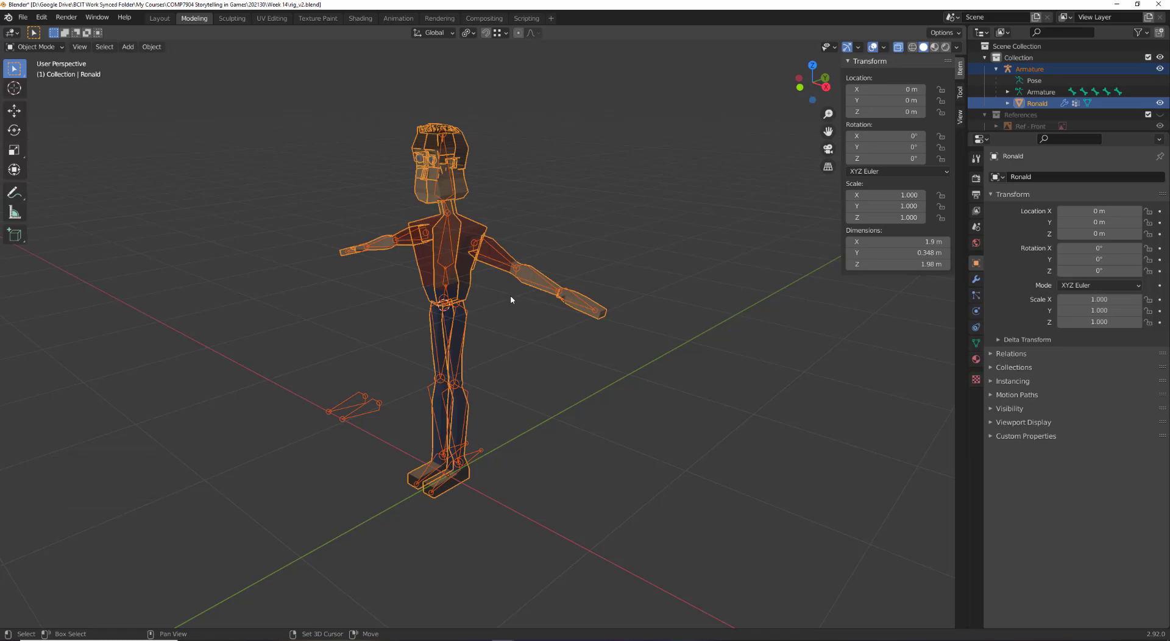
pyautogui.press('shift')
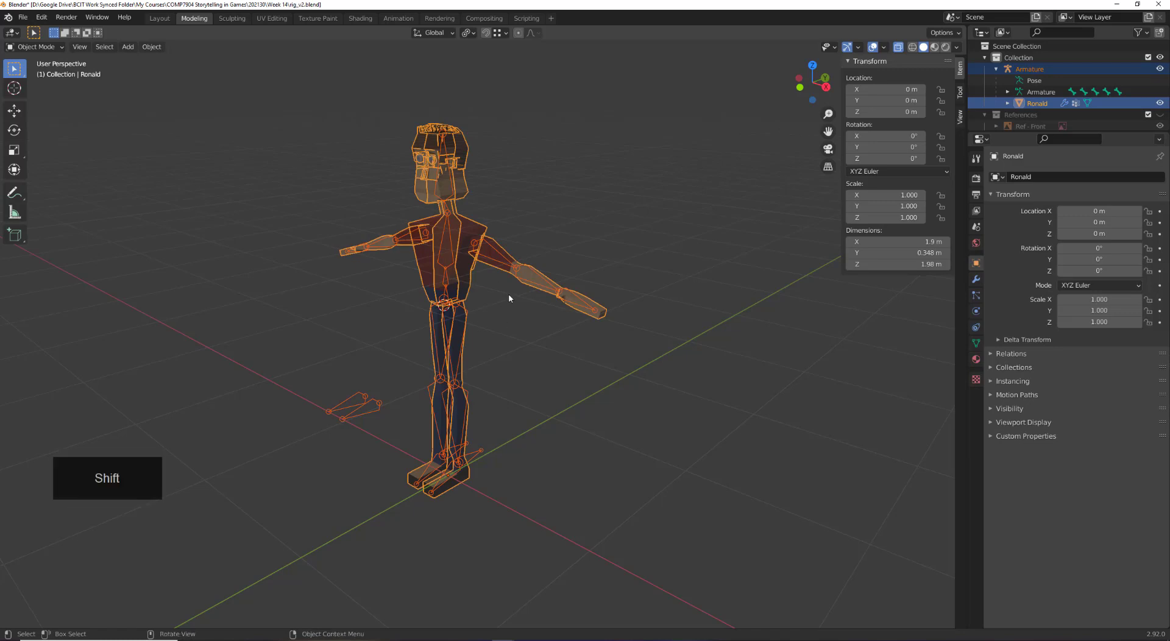
pyautogui.hotkey('ctrl', 'Tab')
pyautogui.click(447, 256)
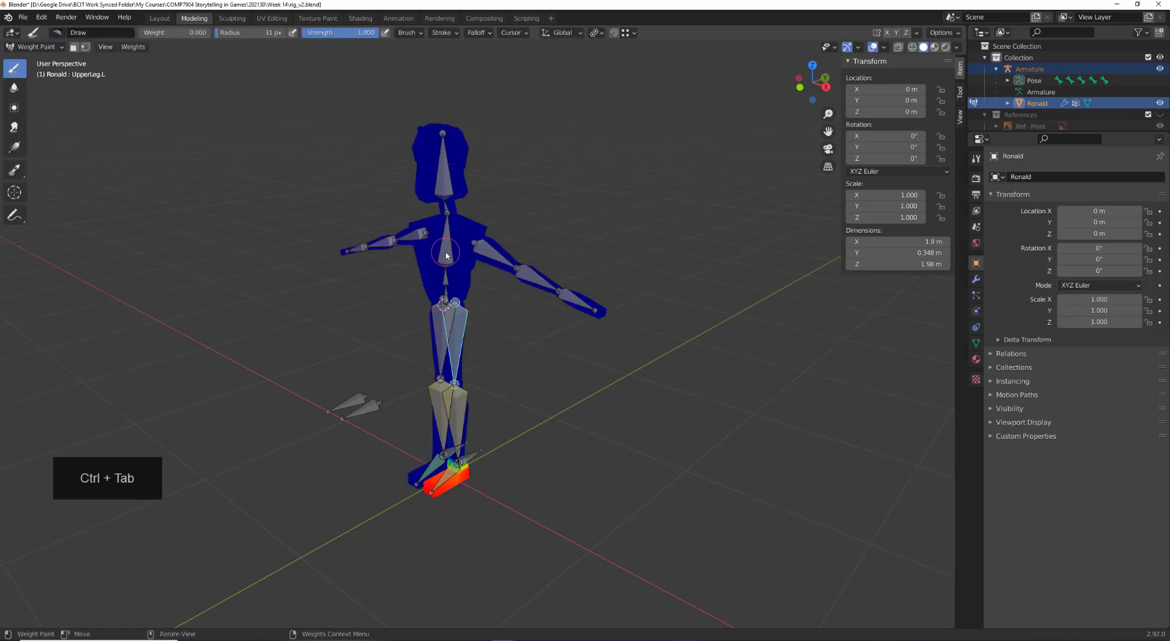
# Select only the Foot.L bone in Weight Paint mode and try to rotate it
pyautogui.scroll(5, 373, 481)
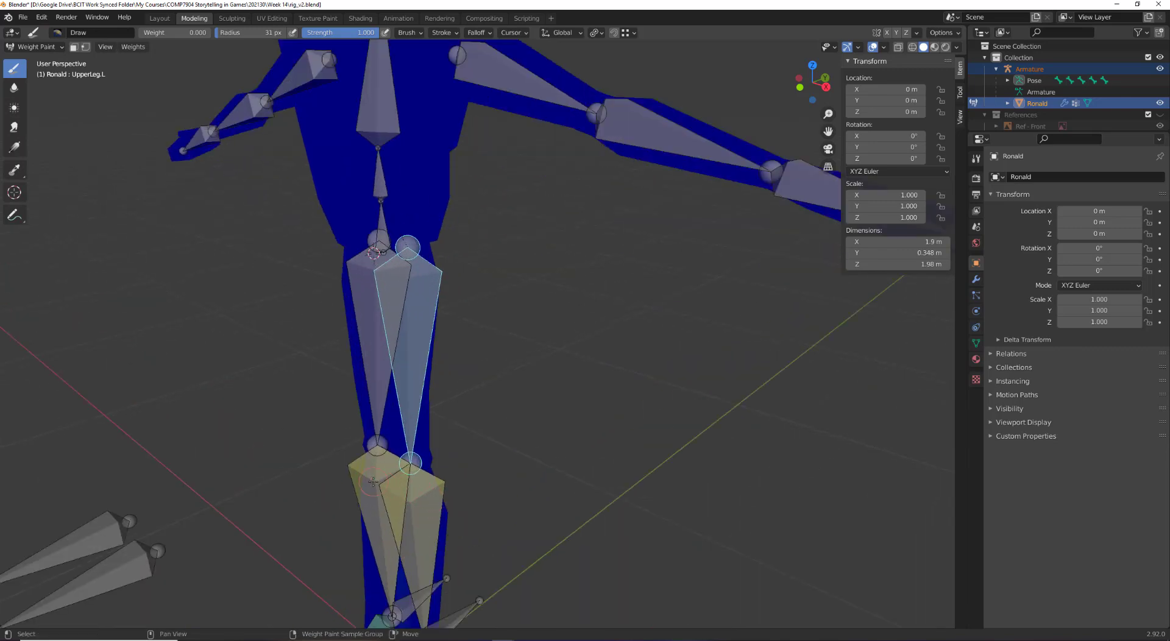
pyautogui.keyDown('shift'); pyautogui.moveTo(373, 481); pyautogui.dragTo(412, 222, button='middle'); pyautogui.keyUp('shift')
pyautogui.moveTo(504, 285); pyautogui.dragTo(451, 305, button='middle')
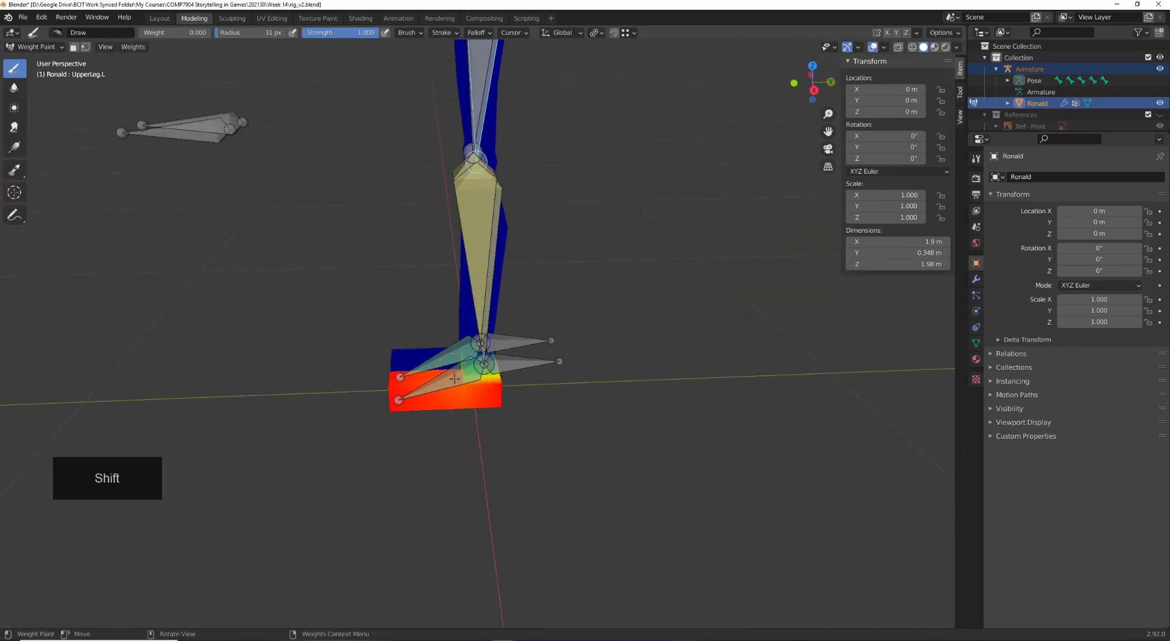
pyautogui.keyDown('shift'); pyautogui.click(457, 377); pyautogui.keyUp('shift')
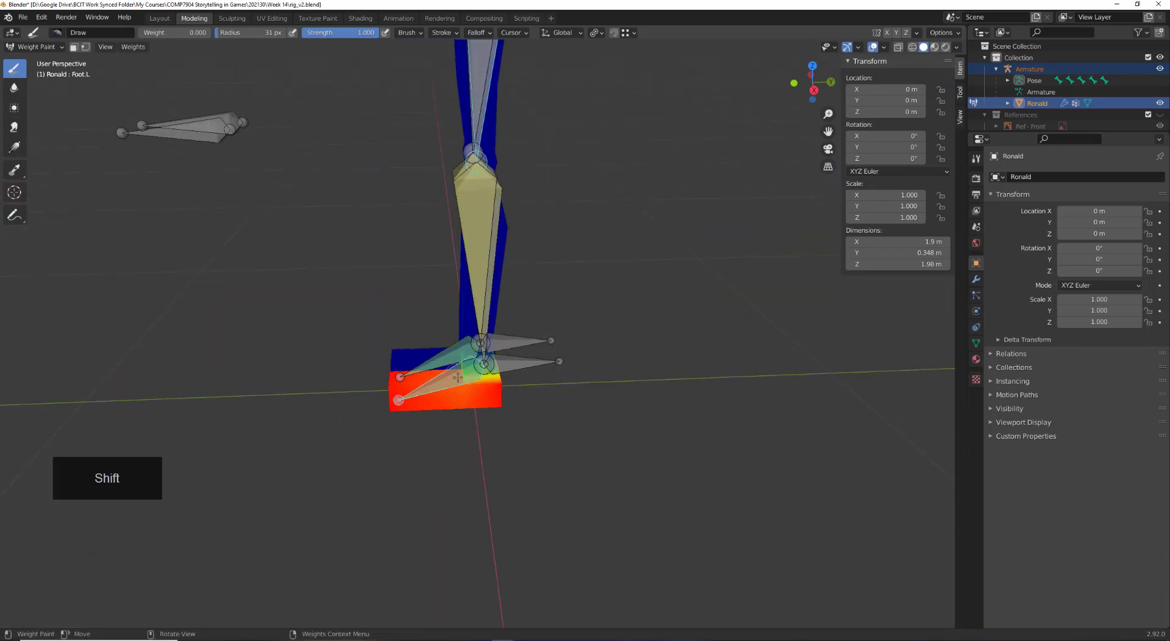
pyautogui.hotkey('alt', 'a')
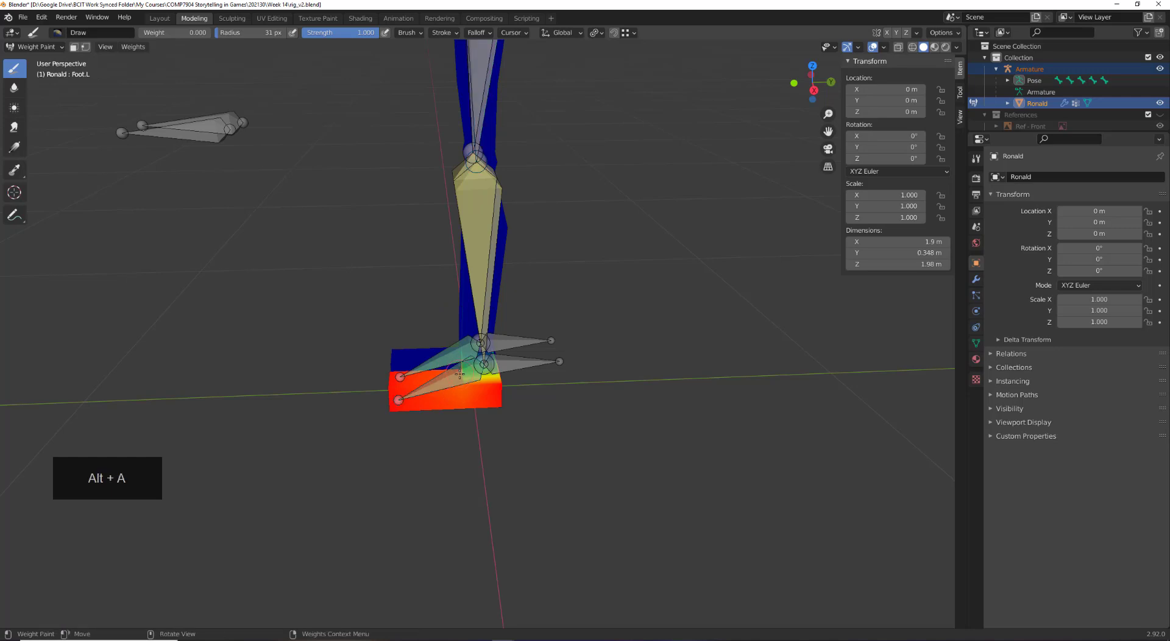
pyautogui.keyDown('shift'); pyautogui.click(459, 374); pyautogui.keyUp('shift')
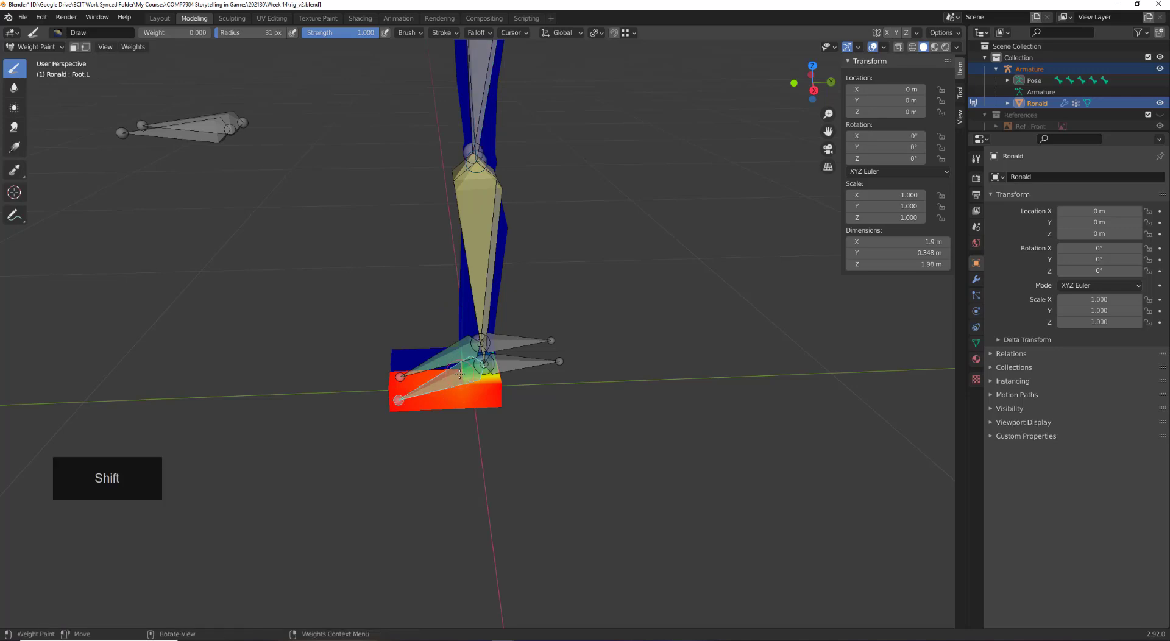
pyautogui.press('r')
pyautogui.press('Escape')
# Switch the Ronald mesh to Edit Mode and return it to Weight Paint mode
pyautogui.hotkey('ctrl', 'Tab')
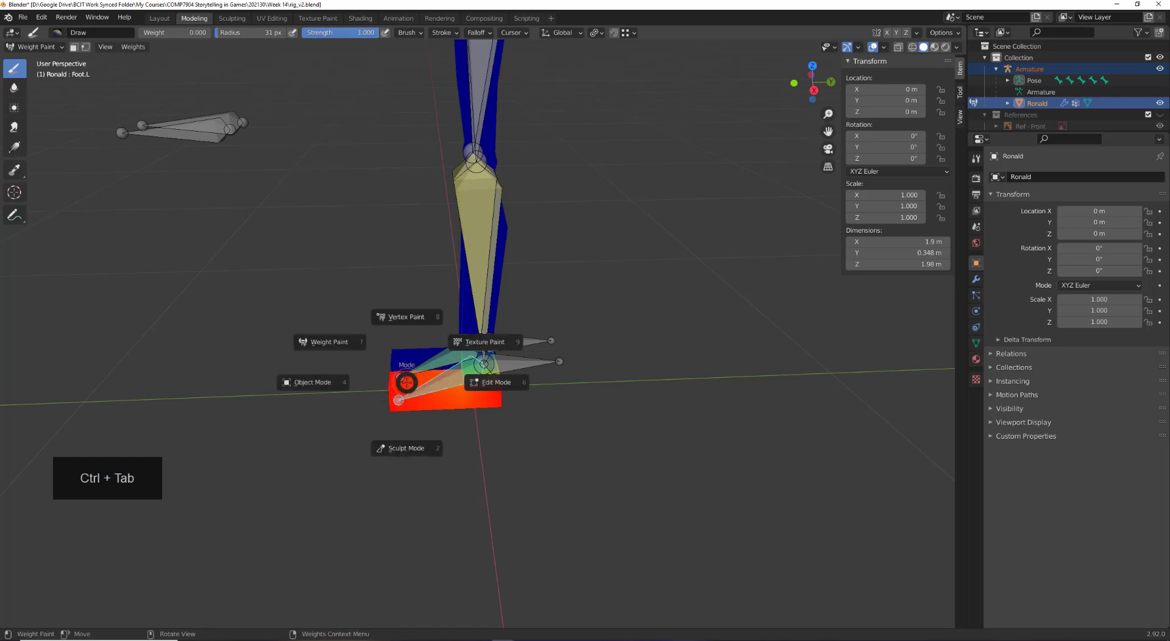
pyautogui.press('Escape')
pyautogui.press('Tab')
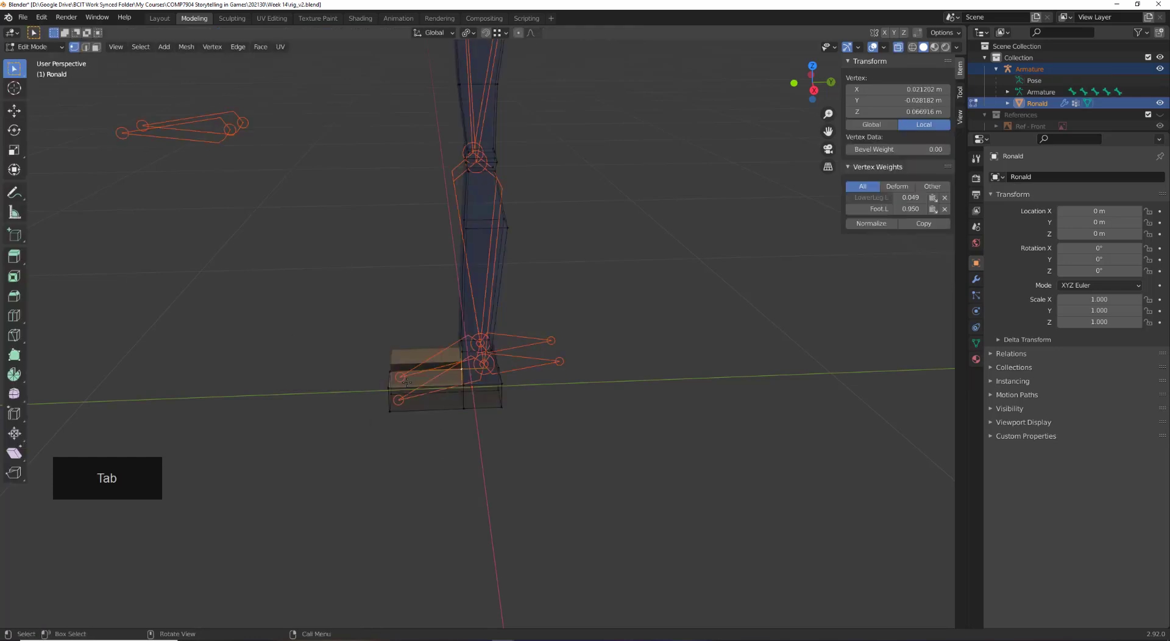
pyautogui.hotkey('ctrl', 'Tab')
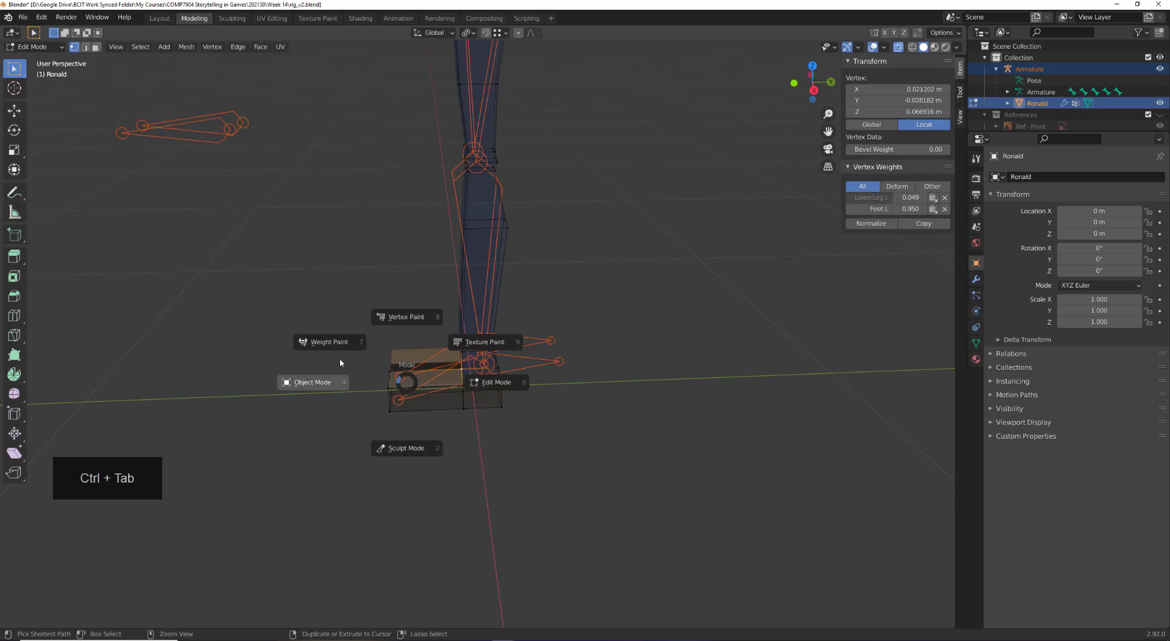
pyautogui.press('Escape')
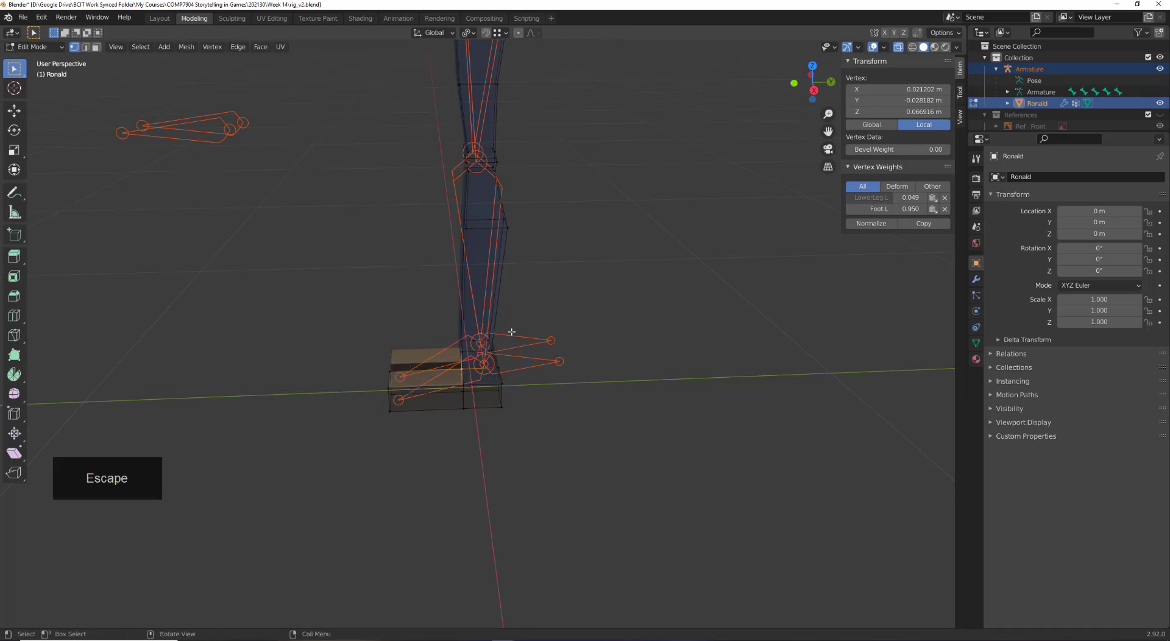
pyautogui.hotkey('ctrl', 'Tab')
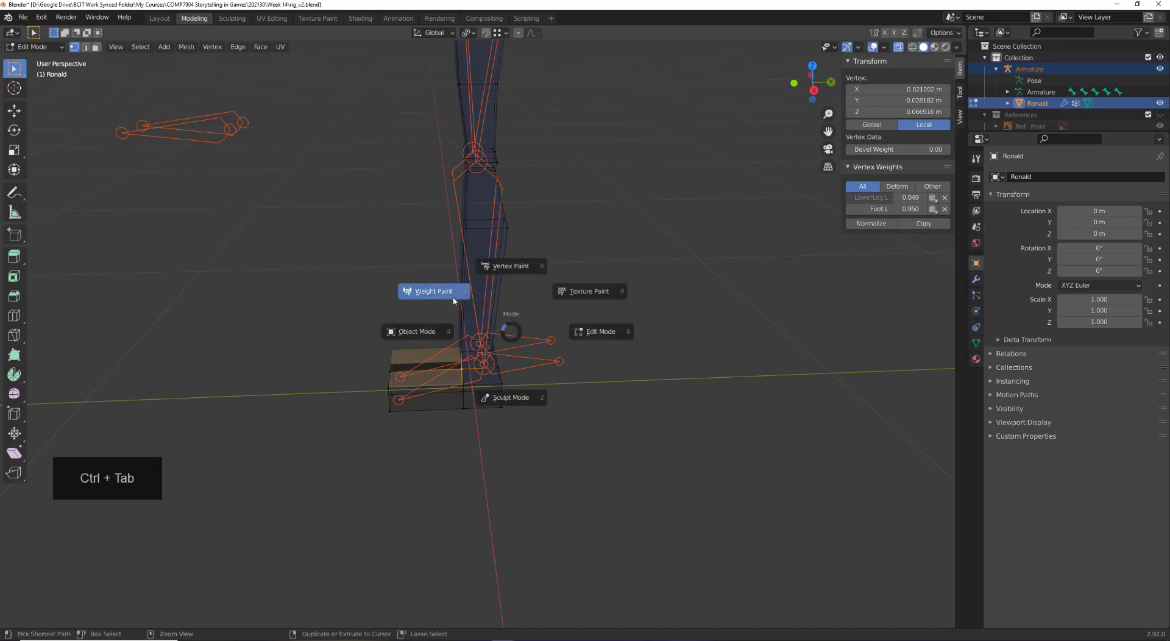
pyautogui.click(453, 300)
# Deselect all bones and select UpperArm.L to show its weights on the torso and left arm
pyautogui.moveTo(453, 299)
pyautogui.mouseDown(button='middle')
pyautogui.moveTo(490, 270)
pyautogui.moveTo(556, 564)
pyautogui.mouseUp(button='middle')
pyautogui.scroll(1, 557, 564)
pyautogui.keyDown('shift'); pyautogui.moveTo(604, 280); pyautogui.dragTo(532, 515, button='middle'); pyautogui.keyUp('shift')
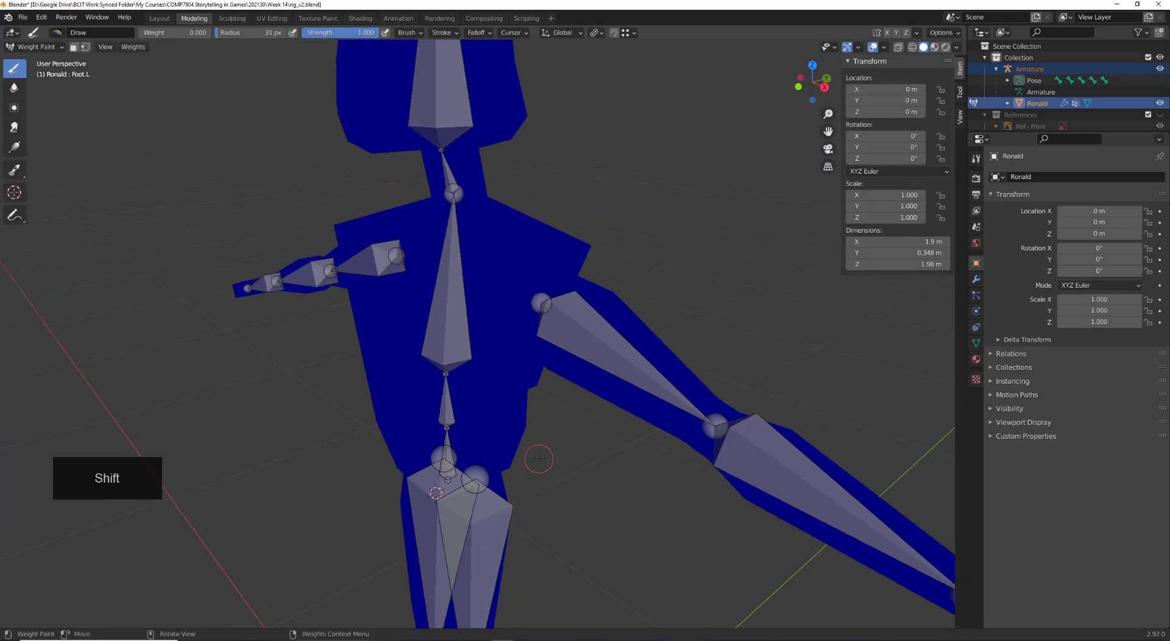
pyautogui.moveTo(538, 458); pyautogui.dragTo(667, 329, button='middle')
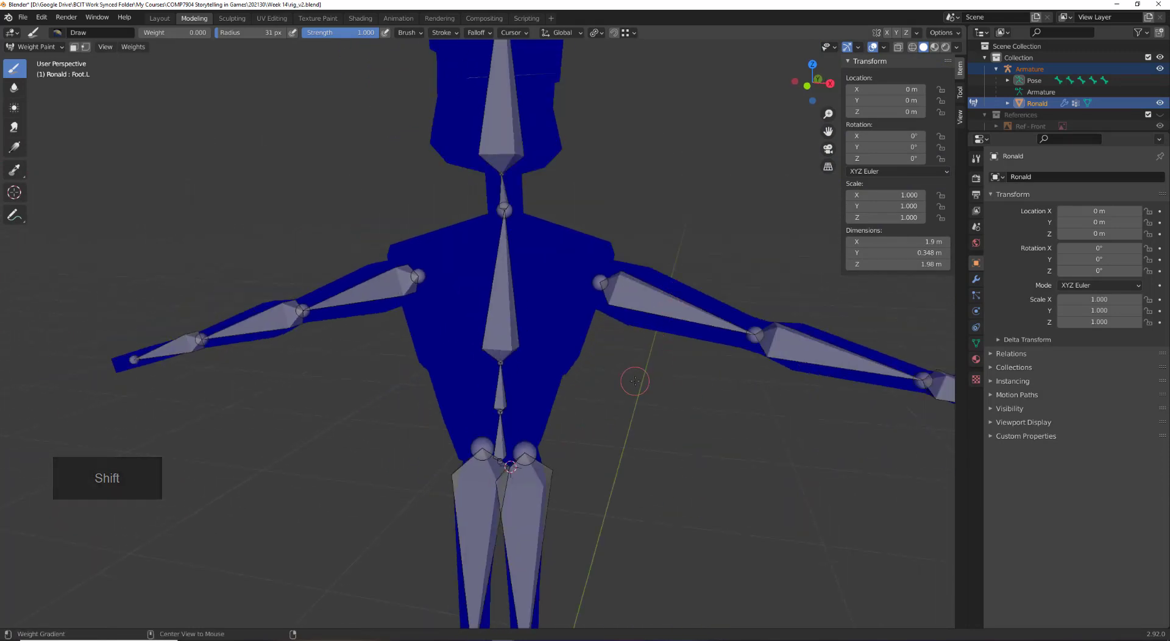
pyautogui.hotkey('alt', 'a')
pyautogui.keyDown('ctrl'); pyautogui.click(643, 302); pyautogui.keyUp('ctrl')
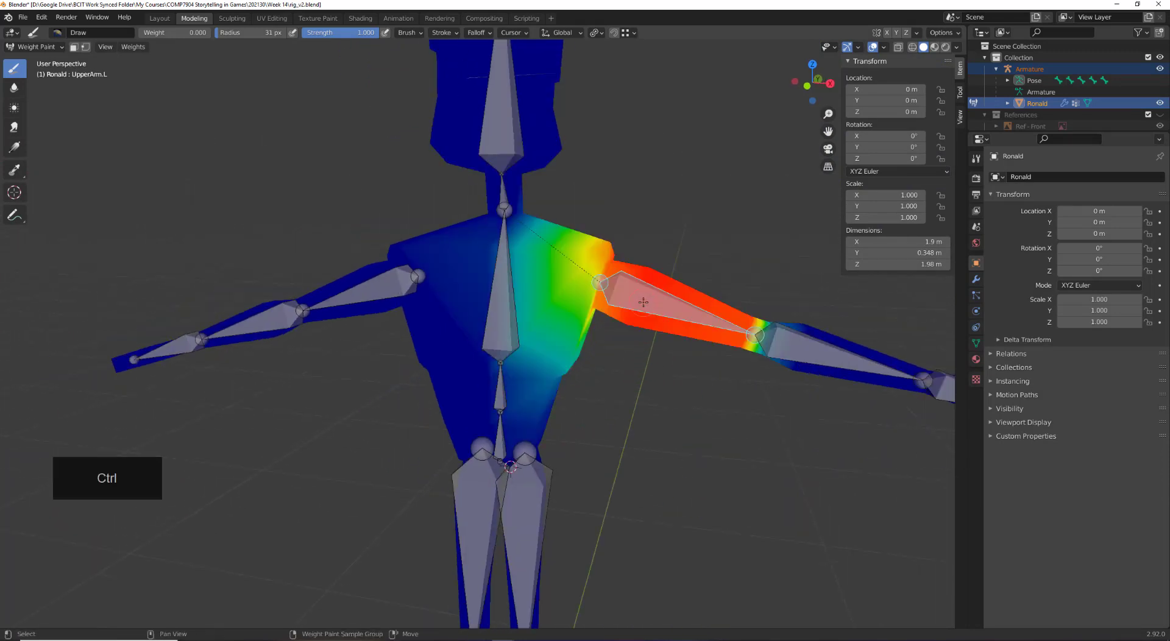
pyautogui.moveTo(644, 302); pyautogui.dragTo(646, 183, button='middle')
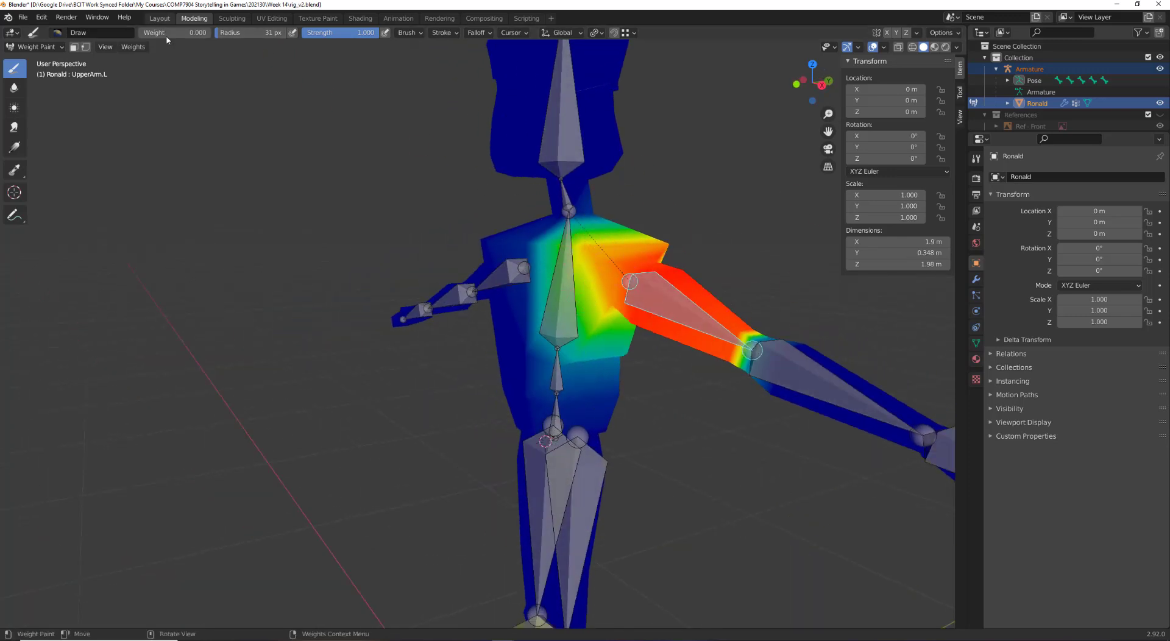
# Paint zero weight for UpperArm.L over the character's upper chest, left shoulder and back to reduce the bone's influence on the torso
pyautogui.scroll(2, 583, 275)
pyautogui.click(601, 178)
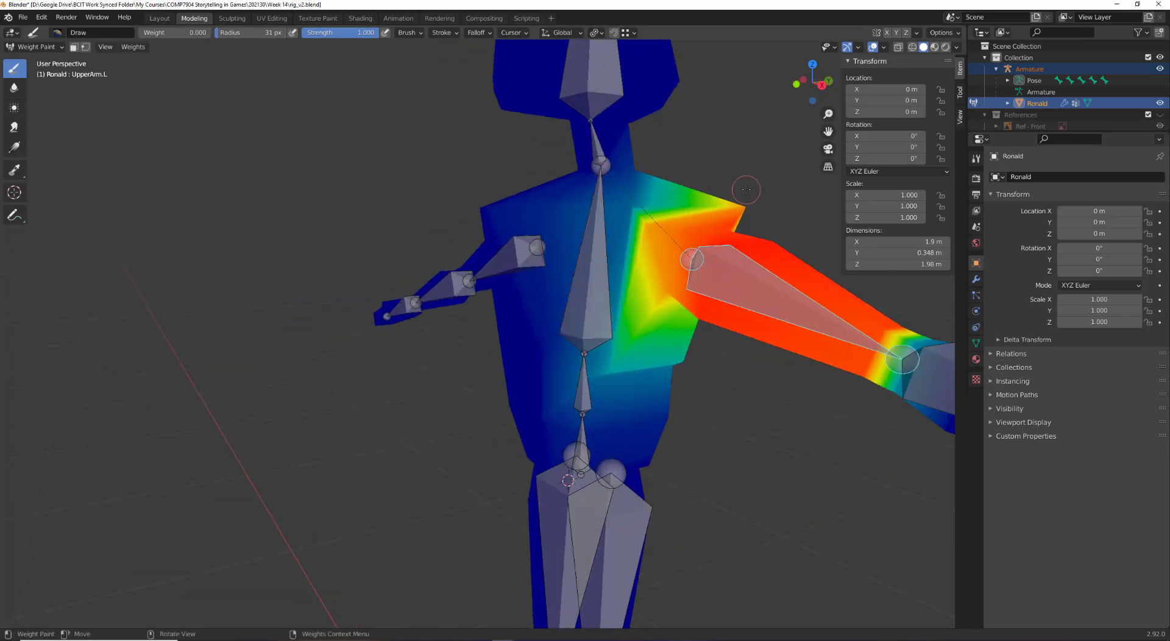
pyautogui.moveTo(745, 189)
pyautogui.mouseDown(button='middle')
pyautogui.moveTo(560, 190)
pyautogui.moveTo(637, 209)
pyautogui.moveTo(658, 256)
pyautogui.moveTo(648, 304)
pyautogui.mouseUp(button='middle')
pyautogui.keyDown('shift'); pyautogui.click(613, 241); pyautogui.keyUp('shift')
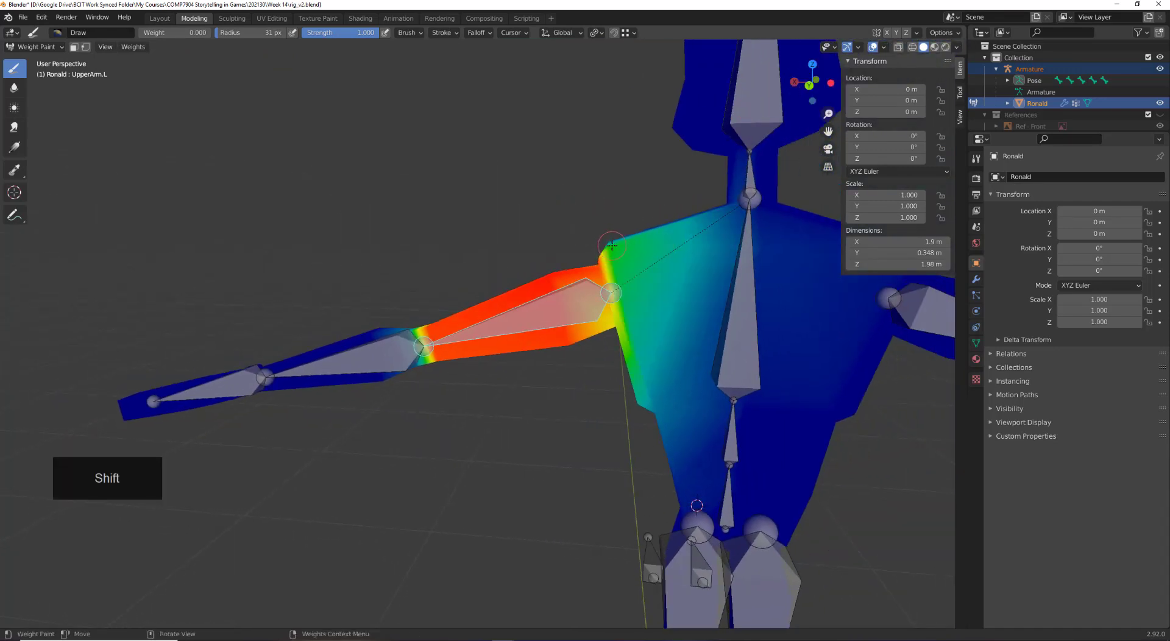
pyautogui.moveTo(637, 390); pyautogui.dragTo(752, 350, button='middle')
pyautogui.scroll(-2, 752, 350)
pyautogui.moveTo(610, 402)
pyautogui.mouseDown()
pyautogui.moveTo(576, 387)
pyautogui.moveTo(611, 385)
pyautogui.mouseUp()
pyautogui.moveTo(513, 386); pyautogui.dragTo(610, 380, button='middle')
pyautogui.click(510, 409)
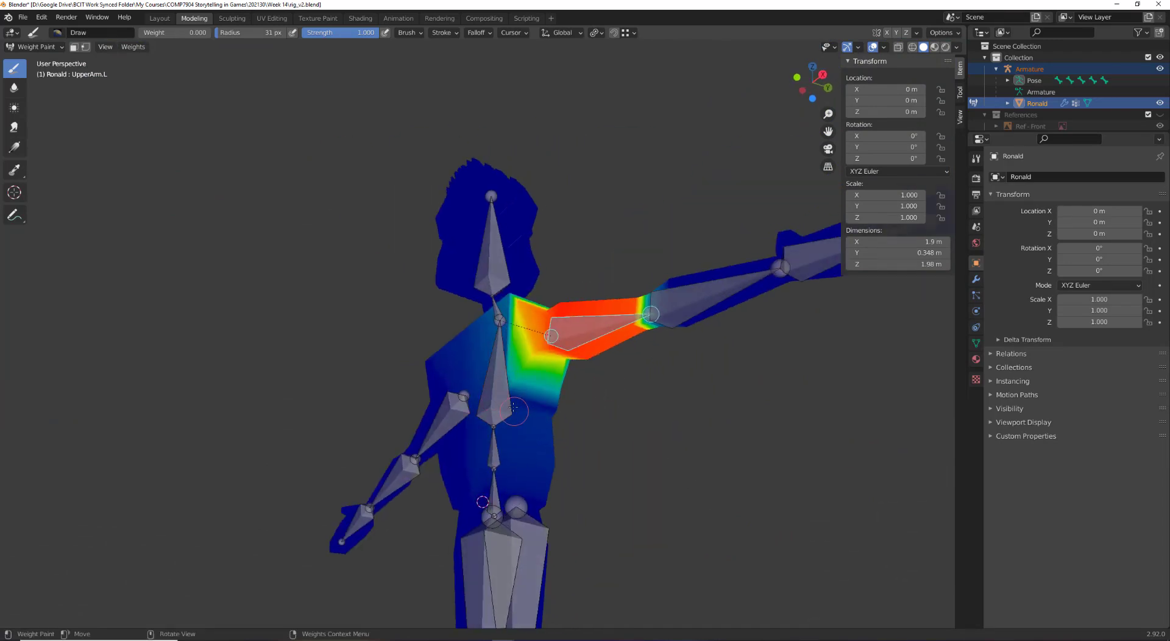
pyautogui.moveTo(521, 378); pyautogui.dragTo(519, 371, button='middle')
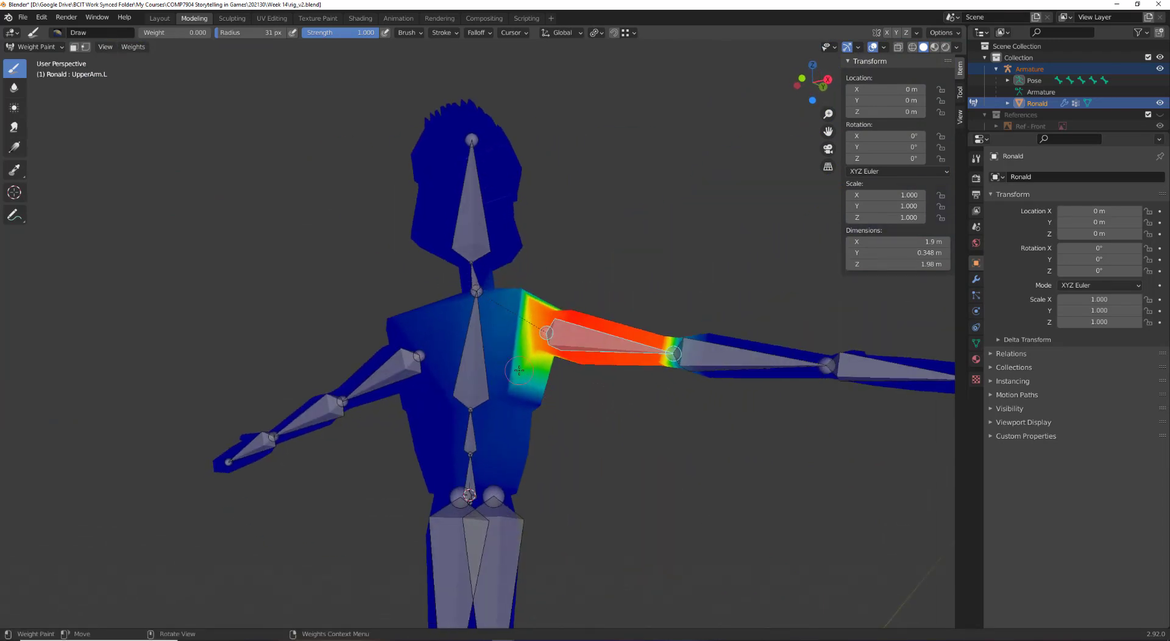
# Set the brush weight to 1.000 and paint UpperArm.L influence onto the side of the chest near the left armpit
pyautogui.scroll(3, 569, 340)
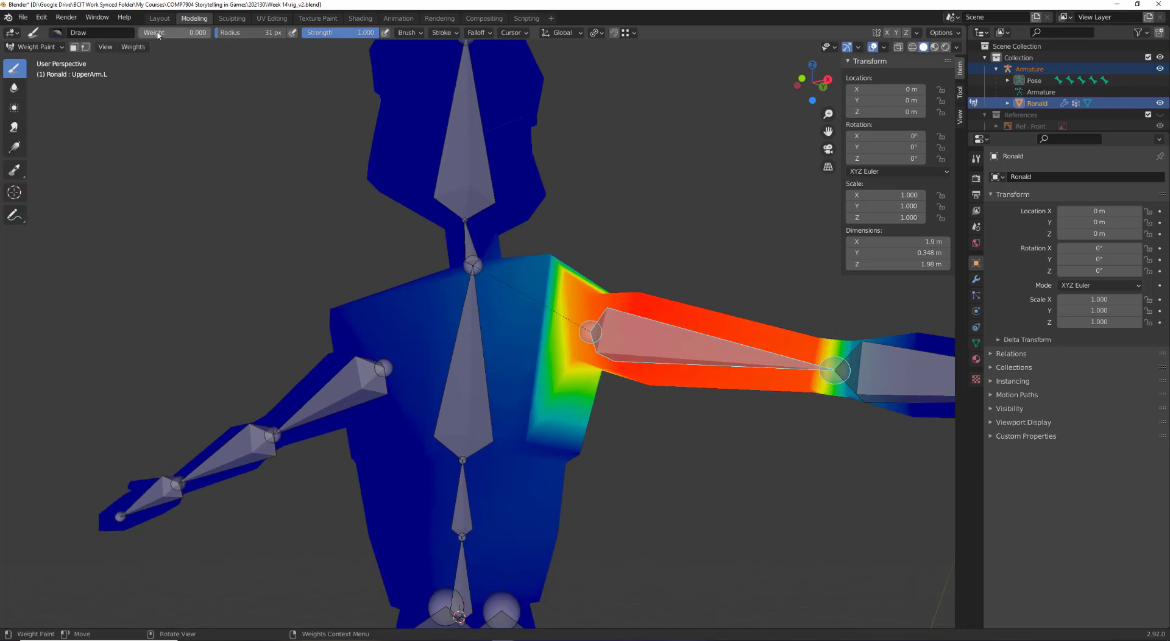
pyautogui.moveTo(146, 32); pyautogui.dragTo(199, 32)
pyautogui.moveTo(560, 359); pyautogui.dragTo(576, 364)
pyautogui.moveTo(581, 374); pyautogui.dragTo(780, 170, button='middle')
# Switch the viewport to wireframe shading and paint full UpperArm.L weight at the back of the left armpit
pyautogui.click(912, 49)
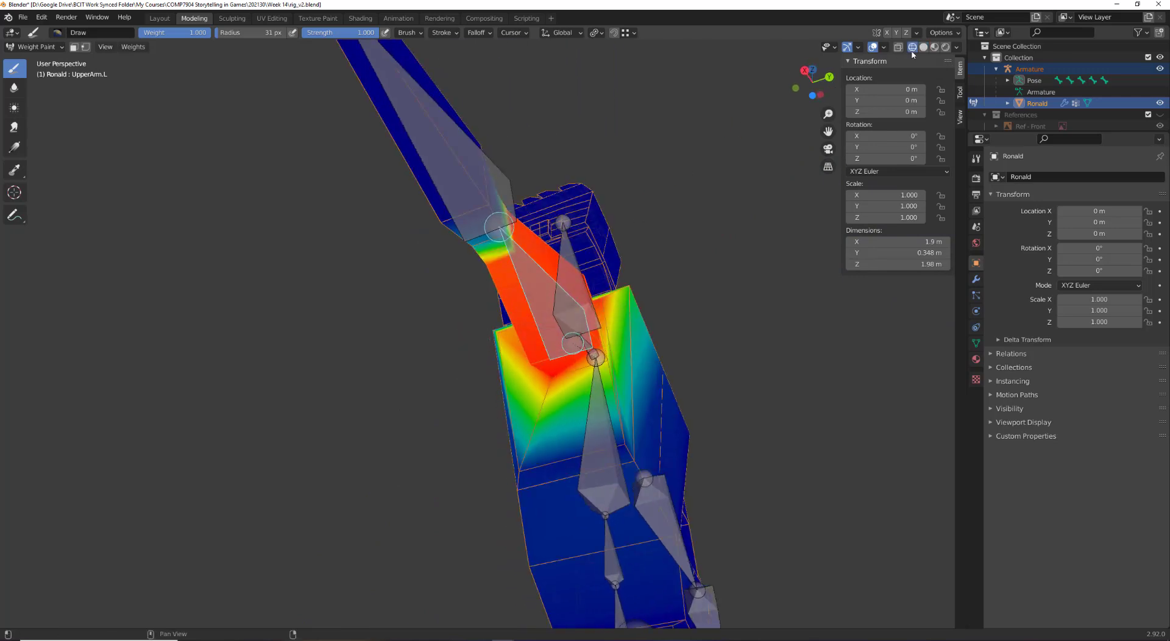
pyautogui.moveTo(682, 269)
pyautogui.mouseDown(button='middle')
pyautogui.moveTo(588, 312)
pyautogui.moveTo(640, 356)
pyautogui.mouseUp(button='middle')
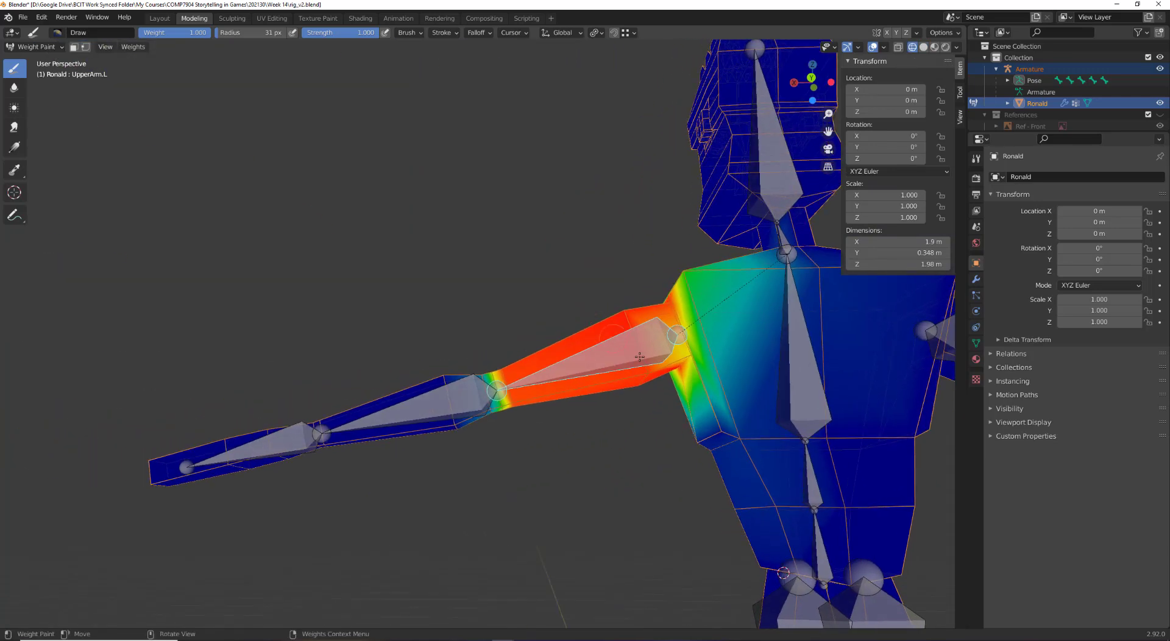
pyautogui.moveTo(692, 360); pyautogui.dragTo(685, 355)
pyautogui.moveTo(683, 361); pyautogui.dragTo(890, 388, button='middle')
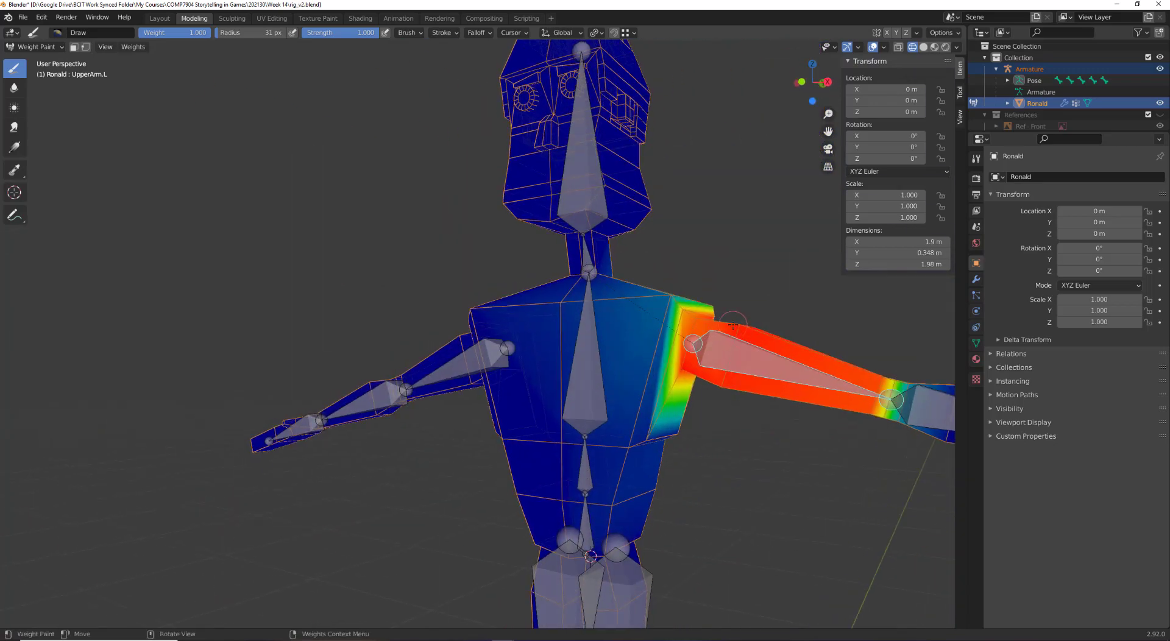
pyautogui.scroll(2, 686, 308)
pyautogui.keyDown('shift'); pyautogui.moveTo(751, 314); pyautogui.dragTo(468, 387, button='middle'); pyautogui.keyUp('shift')
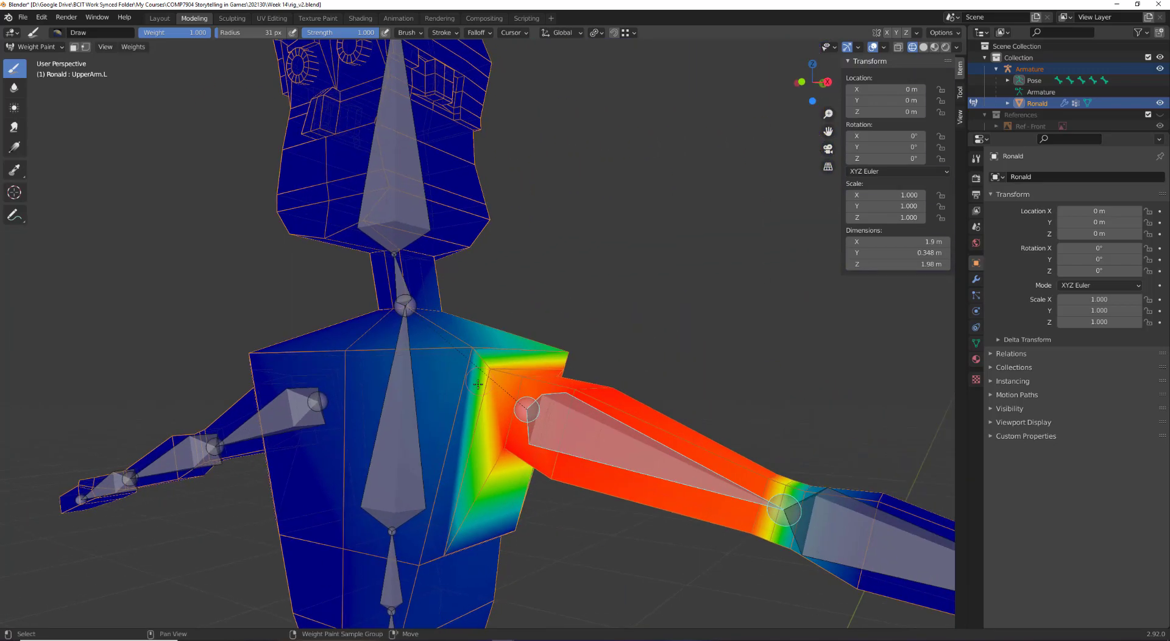
# Examine the mesh structure around the character's head and deselect all bones
pyautogui.scroll(-3, 466, 386)
pyautogui.scroll(-5, 382, 322)
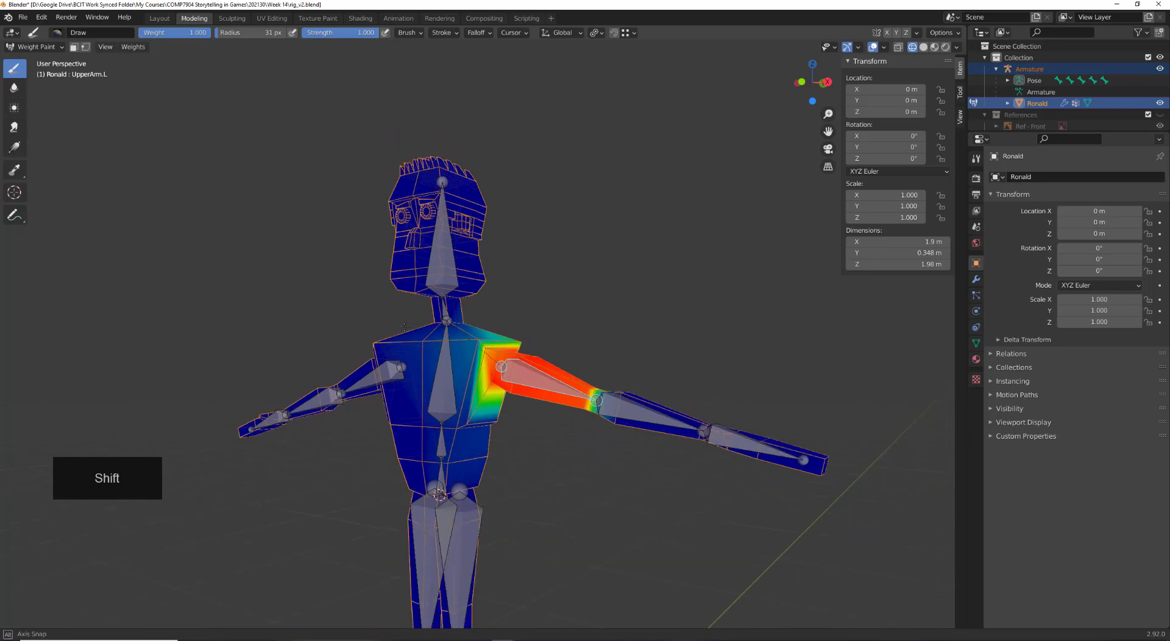
pyautogui.scroll(5, 461, 398)
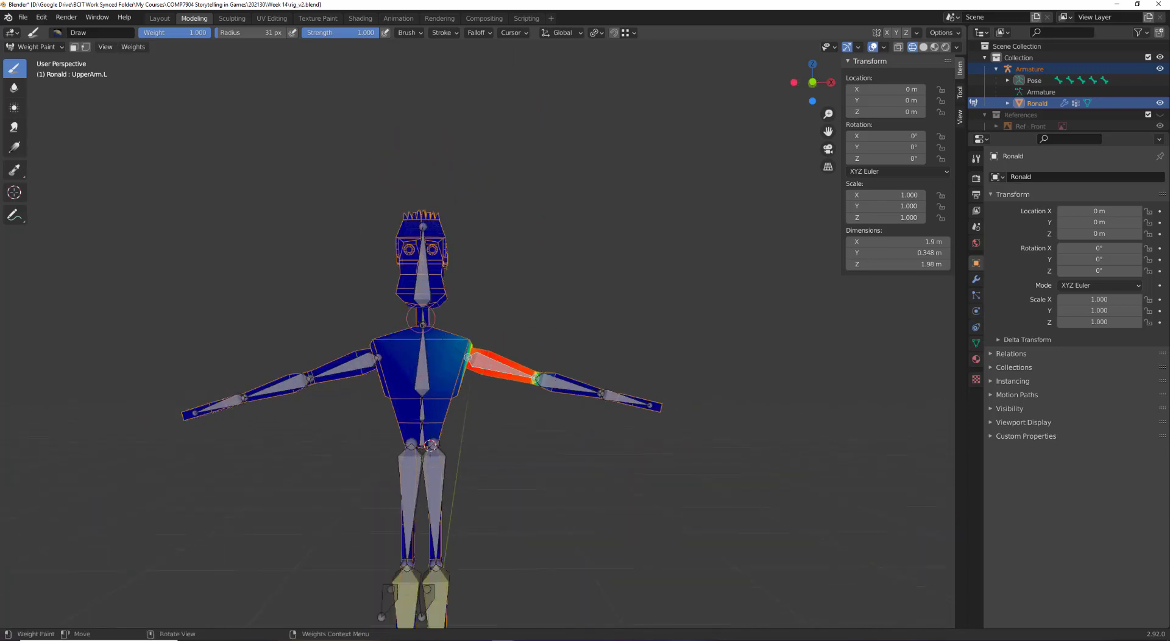
pyautogui.keyDown('shift'); pyautogui.moveTo(409, 307); pyautogui.dragTo(485, 436, button='middle'); pyautogui.keyUp('shift')
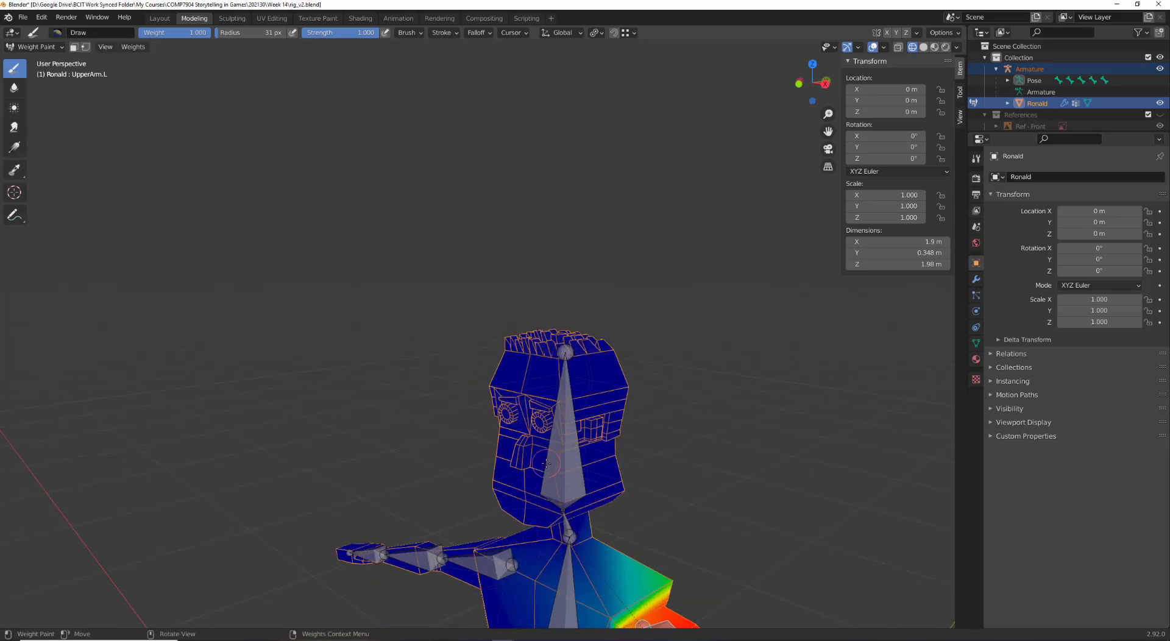
pyautogui.scroll(4, 548, 463)
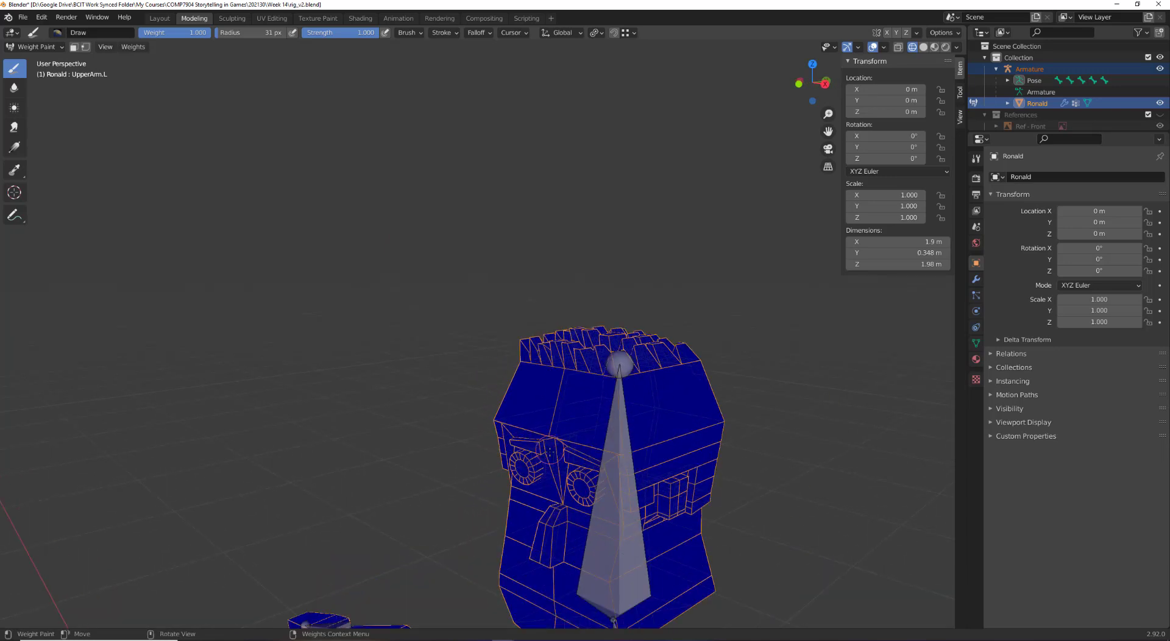
pyautogui.keyDown('shift'); pyautogui.moveTo(586, 512); pyautogui.dragTo(602, 435, button='middle'); pyautogui.keyUp('shift')
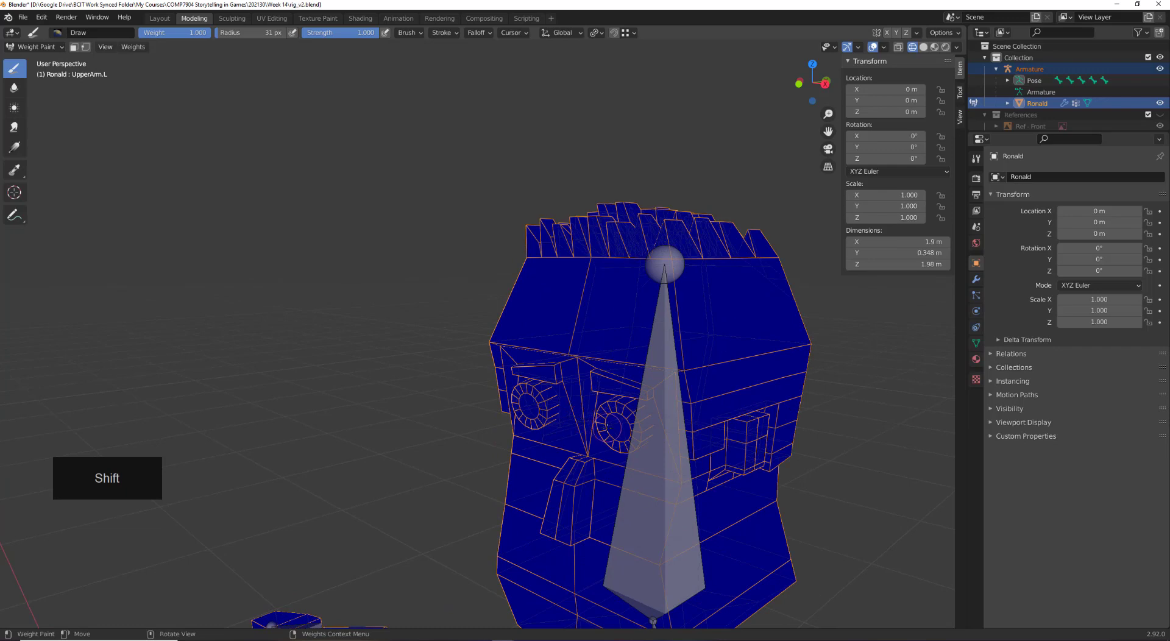
pyautogui.hotkey('alt', 'a')
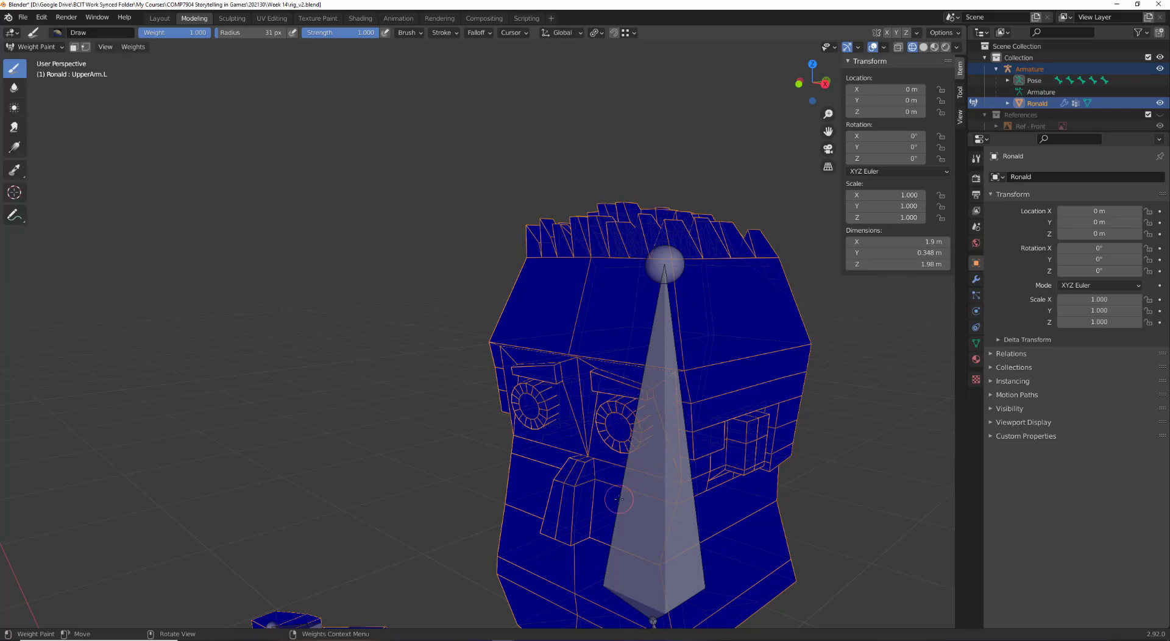
# Select the linked geometry of the character's left eye in Edit Mode
pyautogui.press('Tab')
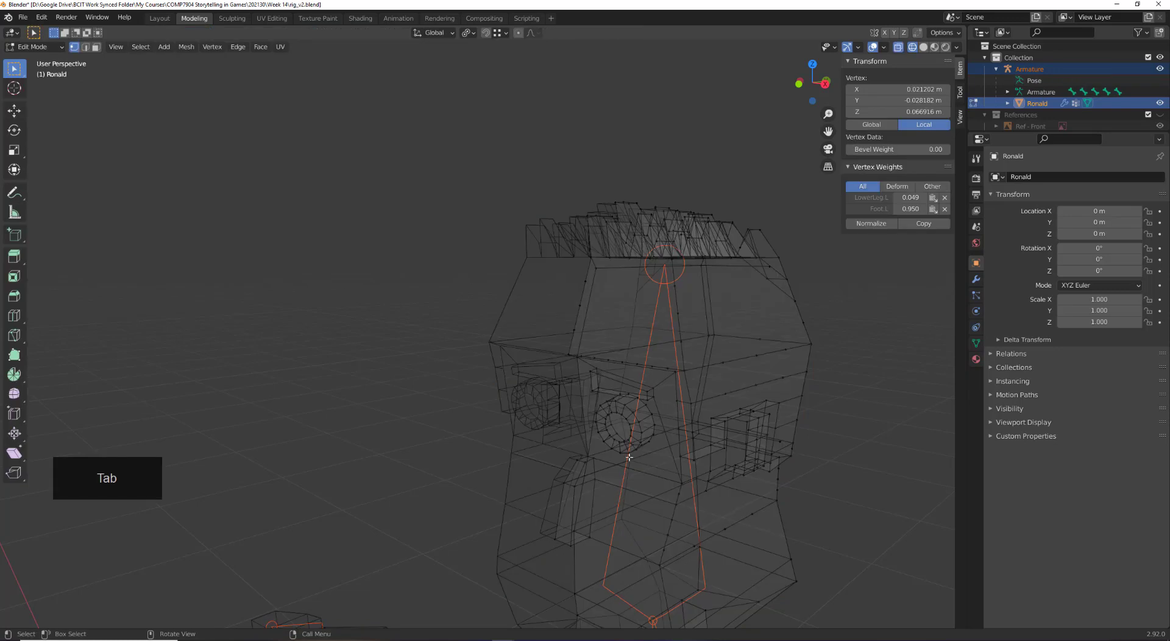
pyautogui.click(629, 411)
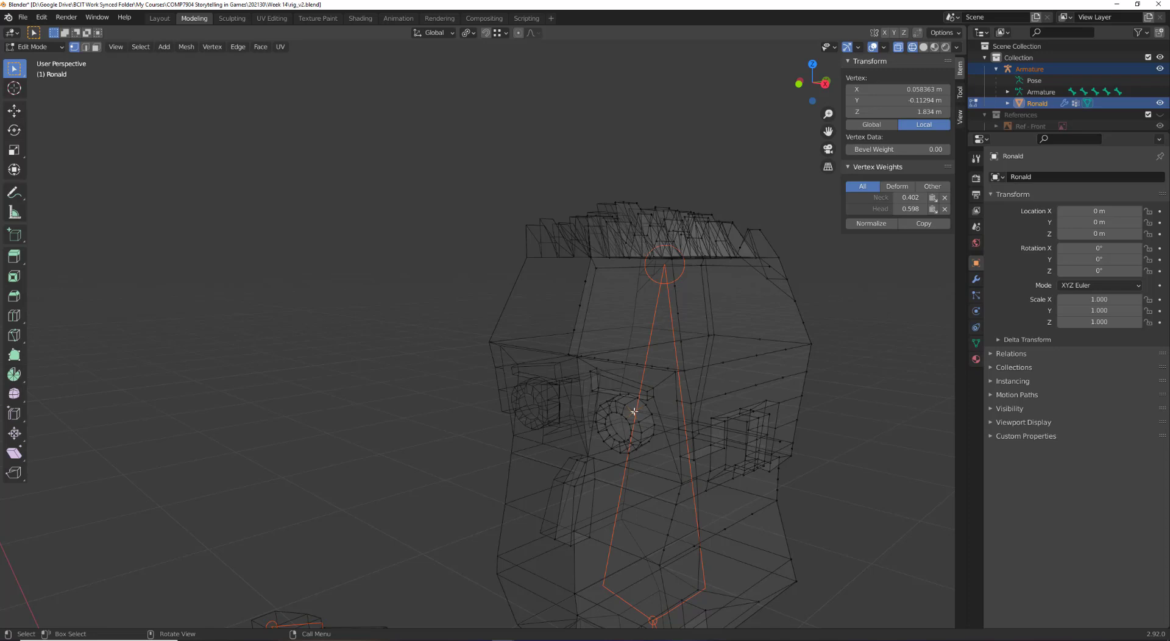
pyautogui.press('l')
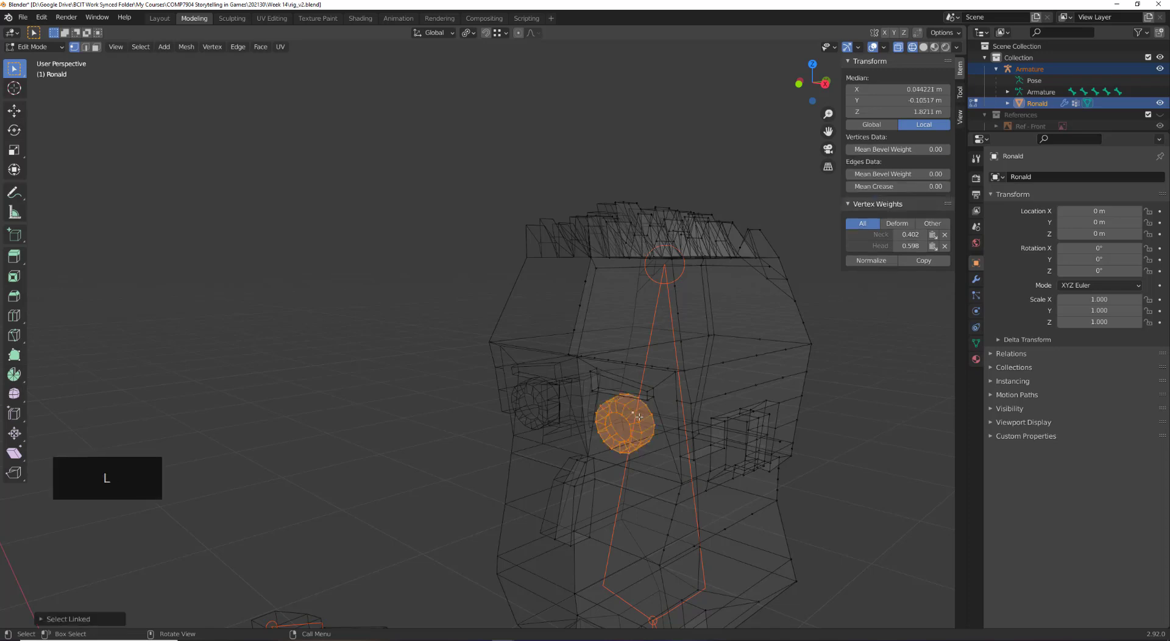
pyautogui.moveTo(586, 438); pyautogui.dragTo(621, 413, button='middle')
pyautogui.moveTo(796, 335); pyautogui.dragTo(762, 334, button='middle')
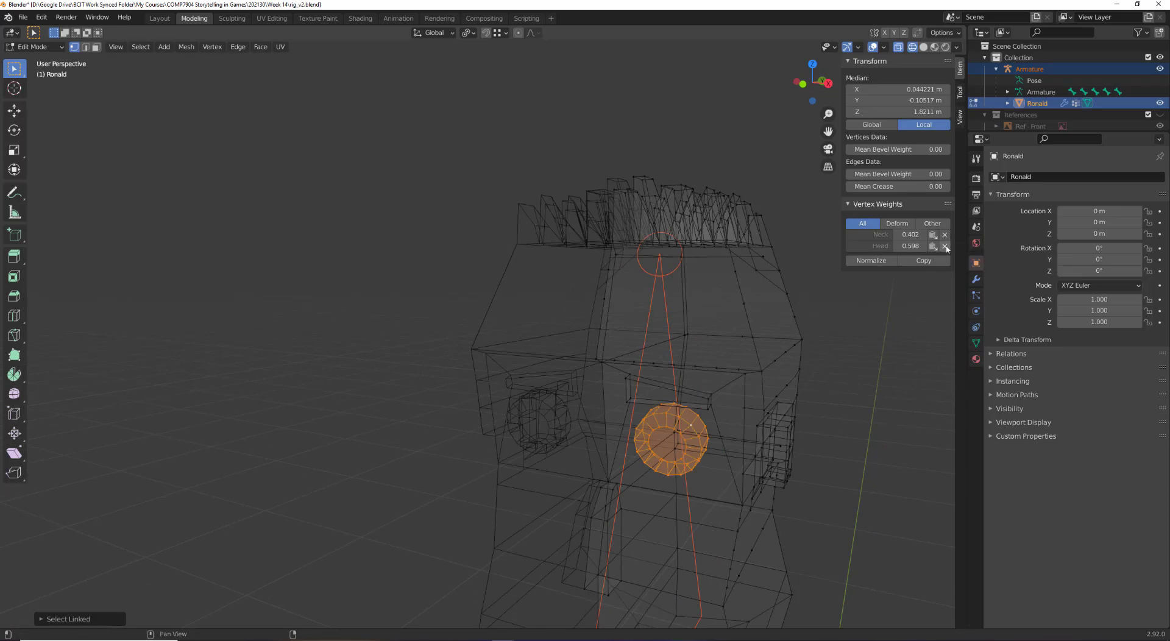
pyautogui.moveTo(701, 435); pyautogui.dragTo(669, 434, button='middle')
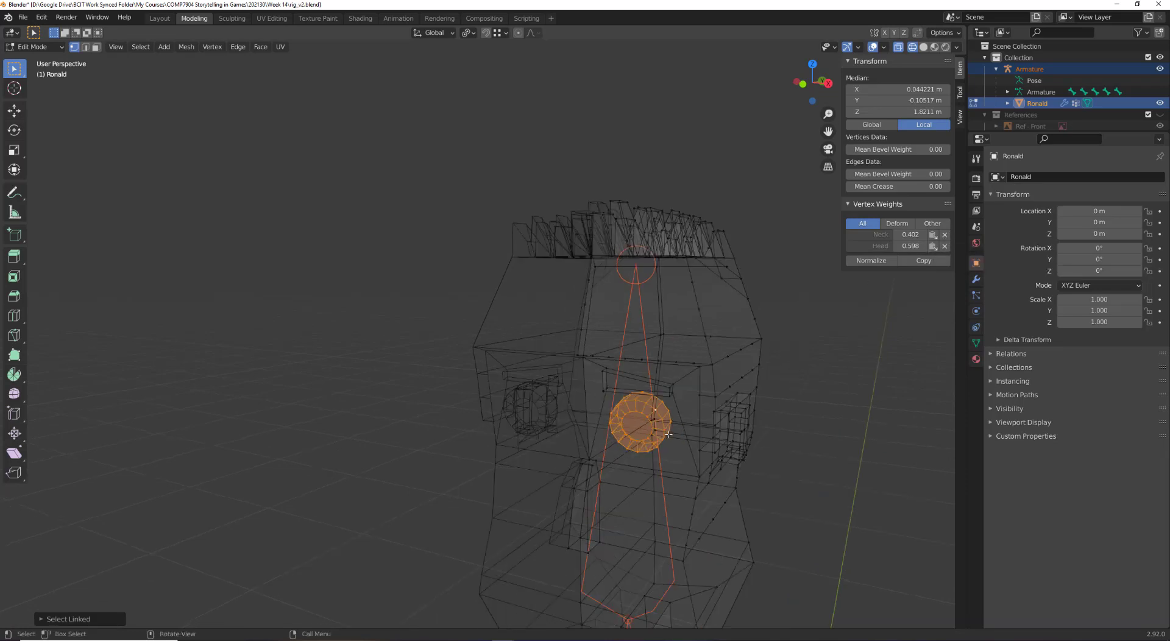
# Remove the active vertex group with the eye geometry selected
pyautogui.click(215, 47)
pyautogui.click(223, 47)
pyautogui.moveTo(254, 236)
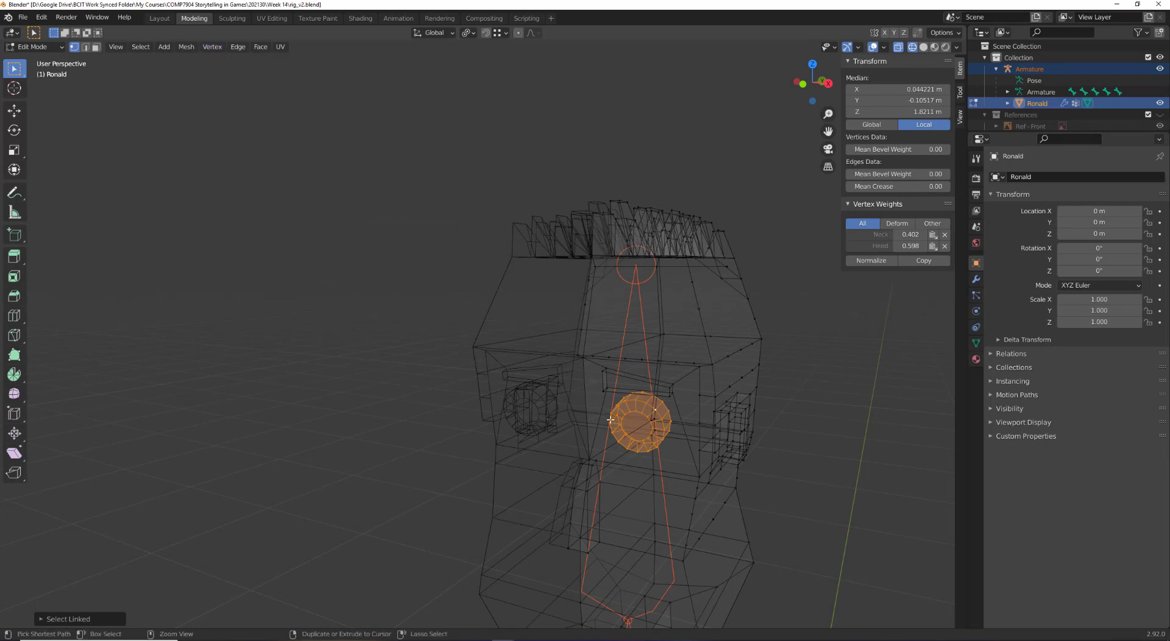
pyautogui.hotkey('ctrl', 'g')
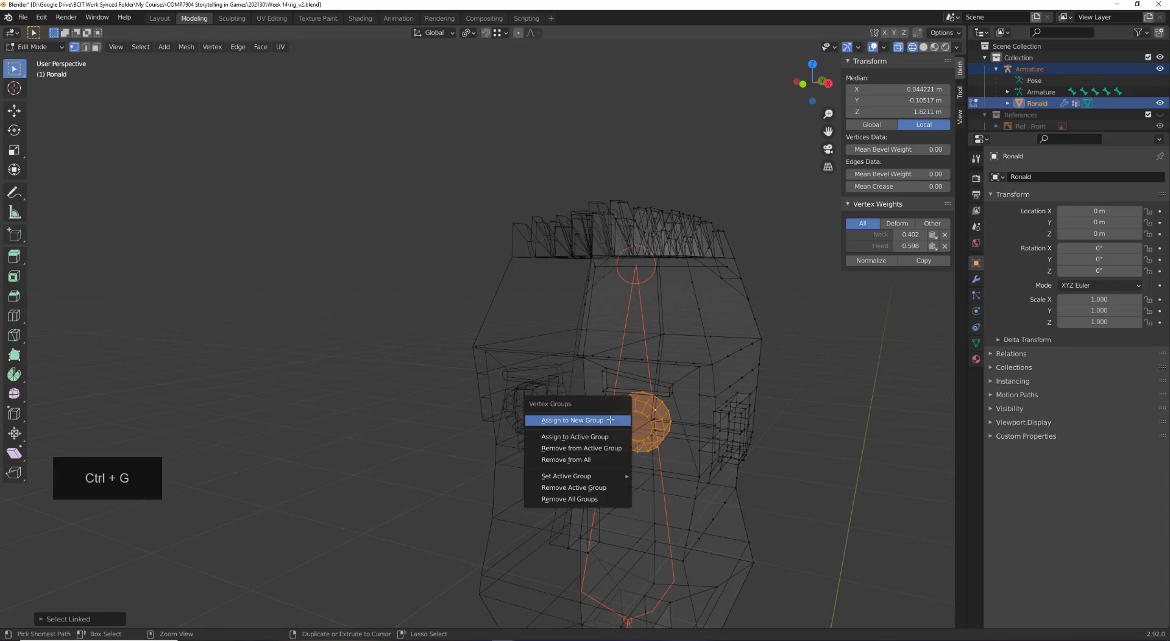
pyautogui.click(584, 488)
pyautogui.moveTo(670, 431); pyautogui.dragTo(678, 441, button='middle')
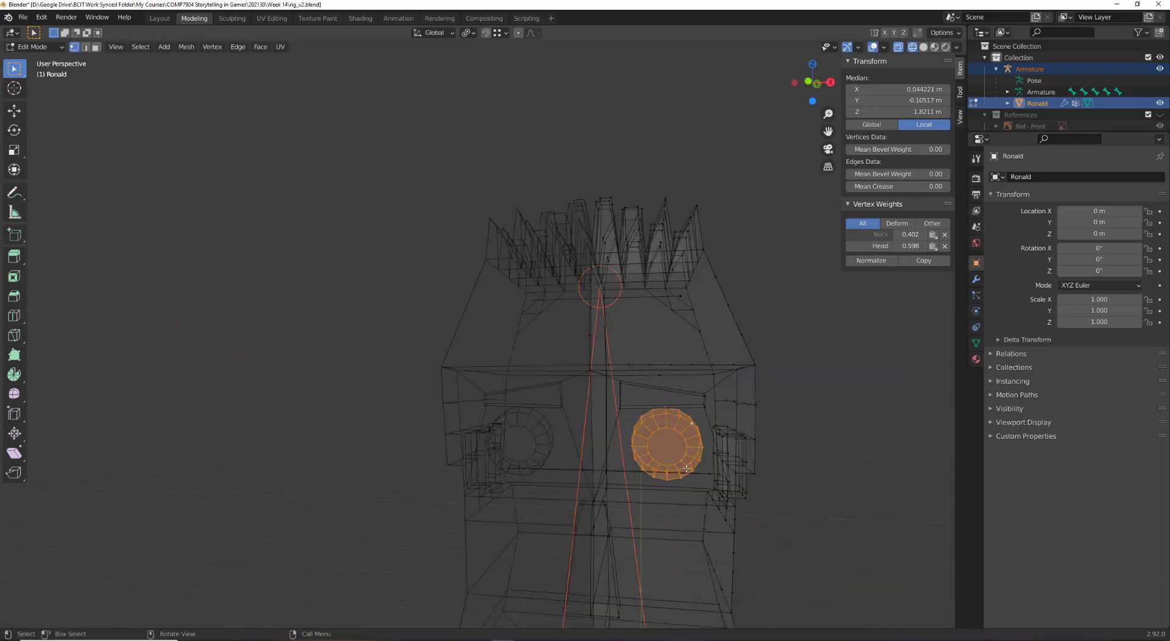
# Reselect only the left eye's linked vertices and remove all vertex groups from the mesh
pyautogui.press('a')
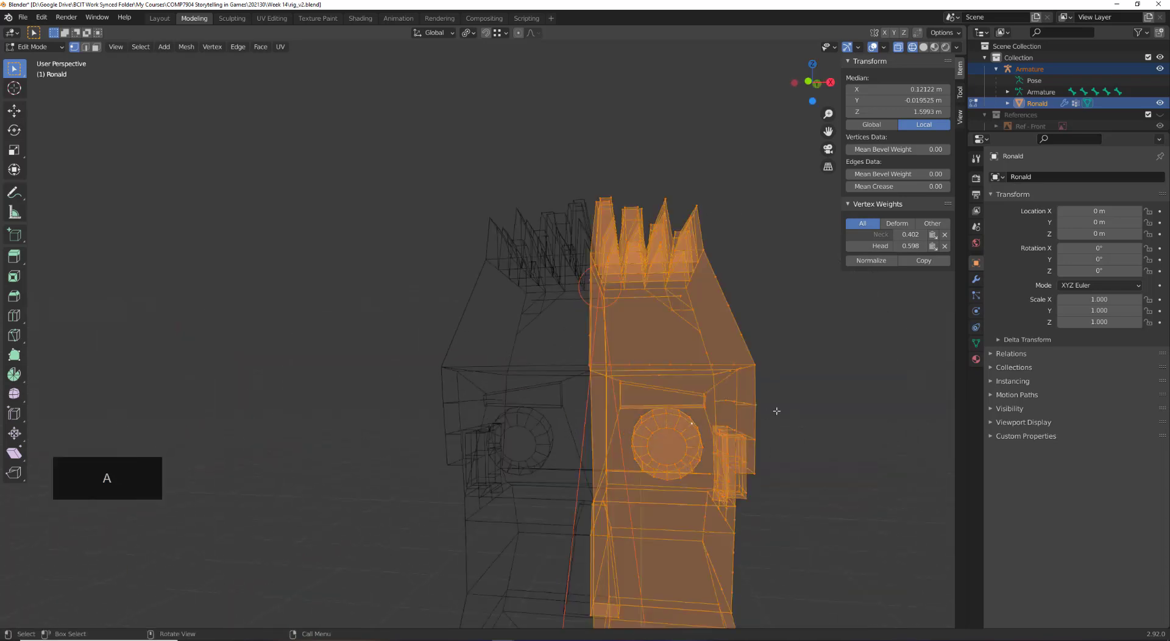
pyautogui.click(653, 418)
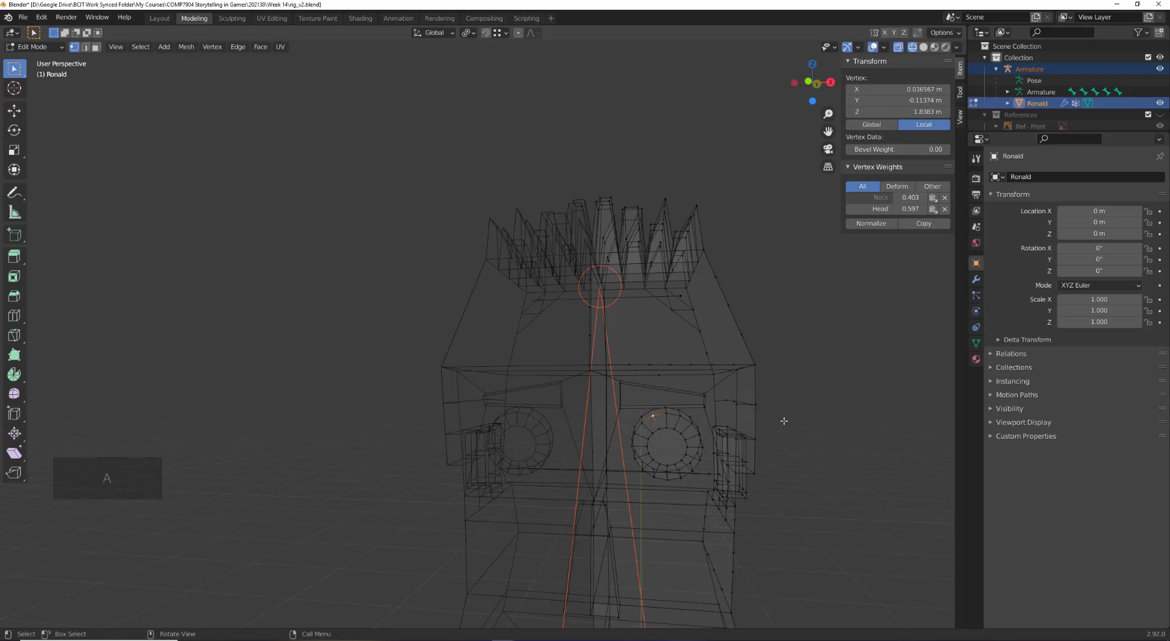
pyautogui.press('l')
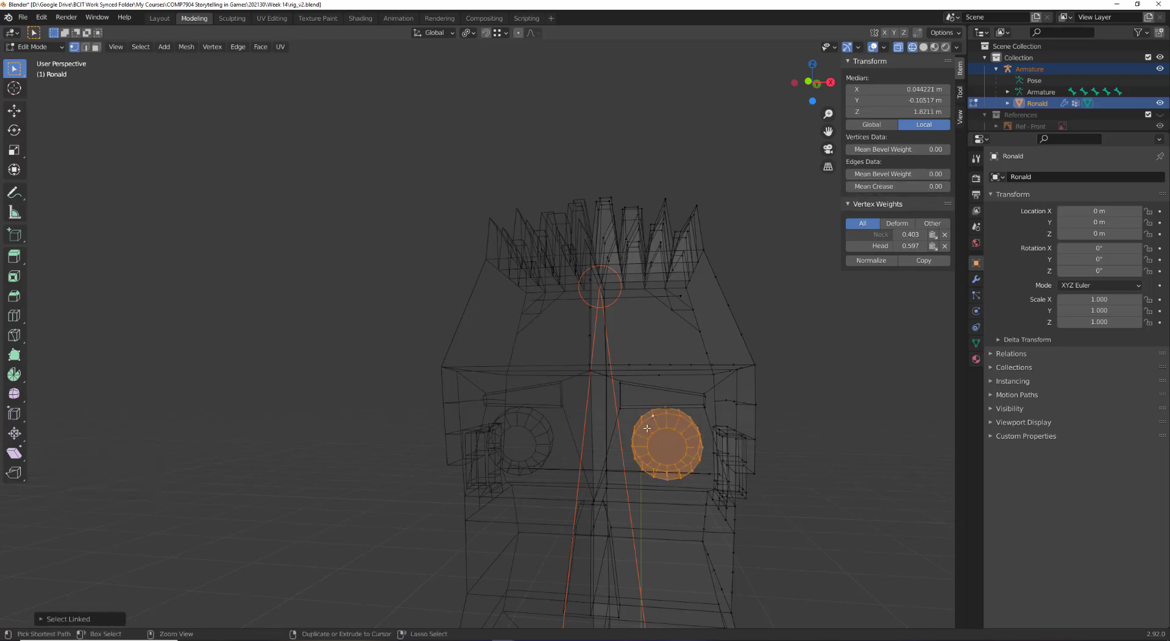
pyautogui.hotkey('ctrl', 'g')
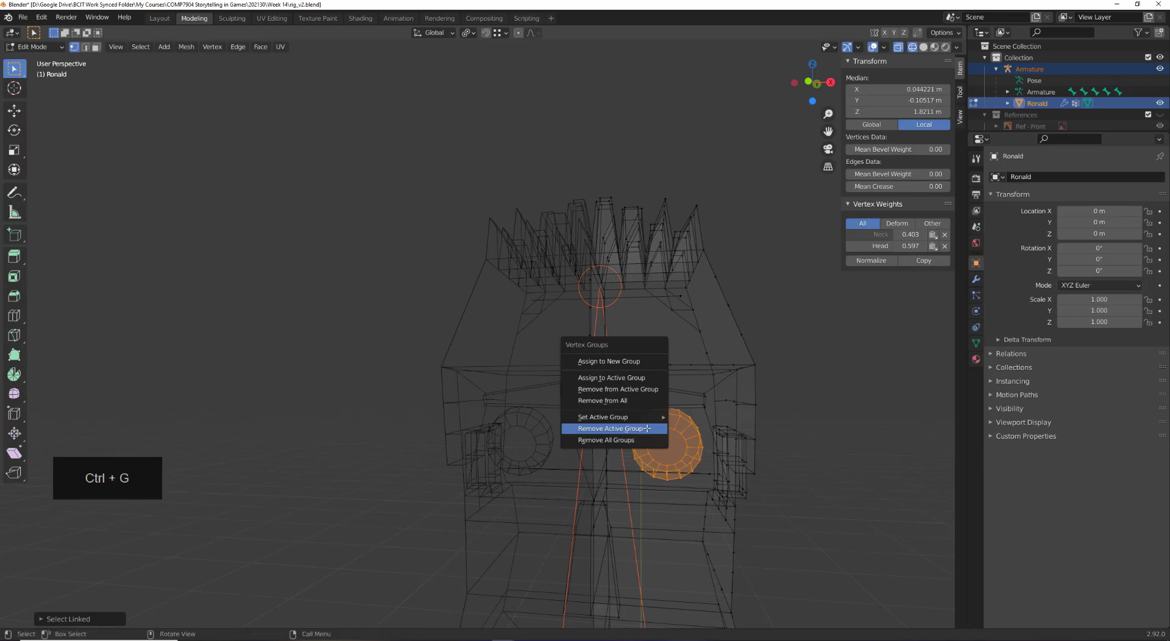
pyautogui.click(610, 440)
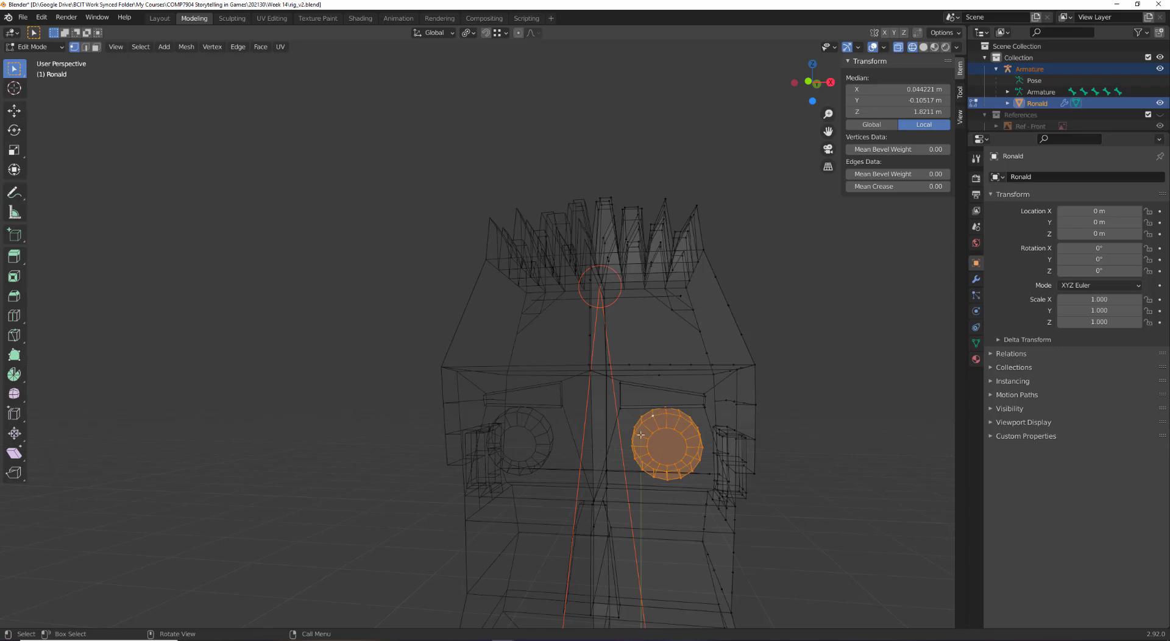
# Assign the left eye's vertices to a new vertex group and delete that group's weight from them
pyautogui.hotkey('ctrl', 'g')
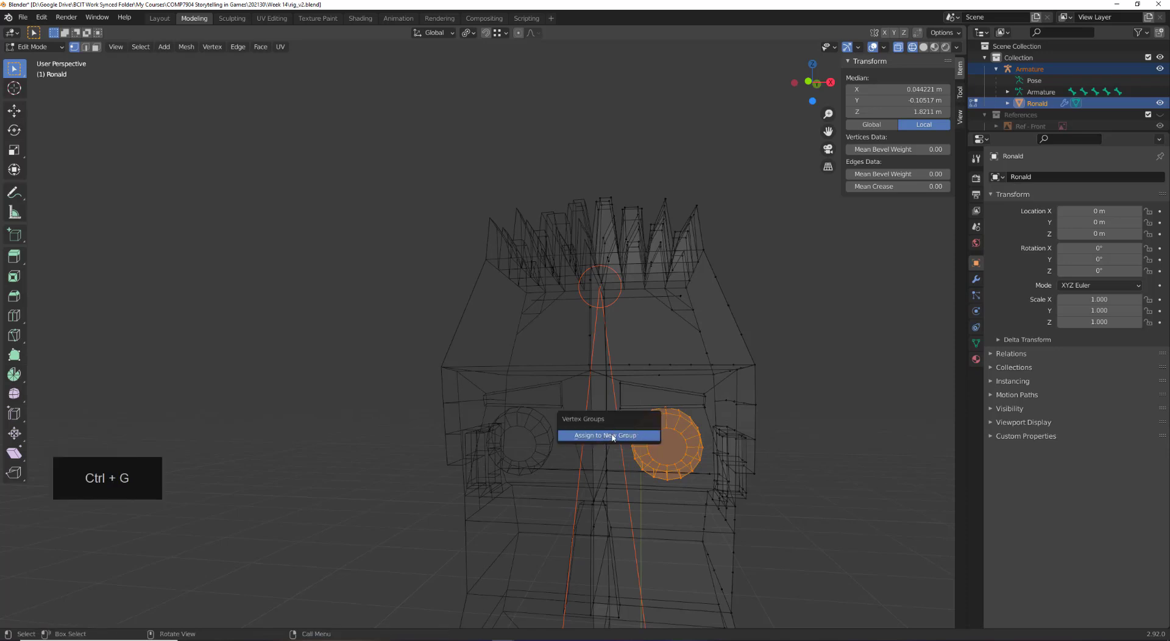
pyautogui.click(612, 436)
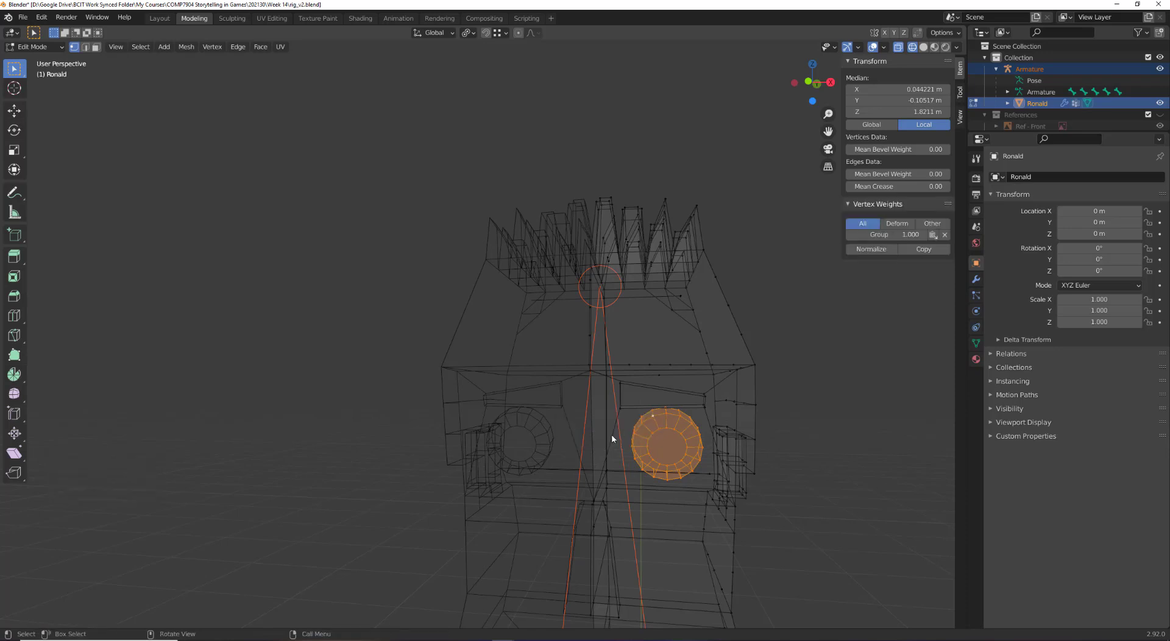
pyautogui.press('super+x')
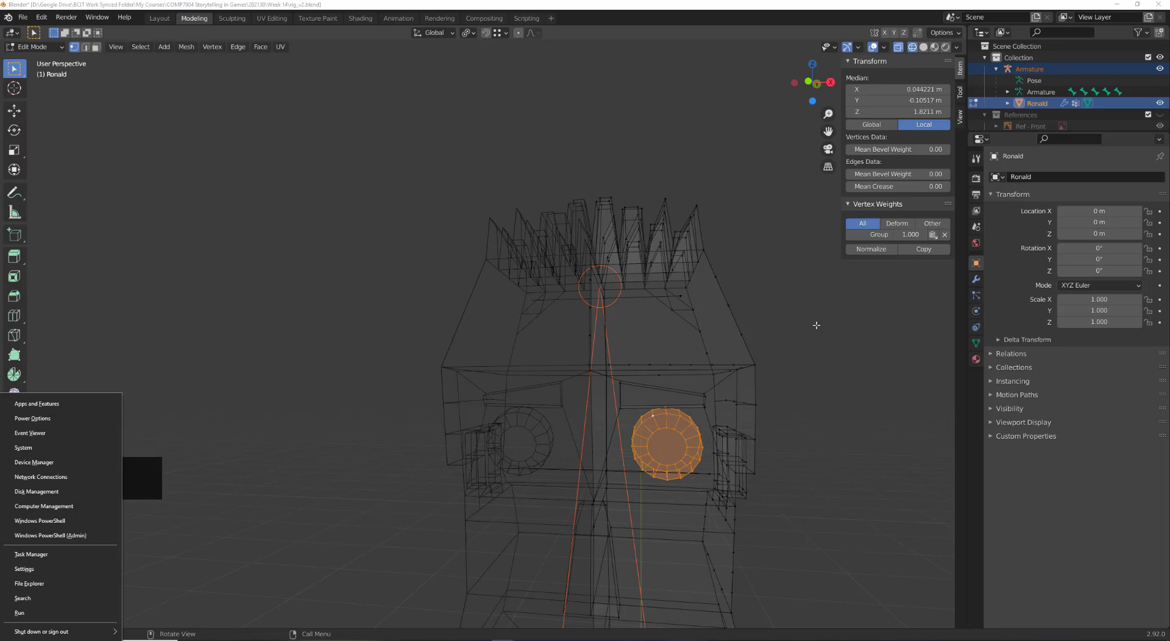
pyautogui.click(943, 237)
# Undo the latest vertex group edits on the eye
pyautogui.hotkey('ctrl', 'z')
pyautogui.hotkey('ctrl', 'z')
pyautogui.hotkey('ctrl', 'z')
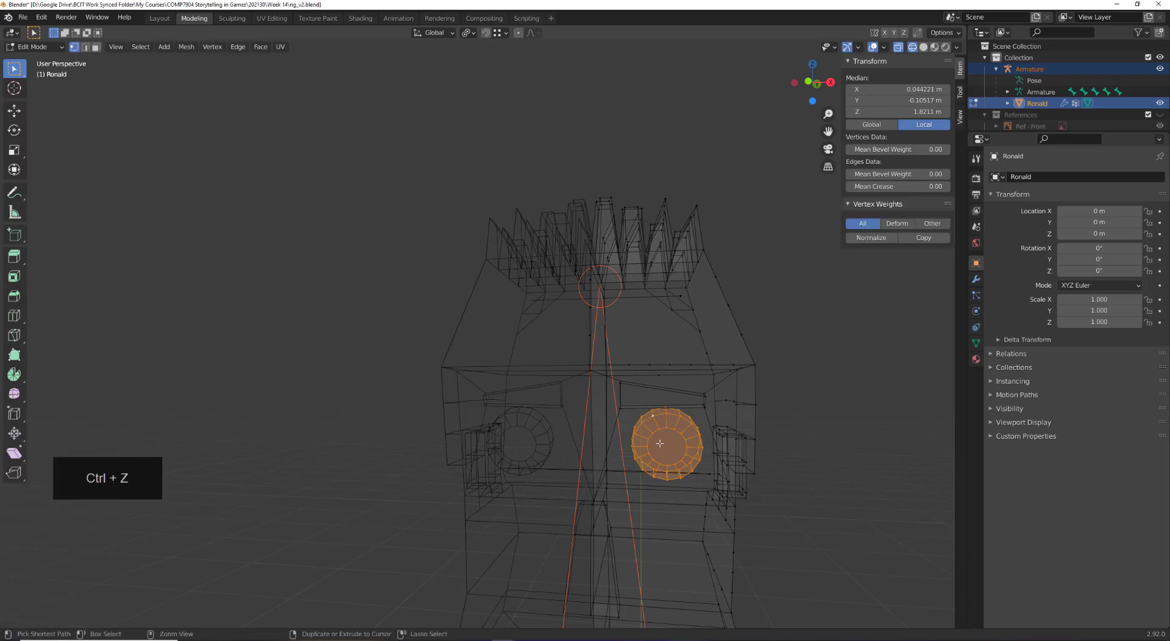
pyautogui.hotkey('ctrl', 'z')
# Reselect the left eye's linked geometry from the side of the head
pyautogui.click(652, 413)
pyautogui.moveTo(774, 418); pyautogui.dragTo(684, 451, button='middle')
pyautogui.click(727, 410)
pyautogui.press('l')
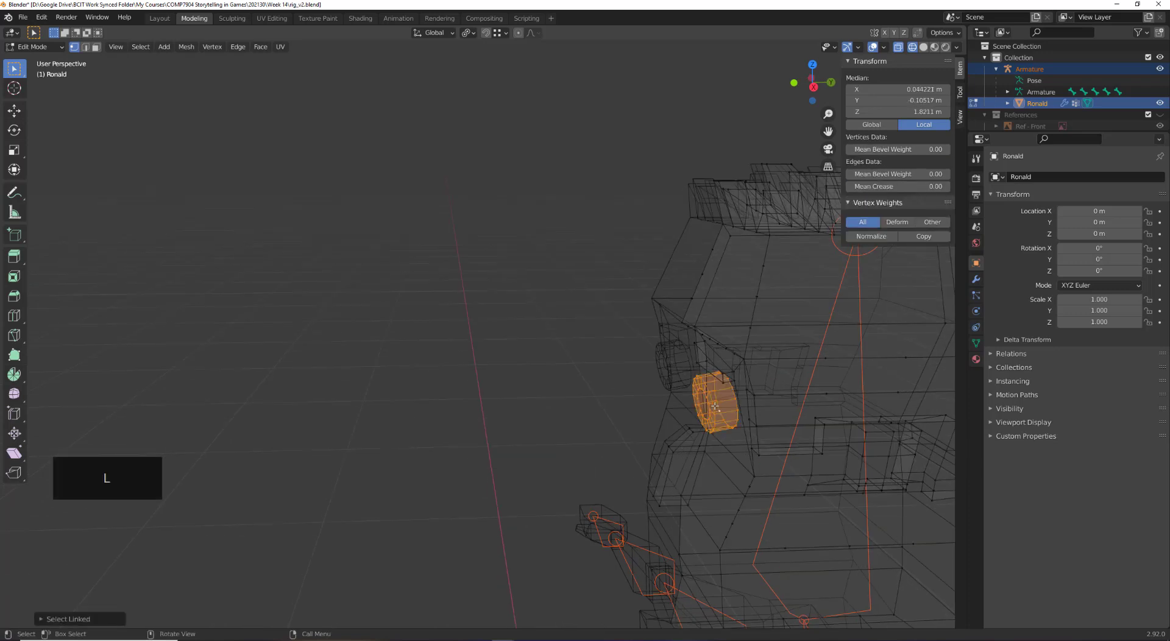
# Undo the eye selections and vertex group changes back to before entering Edit Mode
pyautogui.hotkey('ctrl', 'z')
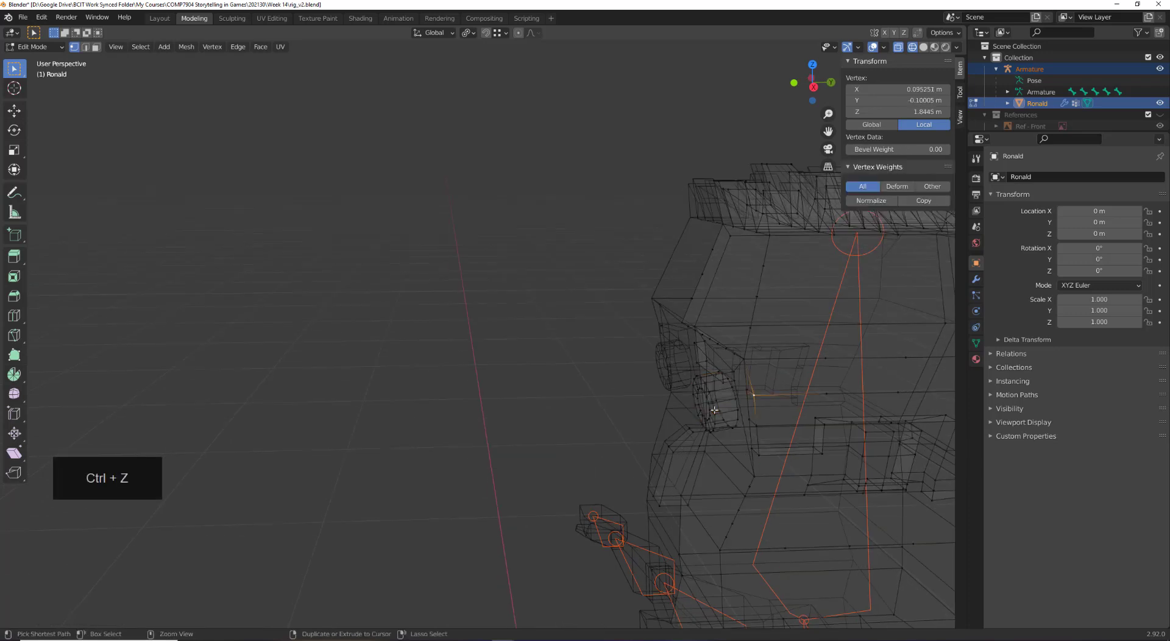
pyautogui.hotkey('ctrl', 'z')
pyautogui.hotkey('ctrl', 'z')
pyautogui.hotkey('ctrl', 'z')
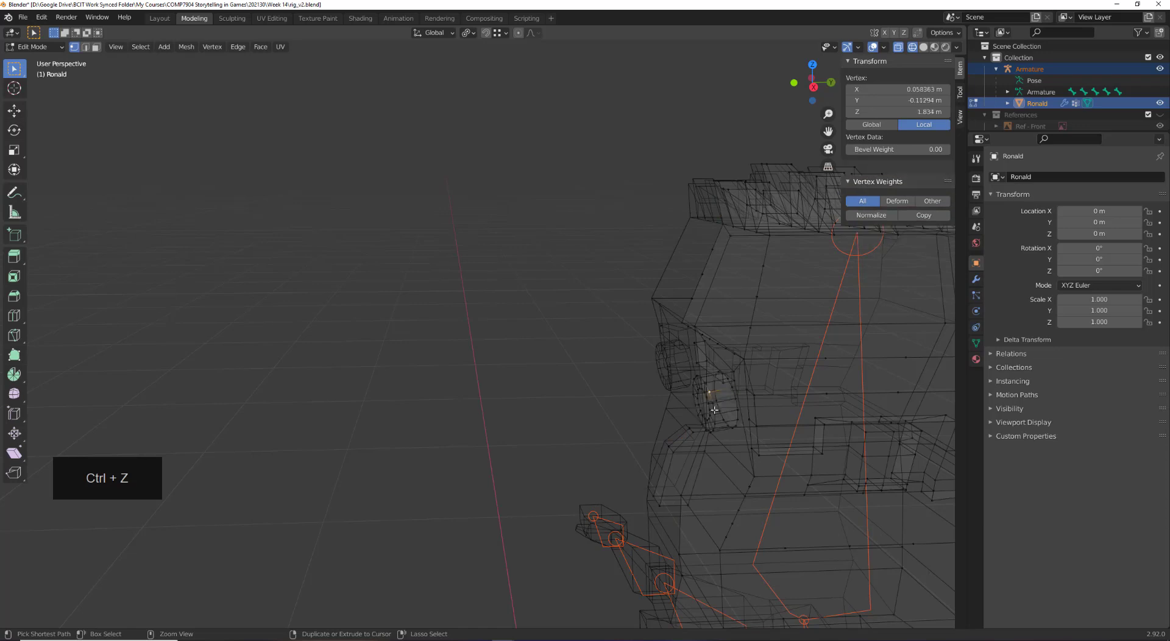
pyautogui.hotkey('ctrl', 'z')
pyautogui.hotkey('ctrl', 'z')
pyautogui.hotkey('ctrl', 'z')
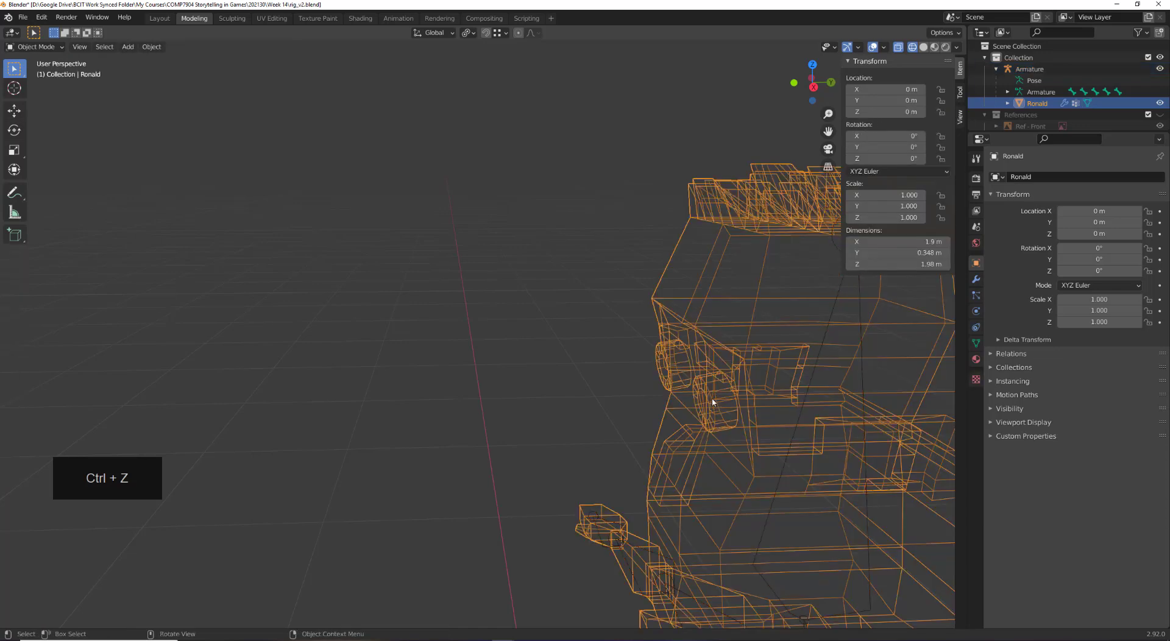
pyautogui.hotkey('ctrl', 'z')
# Select the left eye's linked geometry in Edit Mode again and remove all the mesh's vertex groups
pyautogui.press('Tab')
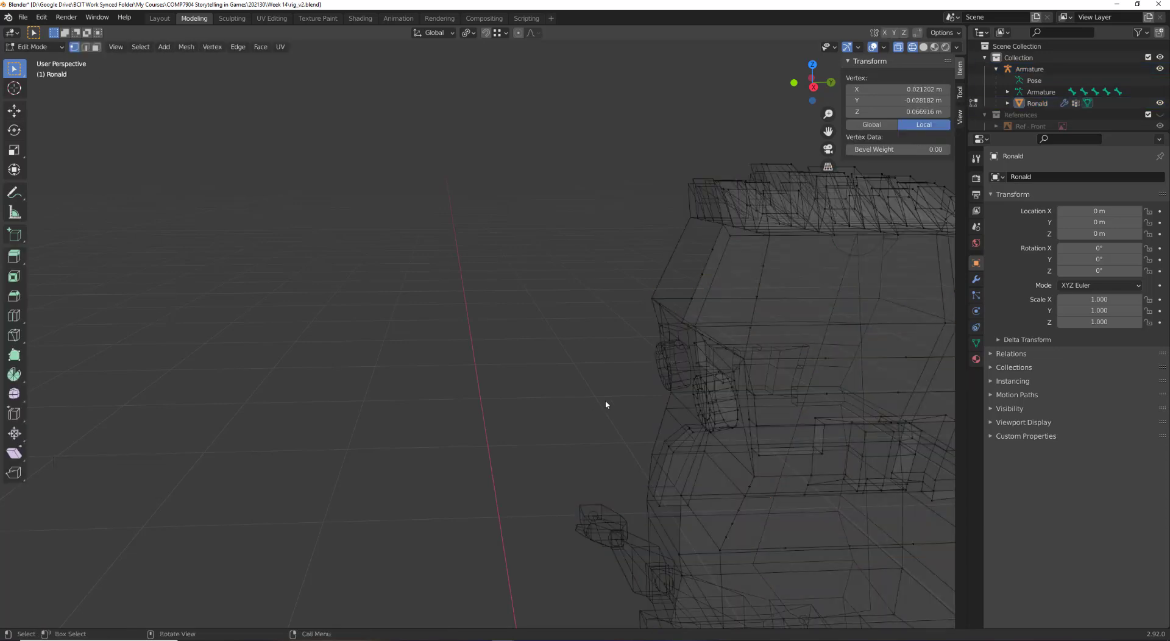
pyautogui.click(709, 392)
pyautogui.press('l')
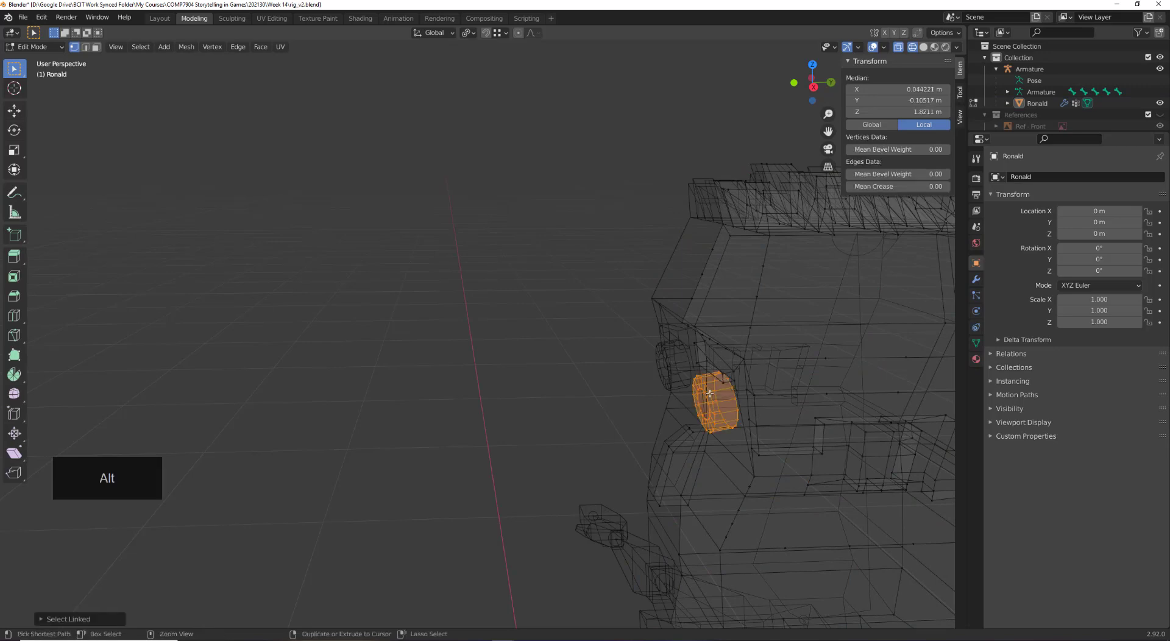
pyautogui.hotkey('ctrl', 'g')
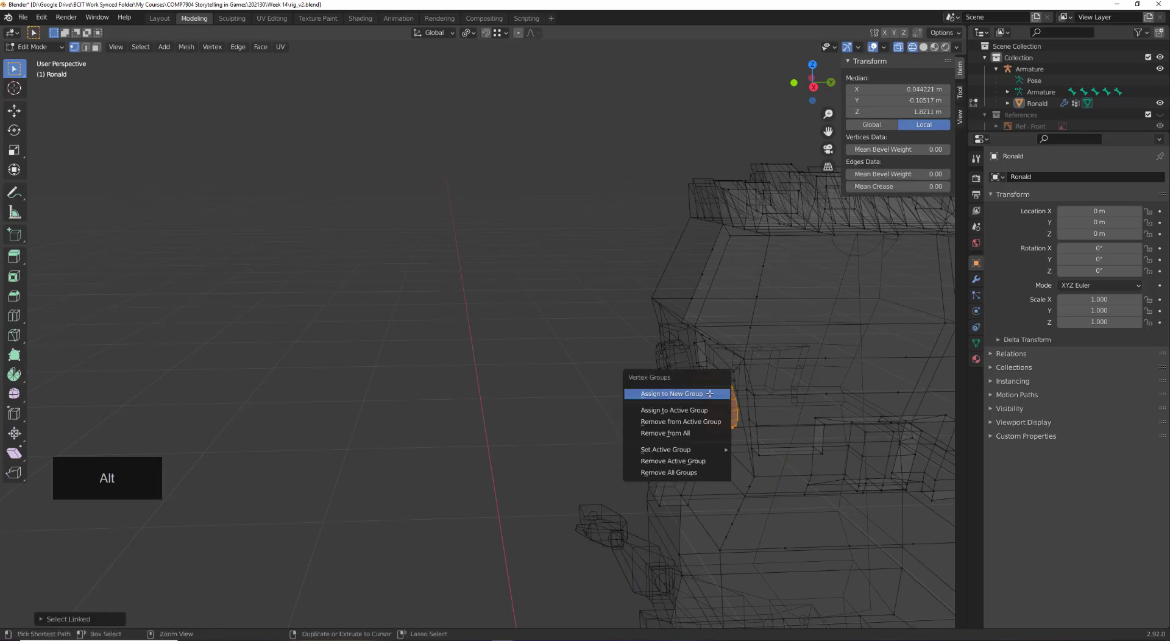
pyautogui.click(690, 463)
# Assign the selected eye to a new vertex group and clear the eye's weight for it
pyautogui.hotkey('ctrl', 'g')
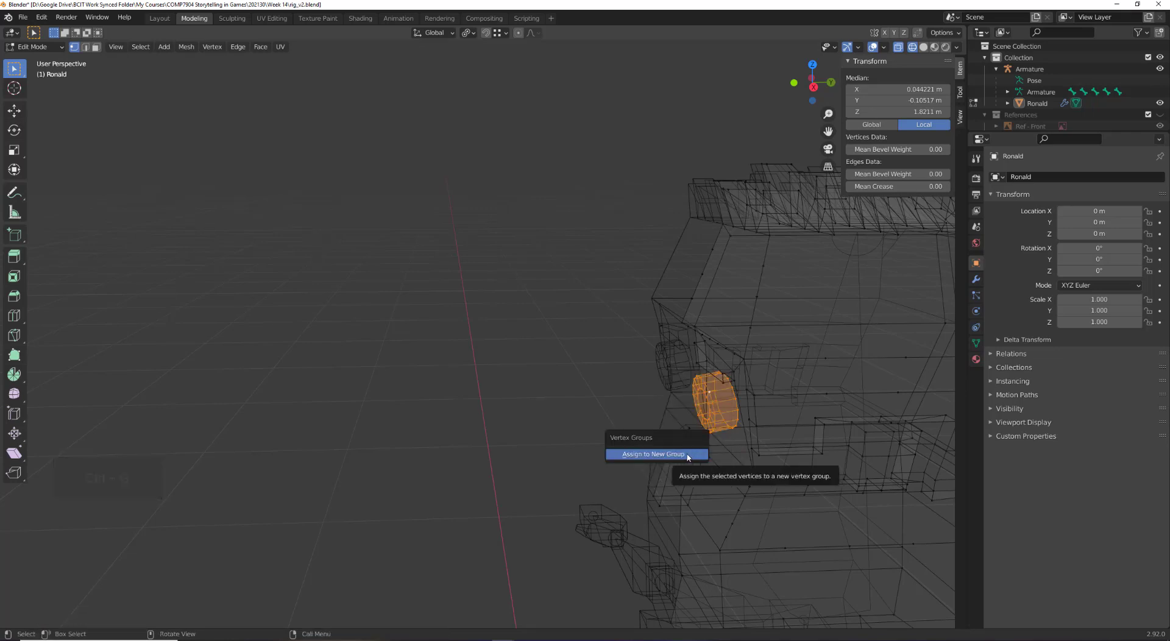
pyautogui.click(686, 454)
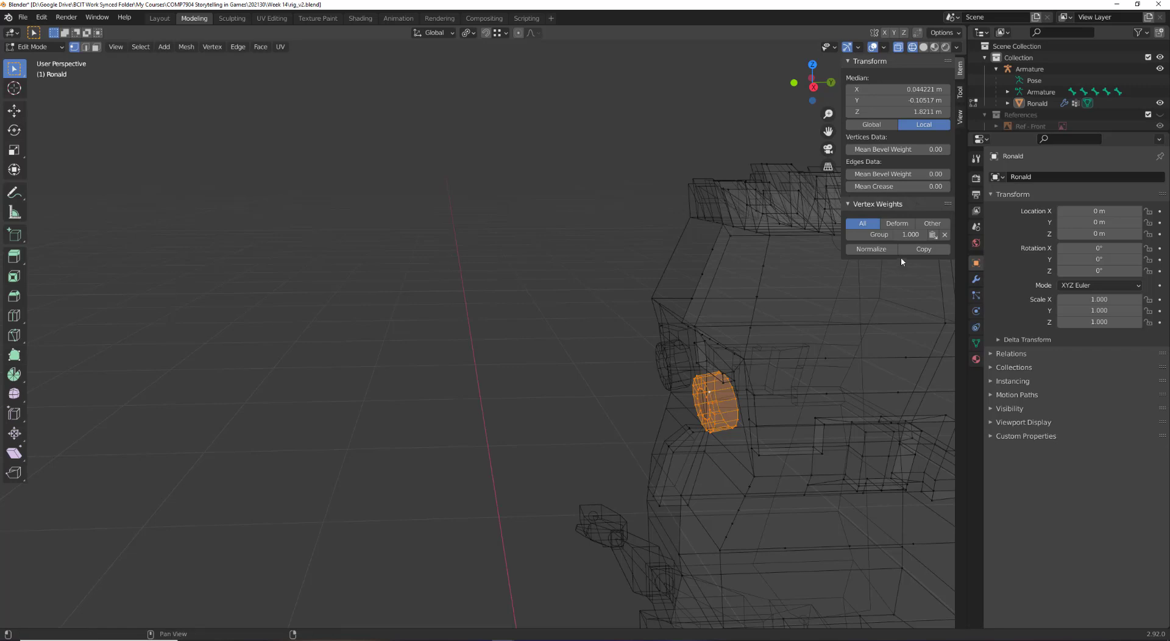
pyautogui.click(944, 235)
# Remove all remaining vertex groups from the mesh
pyautogui.click(212, 47)
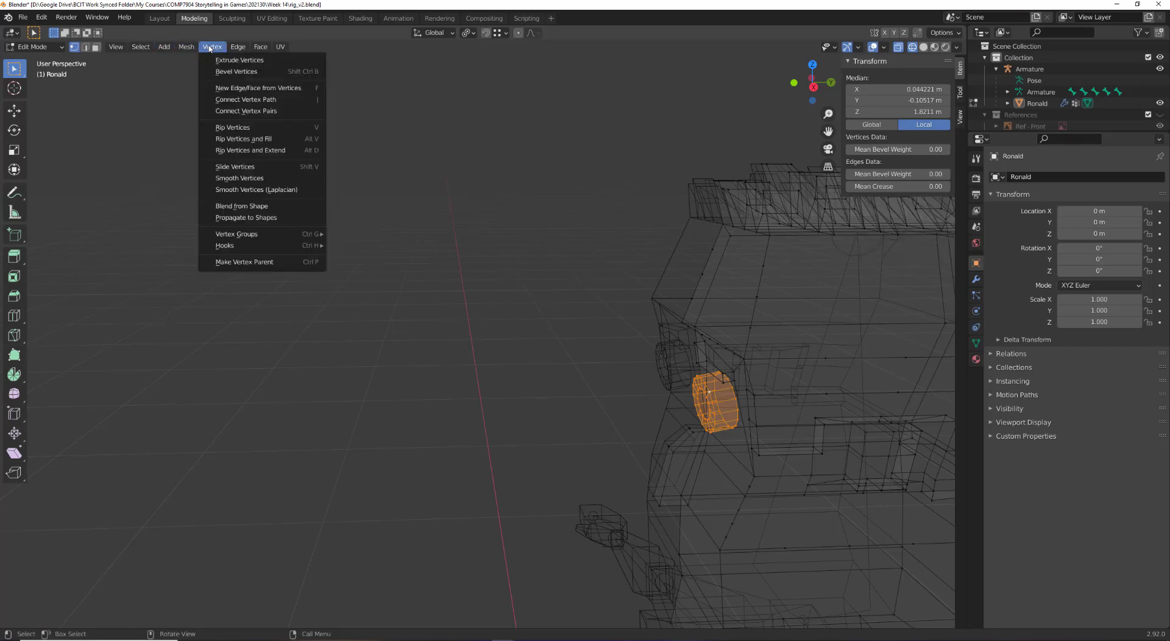
pyautogui.moveTo(275, 233)
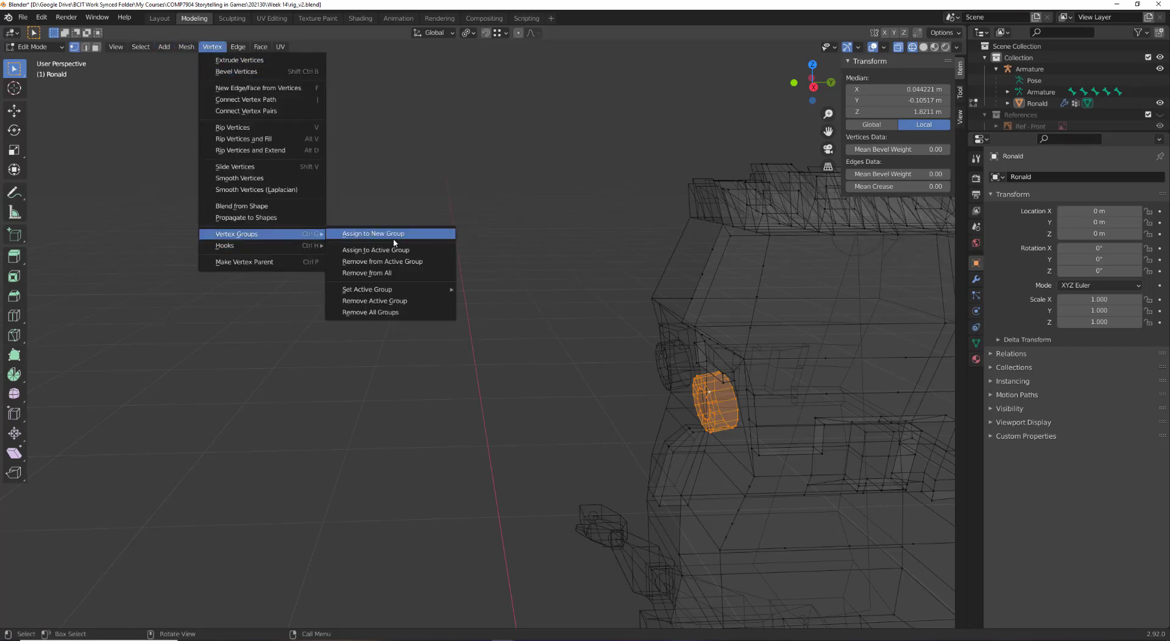
pyautogui.moveTo(422, 293)
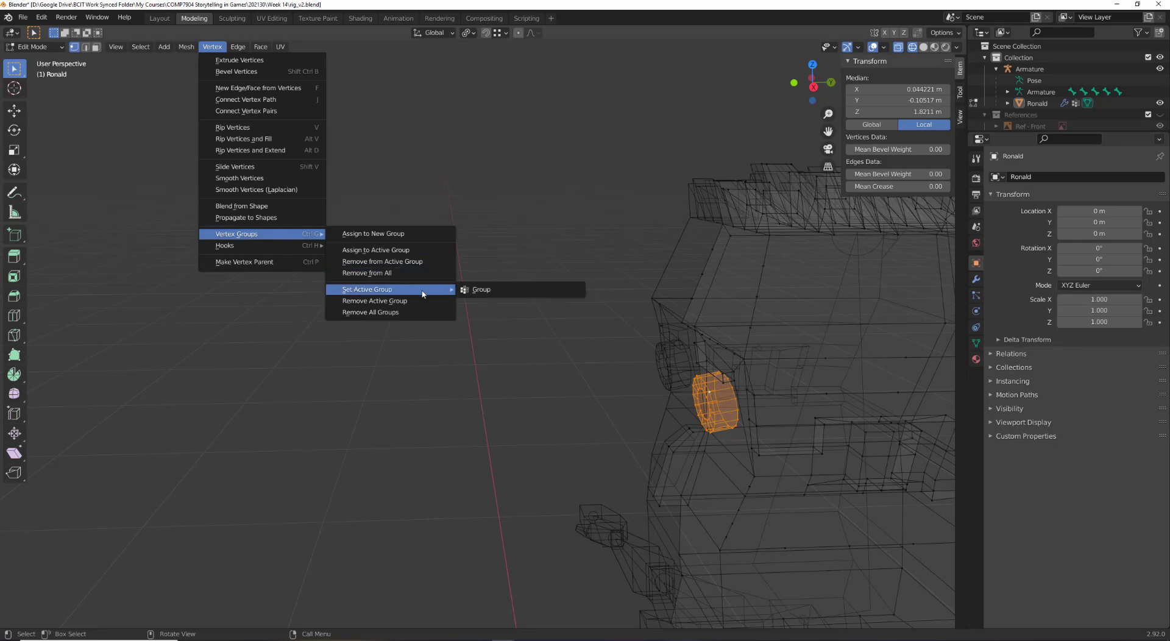
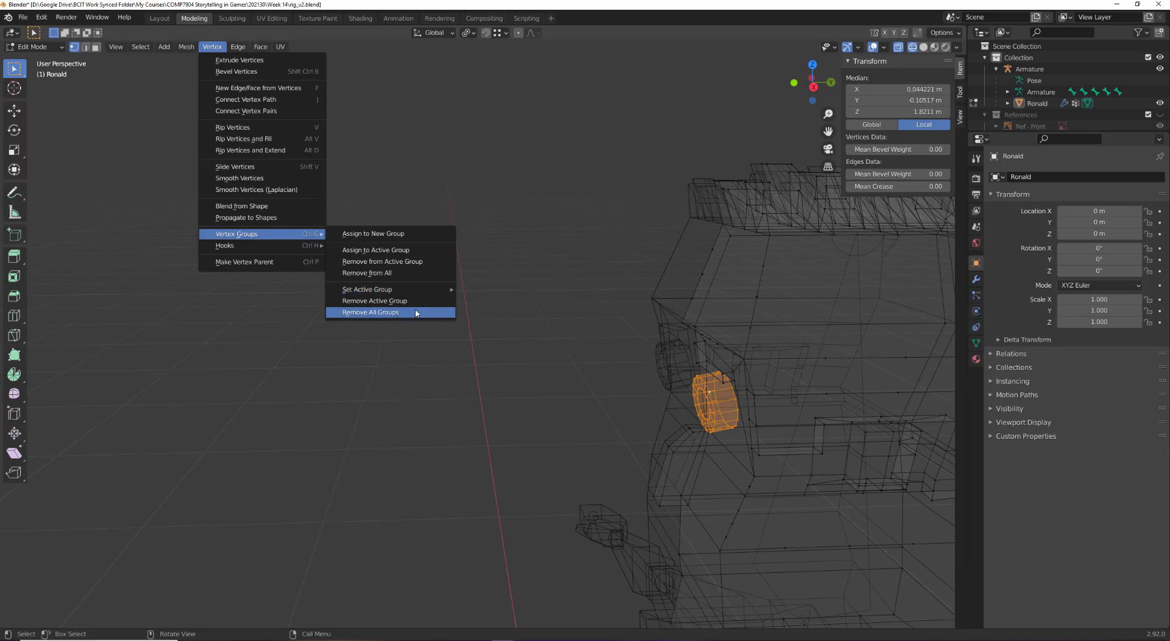
pyautogui.click(417, 312)
pyautogui.click(661, 466)
# Undo the vertex group removals and eye selection until the mesh is back in Weight Paint mode
pyautogui.hotkey('ctrl', 'z')
pyautogui.hotkey('ctrl', 'z')
pyautogui.hotkey('ctrl', 'z')
pyautogui.hotkey('ctrl', 'z')
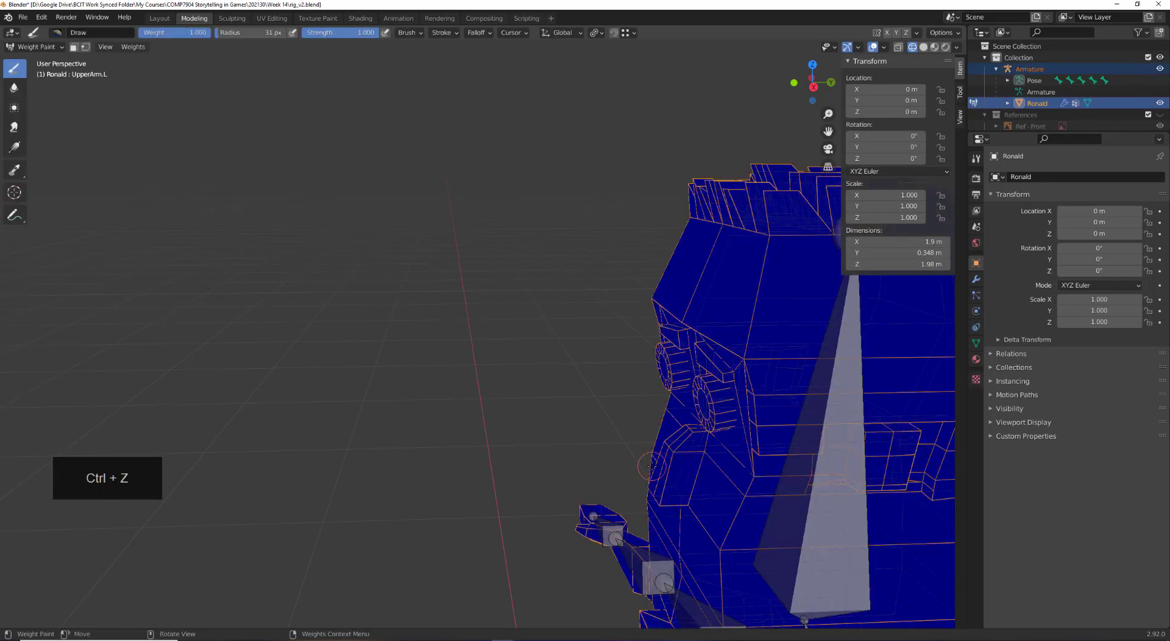
# Select the left eye's linked geometry in Edit Mode and remove the active vertex group
pyautogui.press('Tab')
pyautogui.scroll(3, 731, 411)
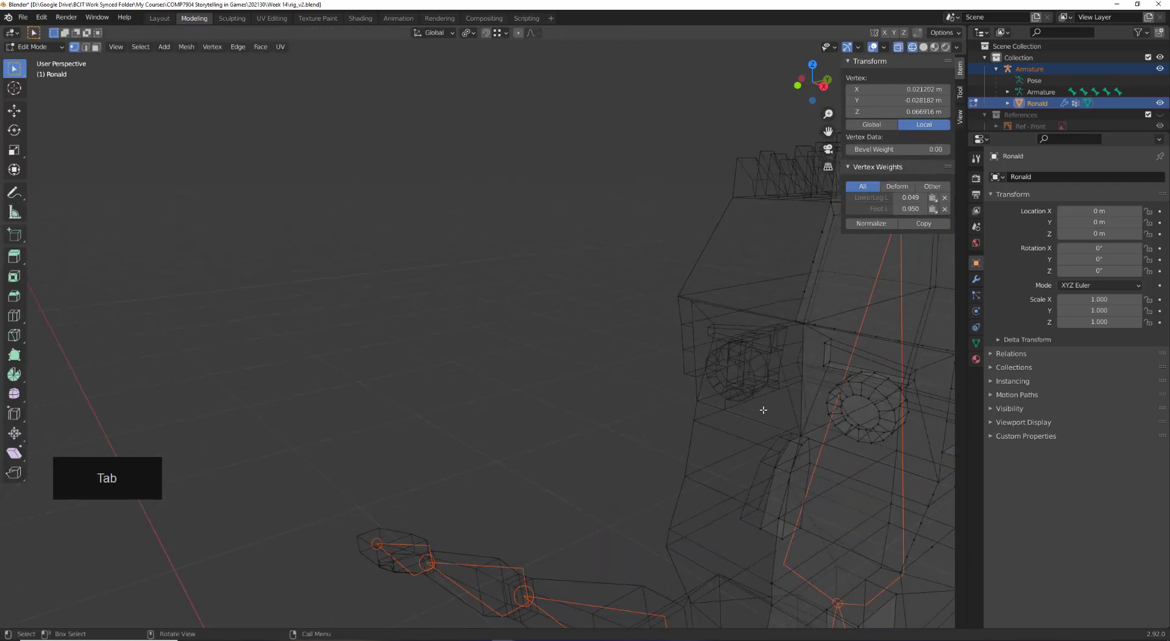
pyautogui.moveTo(841, 414); pyautogui.dragTo(609, 397, button='middle')
pyautogui.press('l')
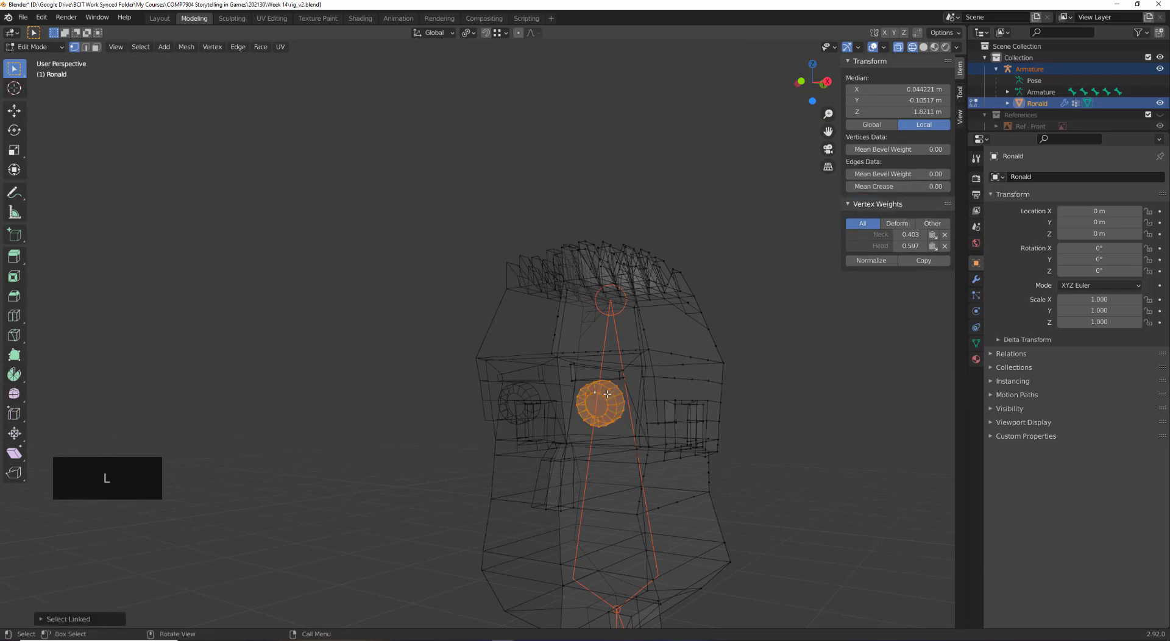
pyautogui.hotkey('ctrl', 'g')
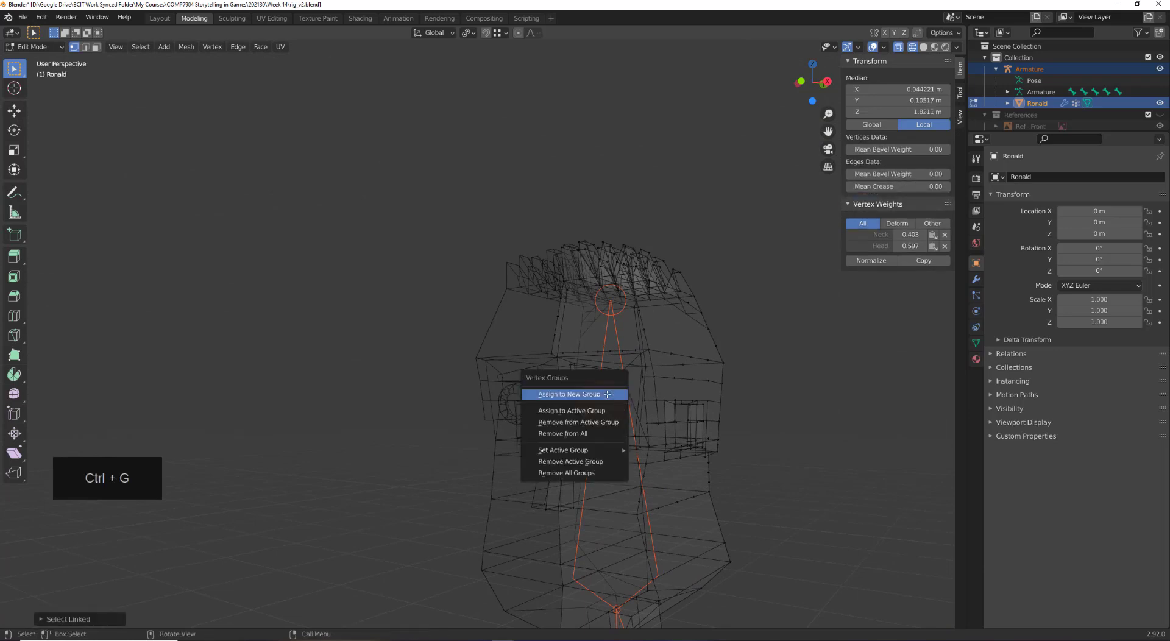
pyautogui.click(576, 461)
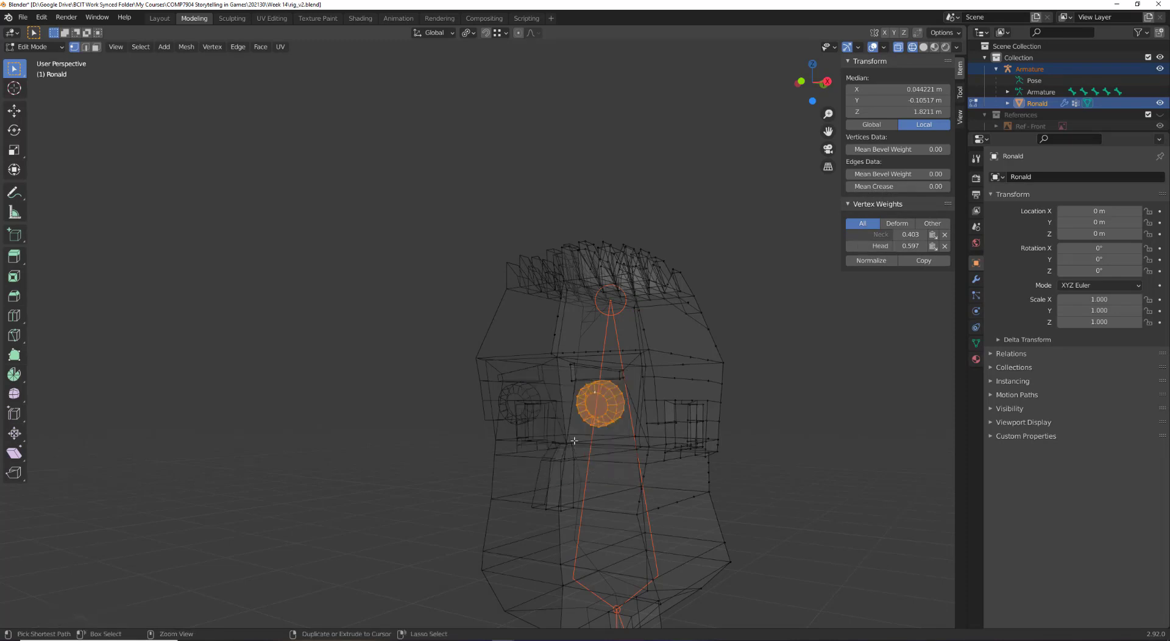
# Make Head the active vertex group and assign the selected left eye to it
pyautogui.hotkey('ctrl', 'g')
pyautogui.moveTo(574, 431)
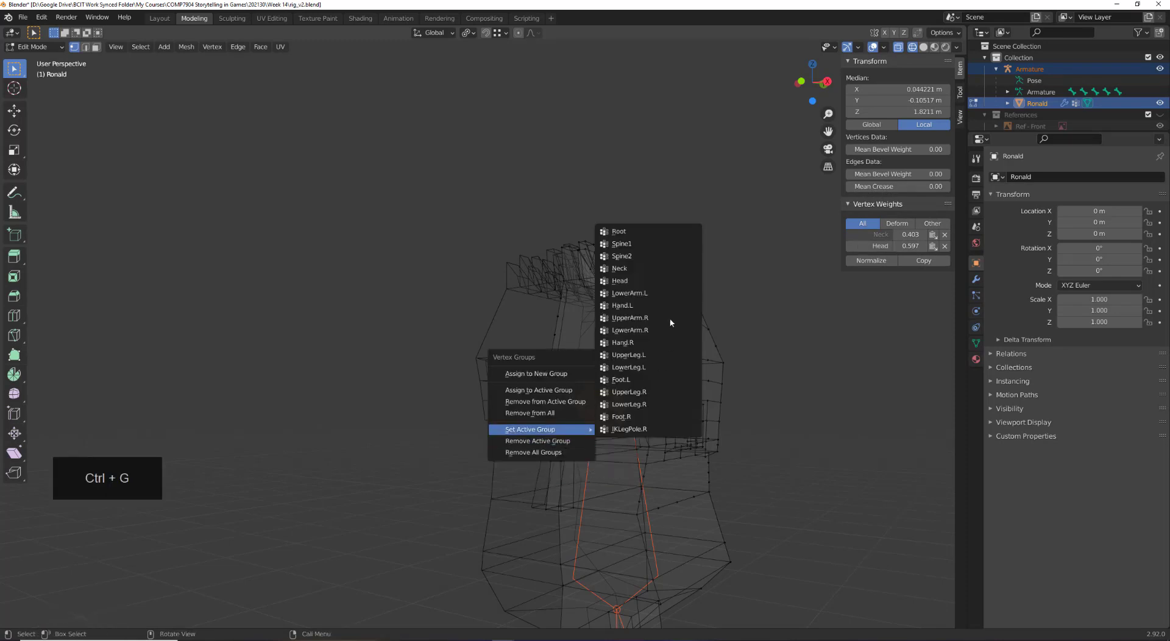
pyautogui.click(634, 280)
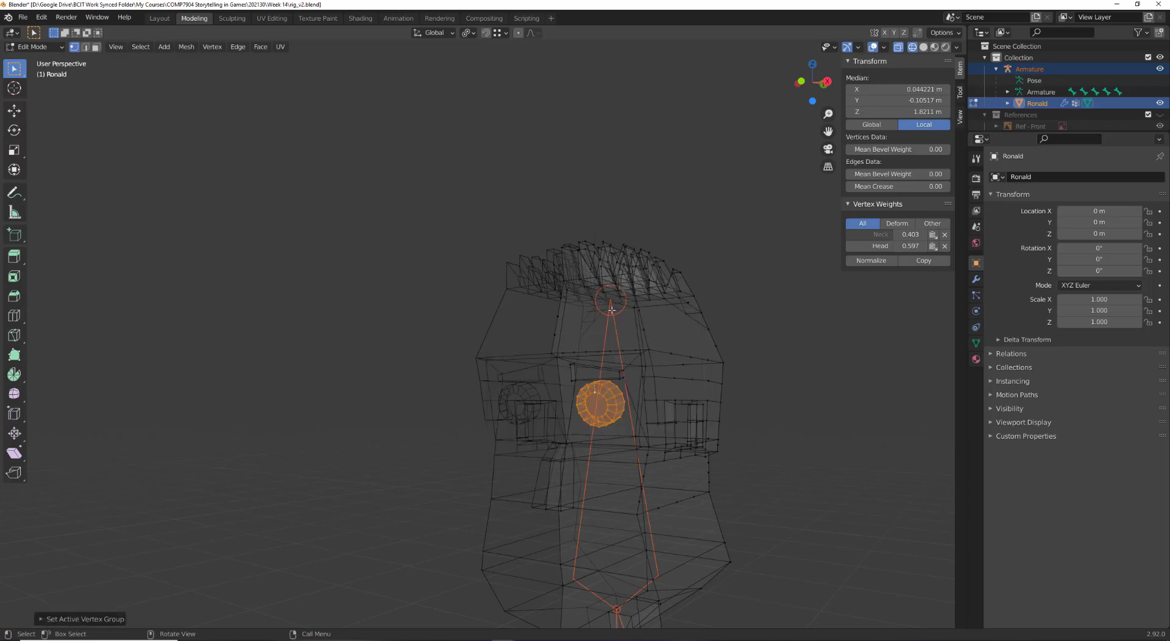
pyautogui.hotkey('ctrl', 'g')
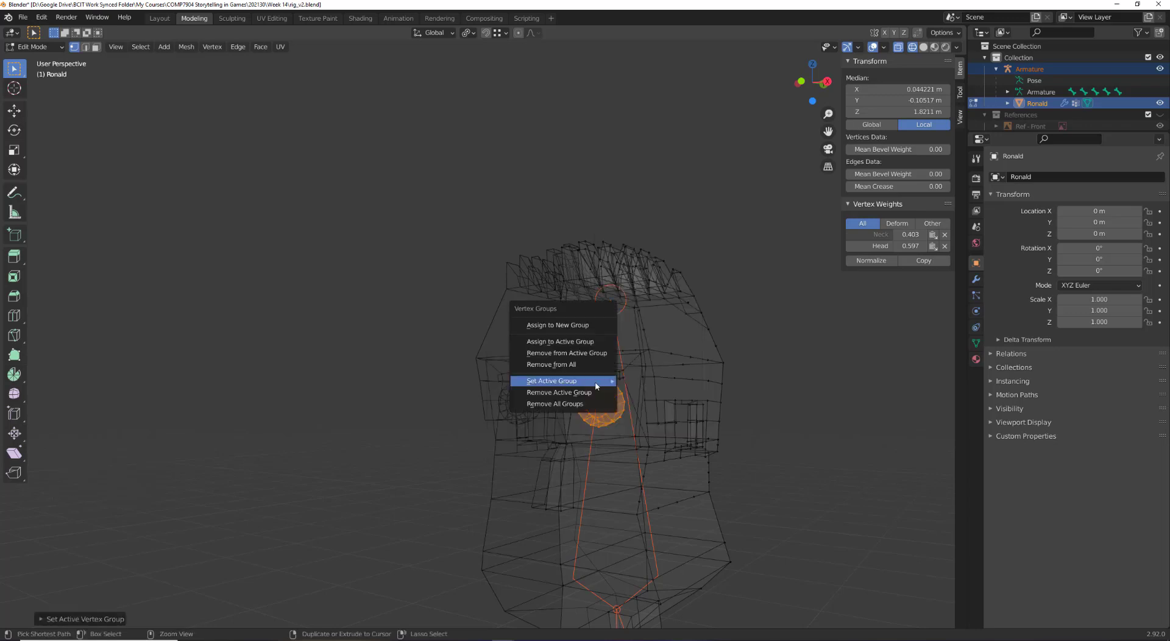
pyautogui.click(580, 342)
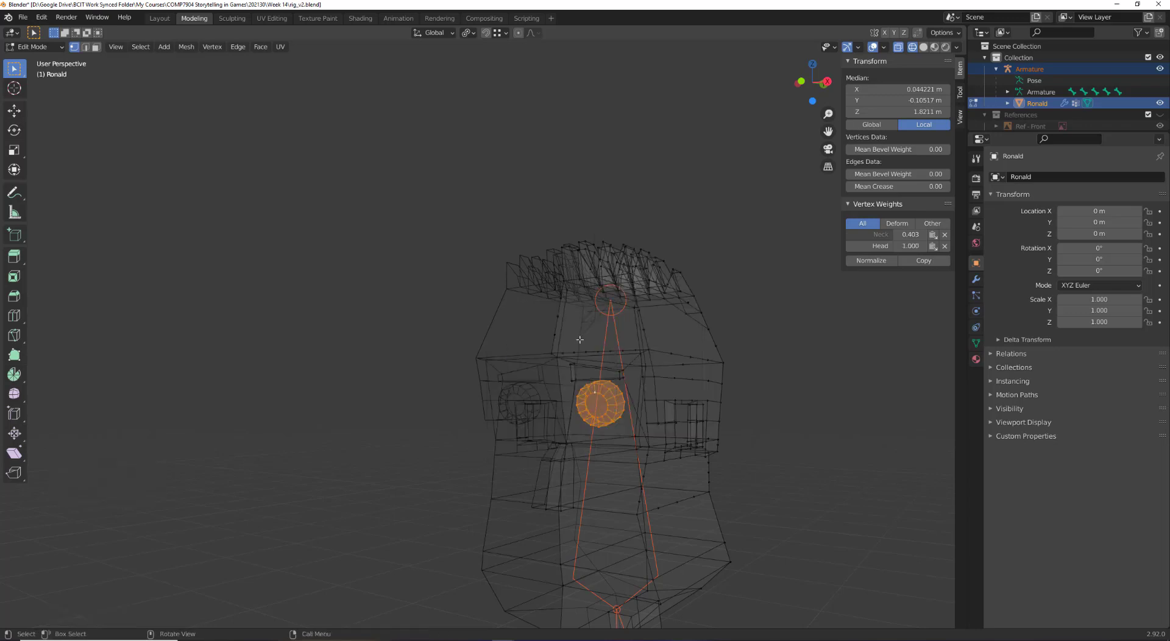
# Remove the Neck weight from the eye's active vertex, then reselect the eye's linked geometry from another vertex
pyautogui.moveTo(617, 413); pyautogui.dragTo(569, 411, button='middle')
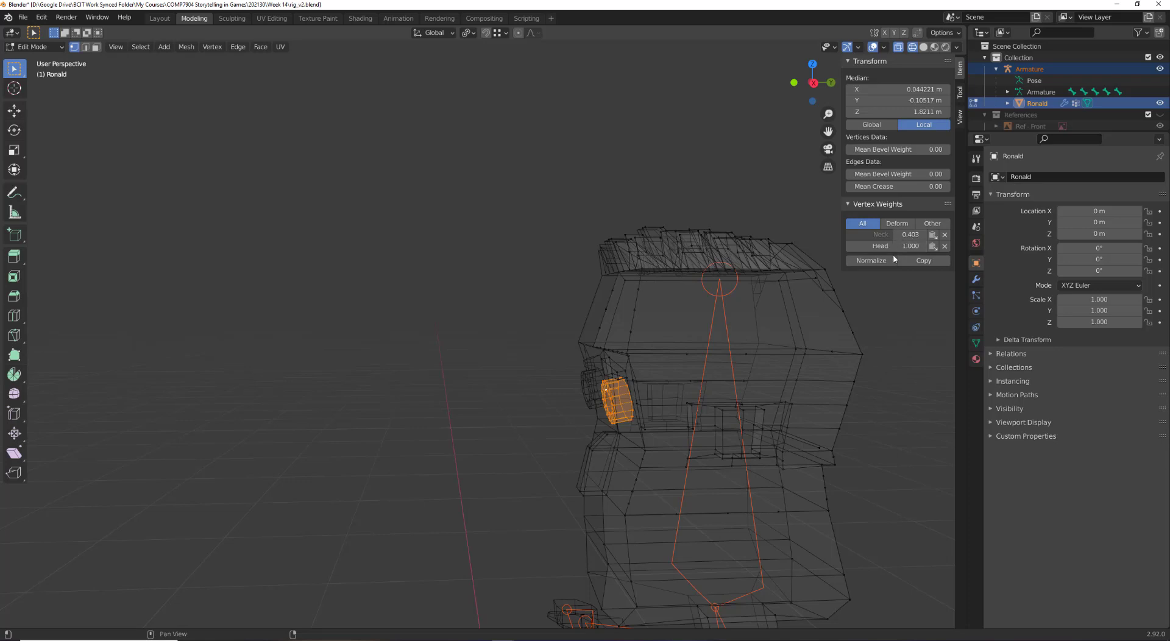
pyautogui.click(944, 235)
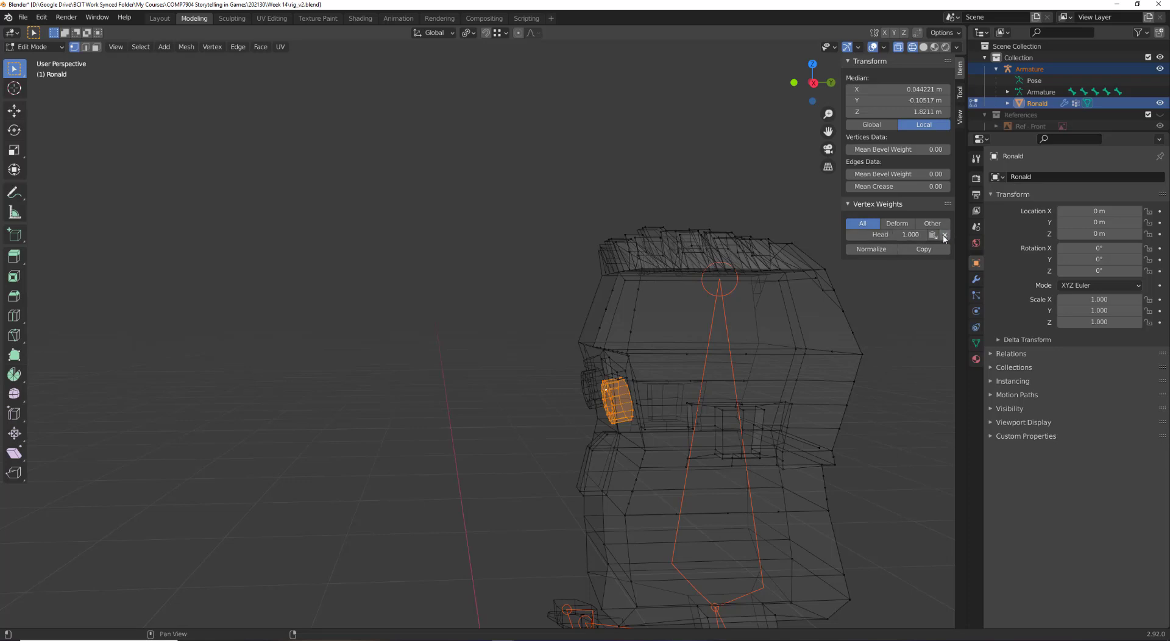
pyautogui.click(610, 403)
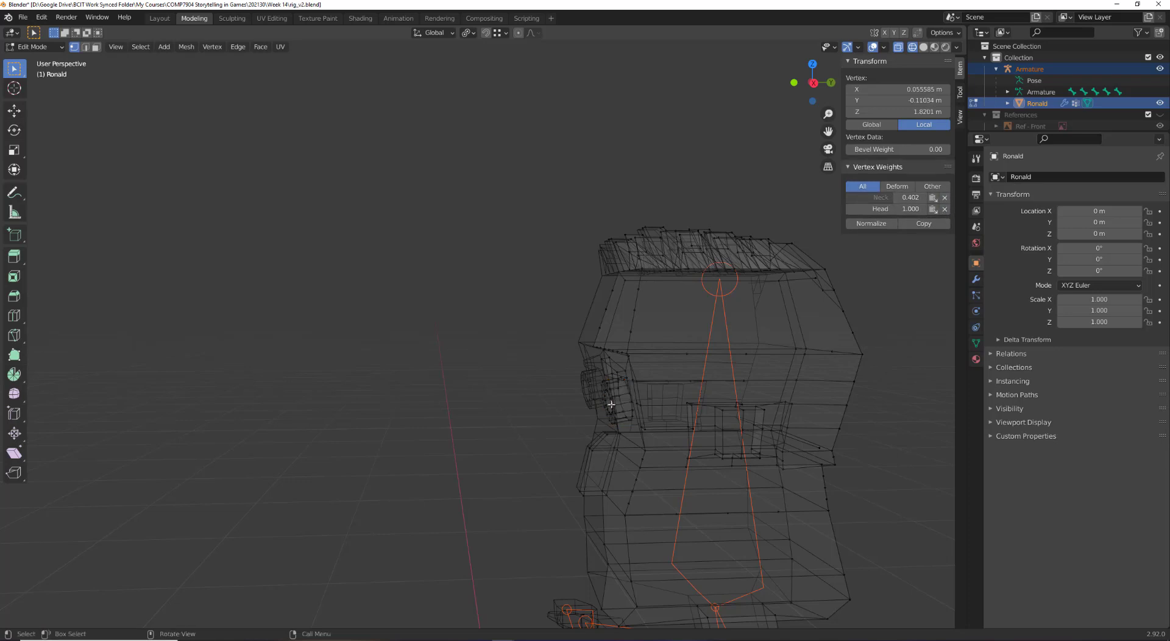
pyautogui.moveTo(611, 404); pyautogui.dragTo(639, 409, button='middle')
pyautogui.press('l')
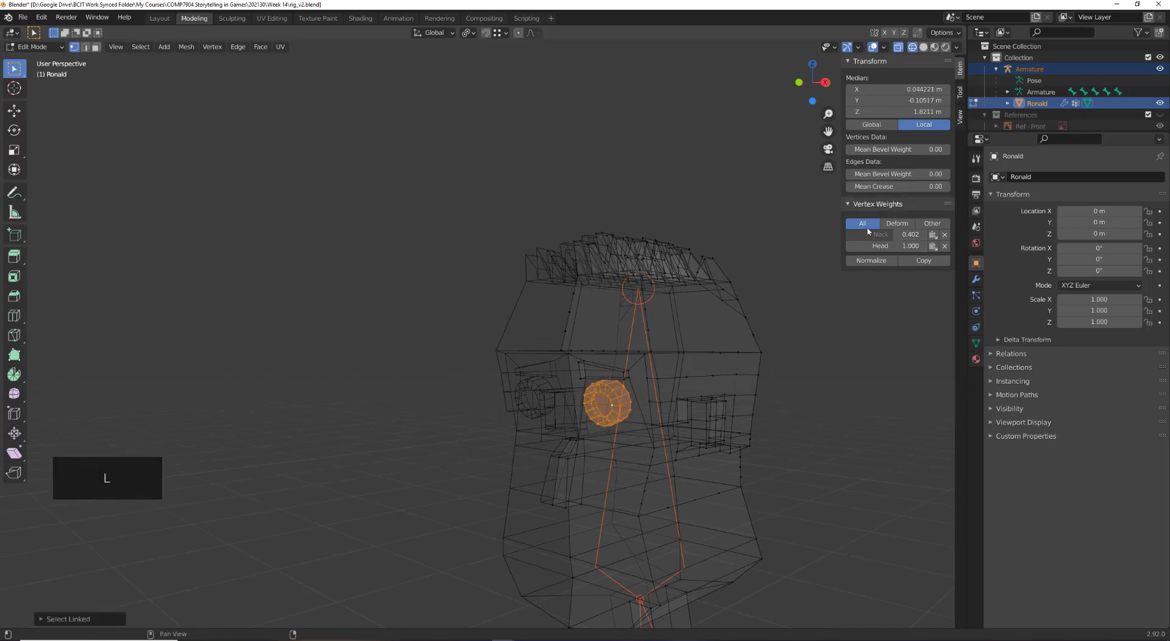
# Check the Neck and Head weights of several individual vertices on the left eye
pyautogui.scroll(5, 735, 424)
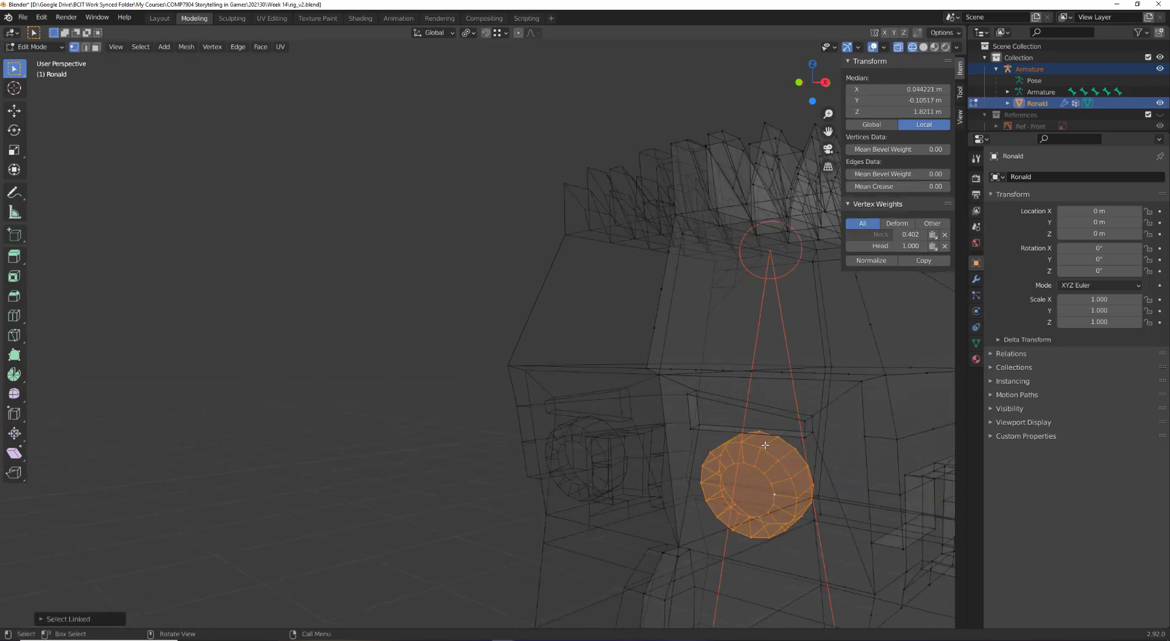
pyautogui.click(756, 451)
pyautogui.click(778, 458)
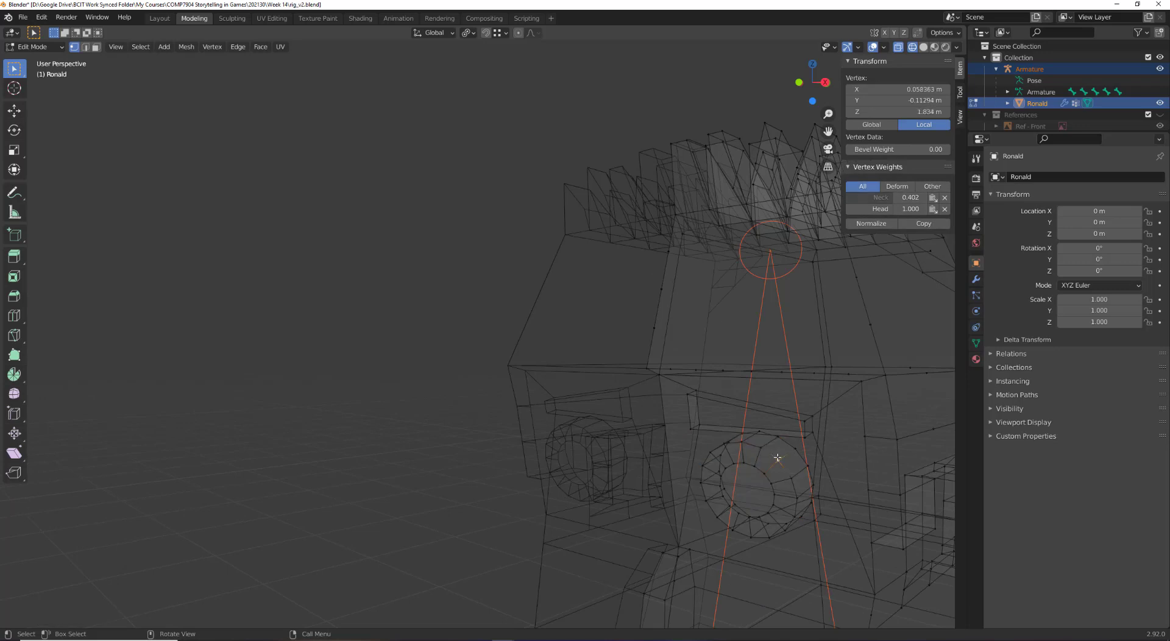
pyautogui.click(747, 439)
pyautogui.click(741, 459)
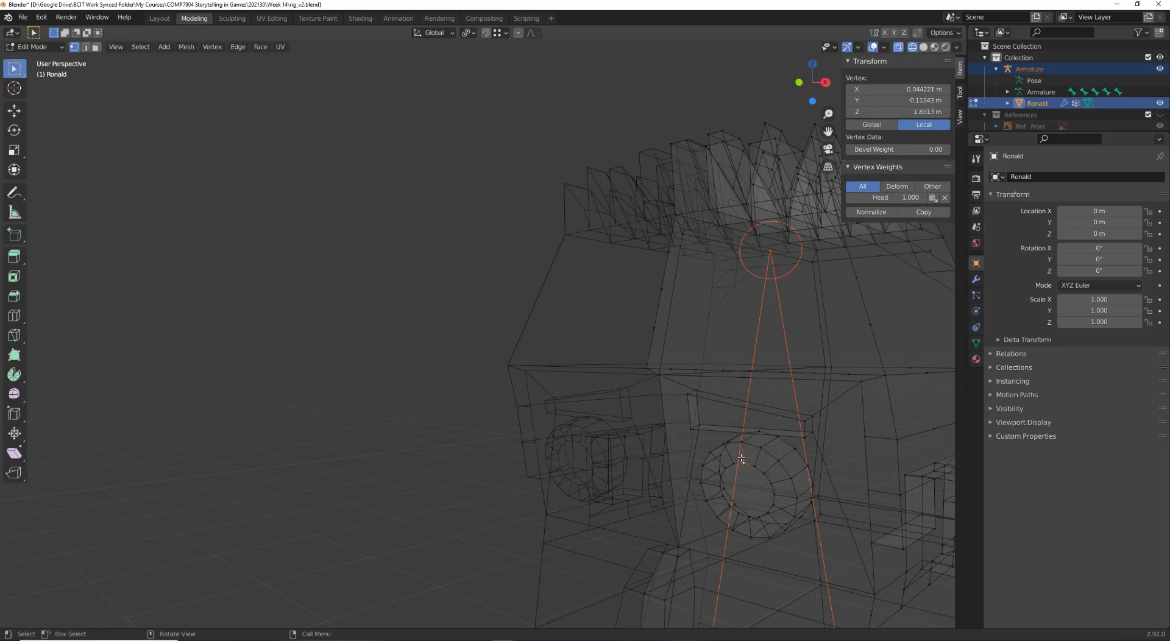
pyautogui.click(758, 465)
pyautogui.click(742, 463)
# Select the eye's linked geometry from different vertices and compare the vertex weights listed for each active vertex
pyautogui.hotkey('shift', 'l')
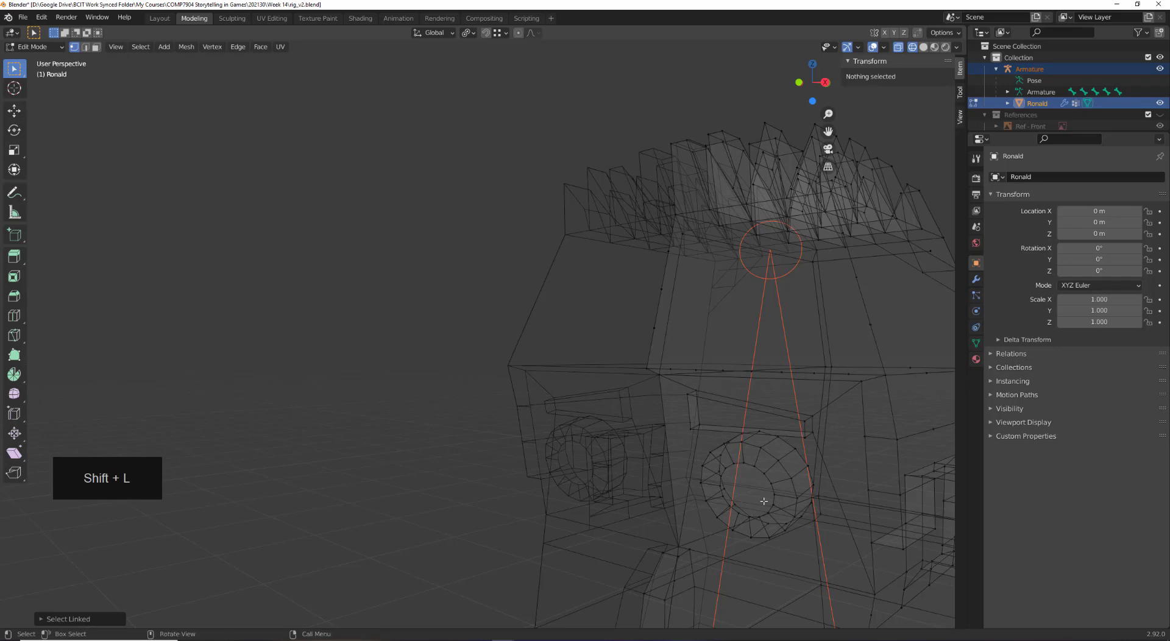
pyautogui.click(741, 462)
pyautogui.press('l')
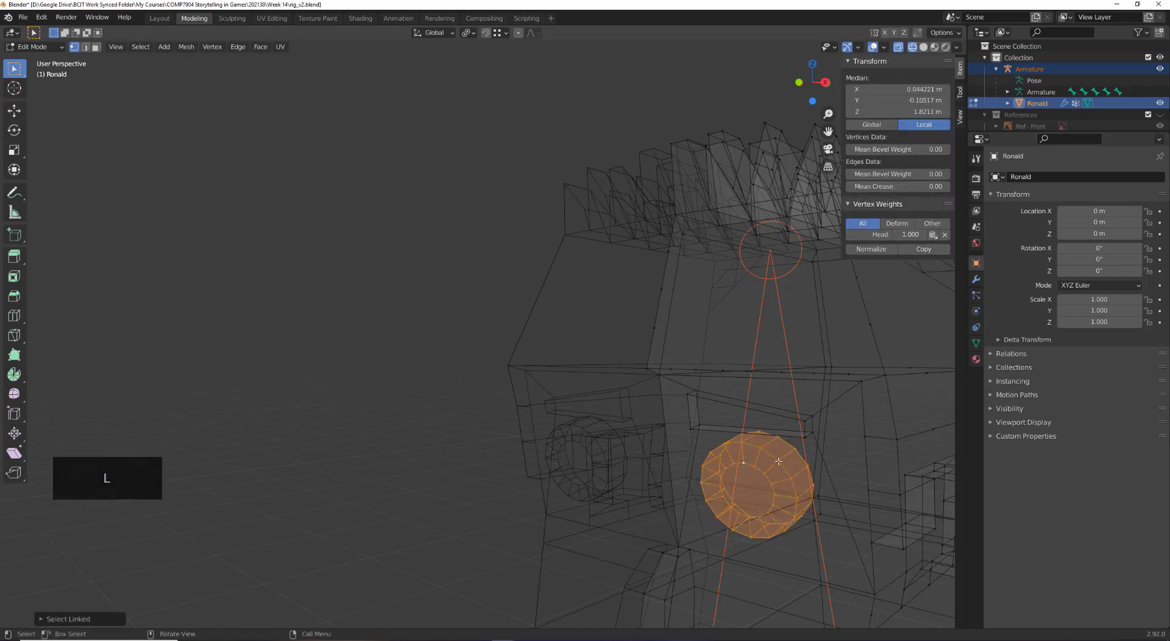
pyautogui.click(753, 469)
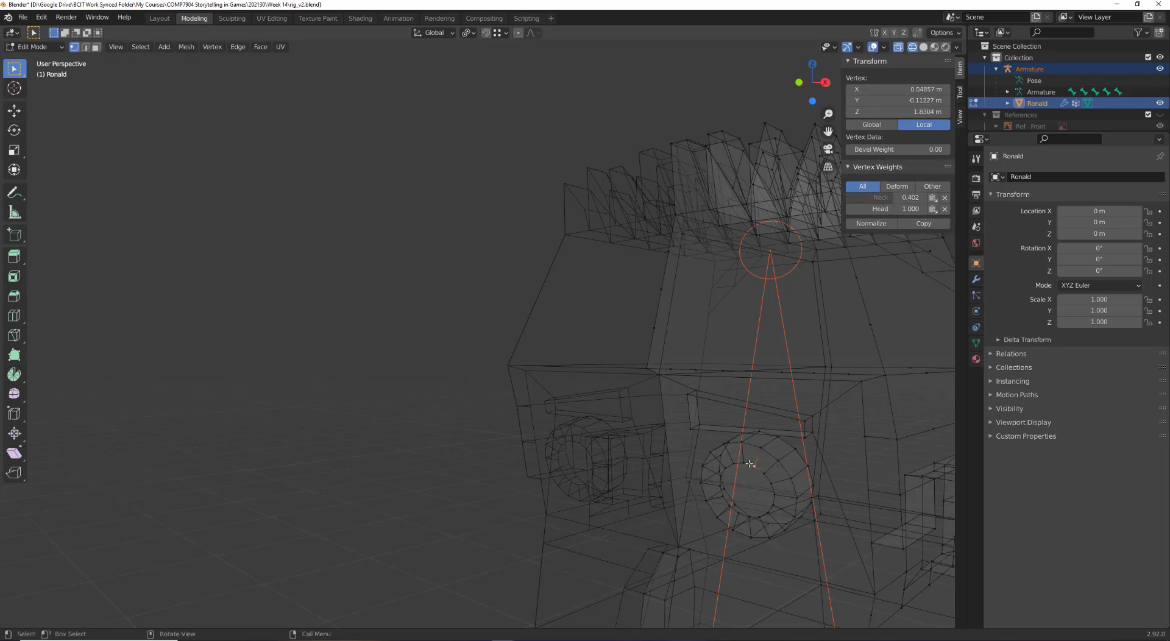
pyautogui.press('l')
pyautogui.click(752, 465)
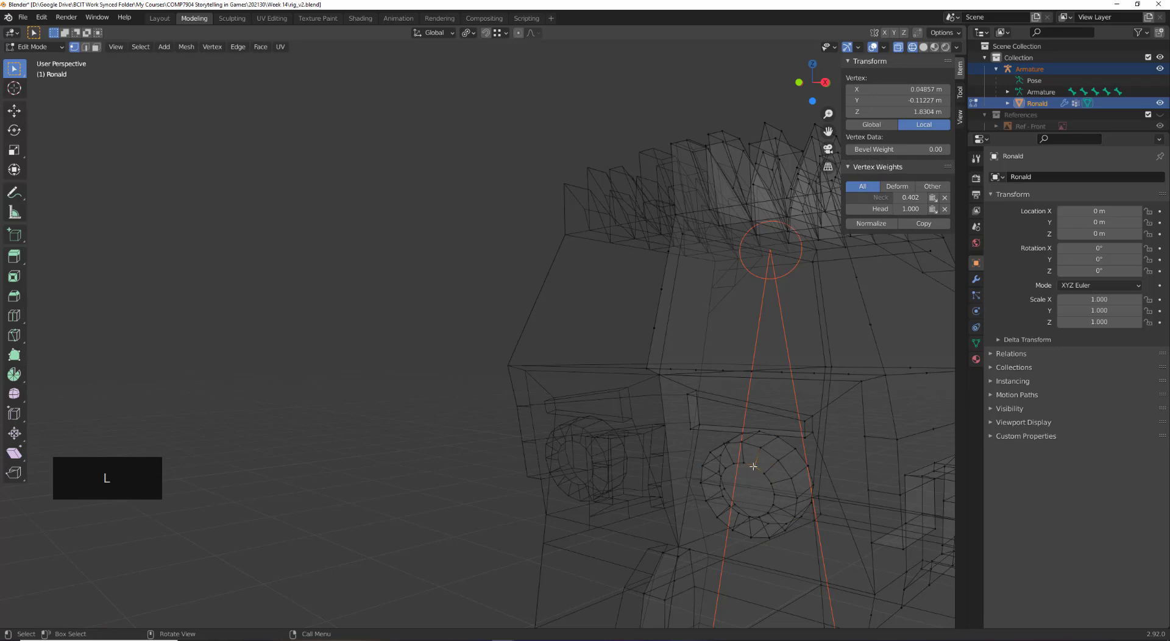
pyautogui.press('l')
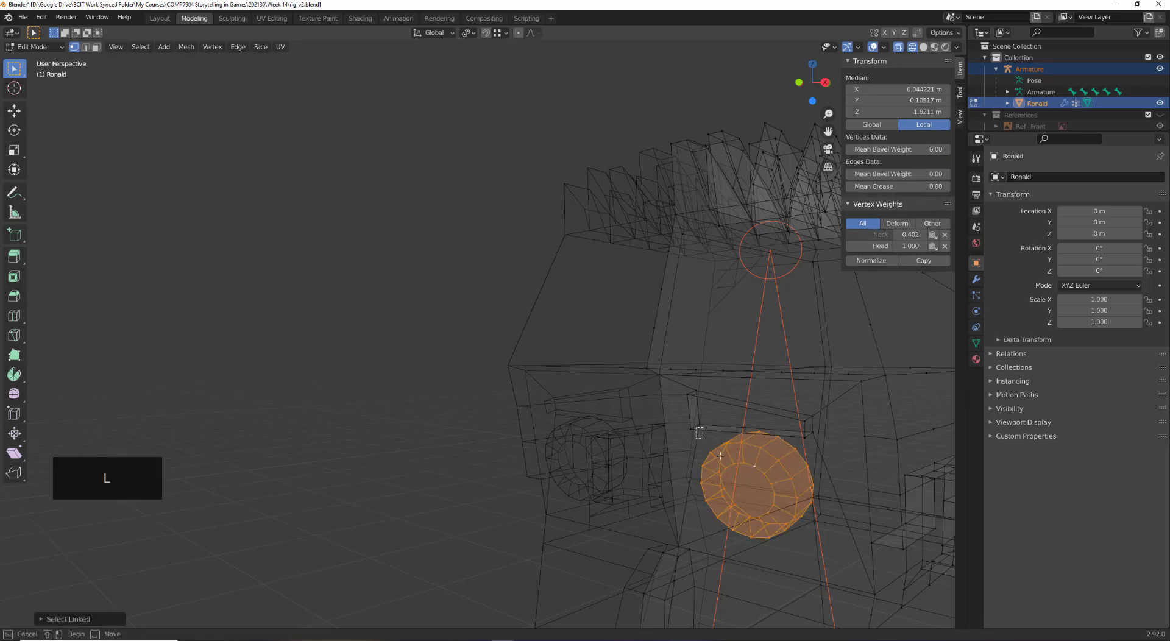
pyautogui.moveTo(696, 427); pyautogui.dragTo(886, 602)
# Select the whole left eye and remove it from the active Head group and from all other vertex groups
pyautogui.click(767, 480)
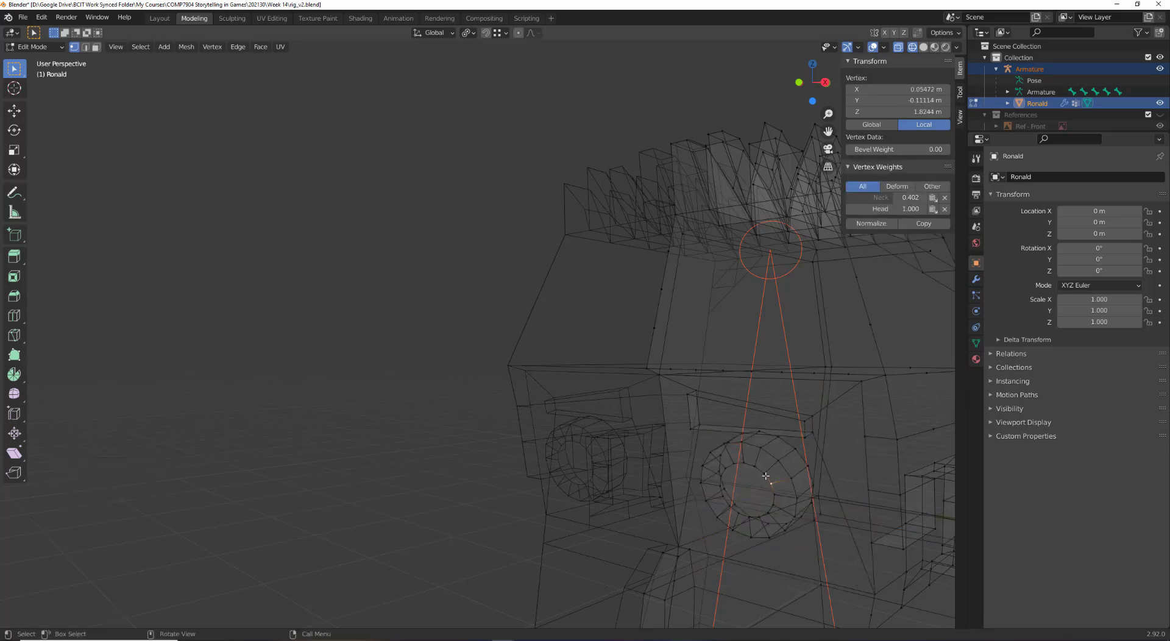
pyautogui.press('l')
pyautogui.hotkey('ctrl', 'g')
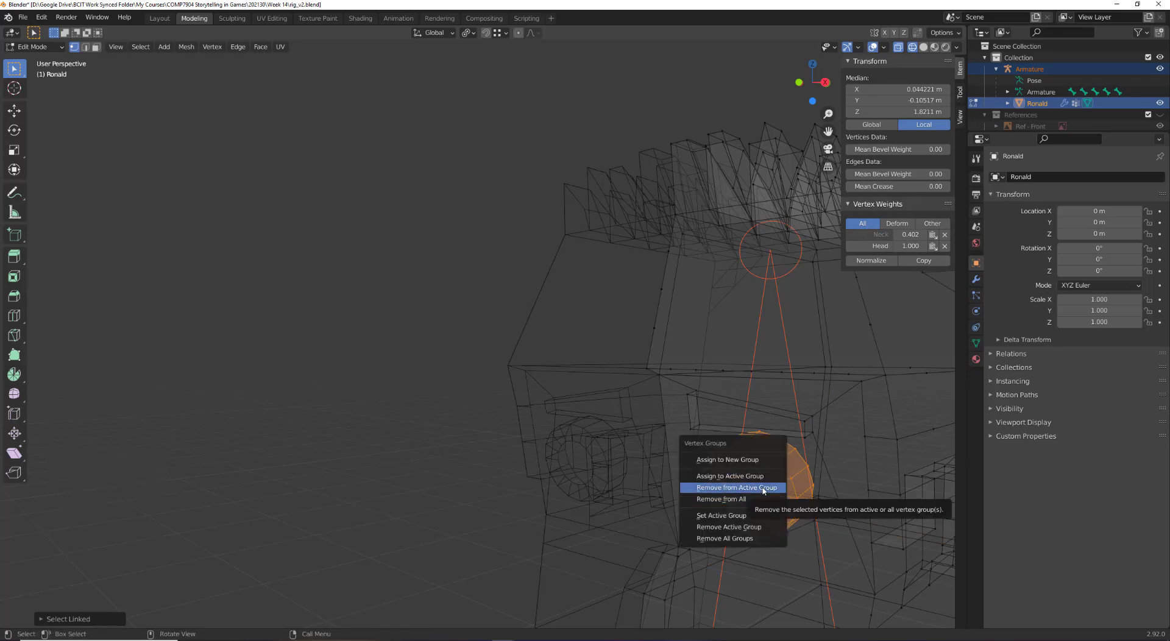
pyautogui.click(764, 488)
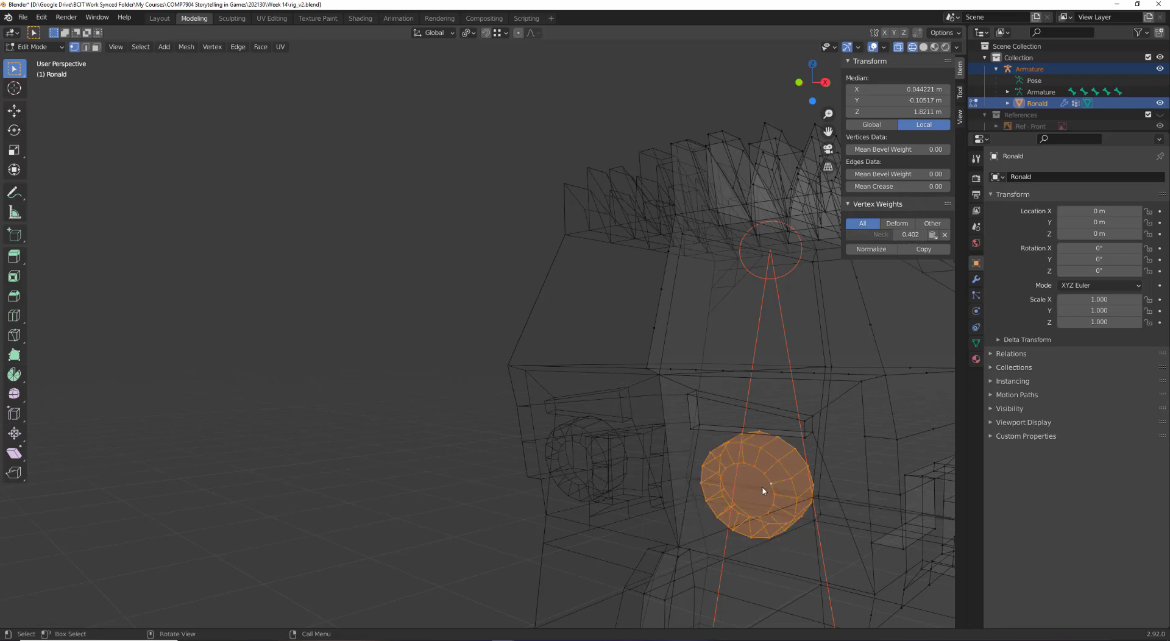
pyautogui.hotkey('ctrl', 'g')
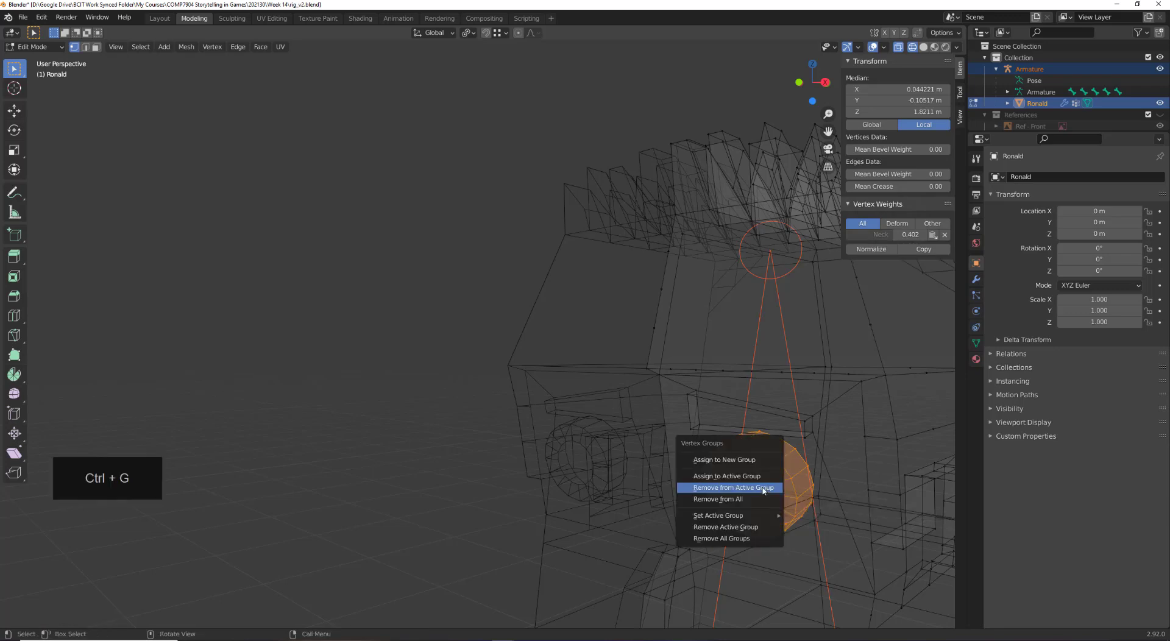
pyautogui.click(762, 491)
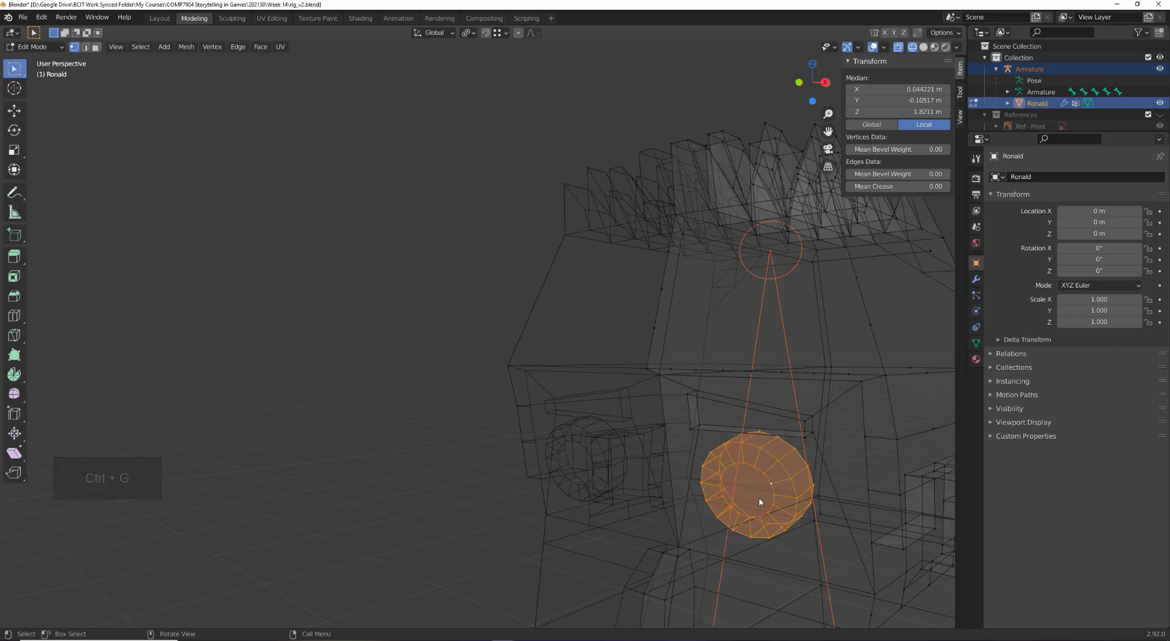
pyautogui.hotkey('ctrl', 'g')
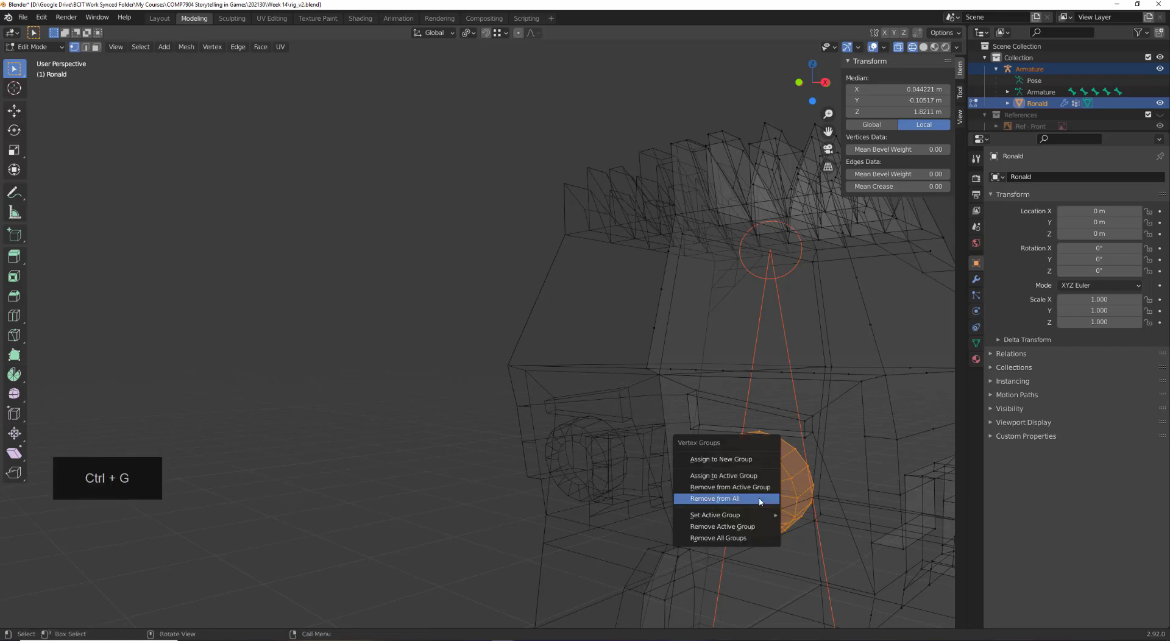
pyautogui.click(760, 500)
# Reselect the left eye's linked geometry, set Head as the active vertex group and assign the eye to it
pyautogui.click(742, 449)
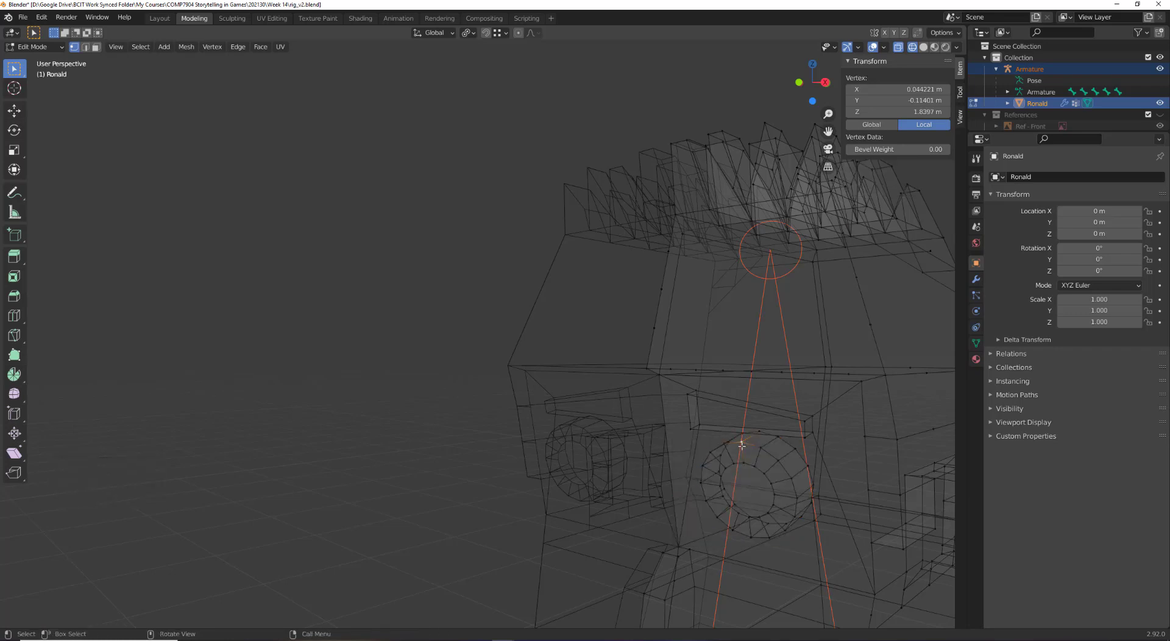
pyautogui.press('l')
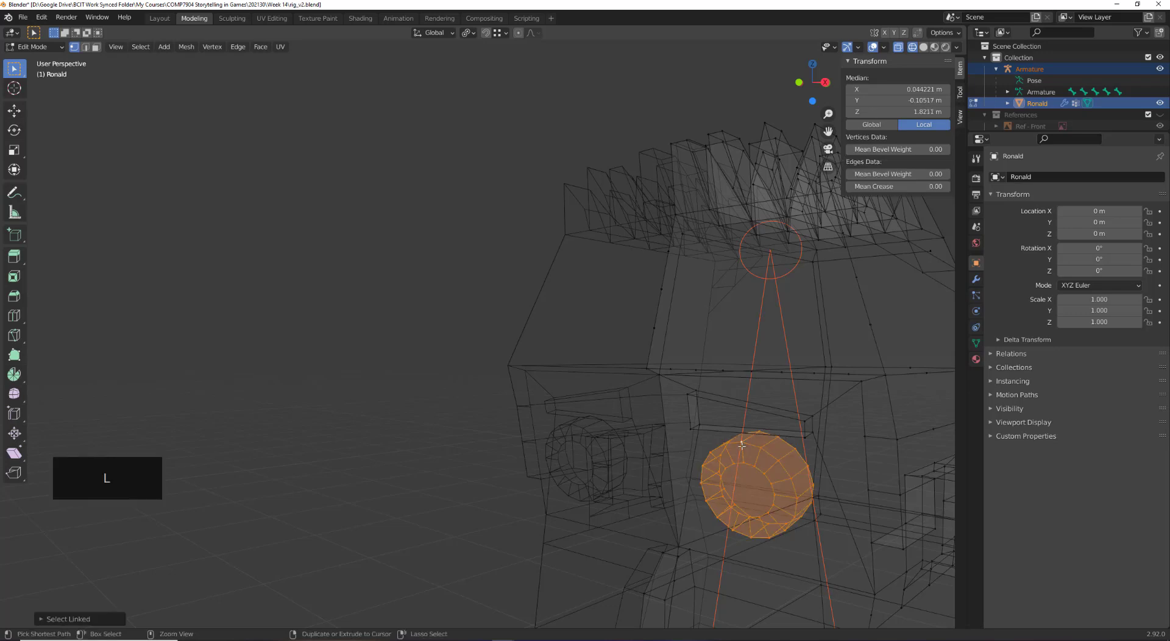
pyautogui.hotkey('ctrl', 'g')
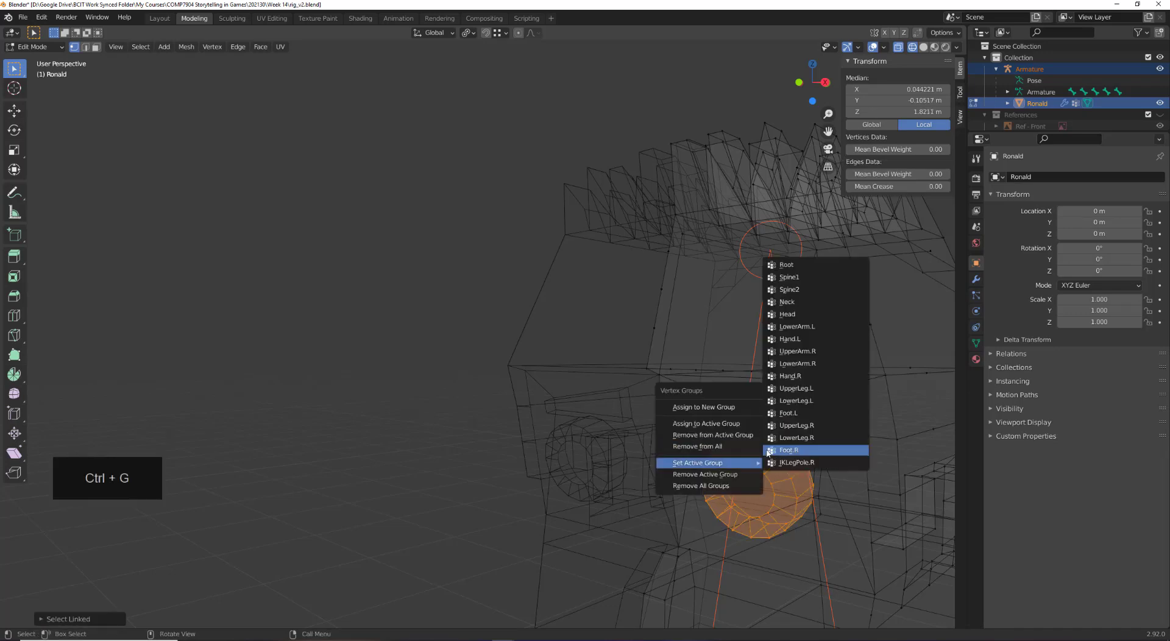
pyautogui.click(703, 446)
pyautogui.hotkey('ctrl', 'g')
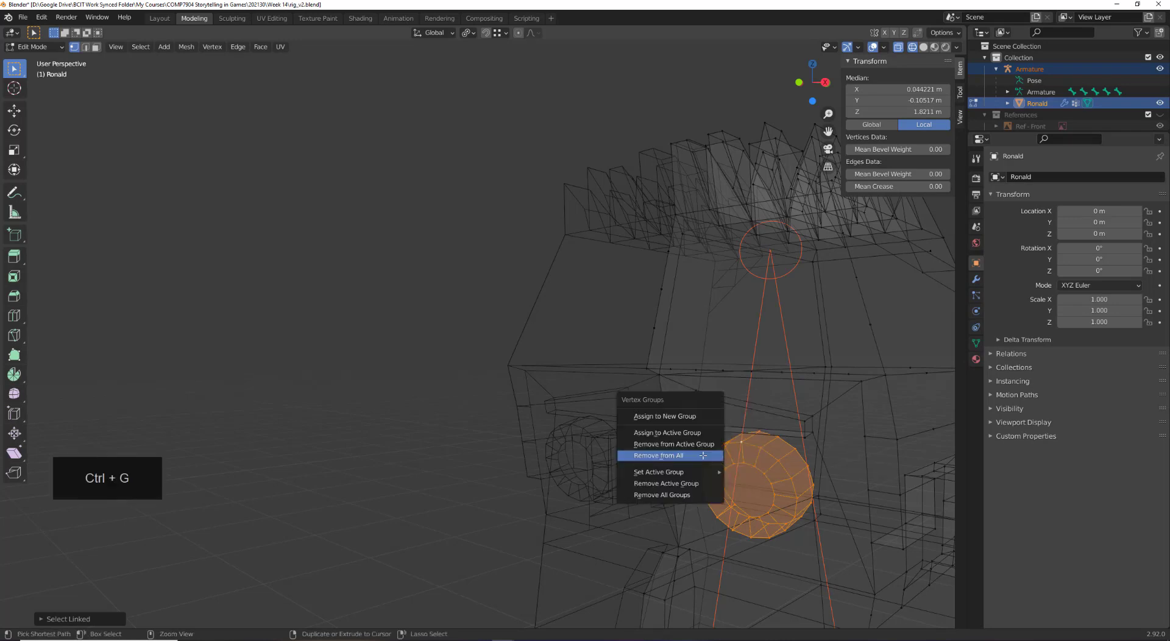
pyautogui.moveTo(695, 473)
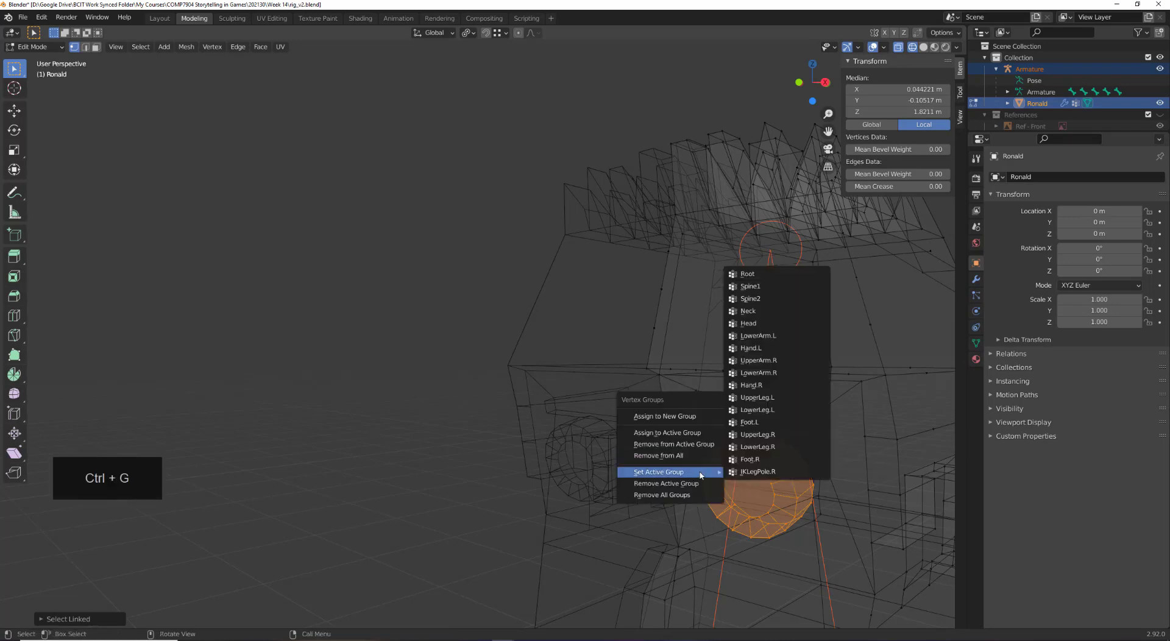
pyautogui.click(757, 325)
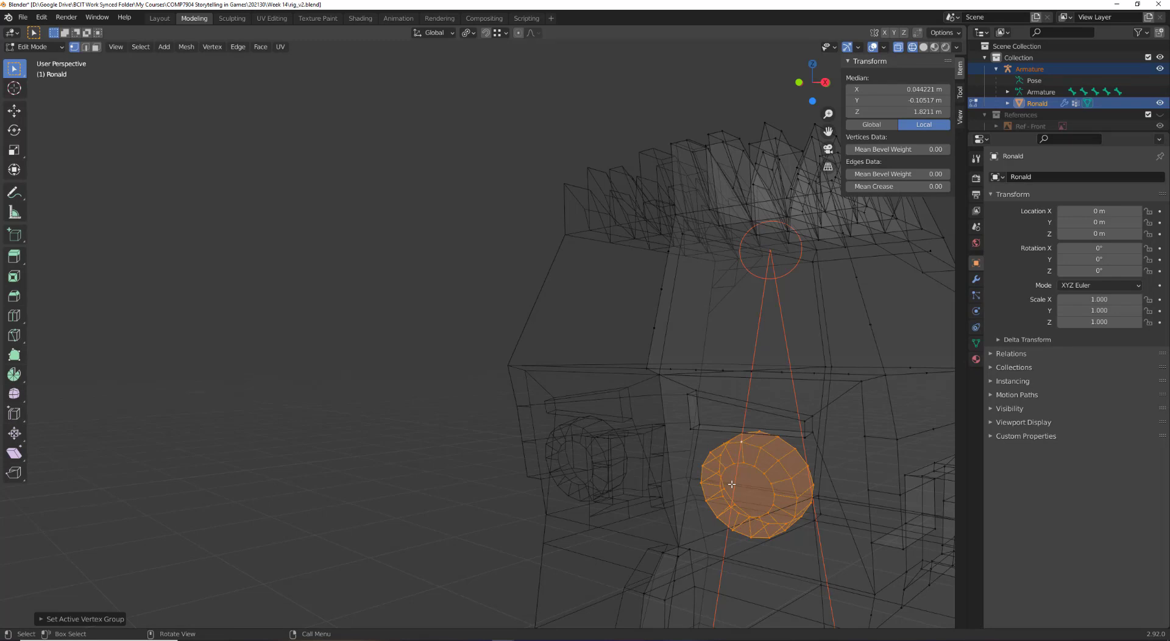
pyautogui.hotkey('ctrl', 'g')
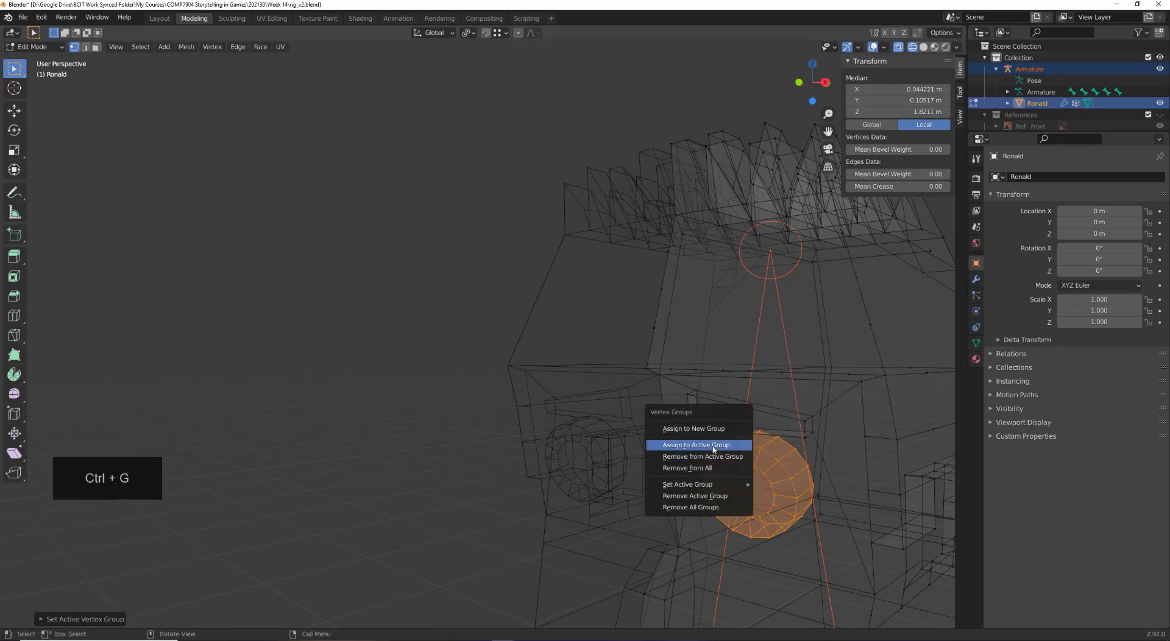
pyautogui.click(714, 451)
# Check the vertex group weights on individual vertices of the left eye
pyautogui.click(734, 499)
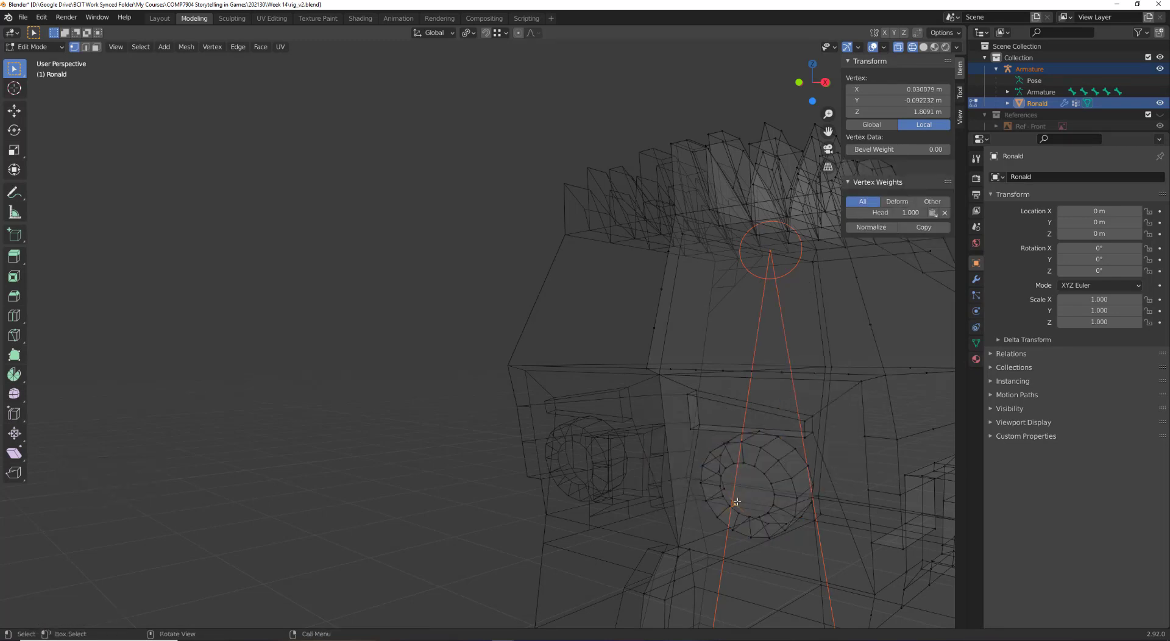
pyautogui.click(763, 450)
pyautogui.click(741, 442)
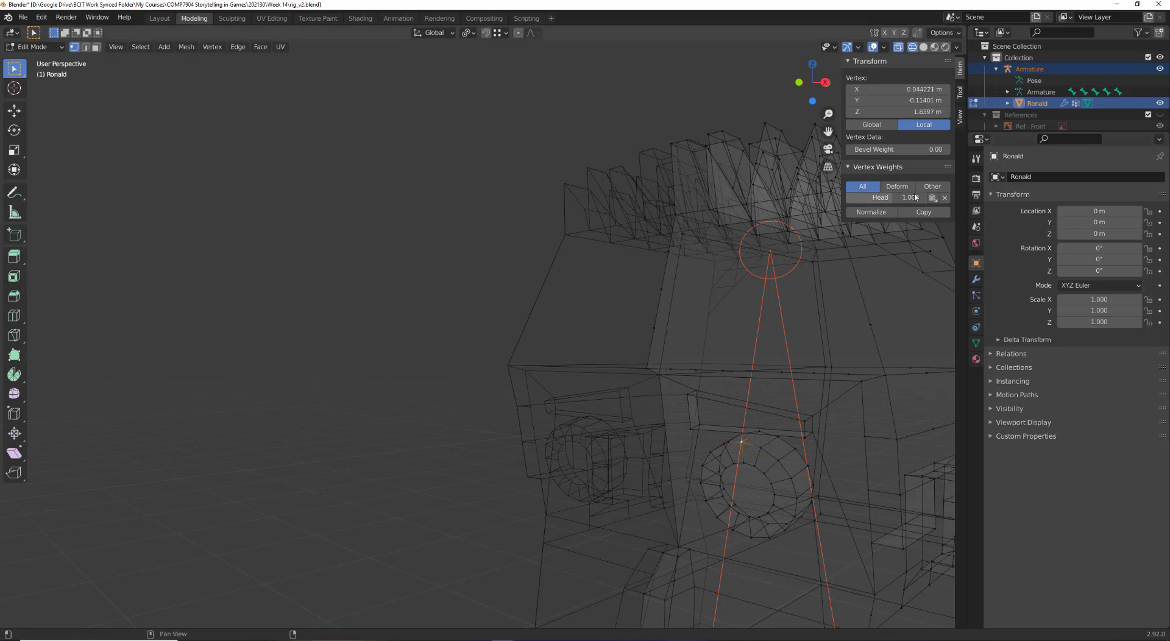
pyautogui.click(923, 211)
# Return the mesh to Weight Paint mode and deselect all bones
pyautogui.moveTo(722, 223); pyautogui.dragTo(749, 324, button='middle')
pyautogui.scroll(-6, 750, 325)
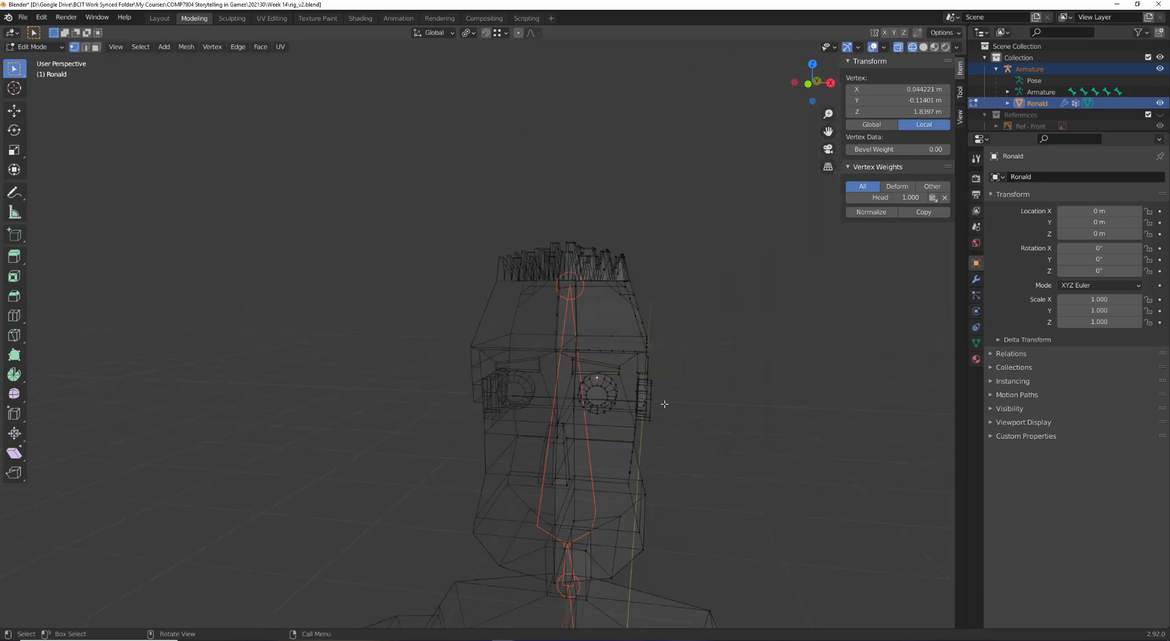
pyautogui.press('Tab')
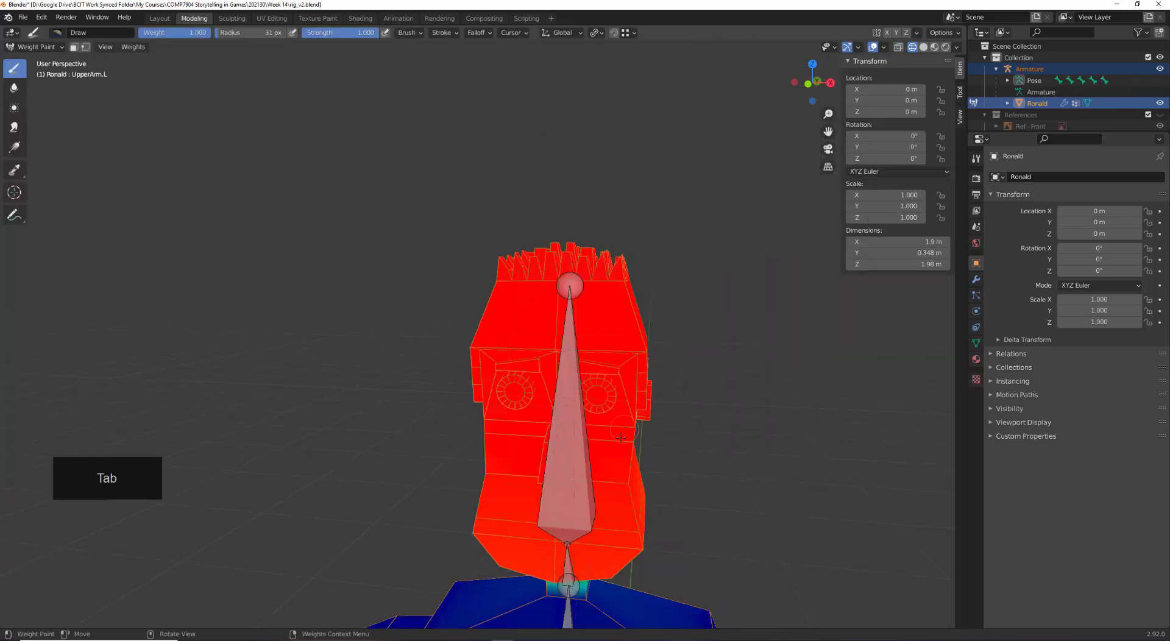
pyautogui.keyDown('shift'); pyautogui.moveTo(603, 484); pyautogui.dragTo(579, 314, button='middle'); pyautogui.keyUp('shift')
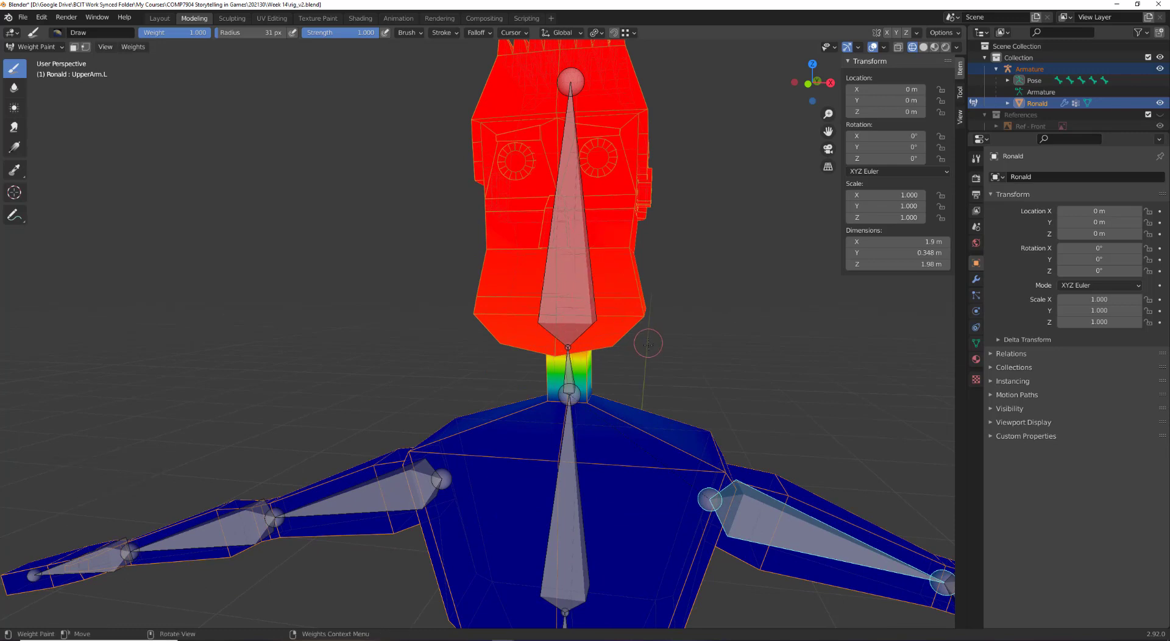
pyautogui.hotkey('alt', 'a')
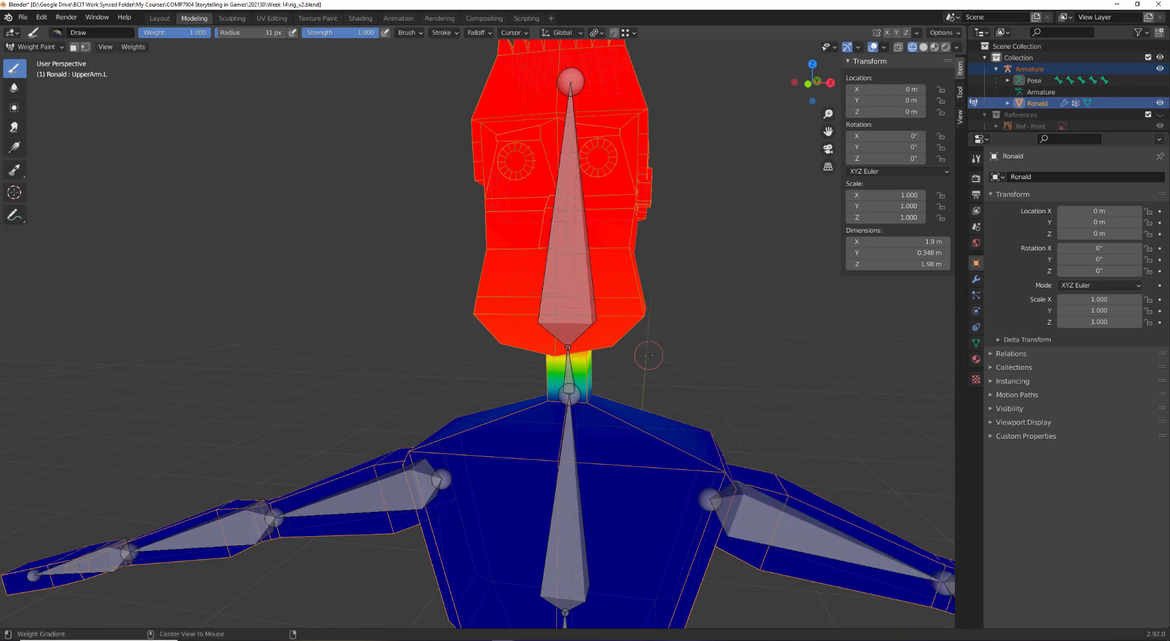
# View the Head bone's weights, then deselect it and view the left upper arm bone's weights
pyautogui.keyDown('ctrl'); pyautogui.click(583, 291); pyautogui.keyUp('ctrl')
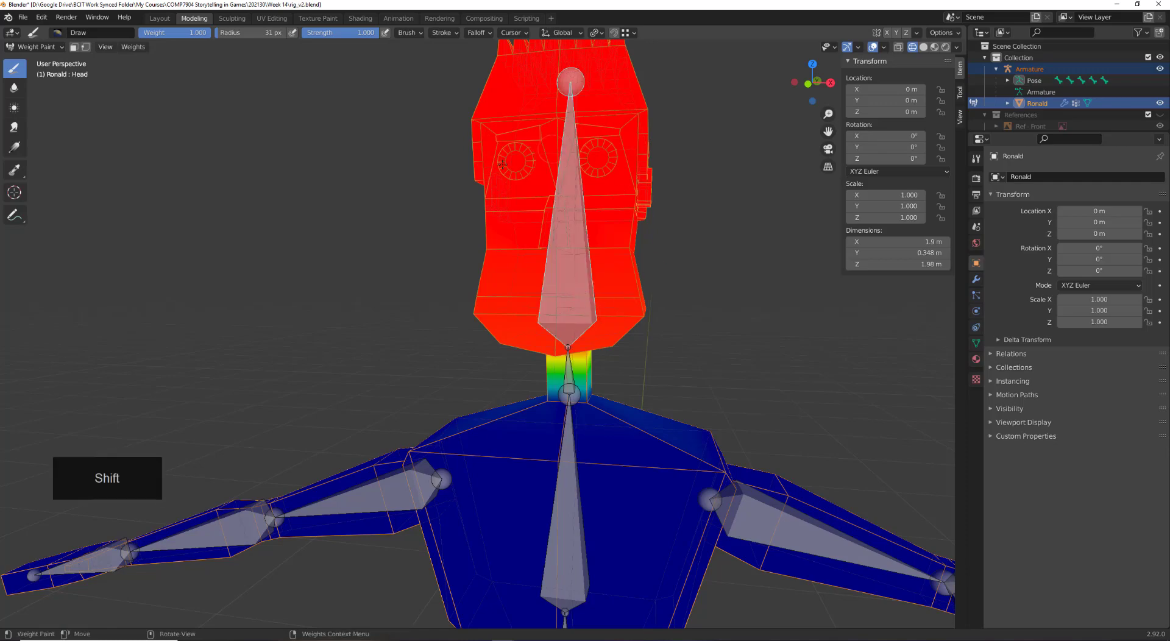
pyautogui.moveTo(554, 243); pyautogui.dragTo(583, 280, button='middle')
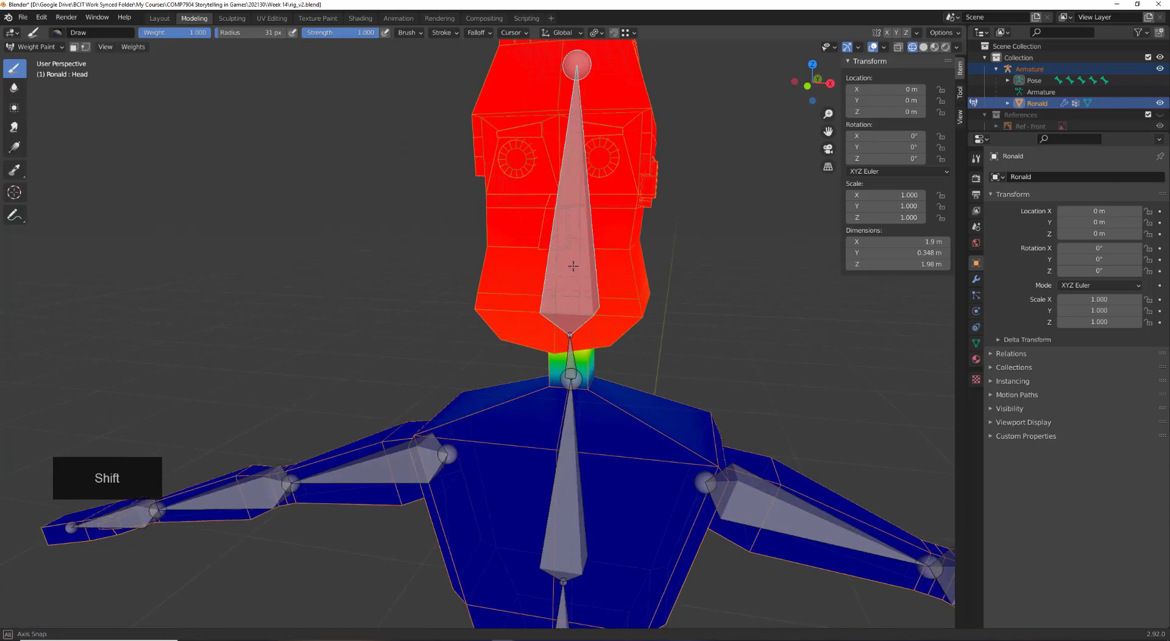
pyautogui.hotkey('alt', 'a')
pyautogui.keyDown('ctrl'); pyautogui.click(774, 510); pyautogui.keyUp('ctrl')
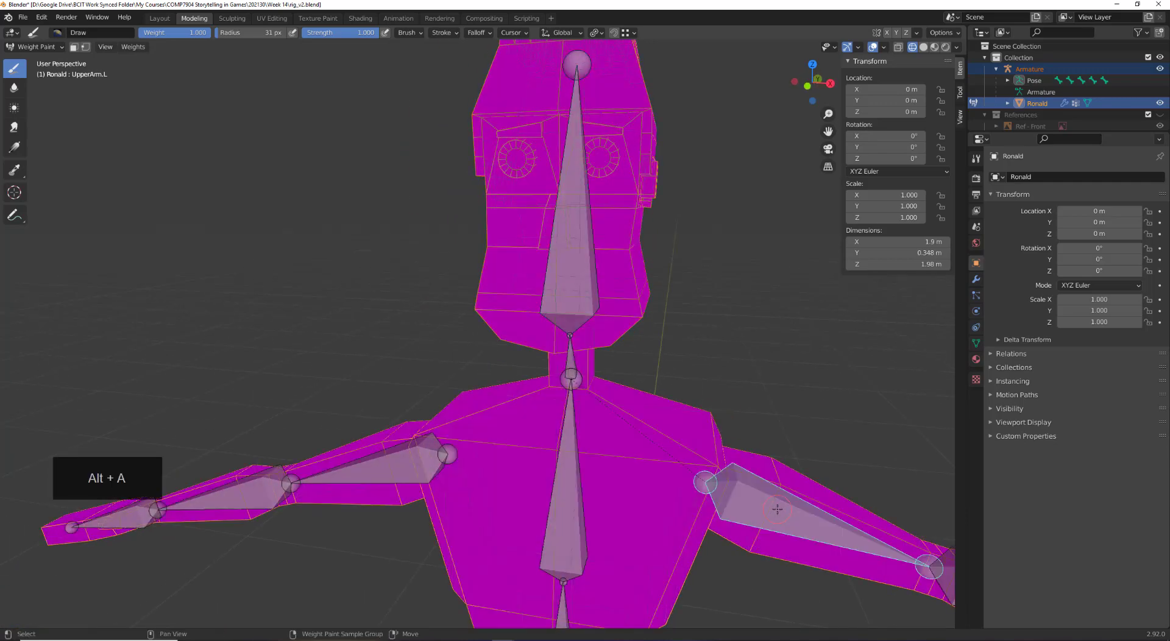
pyautogui.click(799, 504)
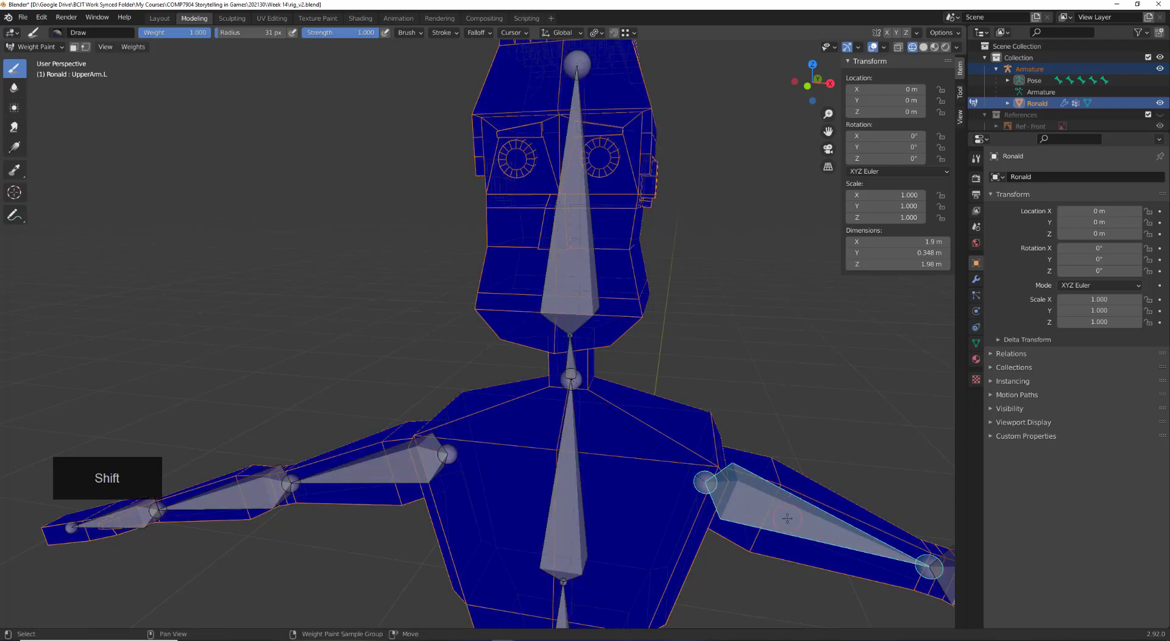
pyautogui.scroll(-3, 787, 517)
pyautogui.moveTo(787, 518); pyautogui.dragTo(630, 301, button='middle')
pyautogui.scroll(1, 630, 301)
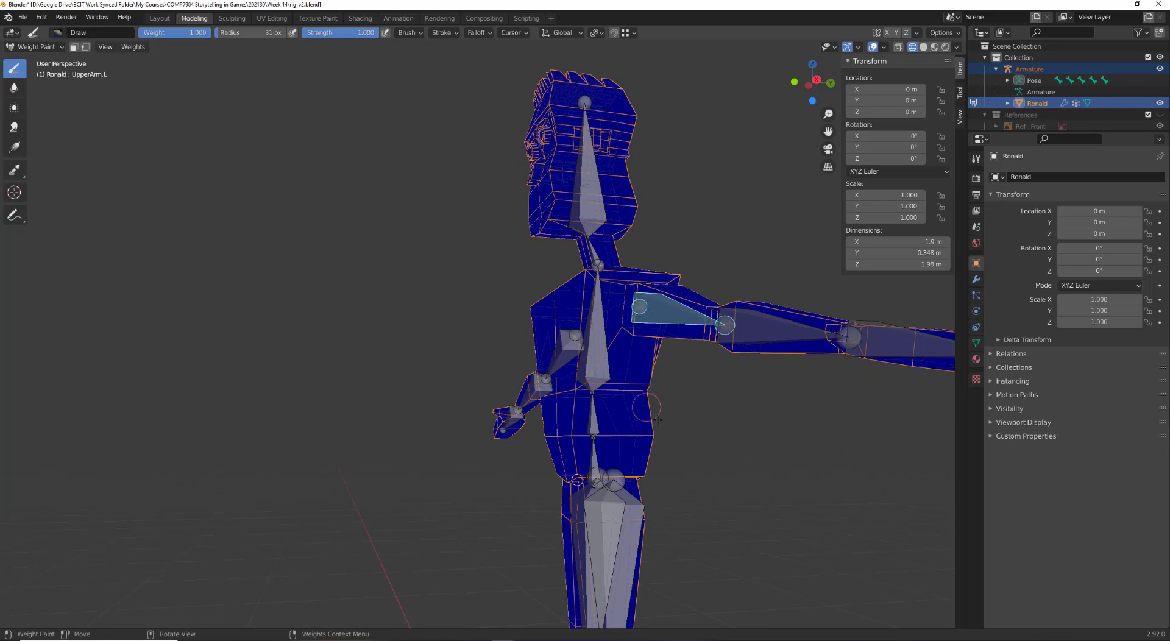
pyautogui.scroll(-3, 658, 420)
pyautogui.moveTo(658, 420); pyautogui.dragTo(635, 463, button='middle')
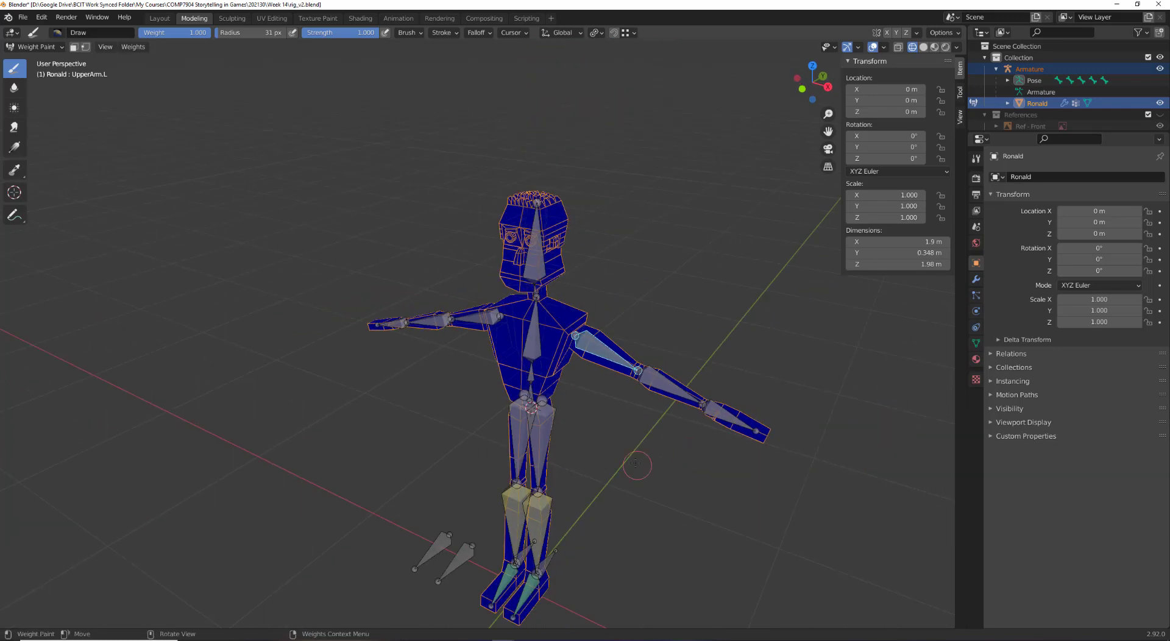
# Try to add the left lower arm and left thigh bones to the bone selection
pyautogui.keyDown('shift'); pyautogui.click(656, 374); pyautogui.keyUp('shift')
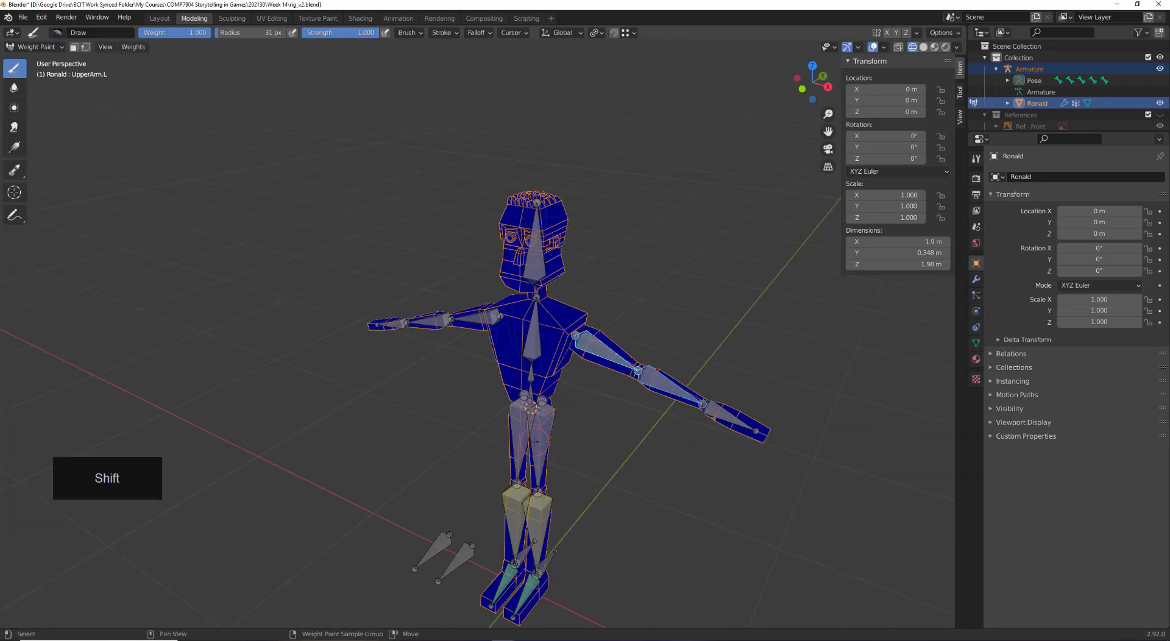
pyautogui.keyDown('shift'); pyautogui.click(534, 440); pyautogui.keyUp('shift')
pyautogui.keyDown('shift'); pyautogui.click(591, 365); pyautogui.keyUp('shift')
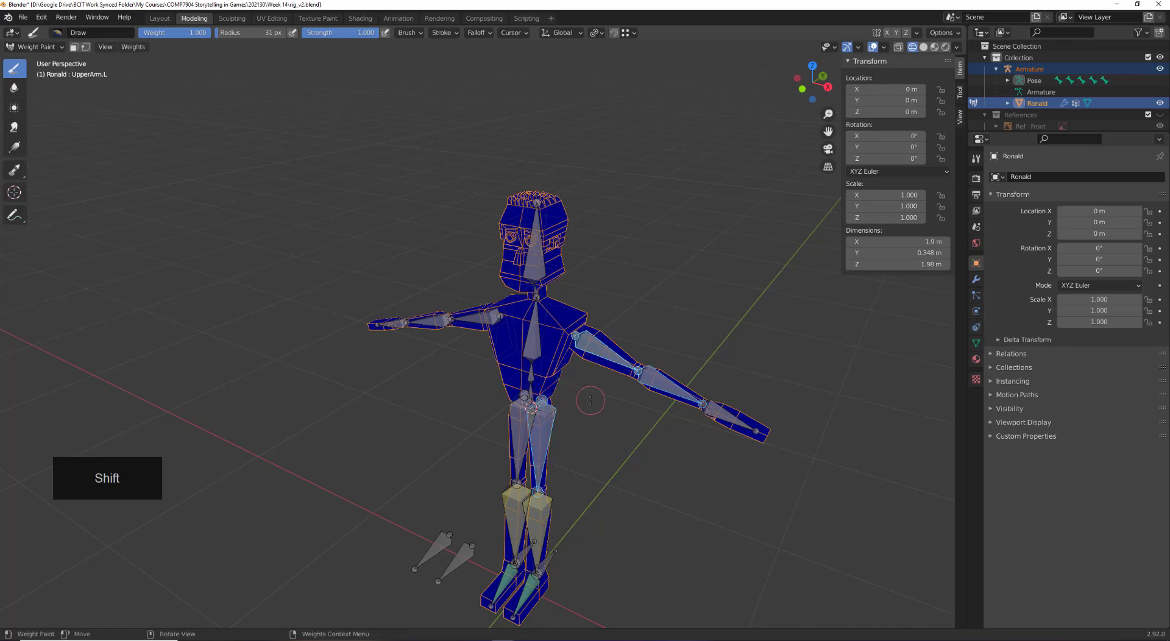
pyautogui.scroll(4, 583, 397)
pyautogui.keyDown('shift'); pyautogui.rightClick(584, 443); pyautogui.keyUp('shift')
pyautogui.hotkey('ctrl', 'a')
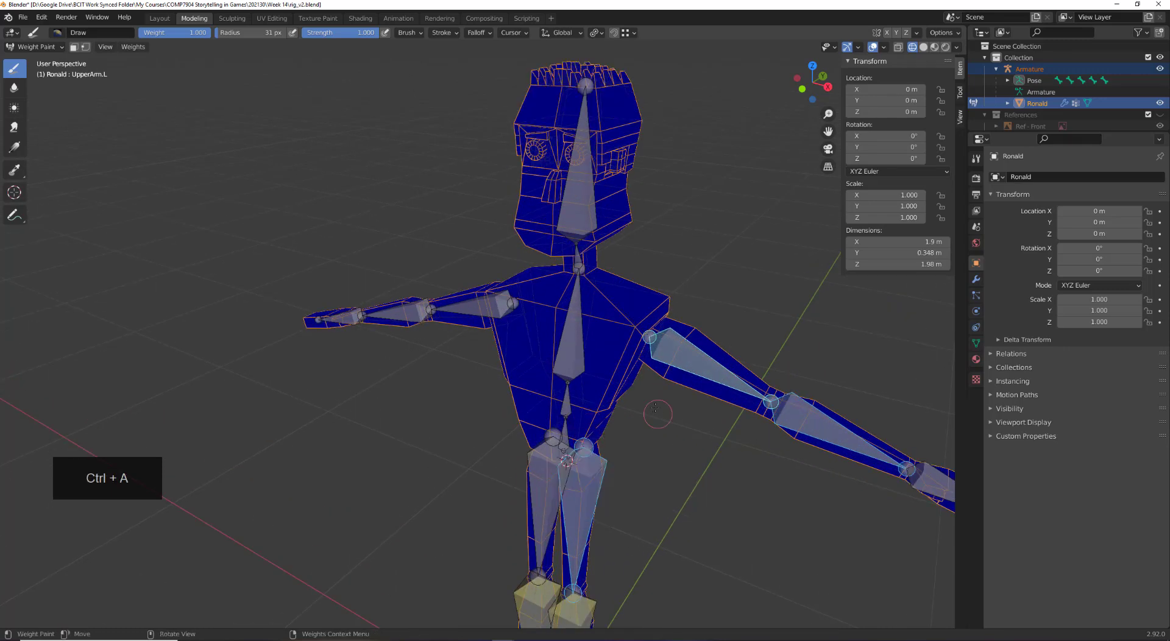
pyautogui.press('Escape')
pyautogui.keyDown('shift'); pyautogui.click(672, 356); pyautogui.keyUp('shift')
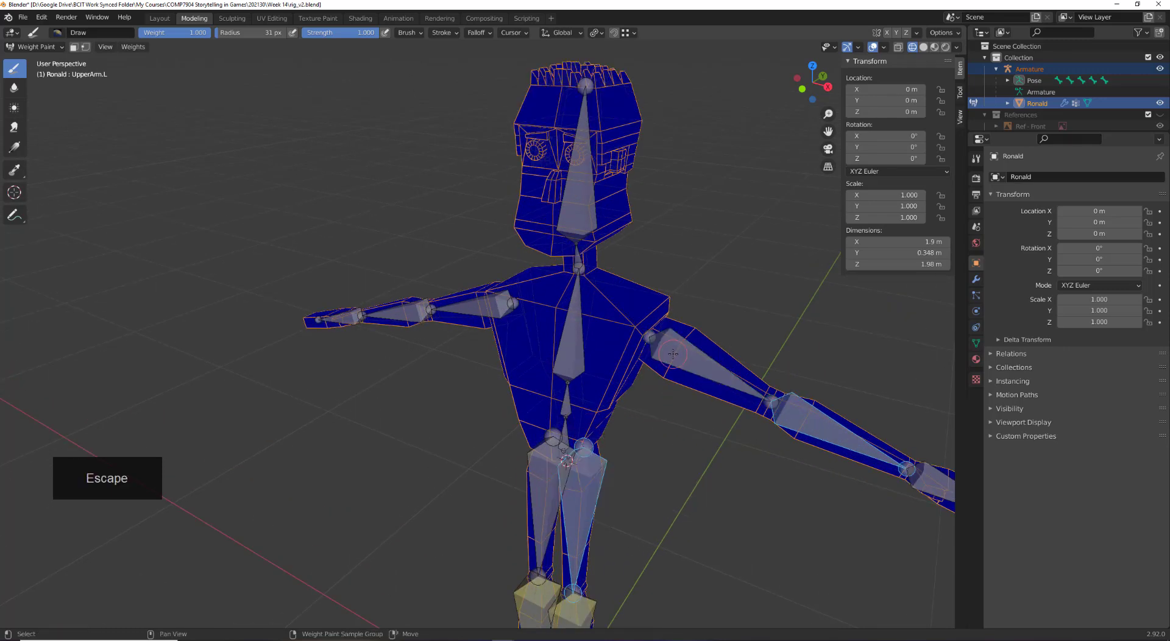
pyautogui.press('l')
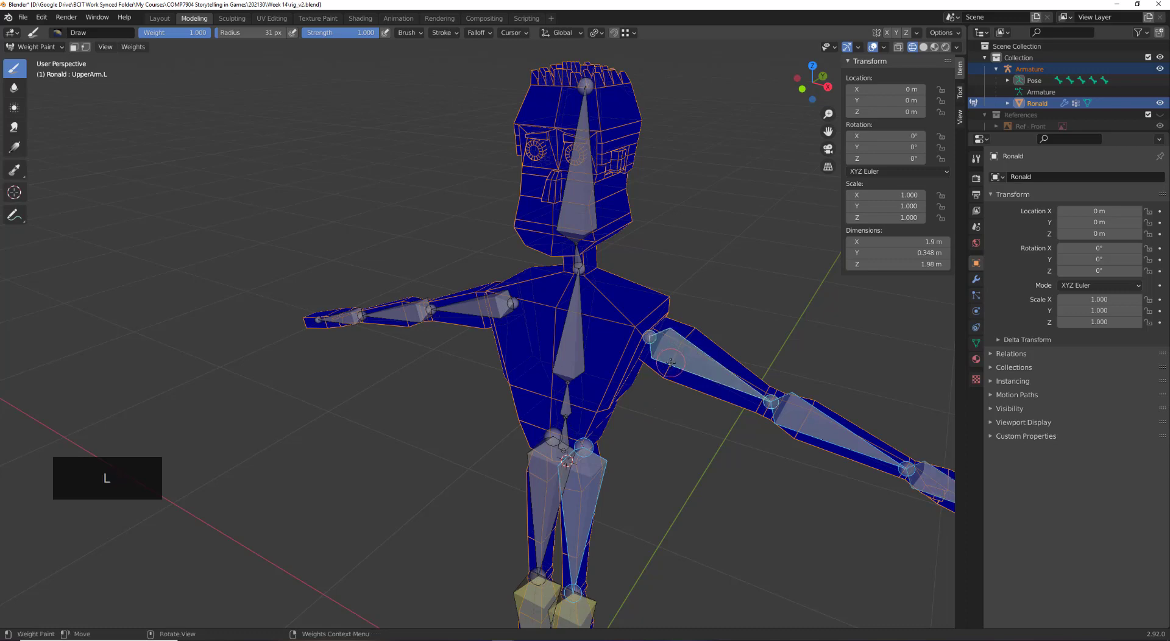
pyautogui.press('Escape')
# Clear the bone selection and check the left upper arm's weights, then those of the left lower arm
pyautogui.hotkey('alt', 'a')
pyautogui.keyDown('shift'); pyautogui.click(690, 369); pyautogui.keyUp('shift')
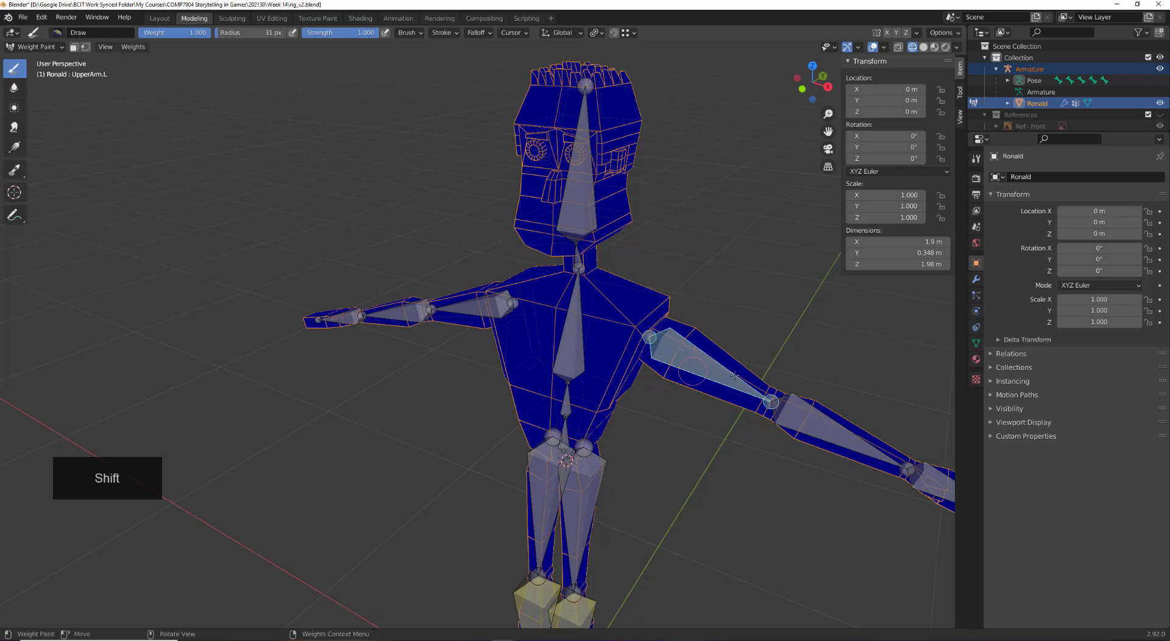
pyautogui.moveTo(712, 385); pyautogui.dragTo(746, 366, button='middle')
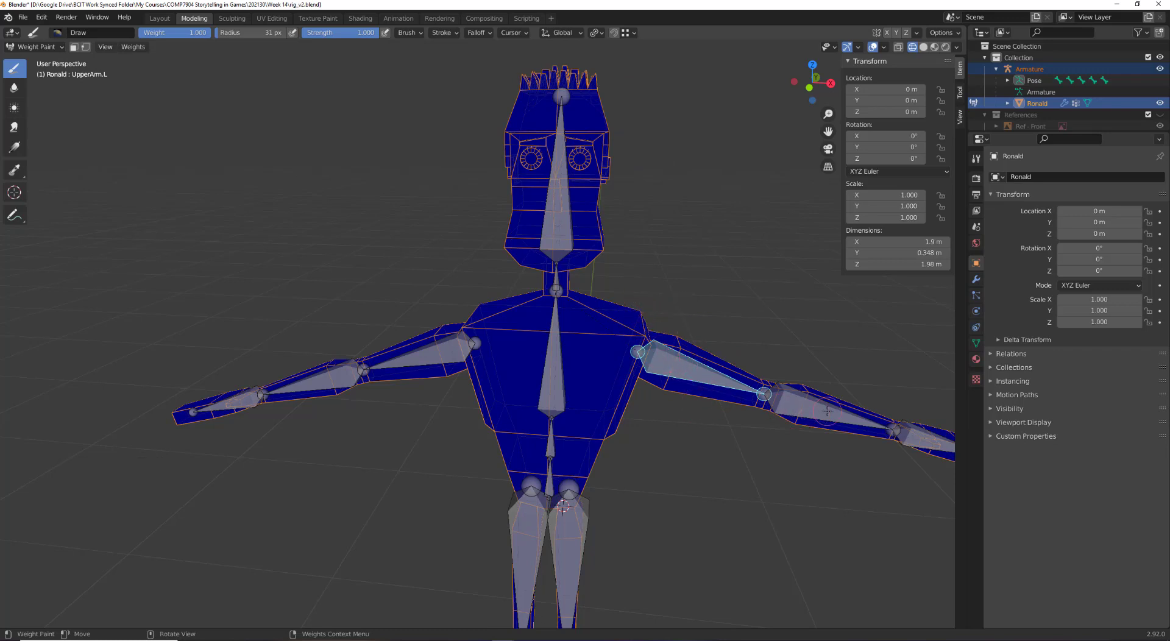
pyautogui.hotkey('alt', 'a')
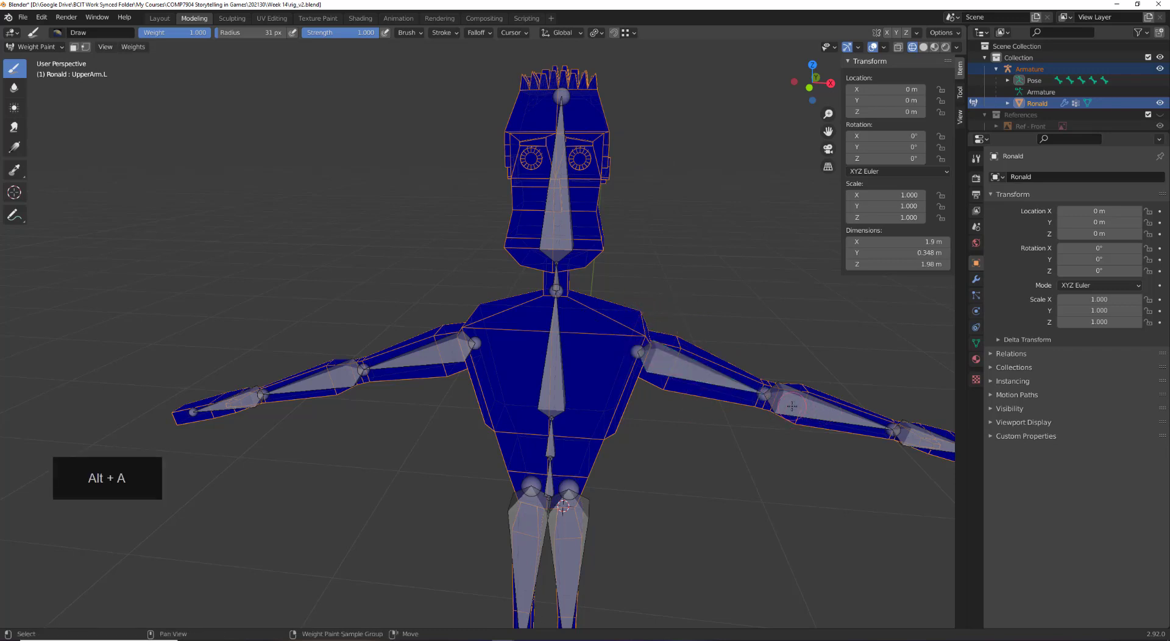
pyautogui.keyDown('ctrl'); pyautogui.click(811, 402); pyautogui.keyUp('ctrl')
pyautogui.press('shift')
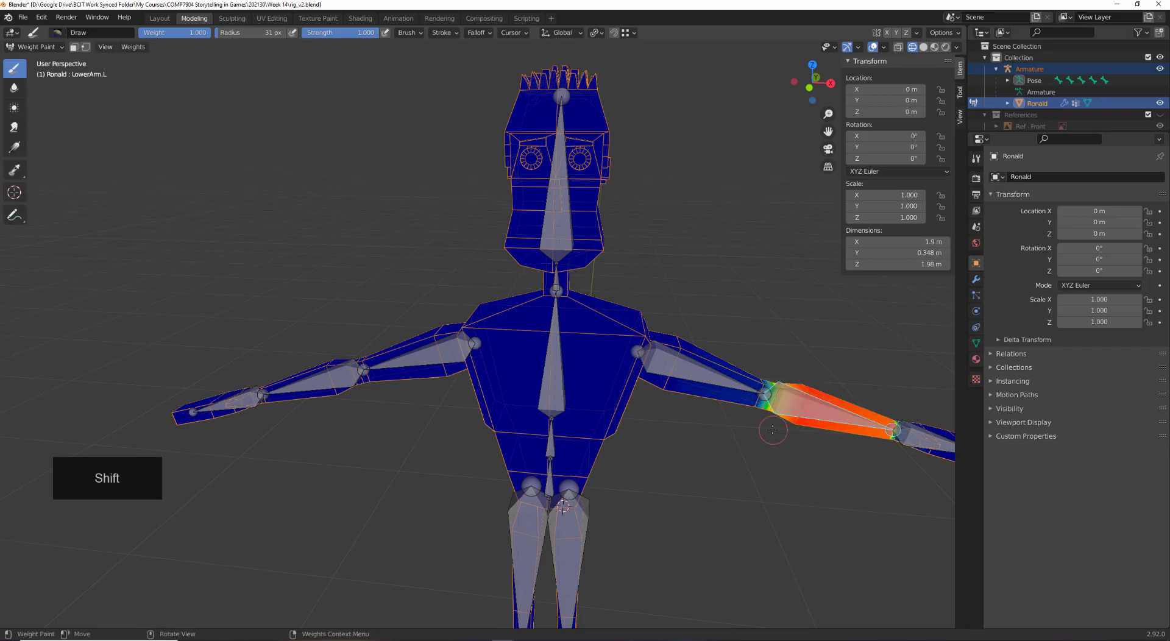
# Deselect all bones and make UpperArm.L the active bone for weight painting
pyautogui.hotkey('alt', 'a')
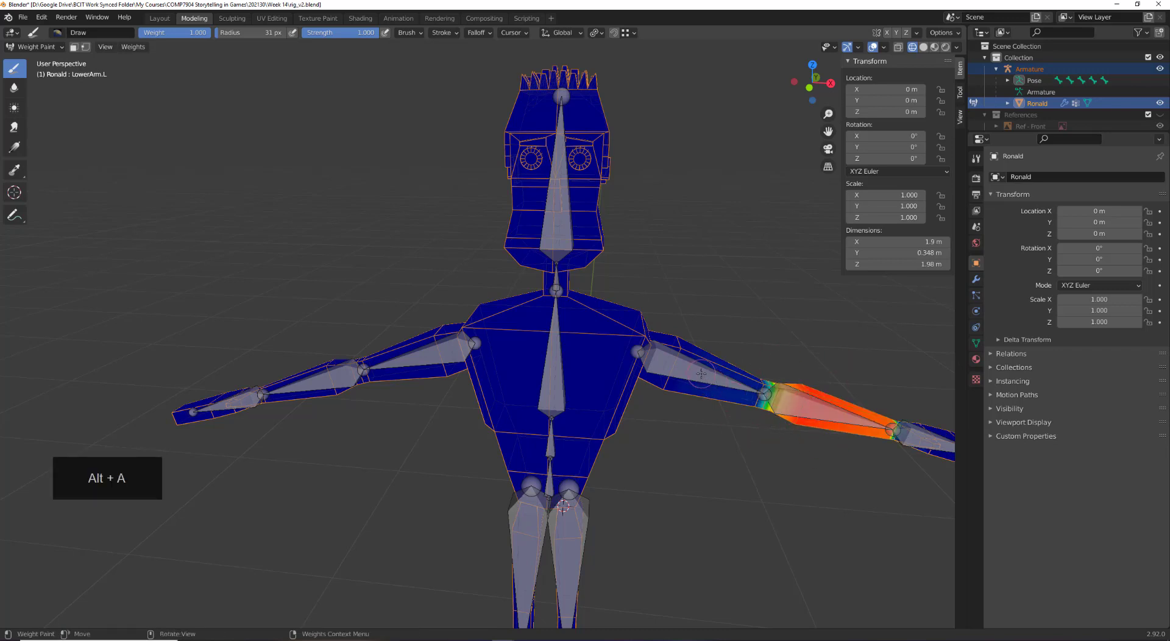
pyautogui.press('shift')
pyautogui.hotkey('alt', 'a')
pyautogui.keyDown('ctrl'); pyautogui.click(677, 368); pyautogui.keyUp('ctrl')
pyautogui.press('shift')
pyautogui.scroll(2, 682, 374)
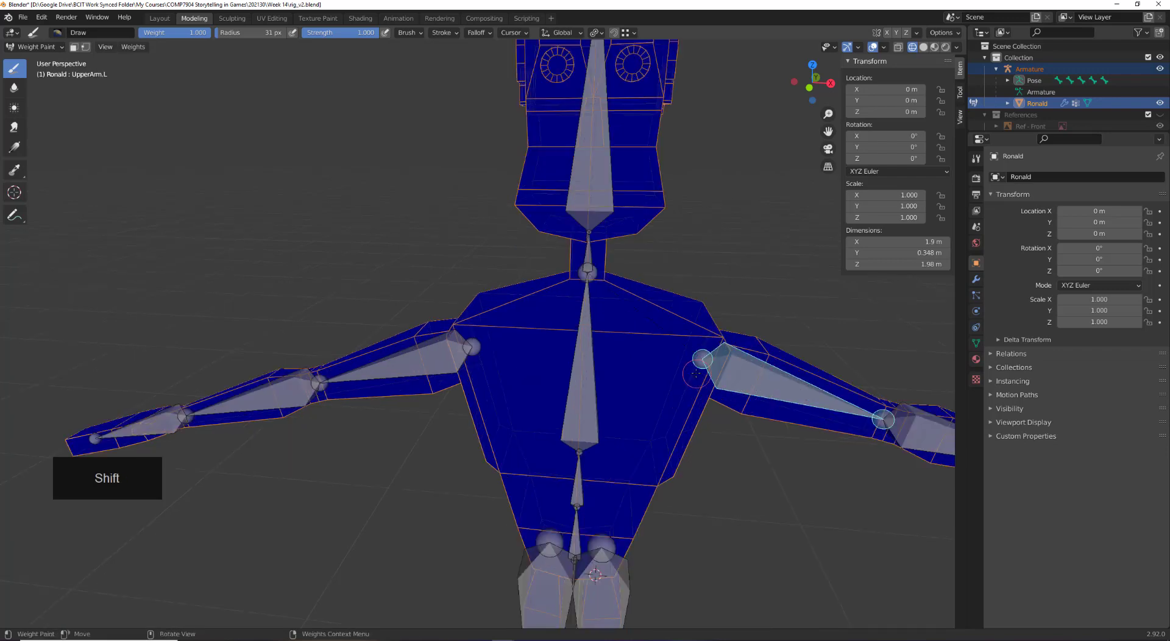
# Paint UpperArm.L weight 1.000 onto the front and back vertices of the upper arm's thickest edge loop
pyautogui.keyDown('shift'); pyautogui.moveTo(694, 383); pyautogui.dragTo(390, 388, button='middle'); pyautogui.keyUp('shift')
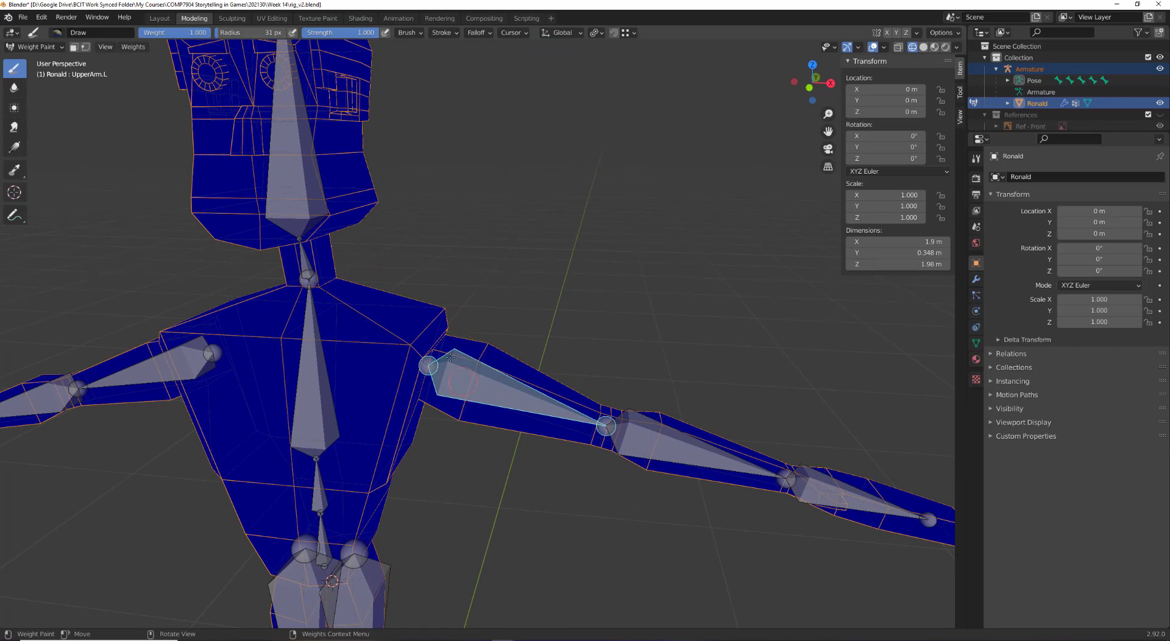
pyautogui.moveTo(482, 362)
pyautogui.mouseDown()
pyautogui.moveTo(464, 423)
pyautogui.moveTo(510, 427)
pyautogui.mouseUp()
pyautogui.moveTo(510, 370)
pyautogui.mouseDown(button='middle')
pyautogui.moveTo(549, 344)
pyautogui.moveTo(397, 352)
pyautogui.moveTo(691, 437)
pyautogui.mouseUp(button='middle')
pyautogui.moveTo(690, 438)
pyautogui.mouseDown()
pyautogui.moveTo(481, 450)
pyautogui.moveTo(698, 441)
pyautogui.mouseUp()
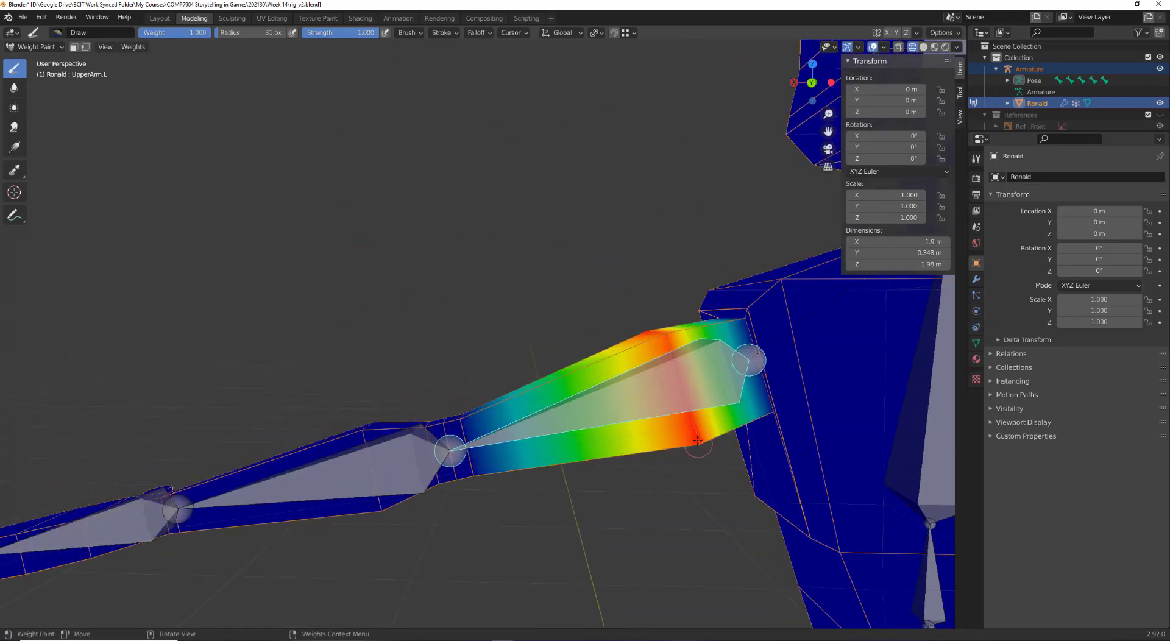
# Paint full UpperArm.L weight onto the front vertices where the left arm meets the shoulder
pyautogui.moveTo(698, 442); pyautogui.dragTo(866, 391, button='middle')
pyautogui.moveTo(621, 397); pyautogui.dragTo(669, 434, button='middle')
pyautogui.scroll(1, 669, 434)
pyautogui.click(565, 383)
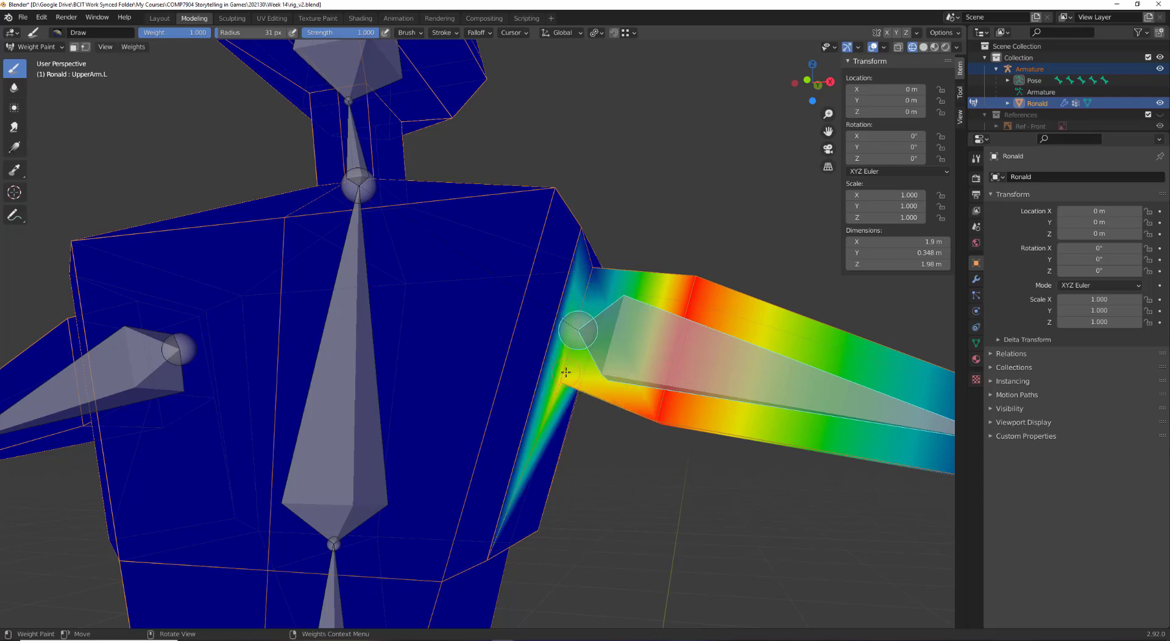
pyautogui.moveTo(565, 373); pyautogui.dragTo(563, 388)
pyautogui.click(596, 268)
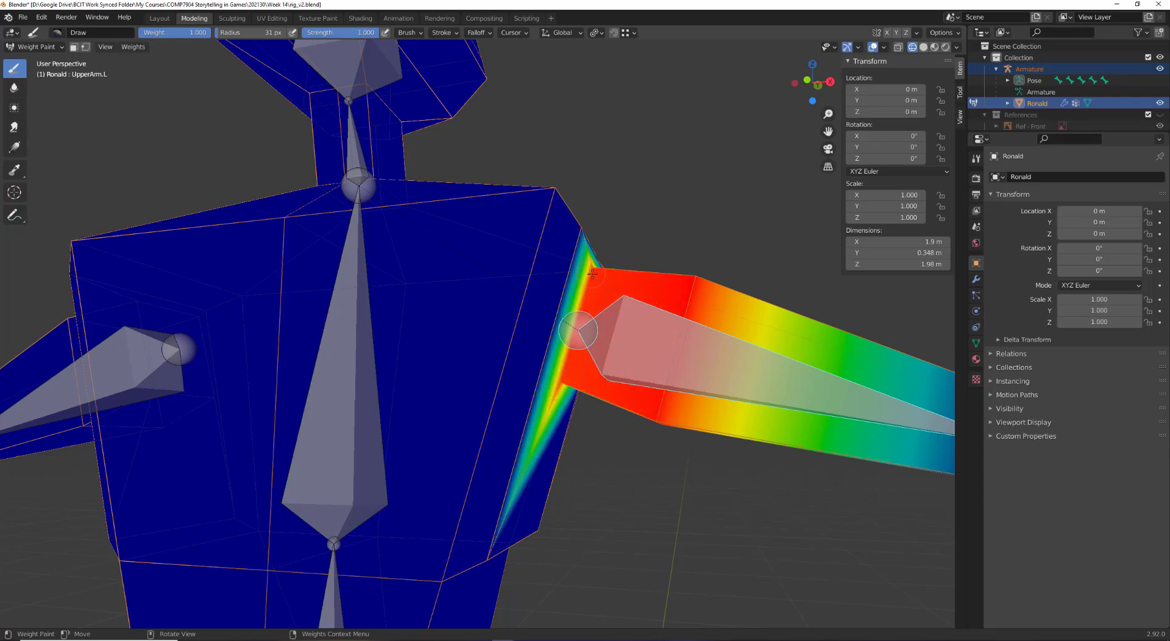
# Paint full UpperArm.L weight onto the rear shoulder vertices of the left arm
pyautogui.moveTo(620, 284)
pyautogui.mouseDown(button='middle')
pyautogui.moveTo(565, 325)
pyautogui.moveTo(501, 340)
pyautogui.mouseUp(button='middle')
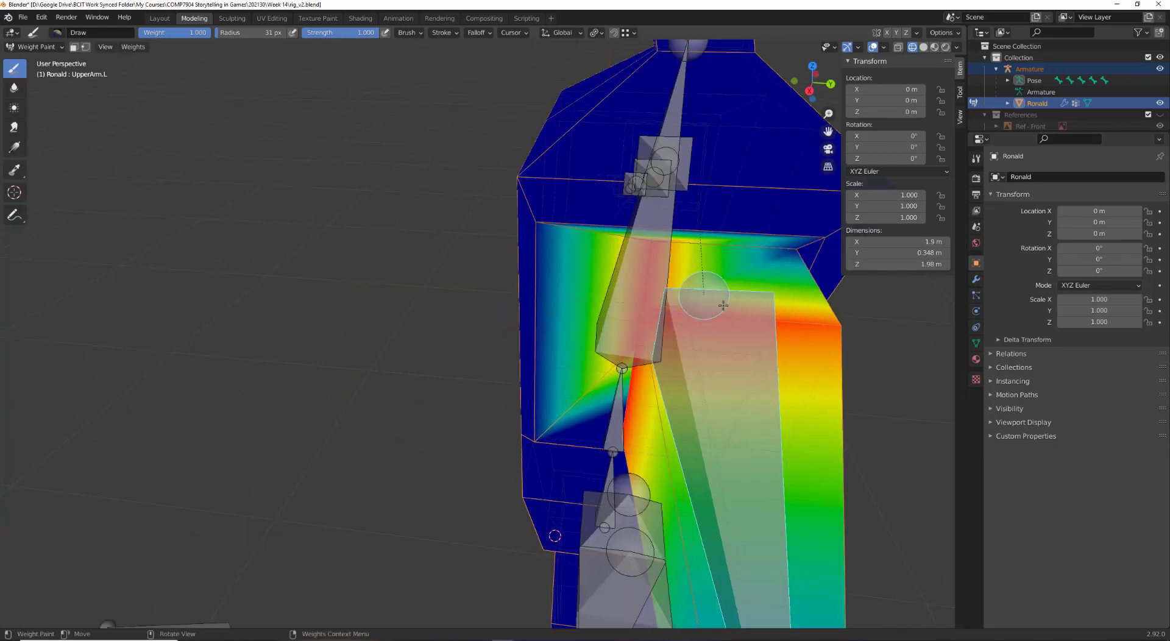
pyautogui.click(800, 250)
pyautogui.moveTo(793, 322); pyautogui.dragTo(877, 487, button='middle')
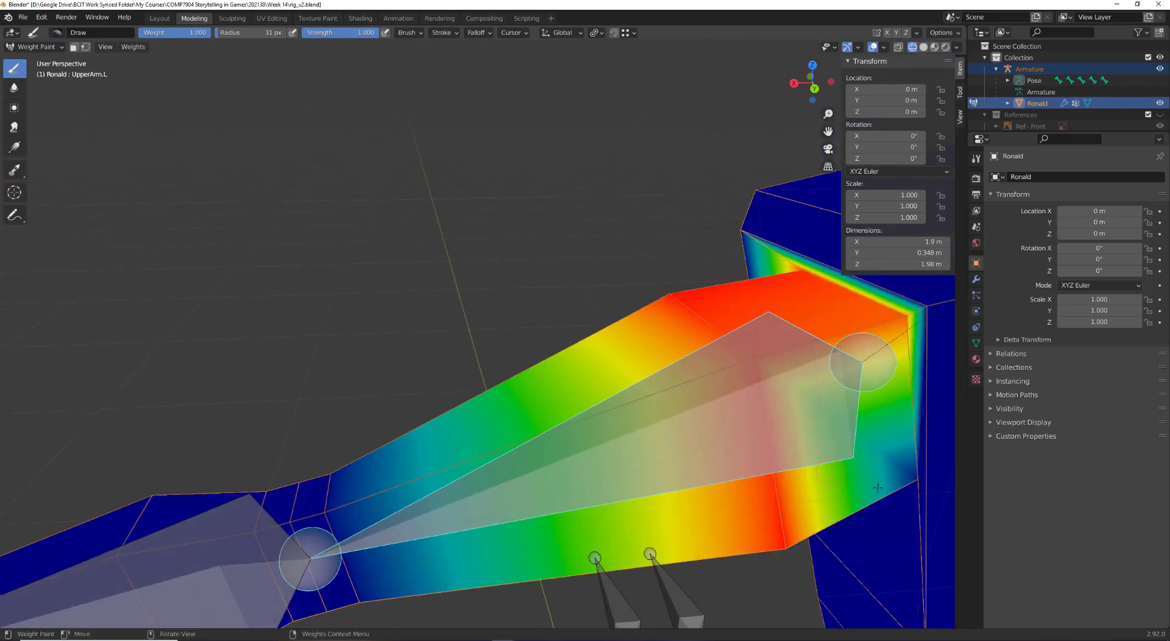
pyautogui.click(914, 480)
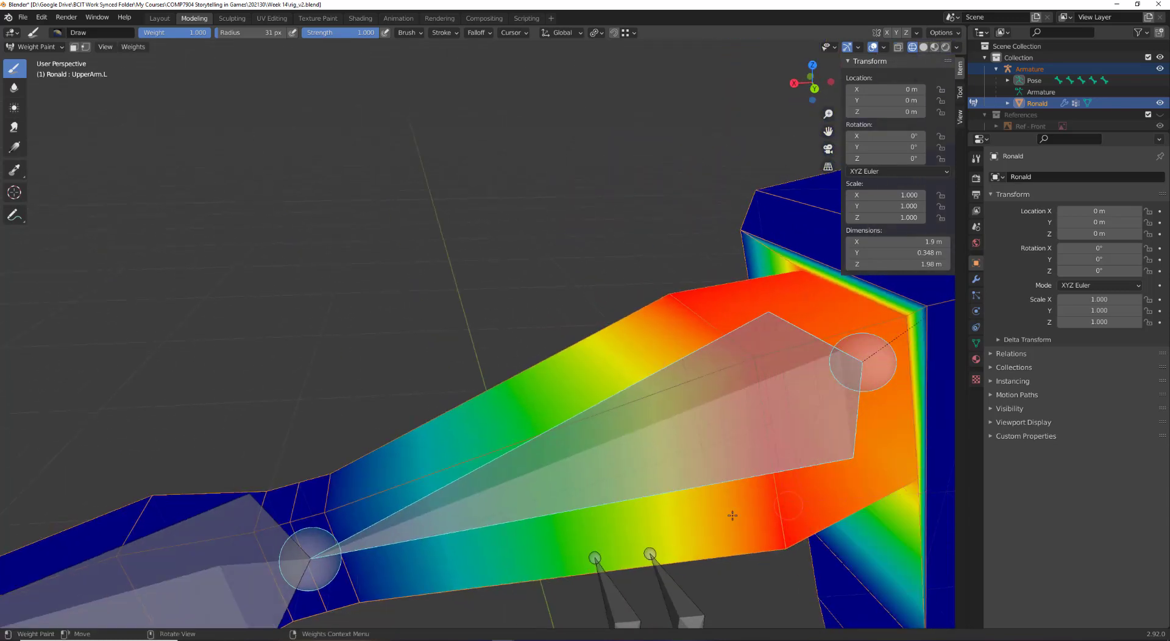
# Paint full UpperArm.L weight onto the back vertices of the edge loop just above the left elbow
pyautogui.scroll(-4, 733, 515)
pyautogui.click(372, 460)
pyautogui.click(373, 461)
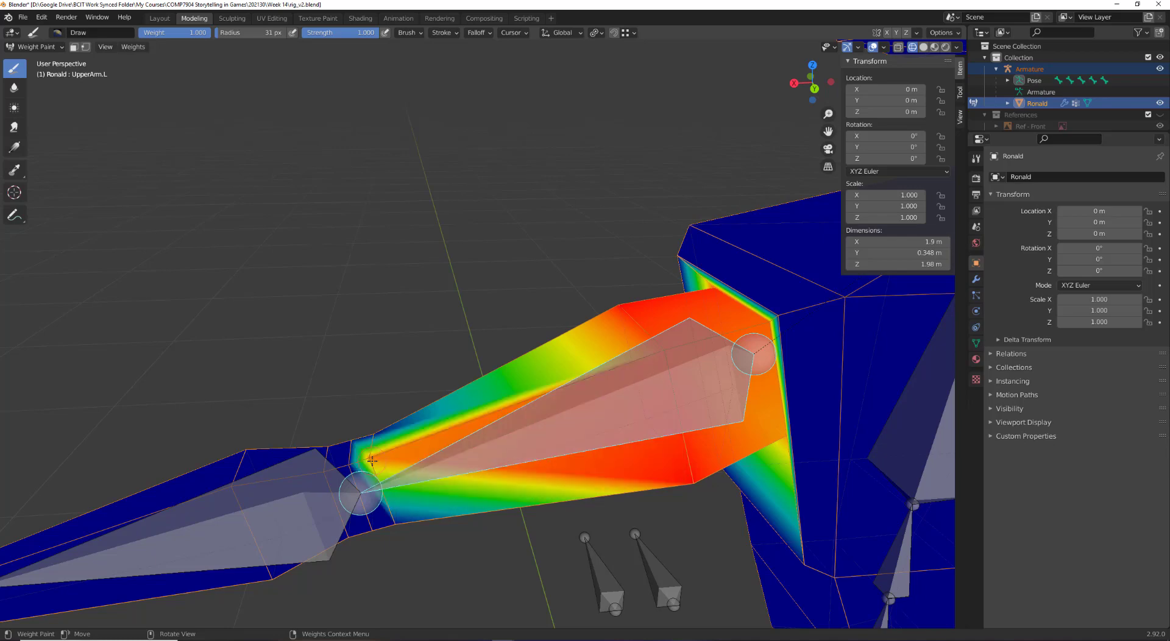
pyautogui.moveTo(375, 446); pyautogui.dragTo(374, 437)
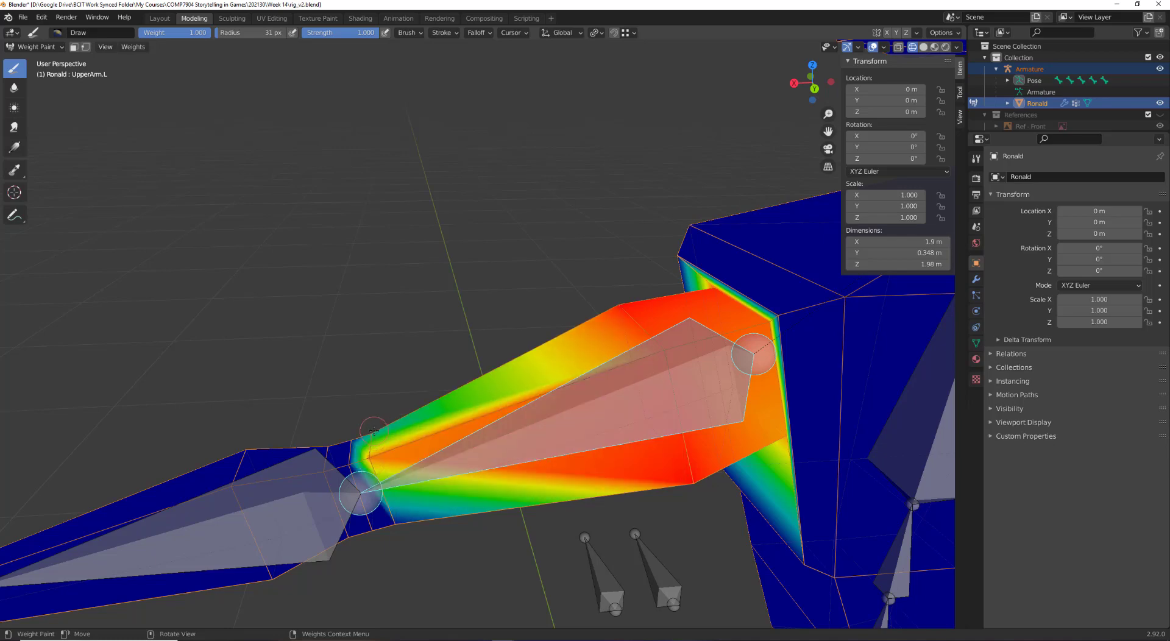
# Fill the rest of the edge loop above the left elbow with UpperArm.L weight 1.000 on all sides
pyautogui.moveTo(373, 431); pyautogui.dragTo(395, 435, button='middle')
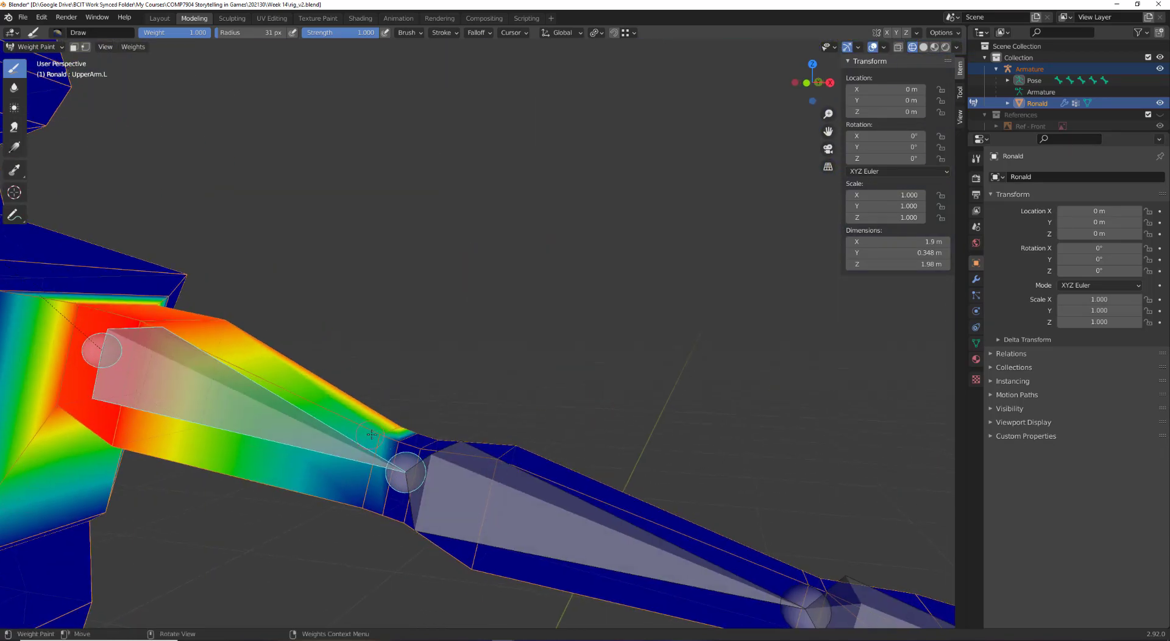
pyautogui.moveTo(372, 434); pyautogui.dragTo(375, 442)
pyautogui.moveTo(363, 504); pyautogui.dragTo(356, 510)
pyautogui.moveTo(355, 512); pyautogui.dragTo(402, 415, button='middle')
pyautogui.click(355, 496)
pyautogui.moveTo(354, 496); pyautogui.dragTo(342, 535)
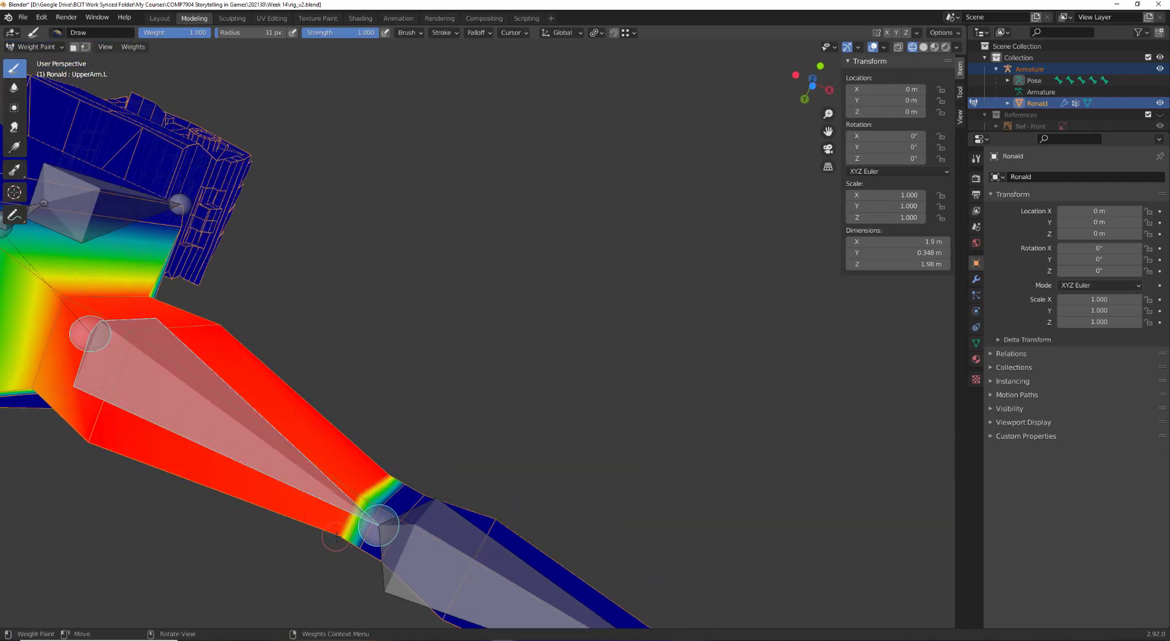
pyautogui.moveTo(335, 536); pyautogui.dragTo(565, 49, button='middle')
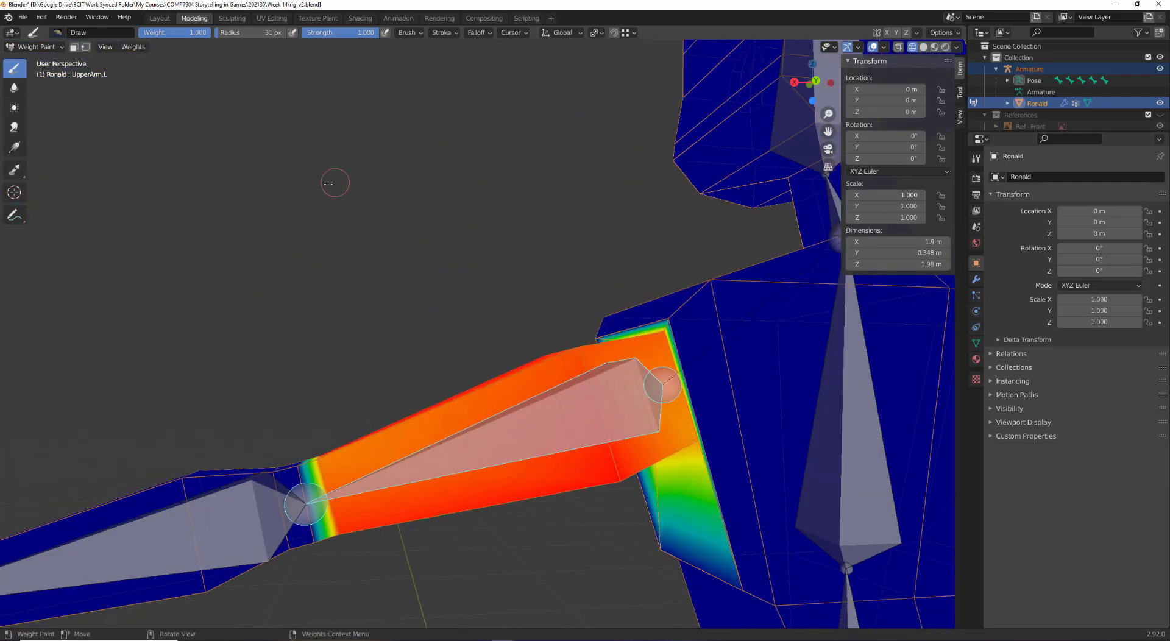
pyautogui.moveTo(338, 477); pyautogui.dragTo(322, 458)
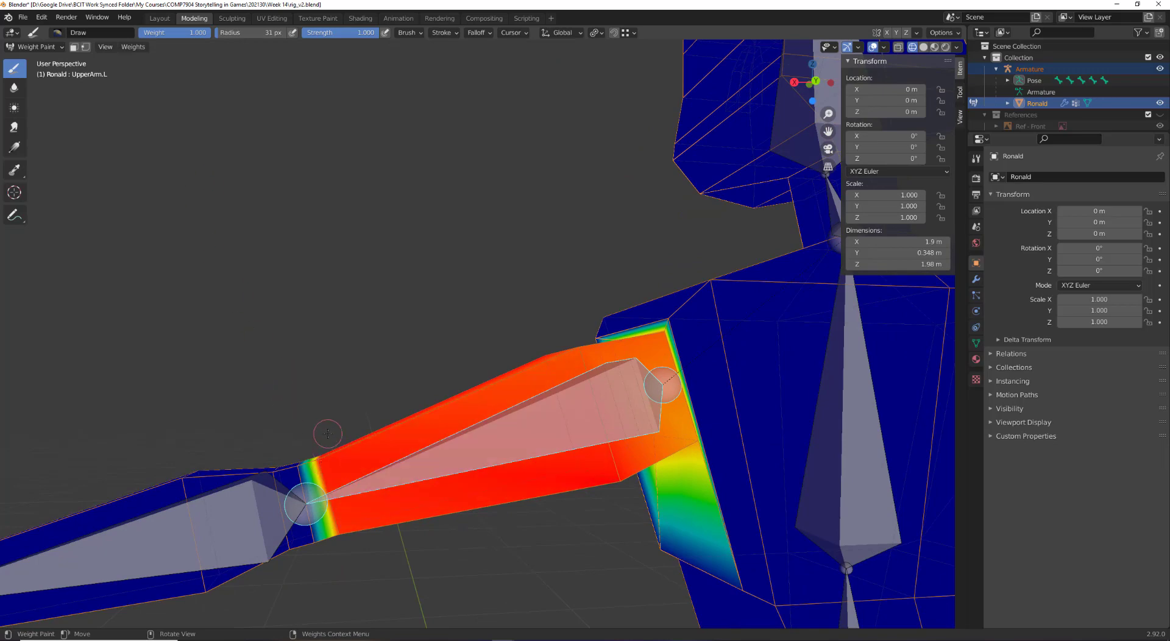
# Set the brush weight to 0.491 and paint the middle edge loop of the left elbow on front and back
pyautogui.moveTo(328, 433); pyautogui.dragTo(469, 390, button='middle')
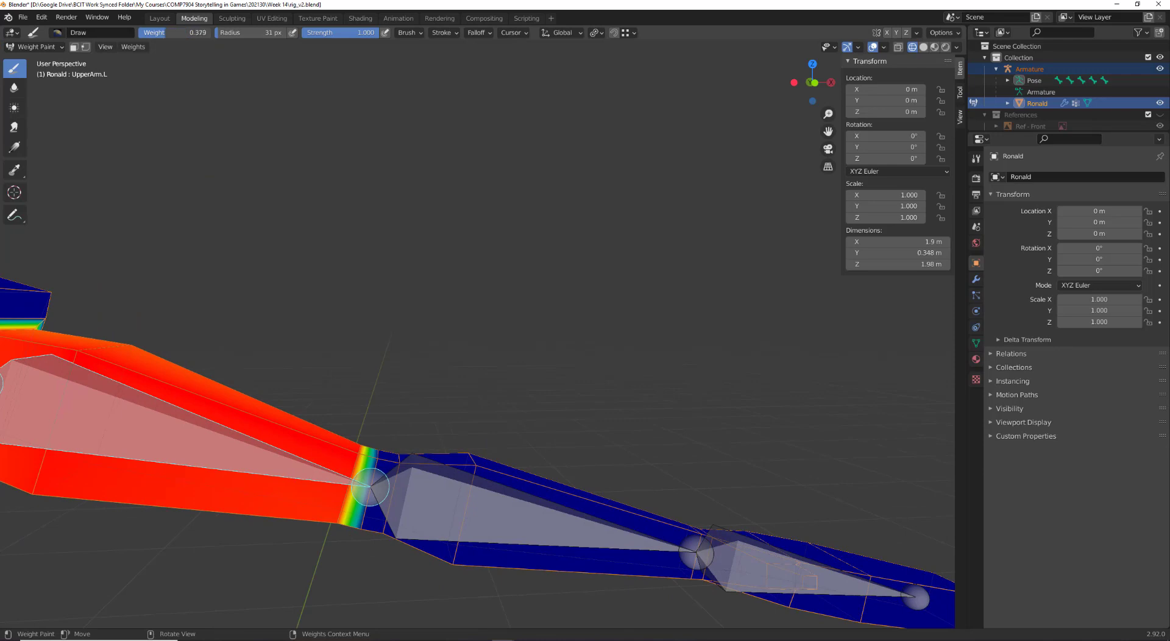
pyautogui.moveTo(176, 33); pyautogui.dragTo(180, 32)
pyautogui.moveTo(367, 466); pyautogui.dragTo(377, 458)
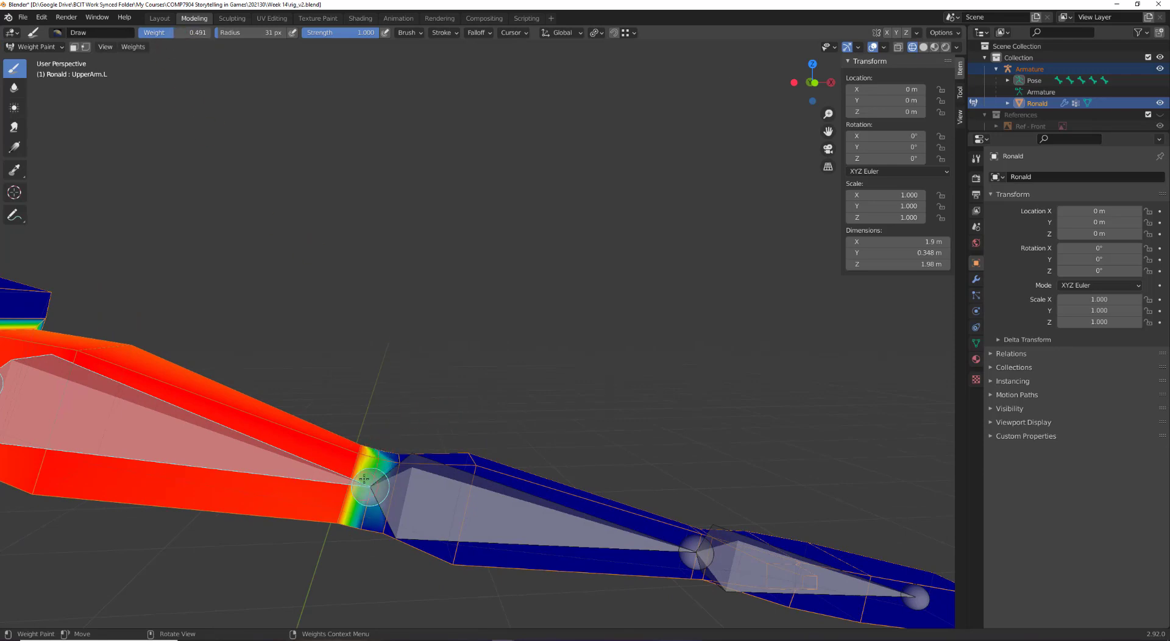
pyautogui.moveTo(364, 479)
pyautogui.mouseDown(button='middle')
pyautogui.moveTo(341, 548)
pyautogui.moveTo(442, 589)
pyautogui.mouseUp(button='middle')
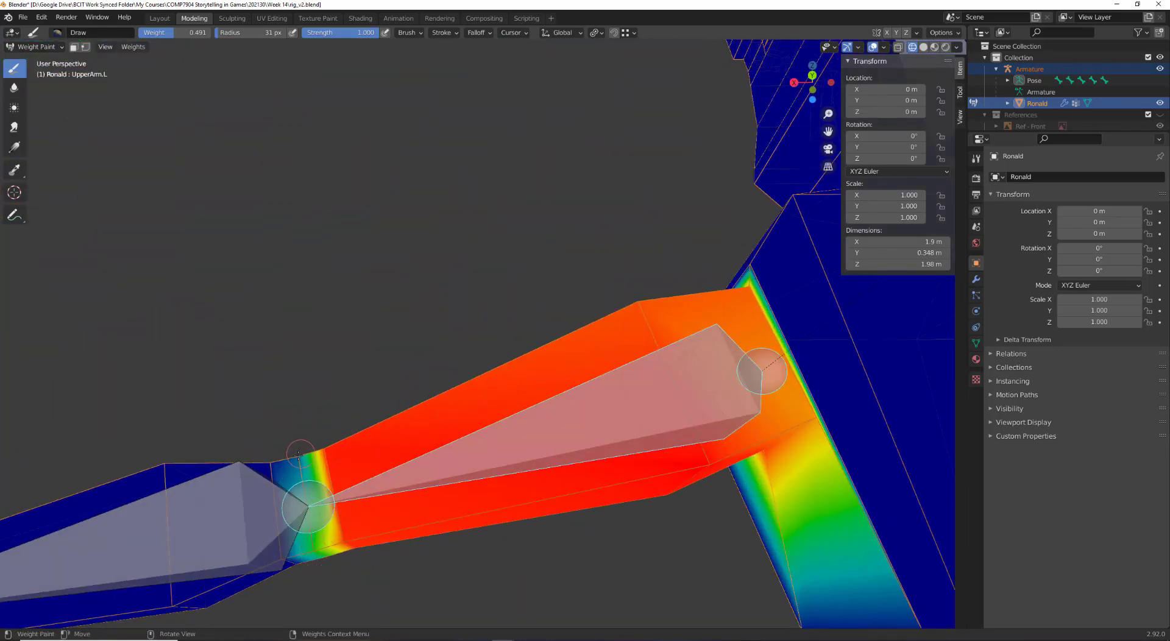
pyautogui.click(299, 463)
pyautogui.moveTo(308, 424); pyautogui.dragTo(561, 473, button='middle')
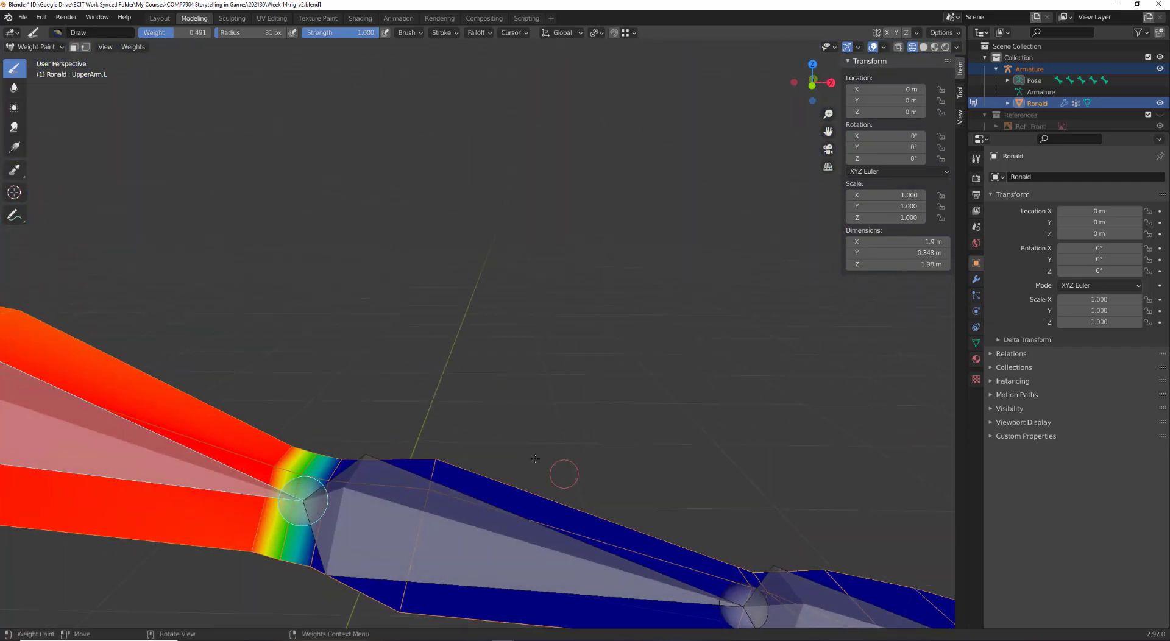
pyautogui.scroll(-7, 390, 413)
pyautogui.scroll(-1, 388, 412)
pyautogui.moveTo(329, 345)
pyautogui.mouseDown(button='middle')
pyautogui.moveTo(355, 348)
pyautogui.moveTo(346, 345)
pyautogui.mouseUp(button='middle')
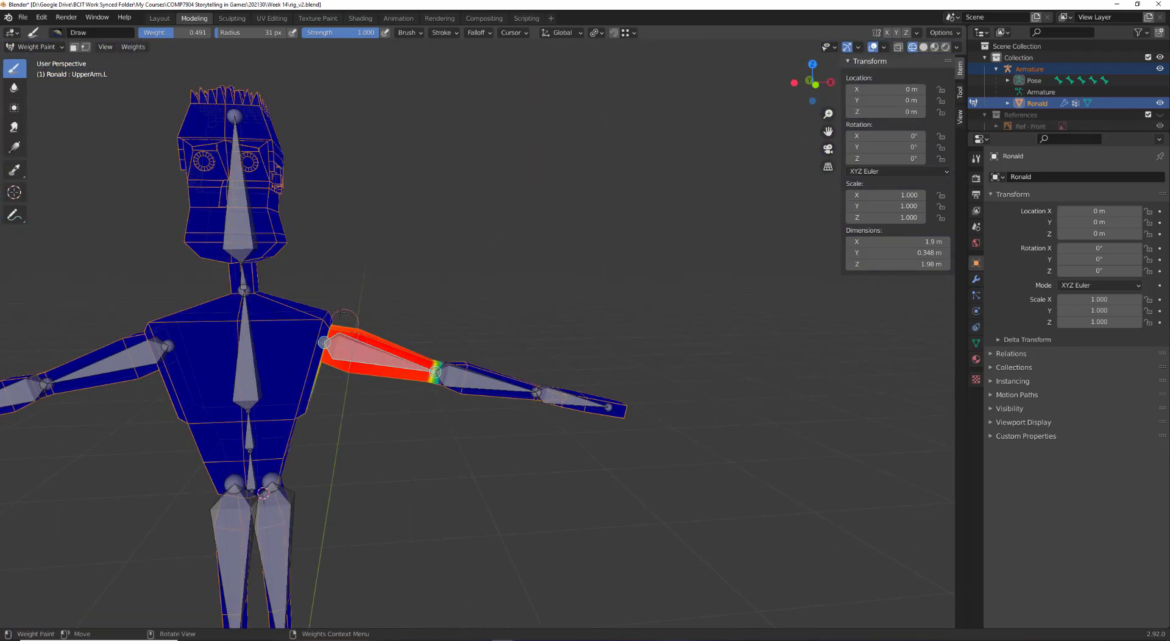
# Leave weight painting, return to Object Mode and put the armature into Pose Mode
pyautogui.press('Tab')
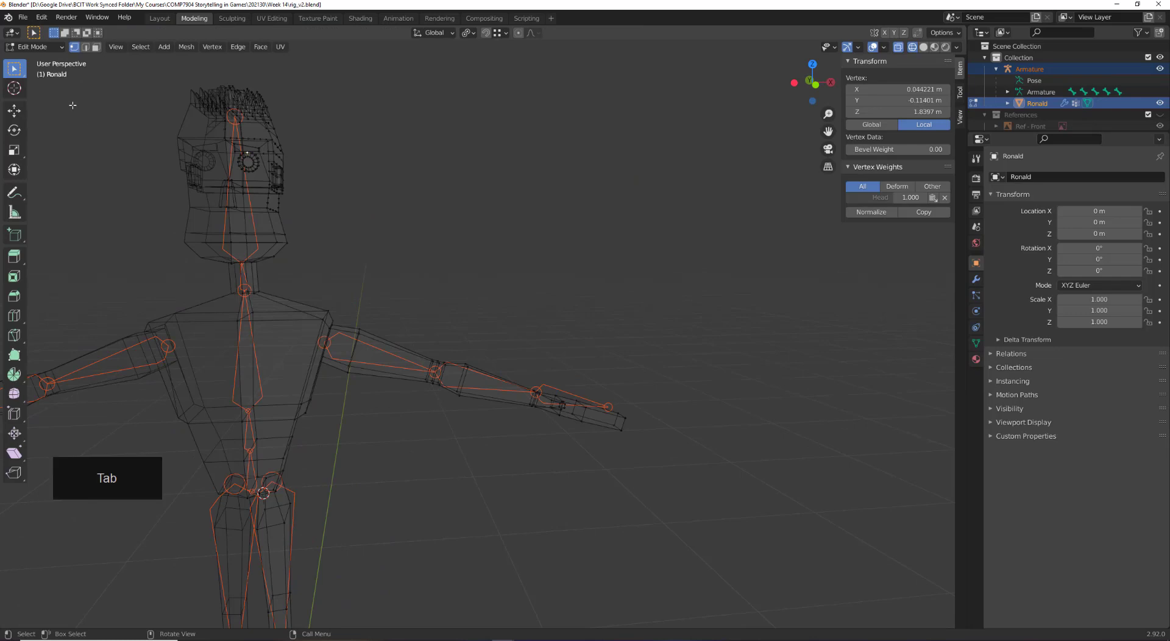
pyautogui.click(35, 48)
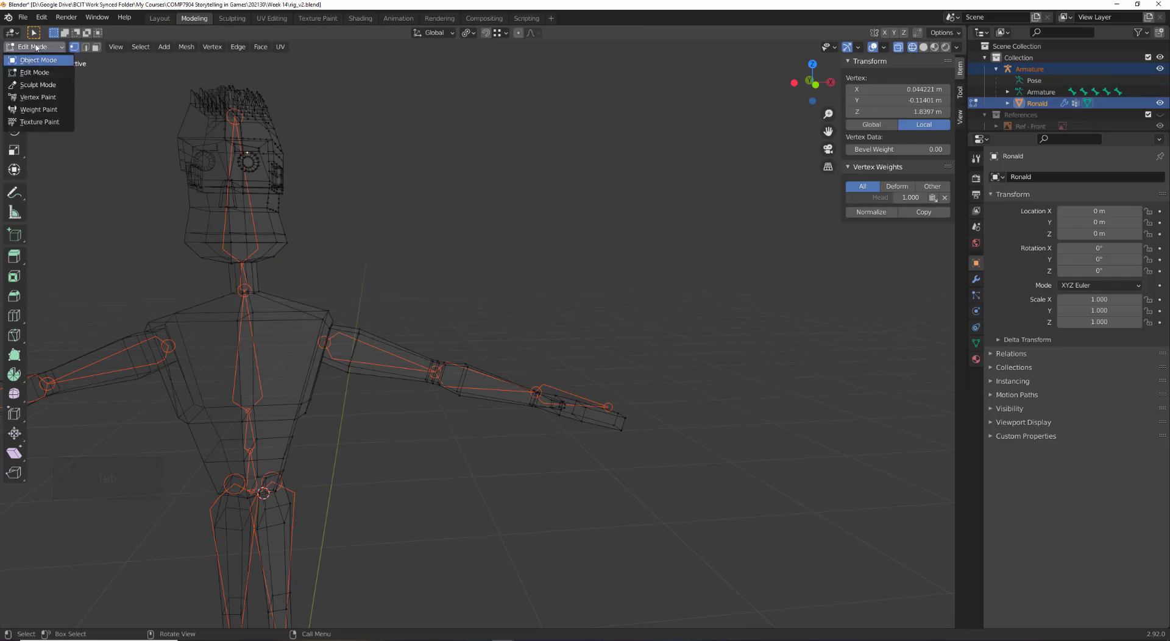
pyautogui.click(38, 60)
pyautogui.click(375, 178)
pyautogui.click(251, 351)
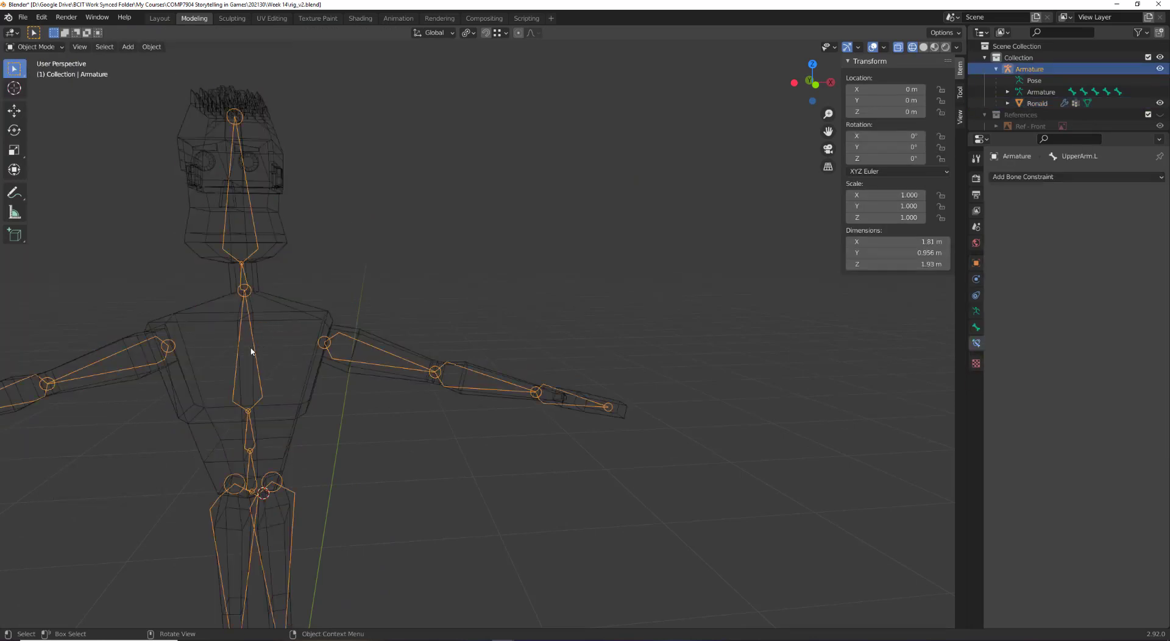
pyautogui.hotkey('ctrl', 'Tab')
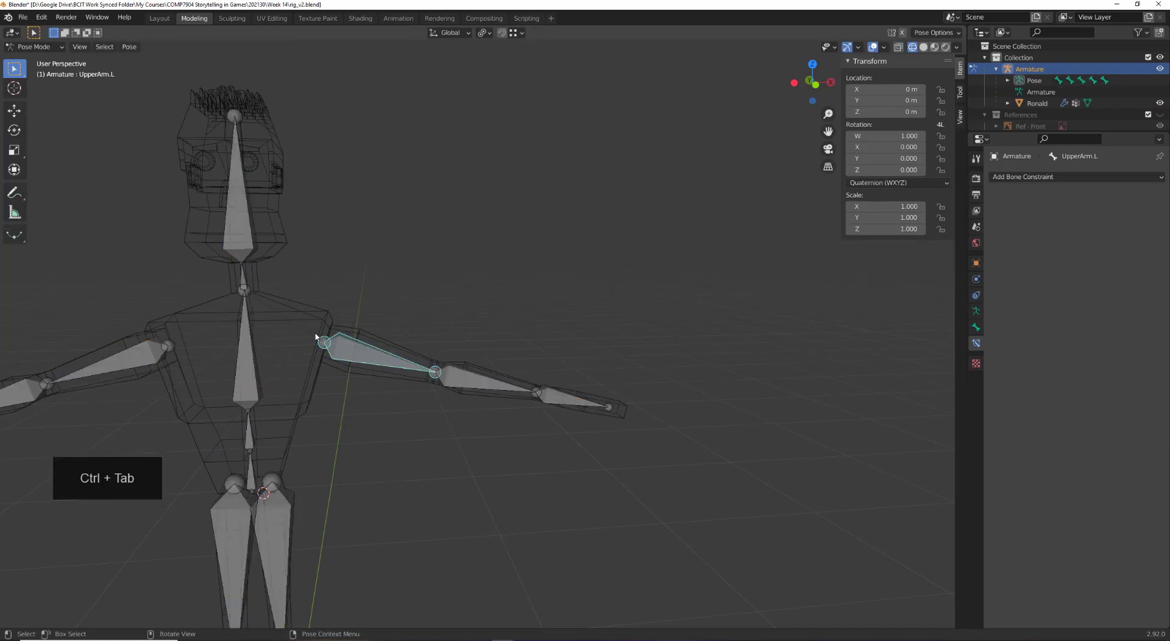
# Switch the viewport to solid shading and try rotating the UpperArm.L bone downward, cancelling the rotation
pyautogui.moveTo(317, 338); pyautogui.dragTo(262, 317, button='middle')
pyautogui.click(923, 47)
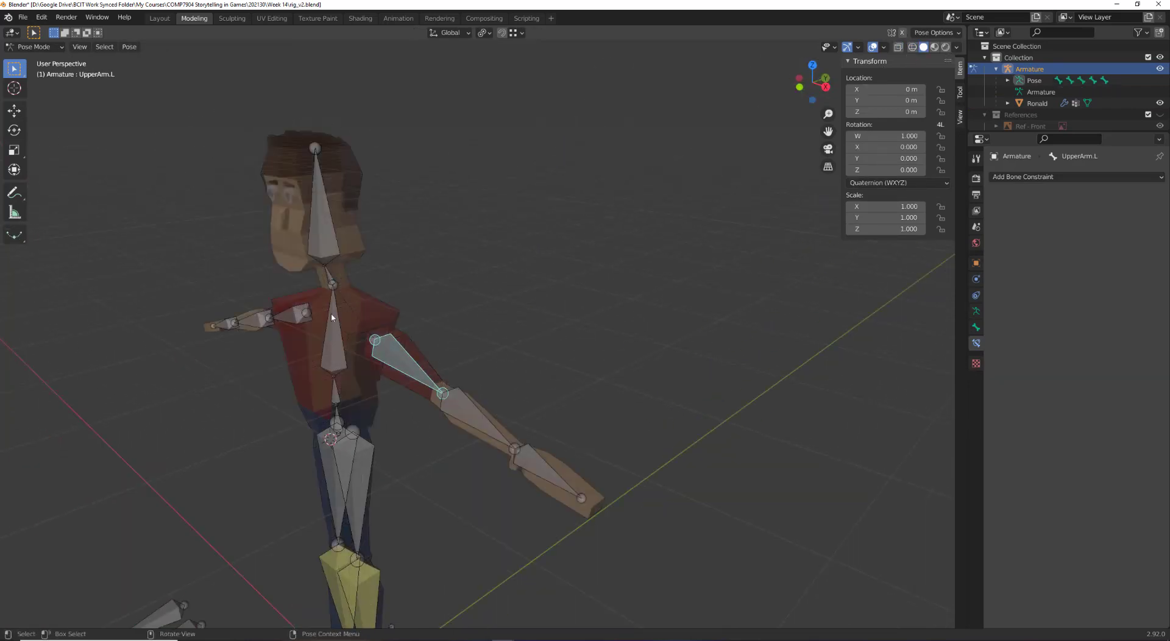
pyautogui.scroll(-2, 334, 313)
pyautogui.moveTo(433, 362); pyautogui.dragTo(475, 368, button='middle')
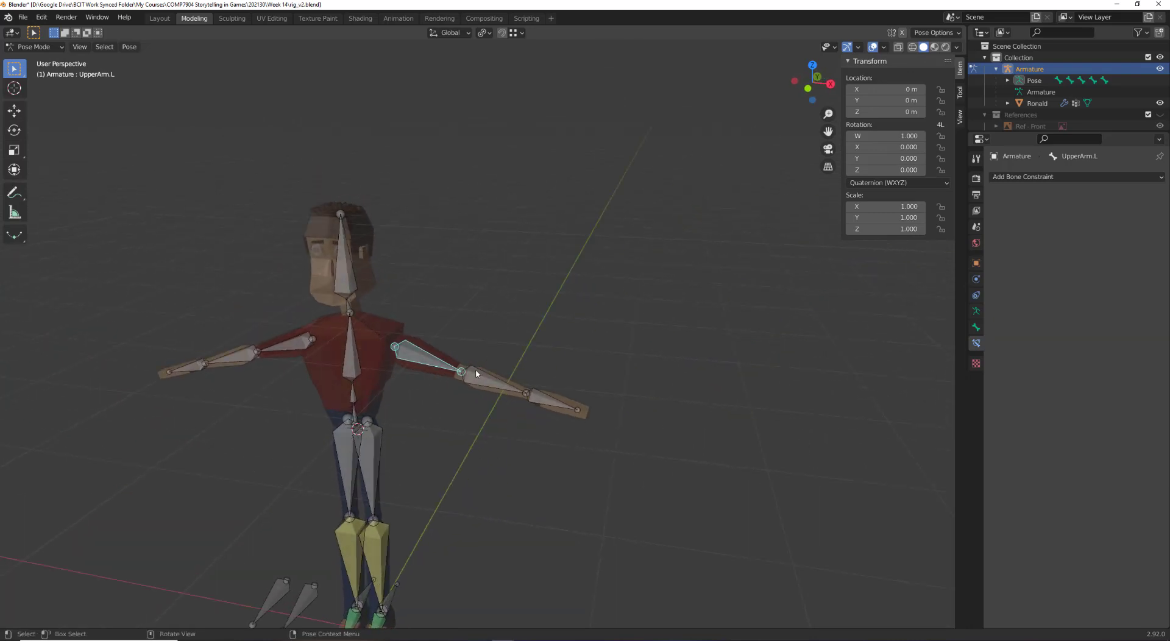
pyautogui.press('r')
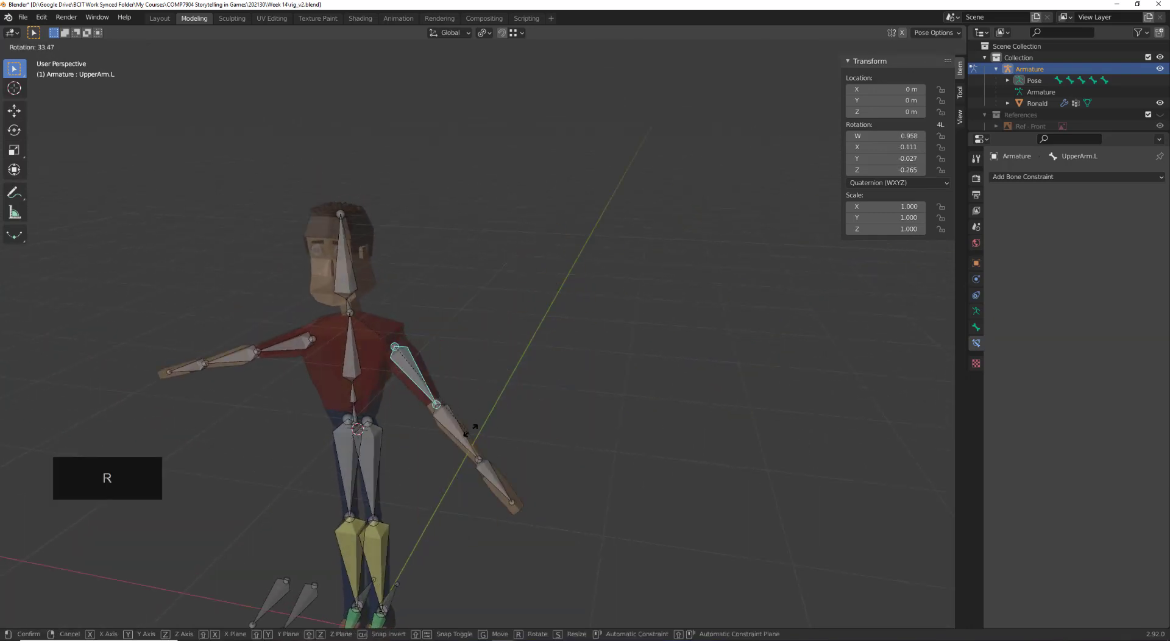
pyautogui.rightClick(473, 386)
pyautogui.moveTo(474, 386); pyautogui.dragTo(547, 316, button='middle')
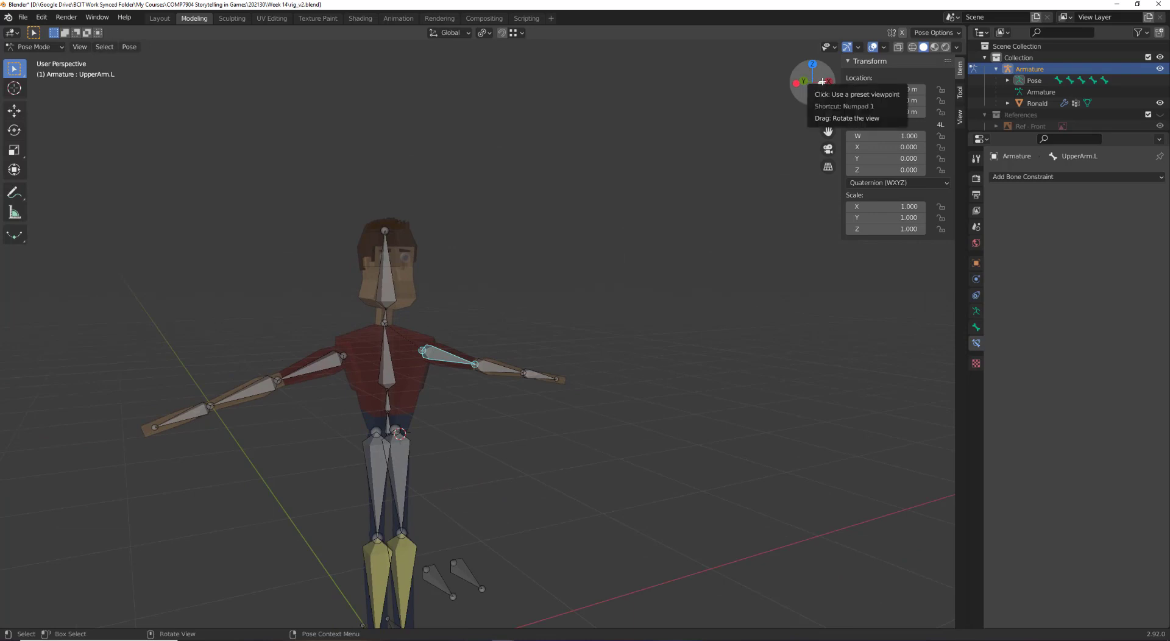
# Switch to Material Preview shading and test lowering the UpperArm.L bone from the front view, undoing the rotations
pyautogui.click(818, 86)
pyautogui.scroll(2, 415, 375)
pyautogui.press('r')
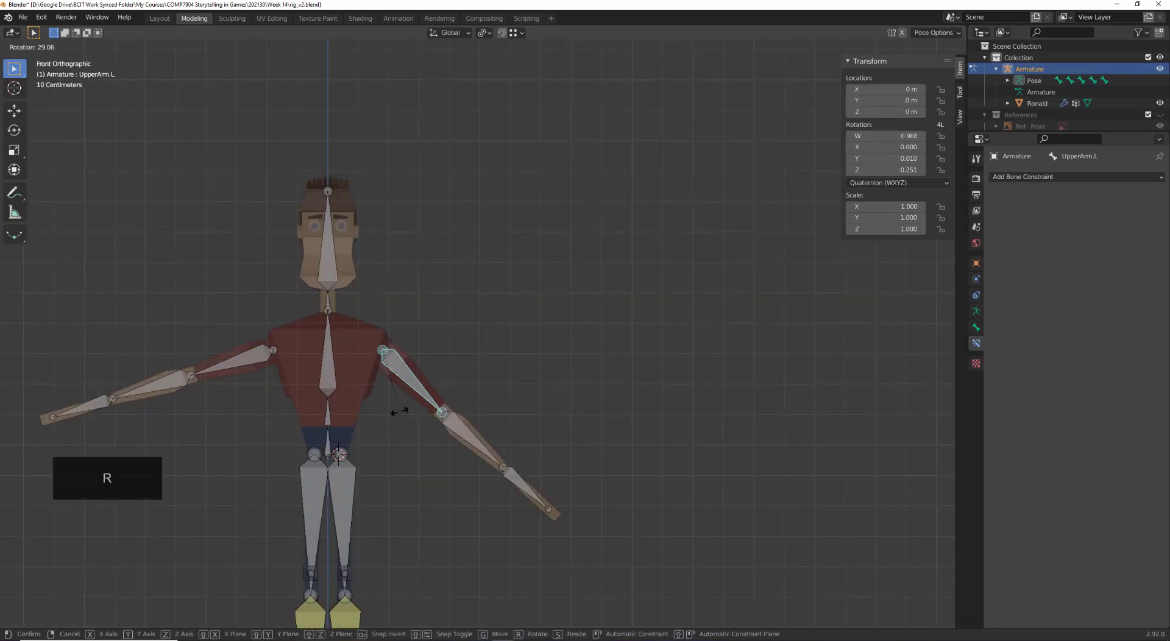
pyautogui.click(387, 411)
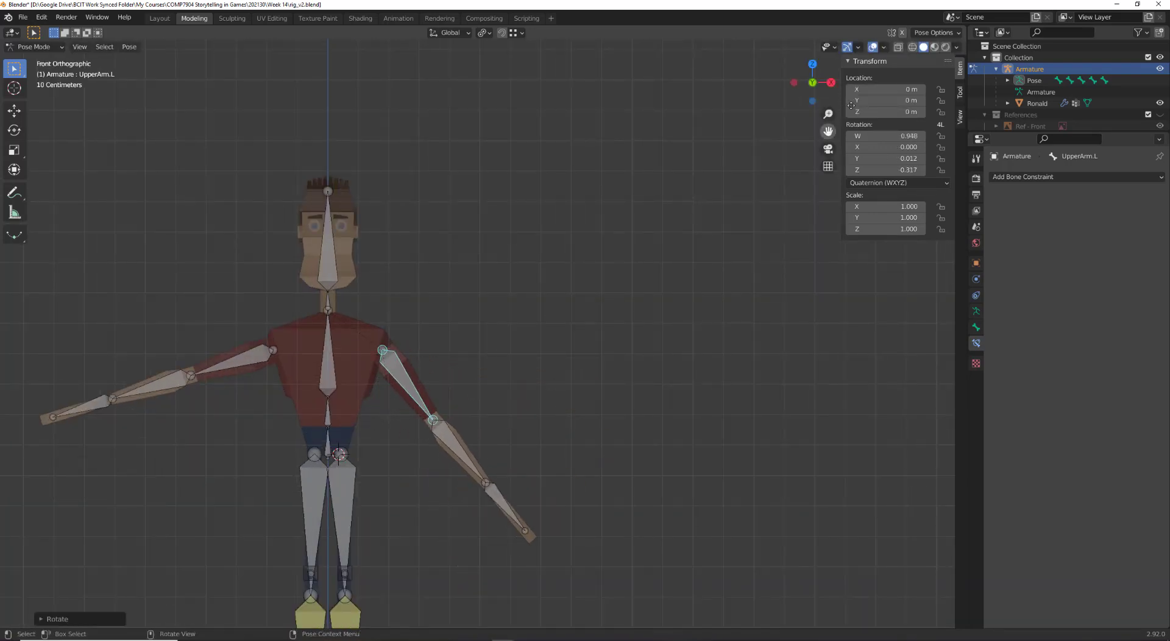
pyautogui.click(934, 47)
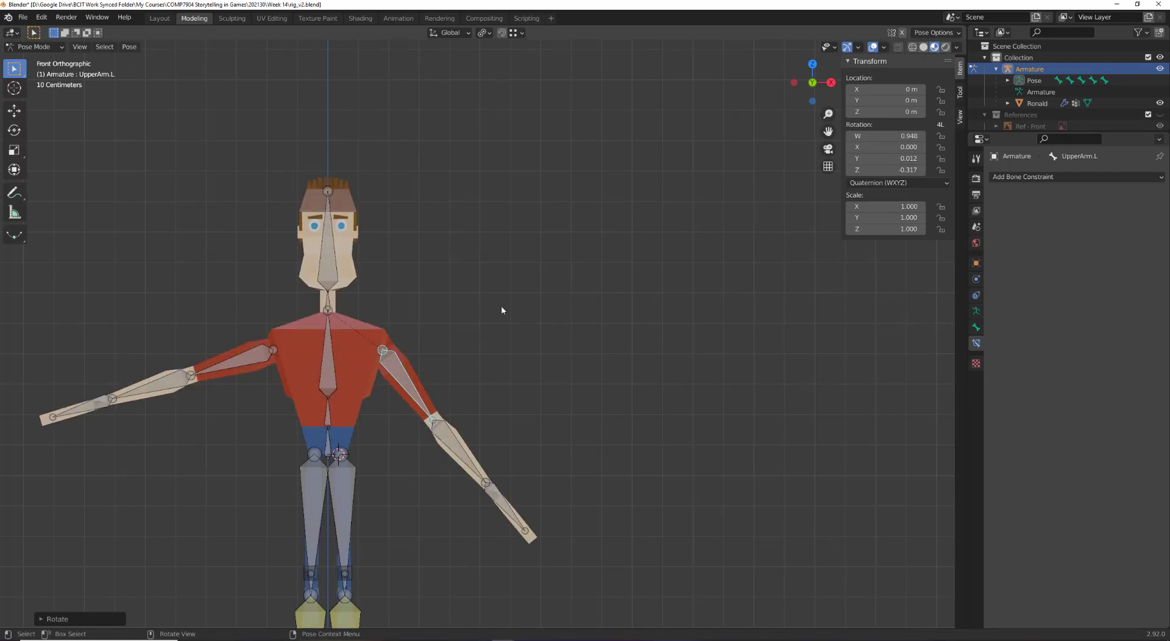
pyautogui.press('r')
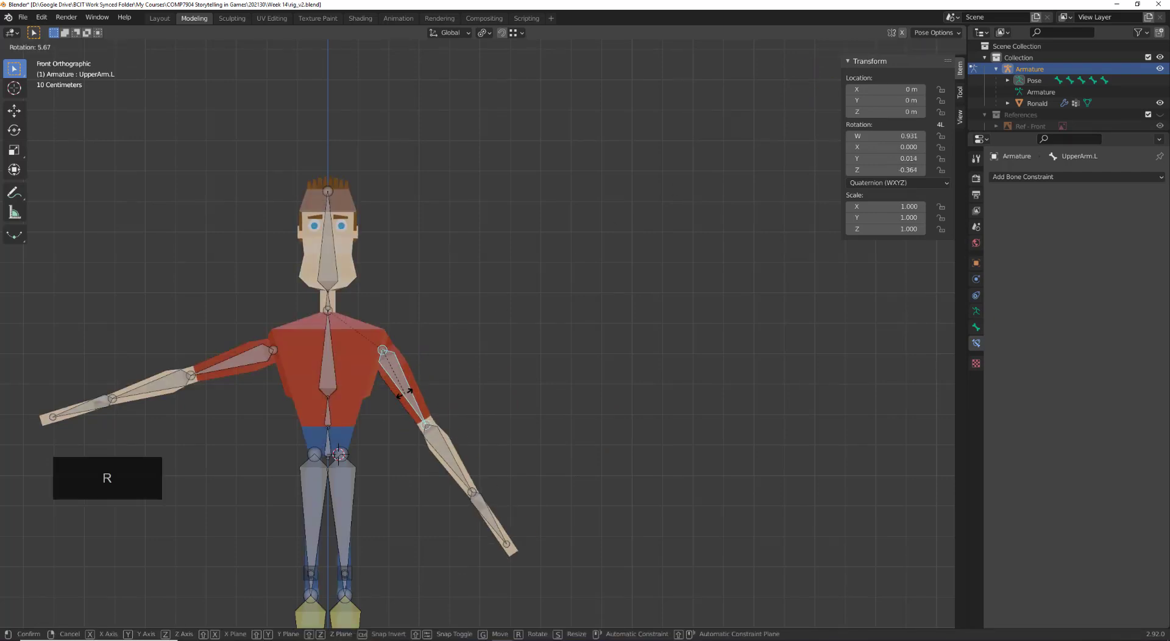
pyautogui.click(400, 473)
pyautogui.hotkey('ctrl', 'z')
pyautogui.hotkey('ctrl', 'z')
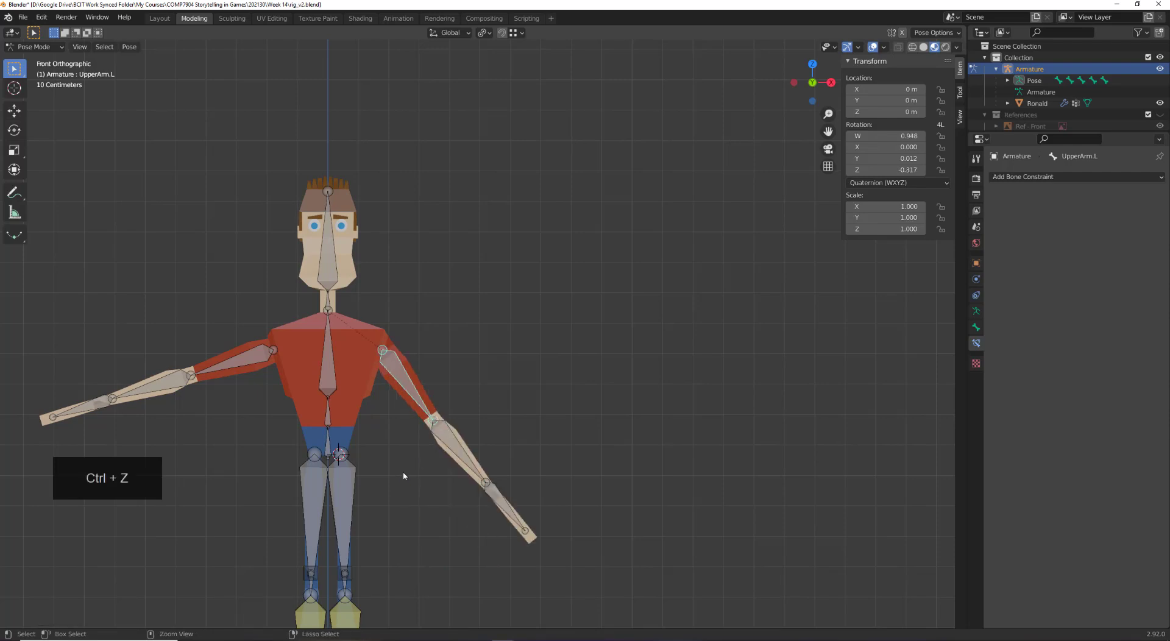
pyautogui.hotkey('ctrl', 'z')
# Try tilting the Head bone sideways to test the face and eye weights, and cancel the rotation
pyautogui.moveTo(290, 305); pyautogui.dragTo(363, 271, button='middle')
pyautogui.click(400, 283)
pyautogui.press('r')
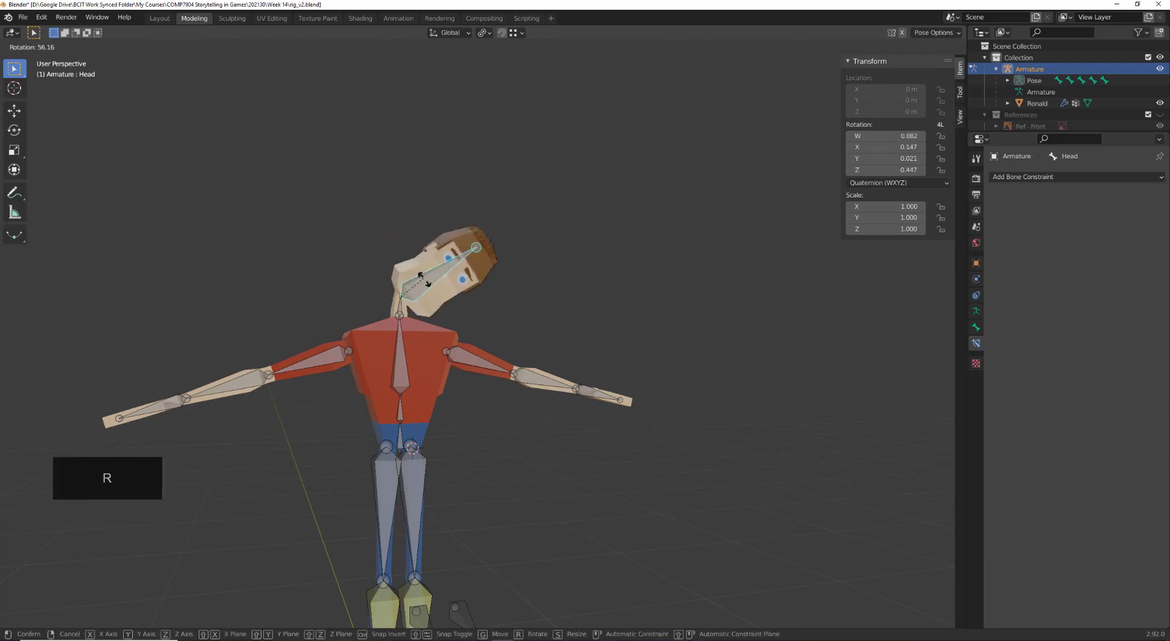
pyautogui.press('Escape')
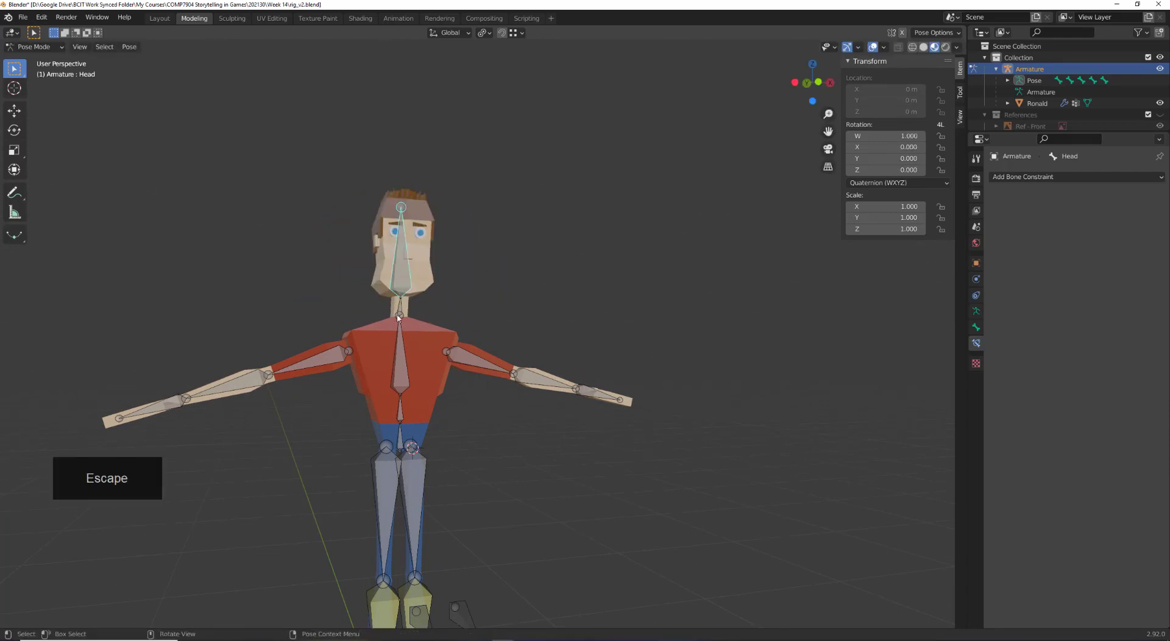
# Try rotating the IKLegTarget.L bone in perspective and from the right side view, cancelling each rotation
pyautogui.moveTo(433, 380); pyautogui.dragTo(280, 405, button='middle')
pyautogui.scroll(4, 418, 418)
pyautogui.scroll(-6, 431, 448)
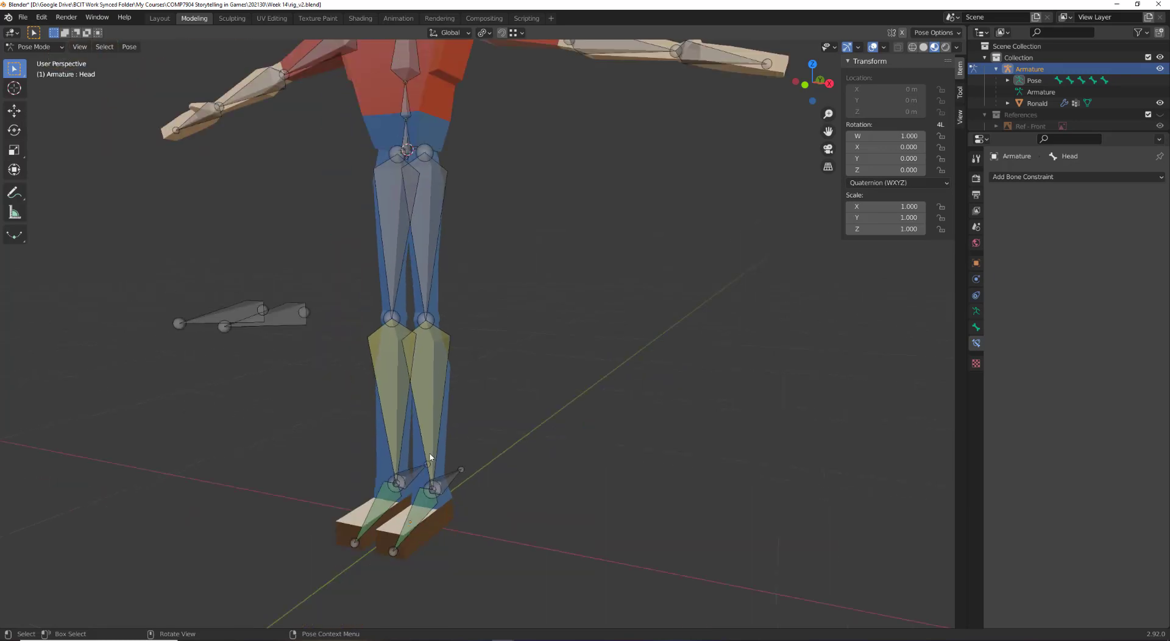
pyautogui.click(460, 443)
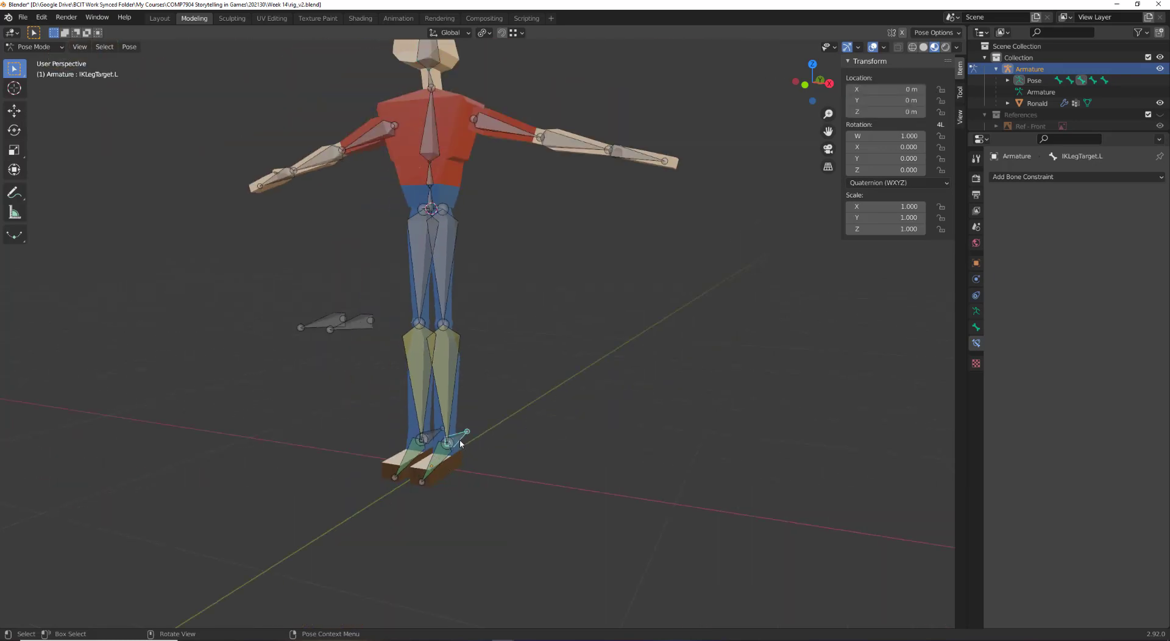
pyautogui.press('r')
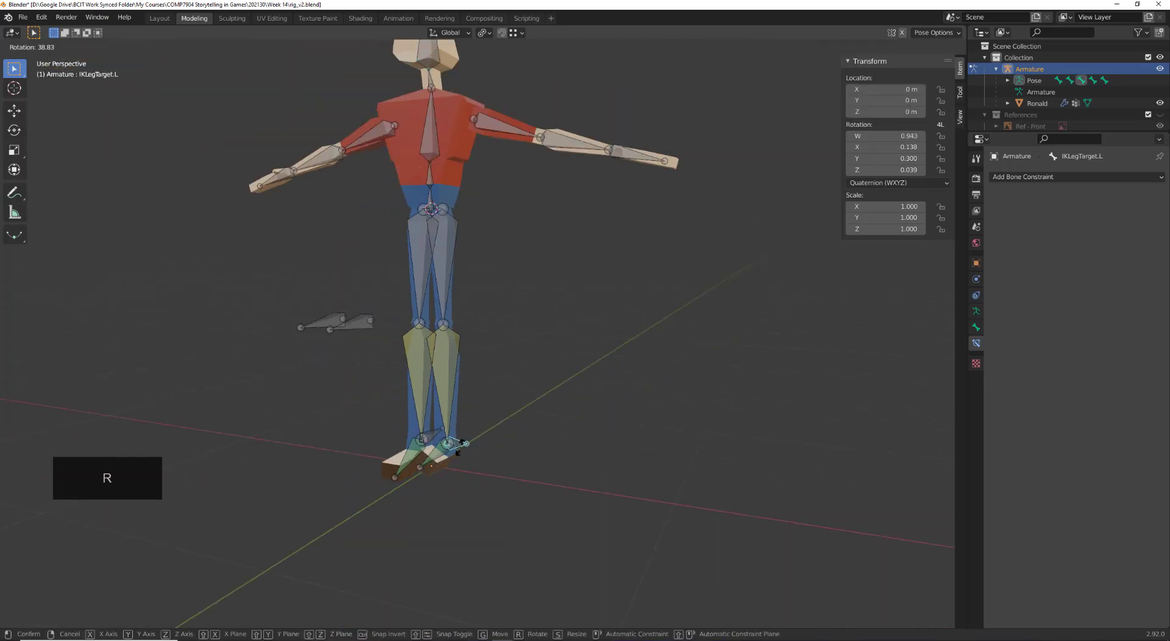
pyautogui.press('Escape')
pyautogui.click(828, 86)
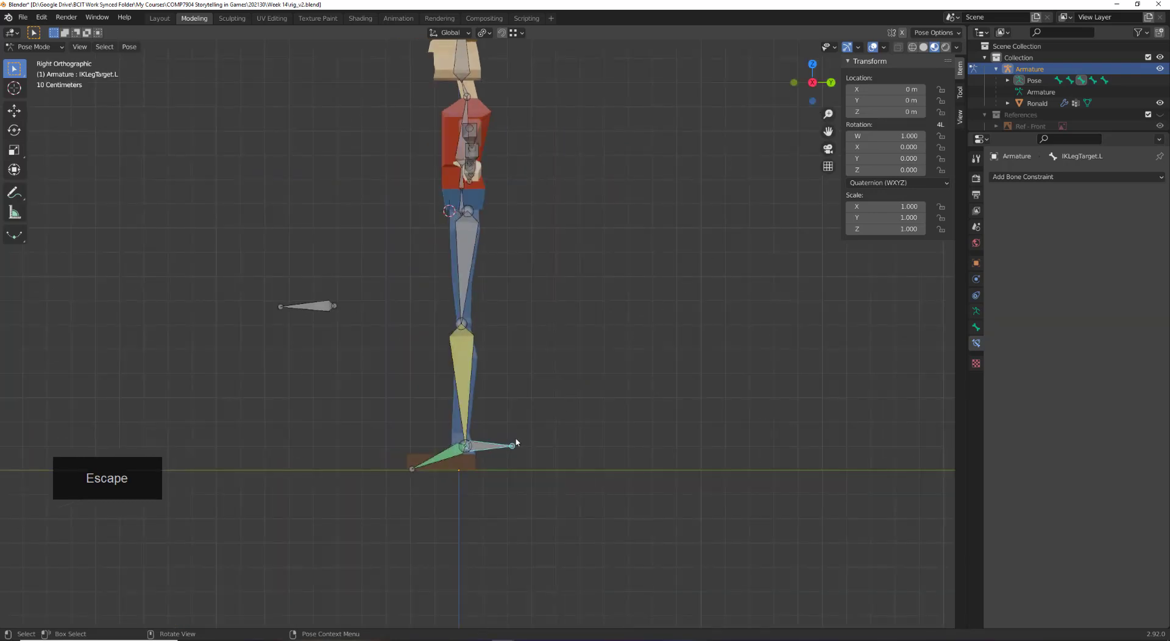
pyautogui.press('r')
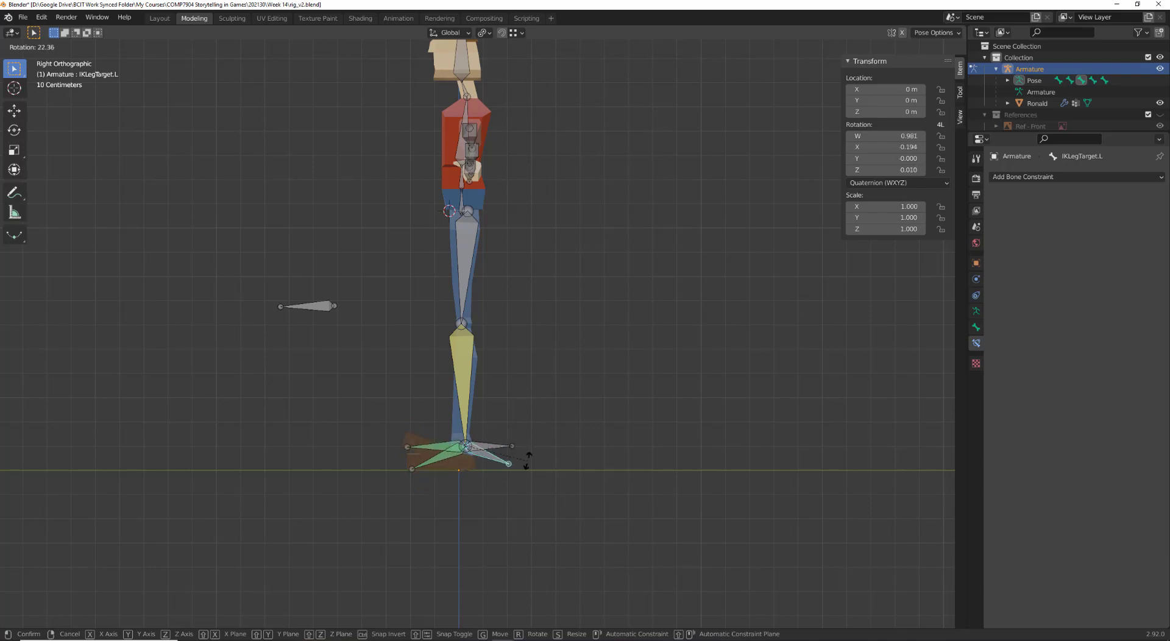
pyautogui.press('Escape')
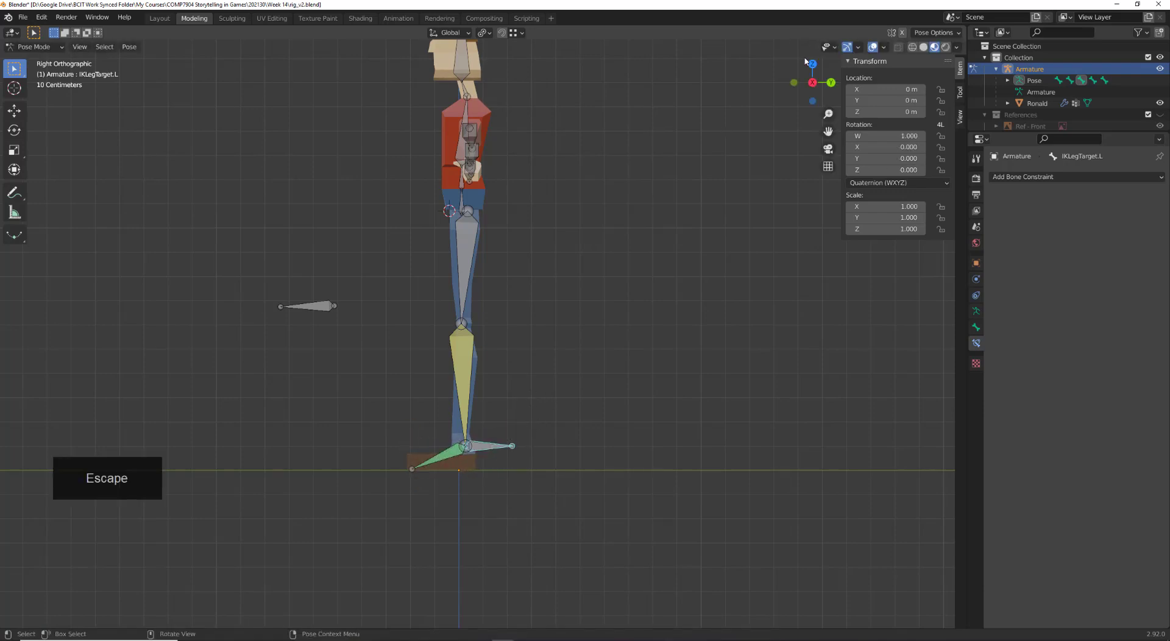
# Try rotating IKLegTarget.L freely from the front, around global Z and with global Z locked, cancelling each attempt
pyautogui.click(793, 82)
pyautogui.press('r')
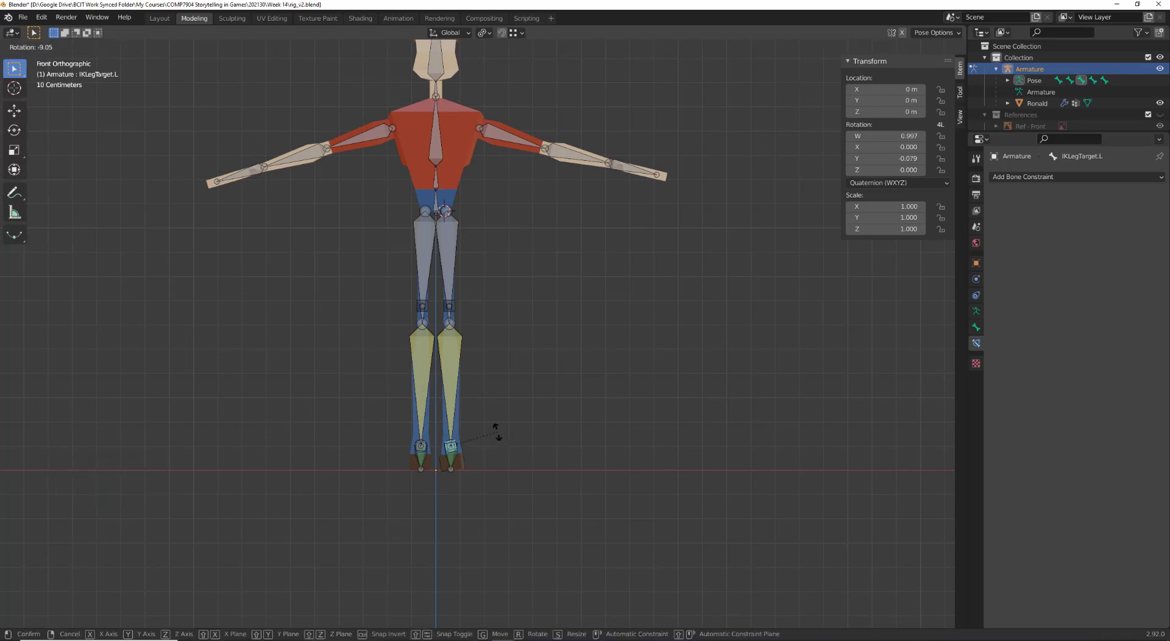
pyautogui.press('Escape')
pyautogui.press('r')
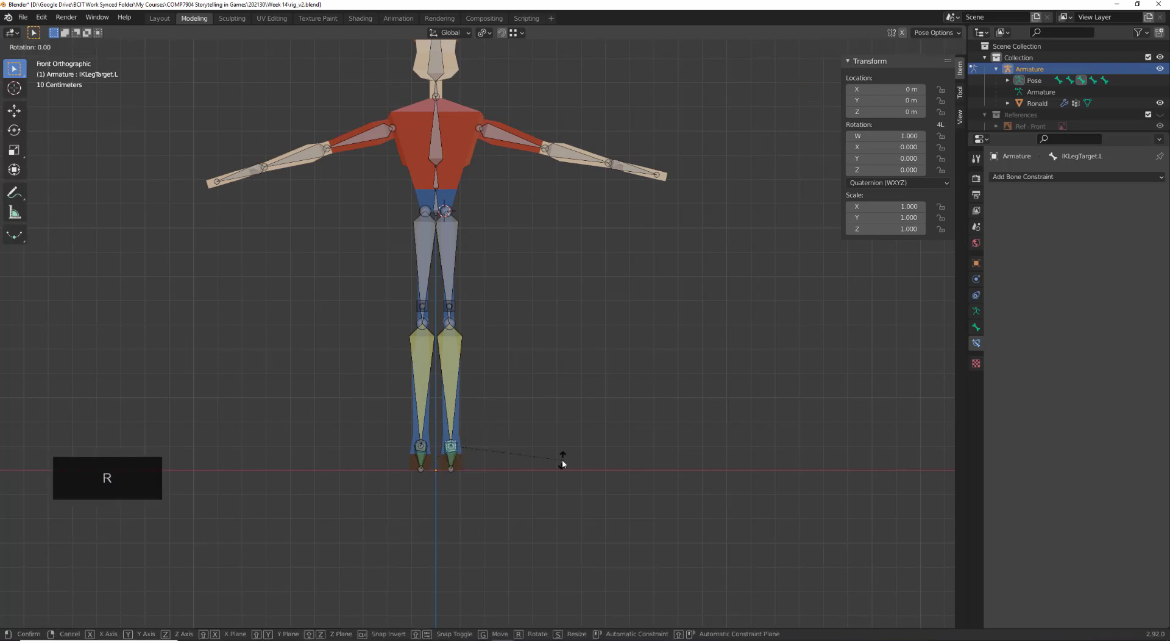
pyautogui.press('z')
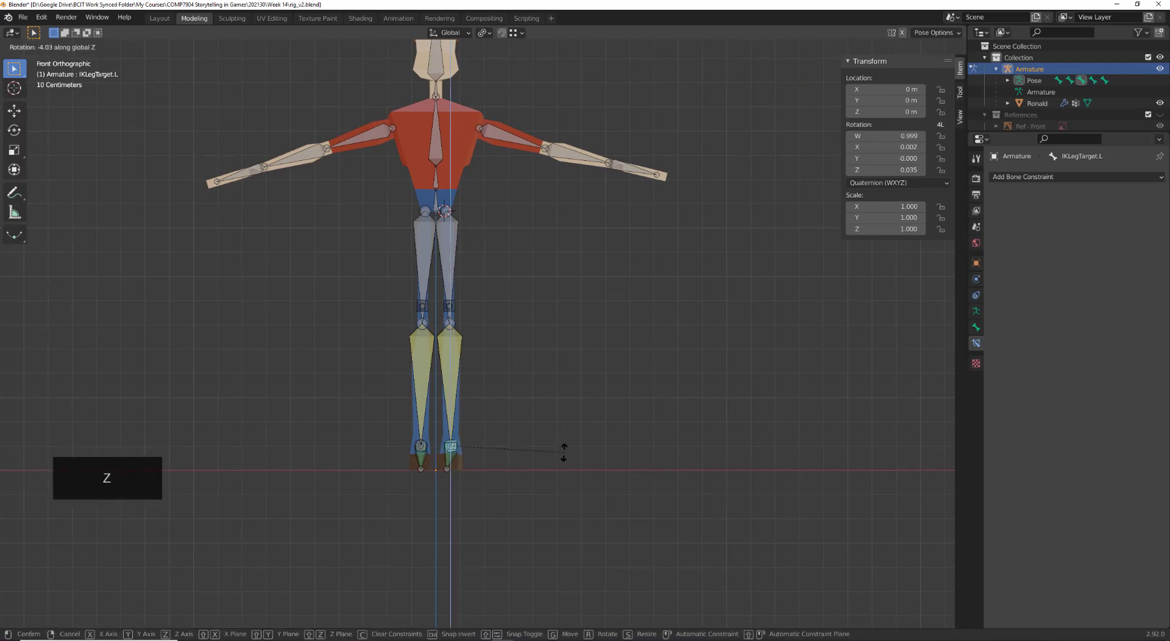
pyautogui.press('Escape')
pyautogui.moveTo(564, 447); pyautogui.dragTo(557, 488, button='middle')
pyautogui.press('r')
pyautogui.hotkey('shift', 'z')
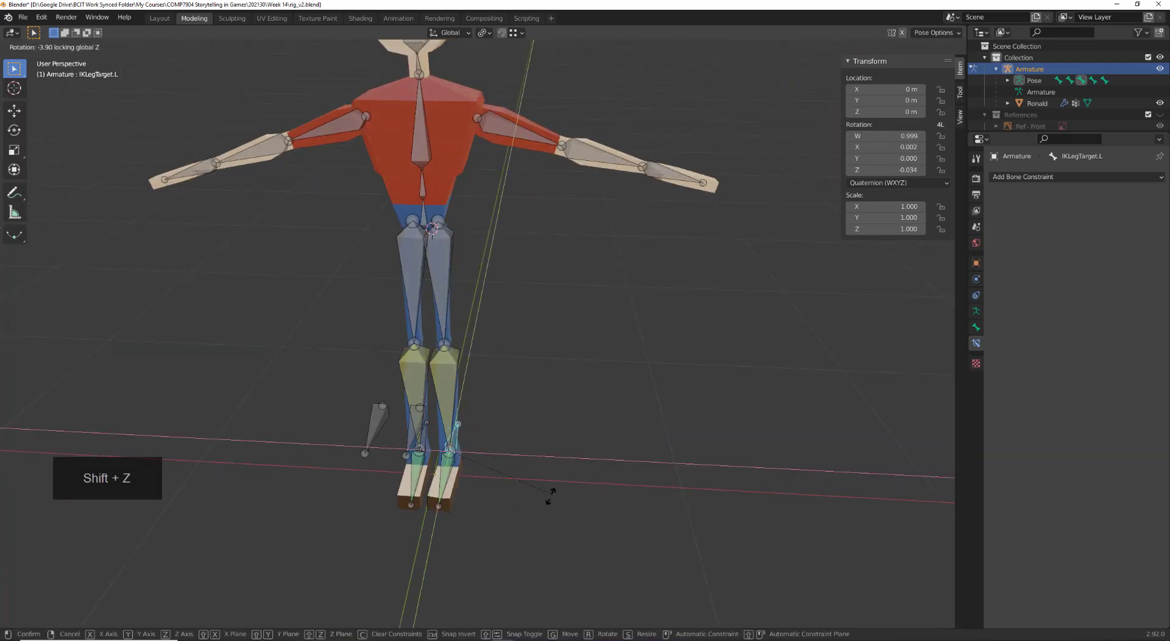
pyautogui.press('Escape')
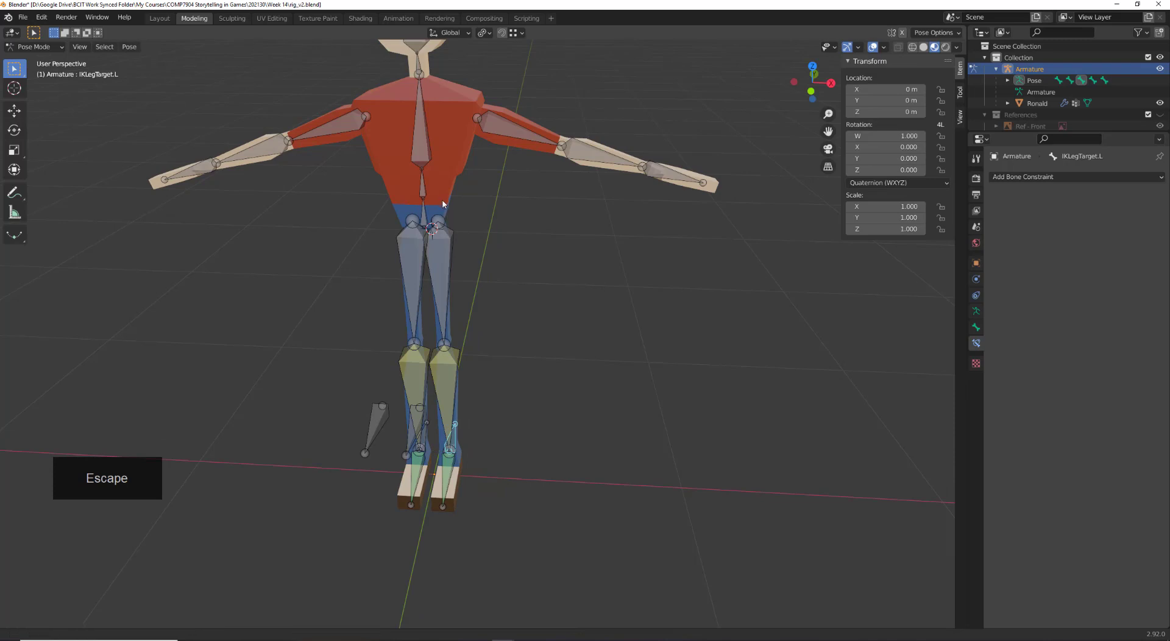
# Try rotating the LowerArm.L bone, cancel the rotation and select UpperArm.L again
pyautogui.keyDown('shift'); pyautogui.moveTo(441, 200); pyautogui.dragTo(489, 374, button='middle'); pyautogui.keyUp('shift')
pyautogui.click(576, 325)
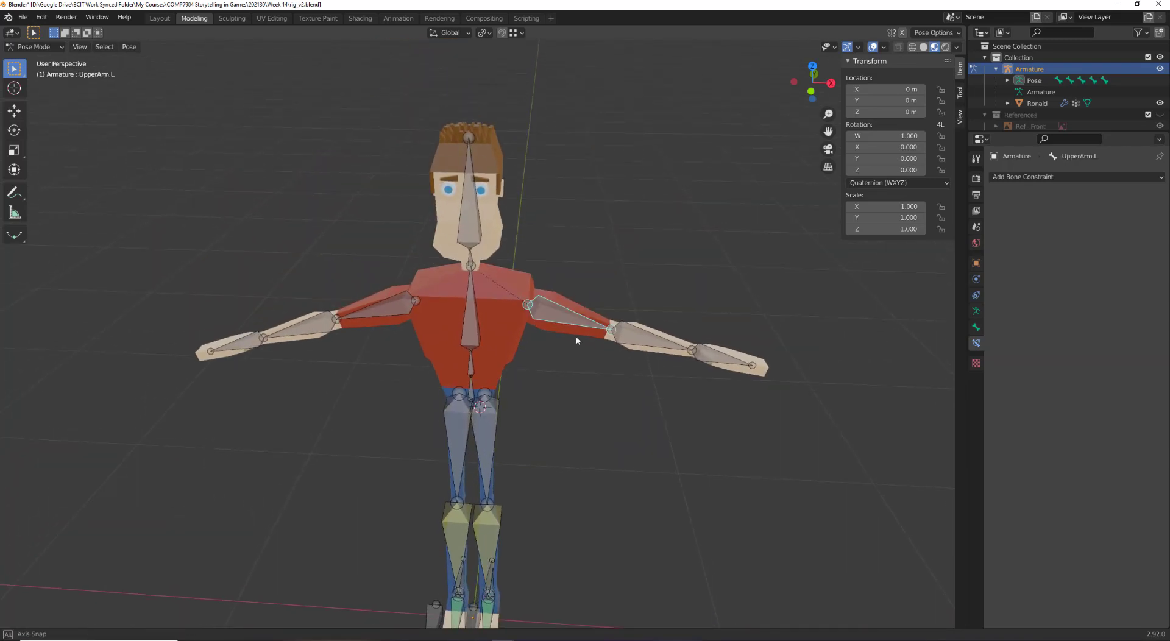
pyautogui.moveTo(572, 335); pyautogui.dragTo(650, 339, button='middle')
pyautogui.click(651, 341)
pyautogui.press('r')
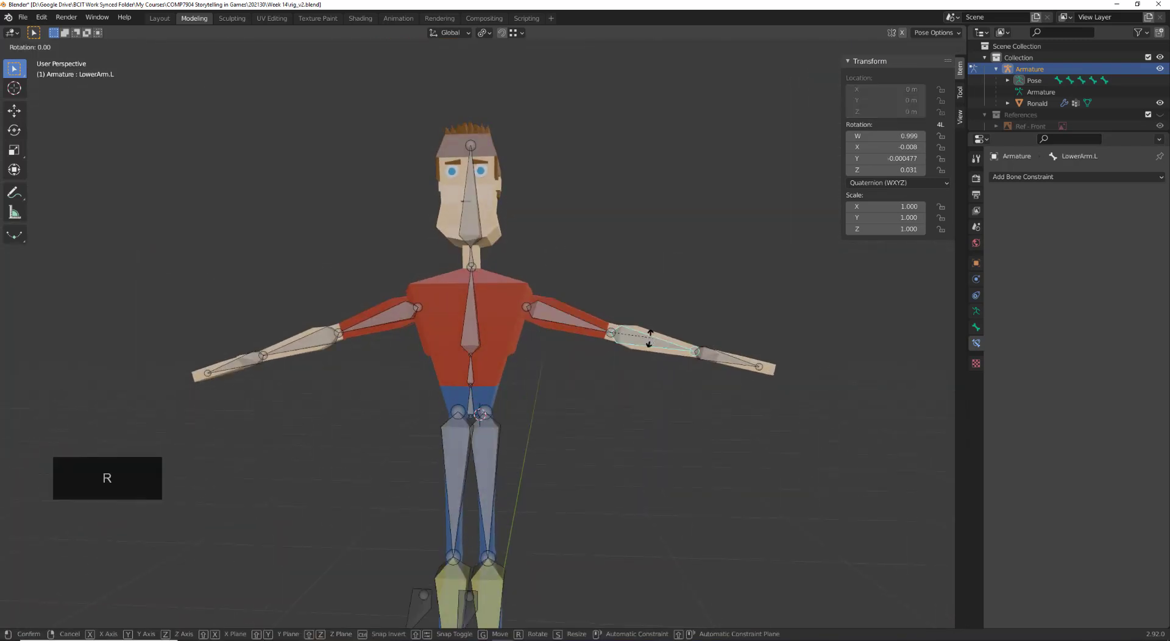
pyautogui.press('Escape')
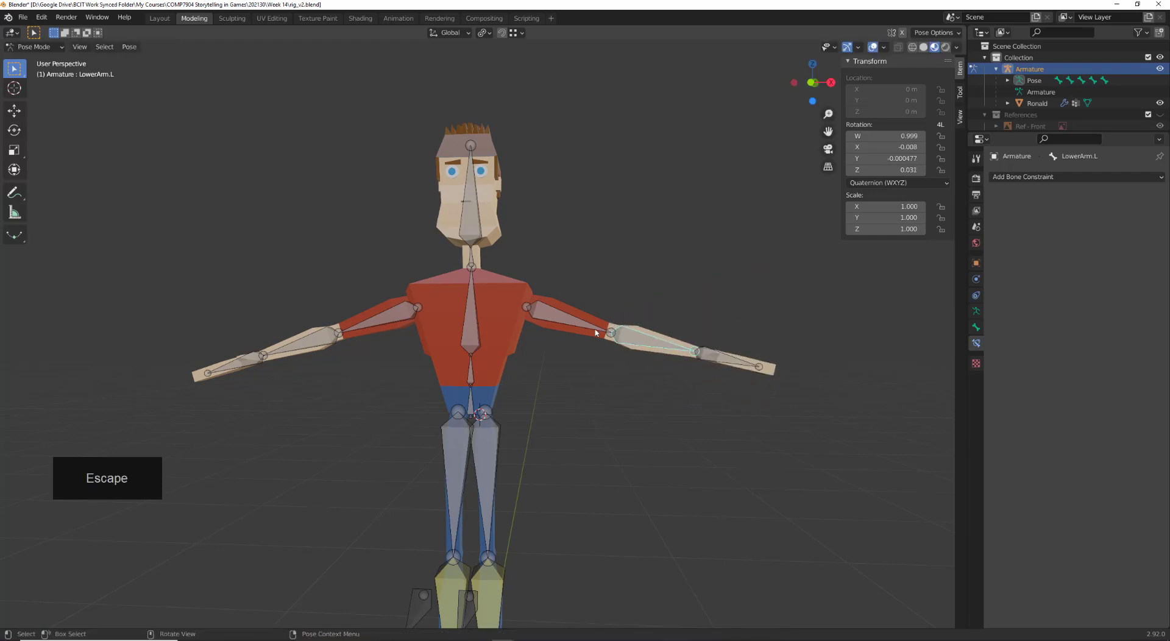
pyautogui.click(555, 324)
# Return the armature to Object Mode and select the Ronald mesh
pyautogui.scroll(-3, 494, 359)
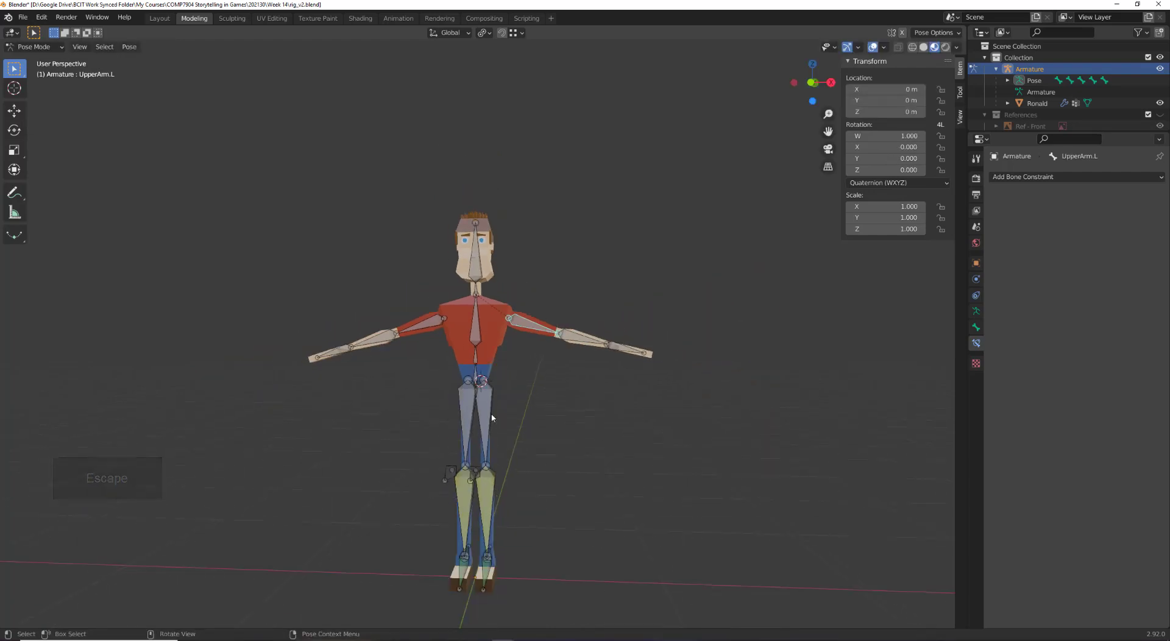
pyautogui.scroll(6, 494, 359)
pyautogui.moveTo(479, 306); pyautogui.dragTo(382, 251, button='middle')
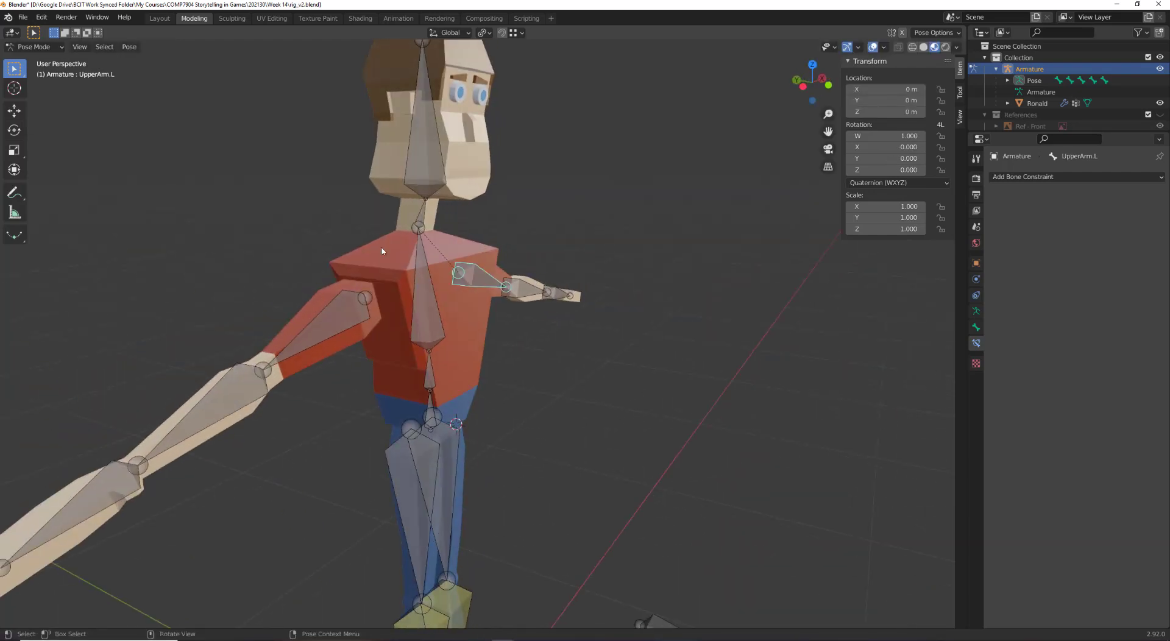
pyautogui.press('Tab')
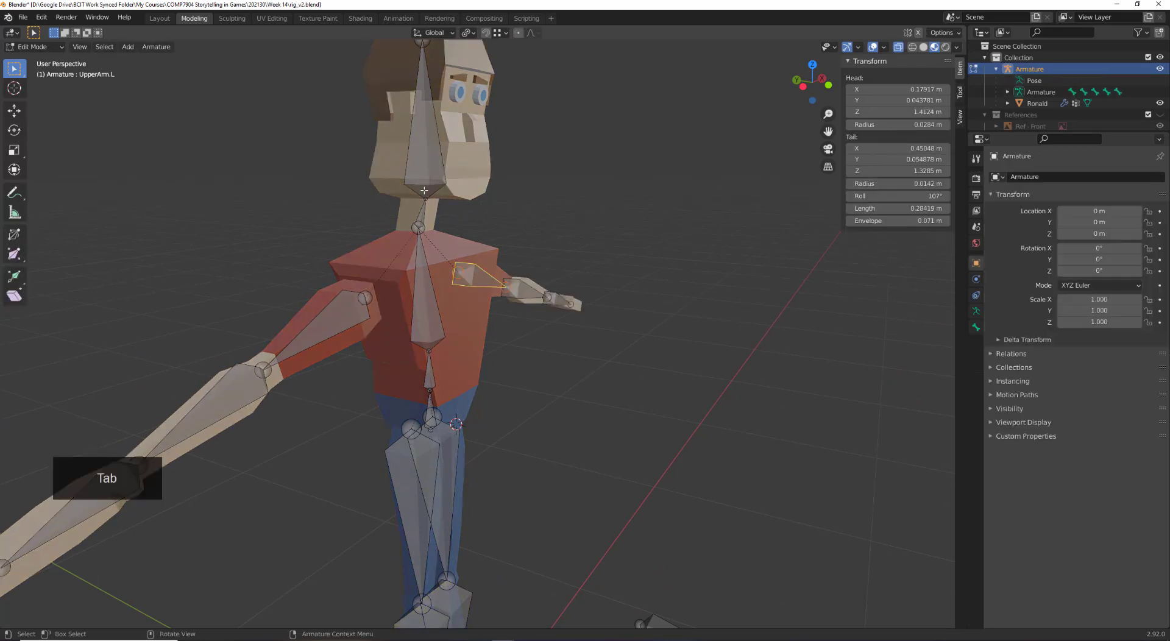
pyautogui.press('Tab')
pyautogui.press('Tab')
pyautogui.press('Tab')
pyautogui.click(14, 52)
pyautogui.click(30, 61)
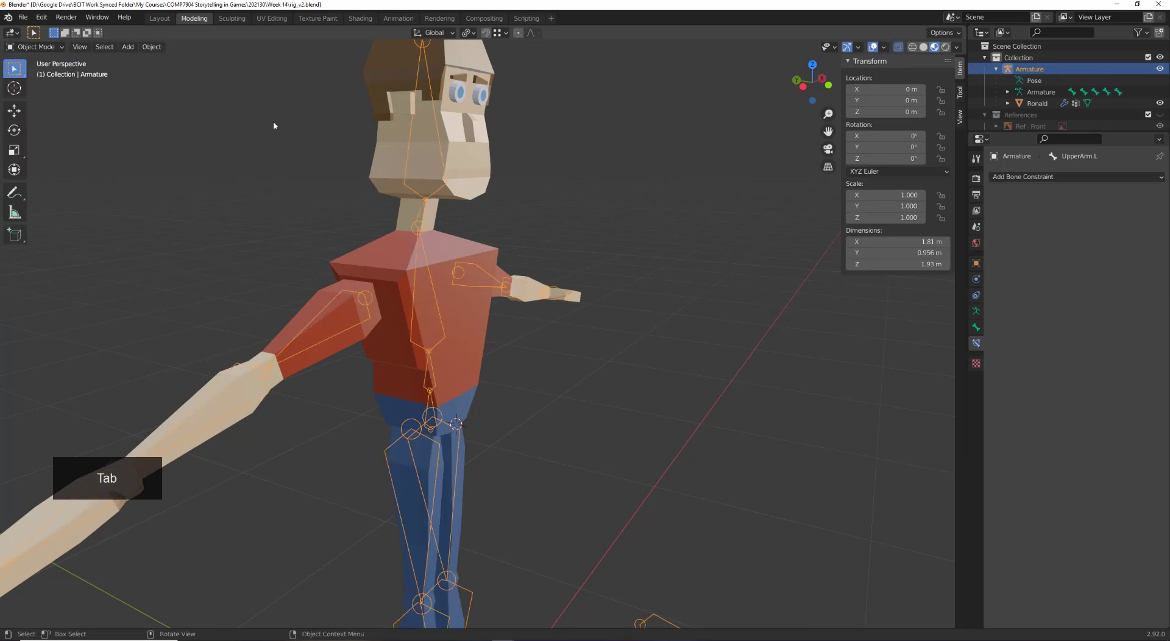
pyautogui.click(414, 235)
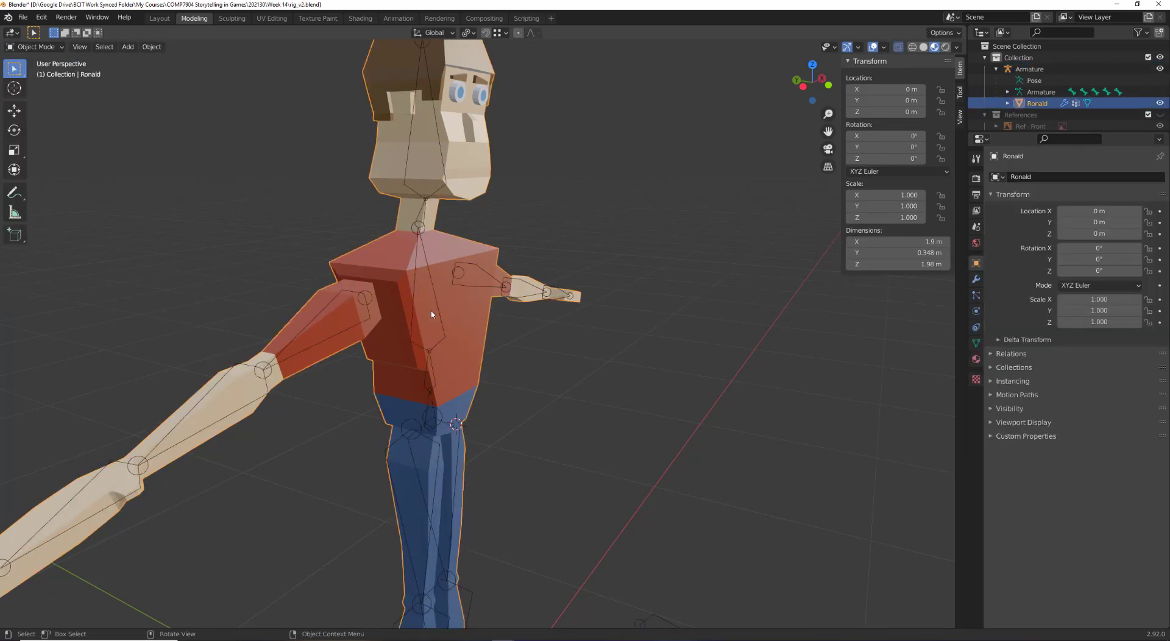
pyautogui.press('shift')
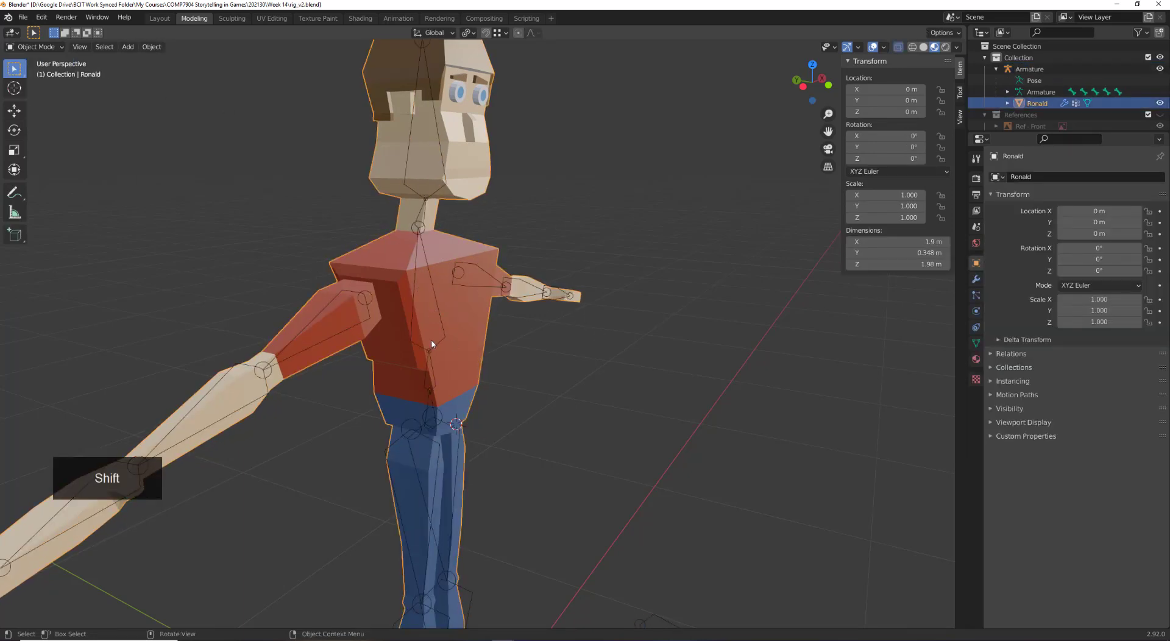
# Select the armature together with the Ronald mesh as the active object and switch to Weight Paint mode
pyautogui.click(571, 299)
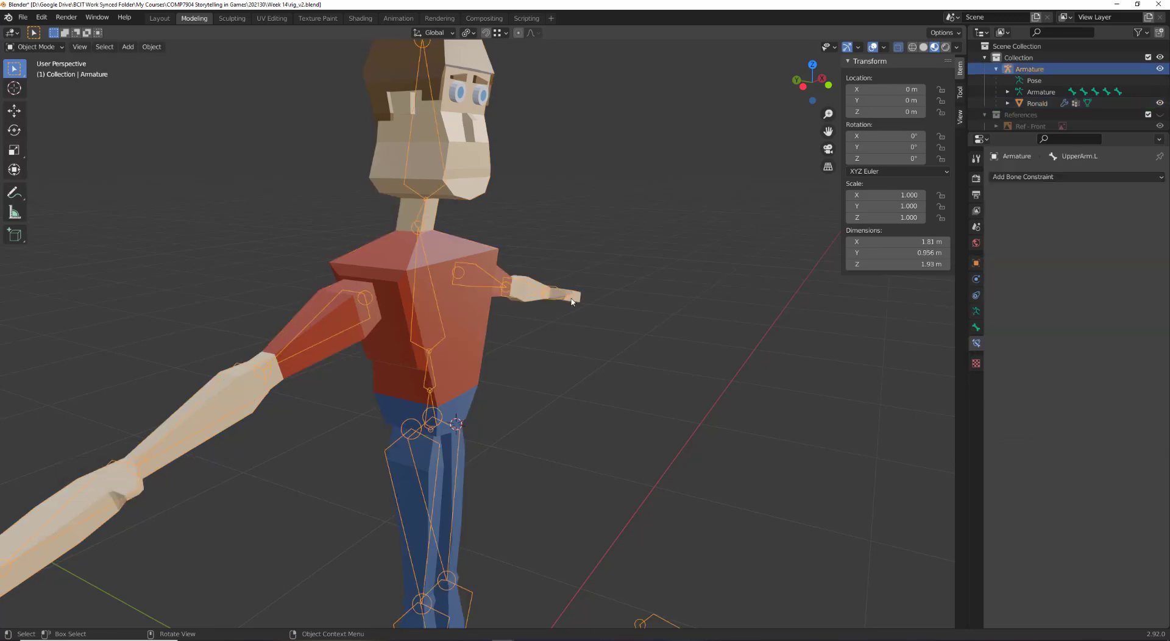
pyautogui.keyDown('shift'); pyautogui.click(380, 257); pyautogui.keyUp('shift')
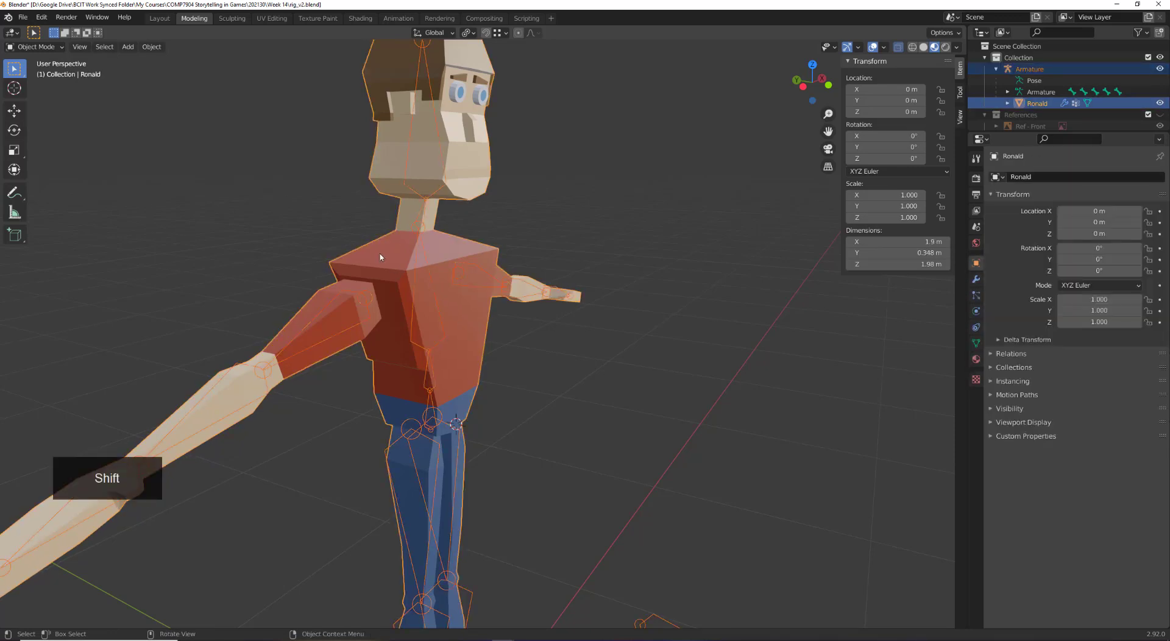
pyautogui.hotkey('ctrl', 'space')
pyautogui.hotkey('ctrl', 'space')
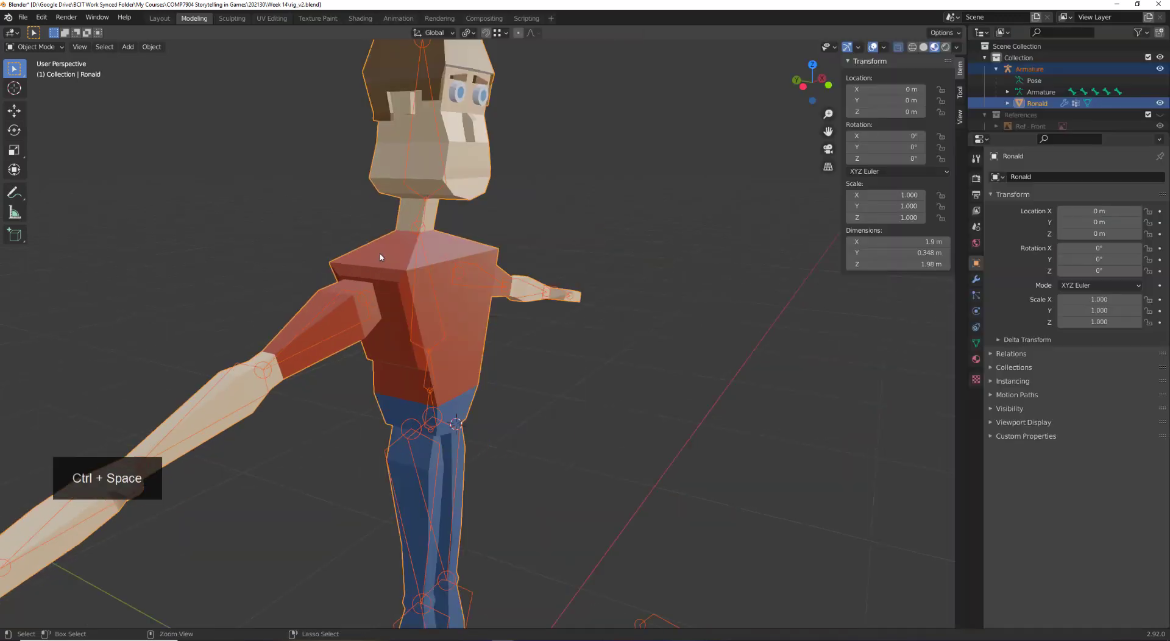
pyautogui.hotkey('ctrl', 'Tab')
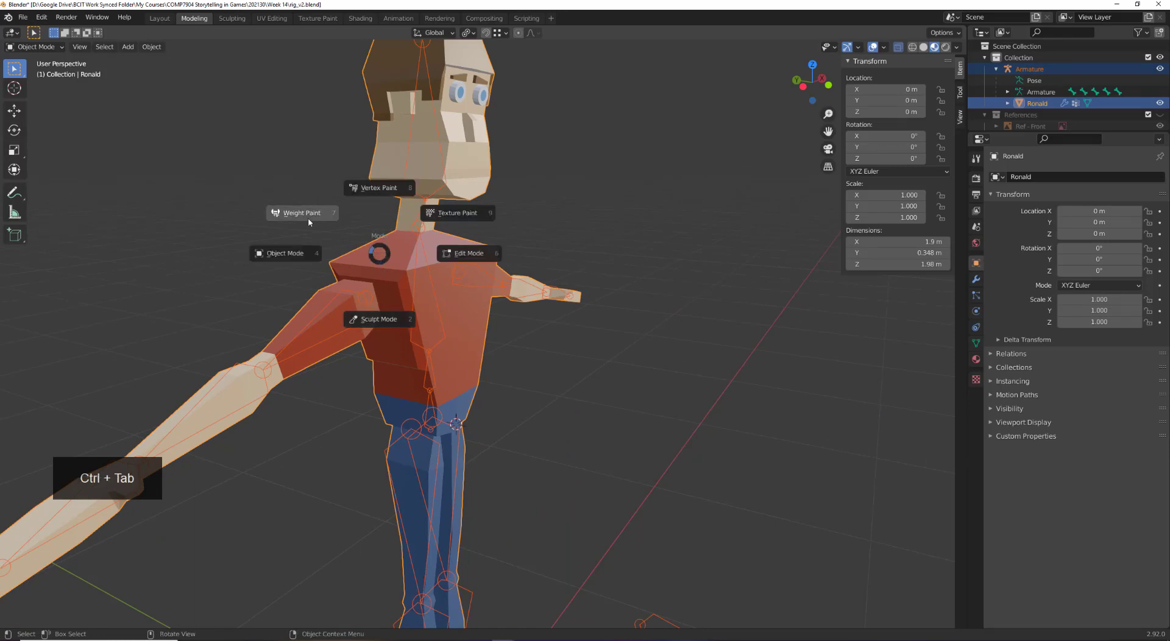
pyautogui.click(308, 217)
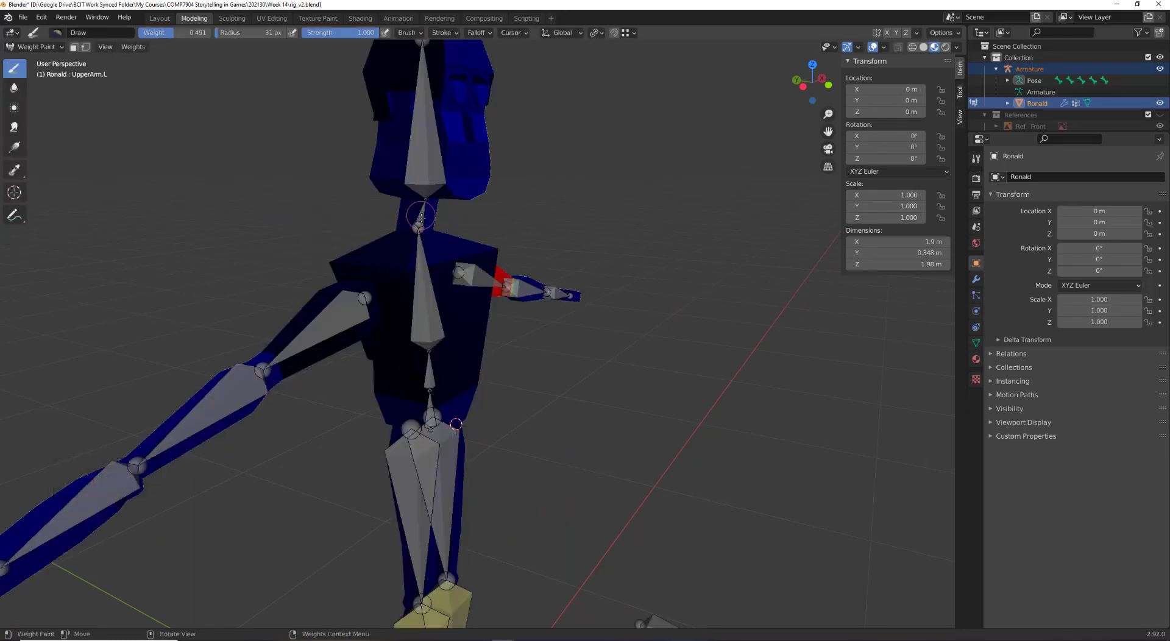
# Examine how the Neck and Spine2 bones influence the mesh by selecting each bone's weights in turn
pyautogui.hotkey('alt', 'a')
pyautogui.keyDown('ctrl'); pyautogui.click(420, 210); pyautogui.keyUp('ctrl')
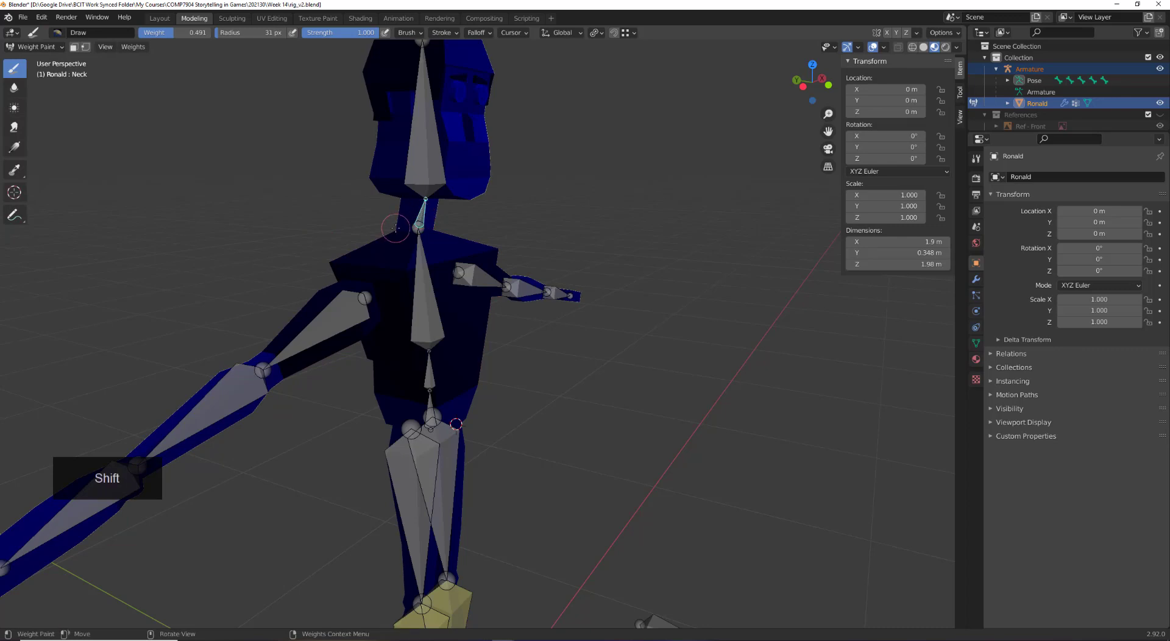
pyautogui.moveTo(395, 228); pyautogui.dragTo(510, 221, button='middle')
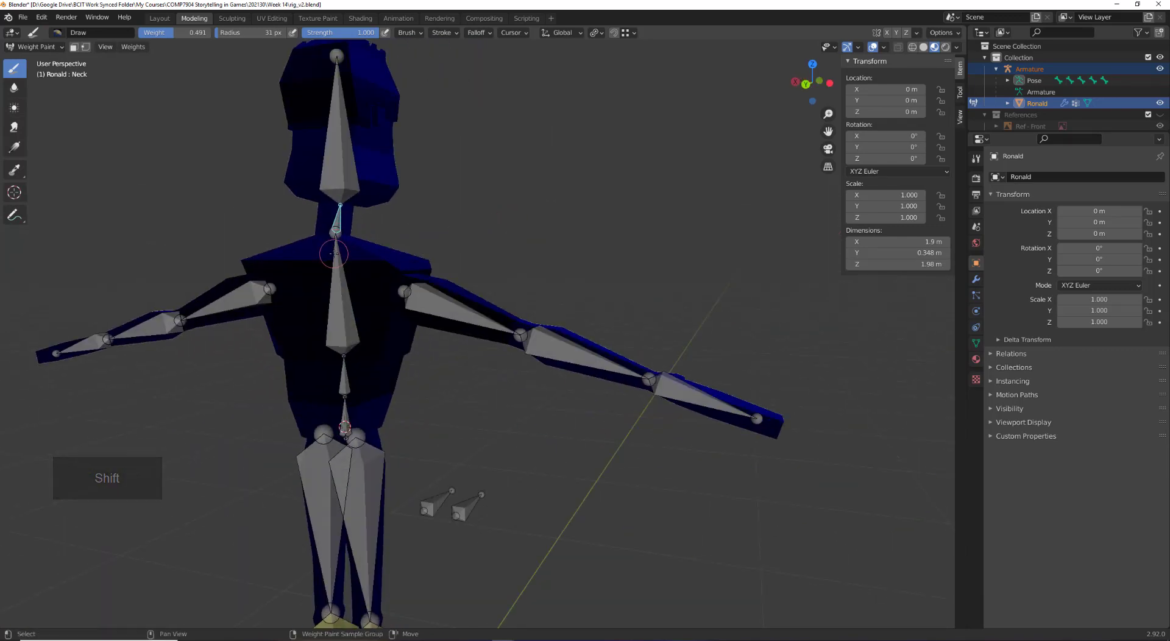
pyautogui.keyDown('shift'); pyautogui.click(337, 232); pyautogui.keyUp('shift')
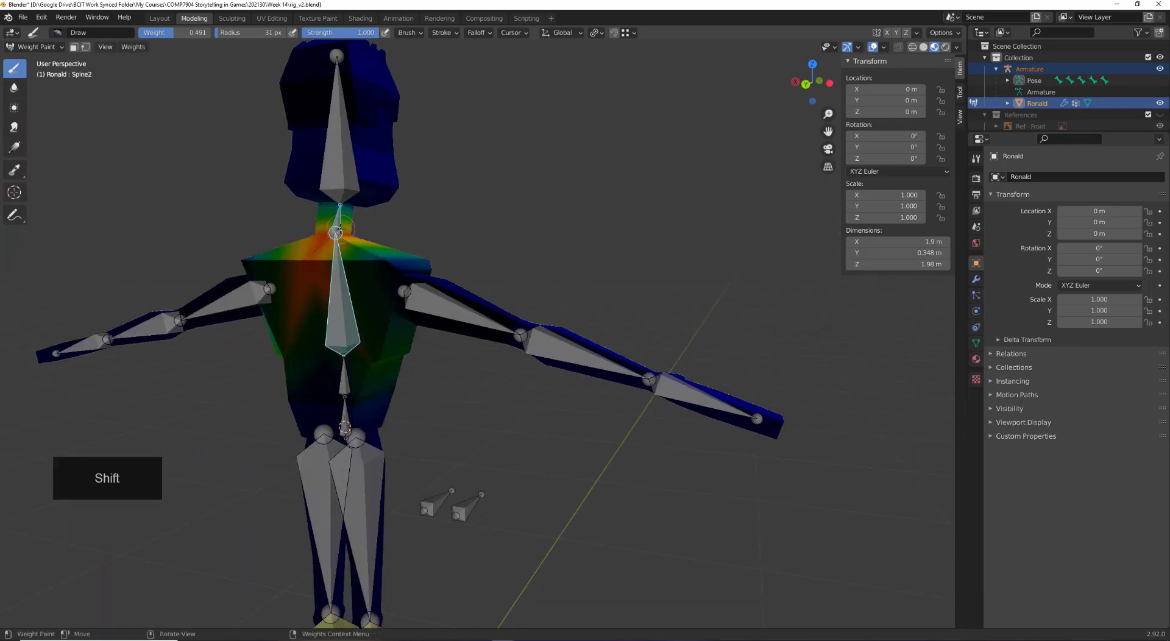
pyautogui.hotkey('alt', 'a')
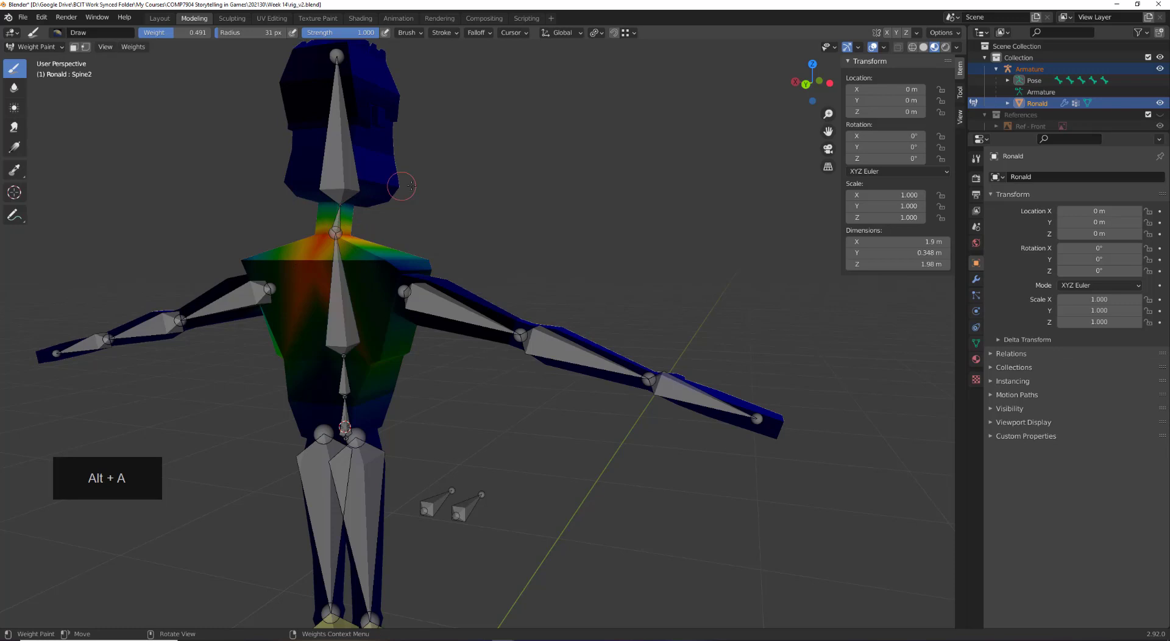
pyautogui.keyDown('shift'); pyautogui.click(340, 220); pyautogui.keyUp('shift')
pyautogui.scroll(4, 343, 224)
pyautogui.press('space')
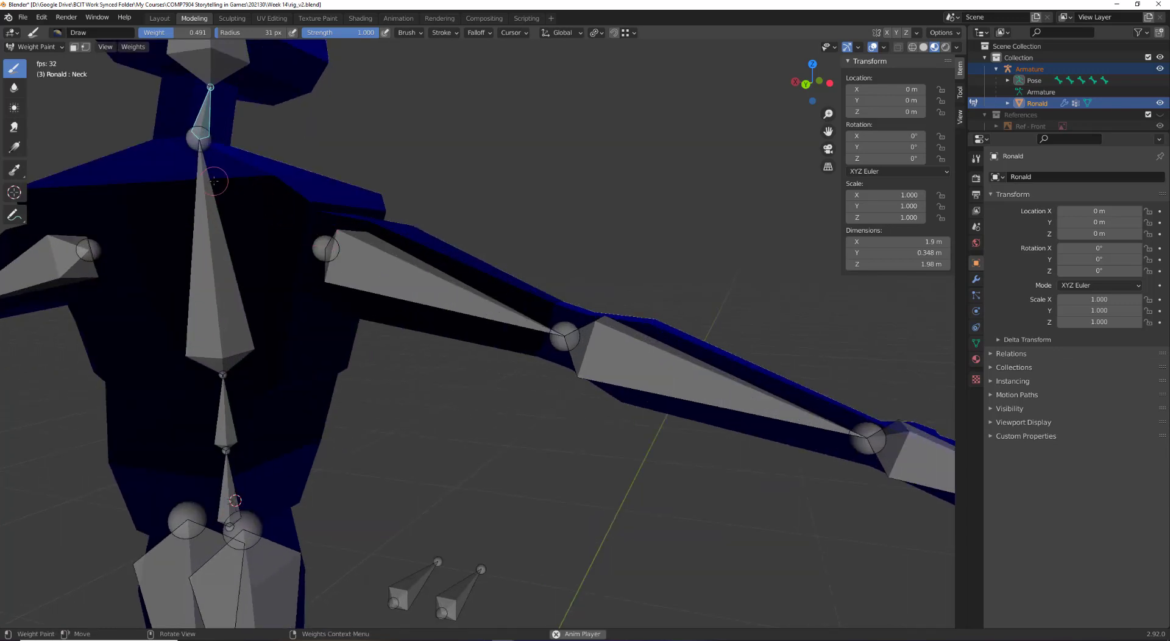
# Select the Spine2 bone, set the brush weight to 1.000 and show the mesh in wireframe shading
pyautogui.moveTo(214, 181); pyautogui.dragTo(454, 415, button='middle')
pyautogui.hotkey('alt', 'a')
pyautogui.keyDown('shift'); pyautogui.click(429, 443); pyautogui.keyUp('shift')
pyautogui.scroll(-10, 435, 416)
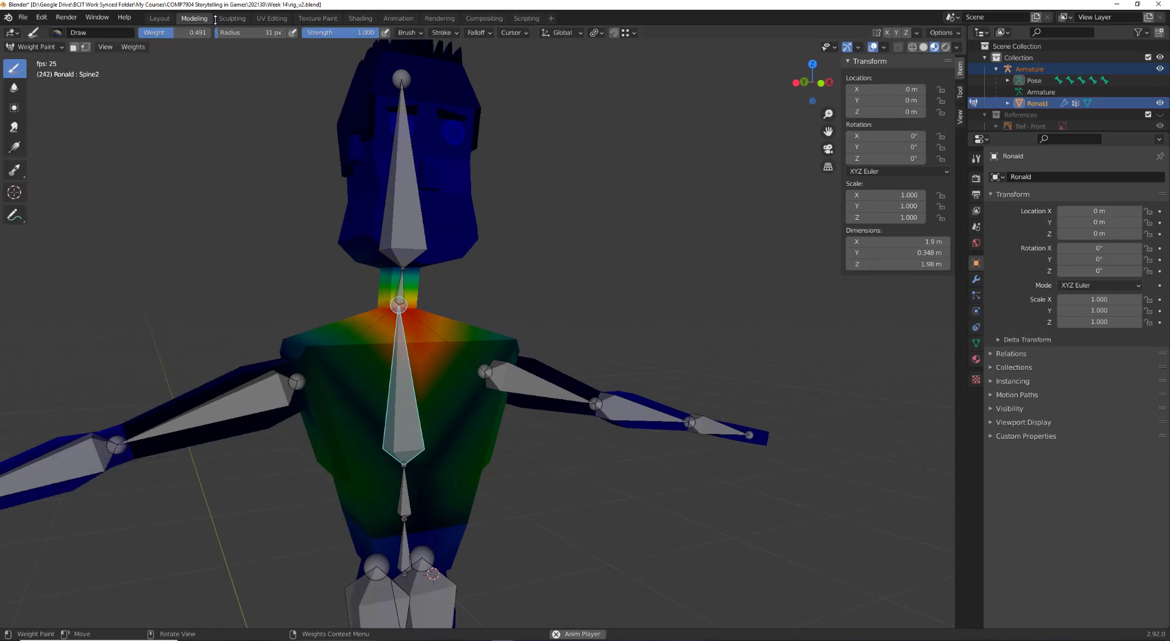
pyautogui.moveTo(164, 33); pyautogui.dragTo(210, 33)
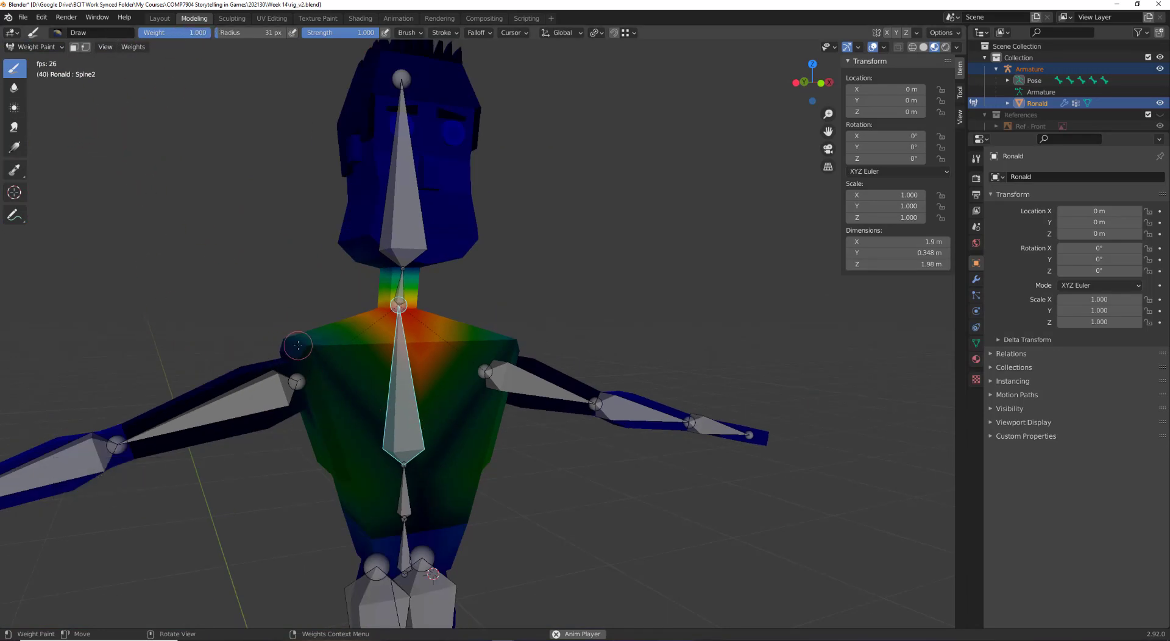
pyautogui.click(912, 47)
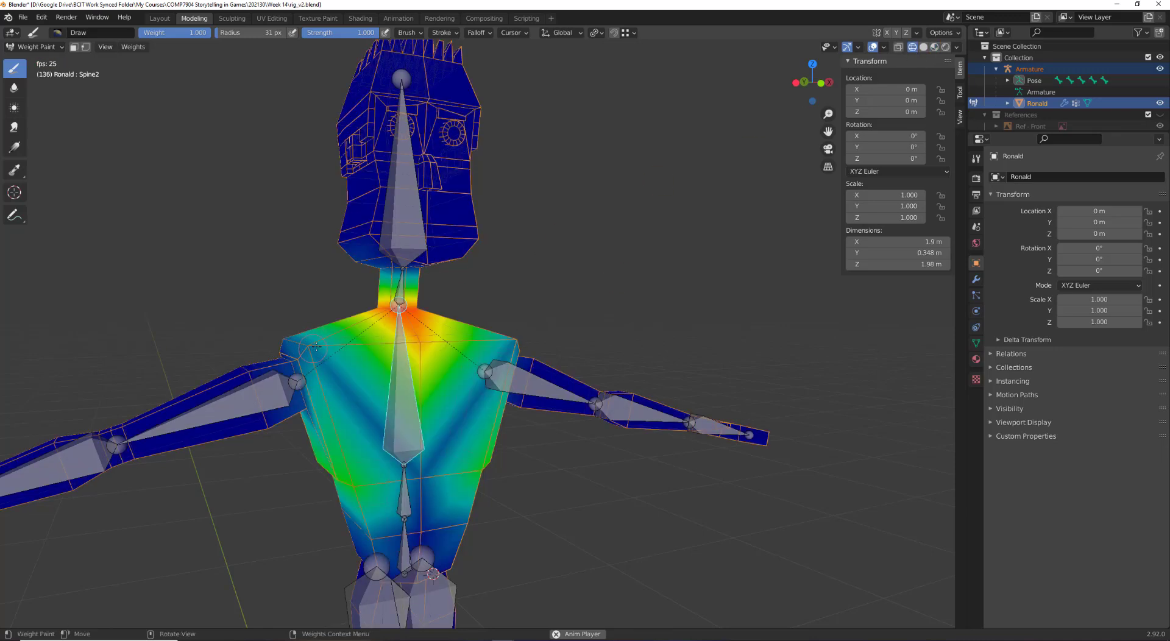
# Paint full Spine2 weight on the shoulder, chest and upper back vertices around the torso
pyautogui.moveTo(316, 347); pyautogui.dragTo(395, 342, button='middle')
pyautogui.moveTo(518, 344); pyautogui.dragTo(512, 341)
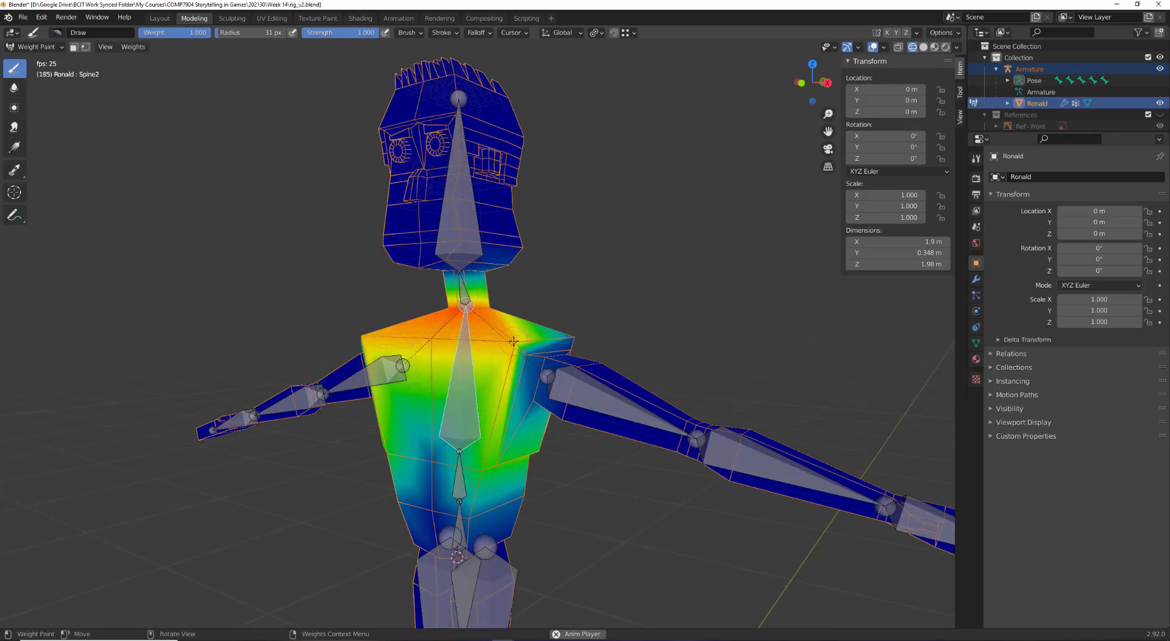
pyautogui.moveTo(479, 466); pyautogui.dragTo(433, 460)
pyautogui.moveTo(449, 449); pyautogui.dragTo(365, 437, button='middle')
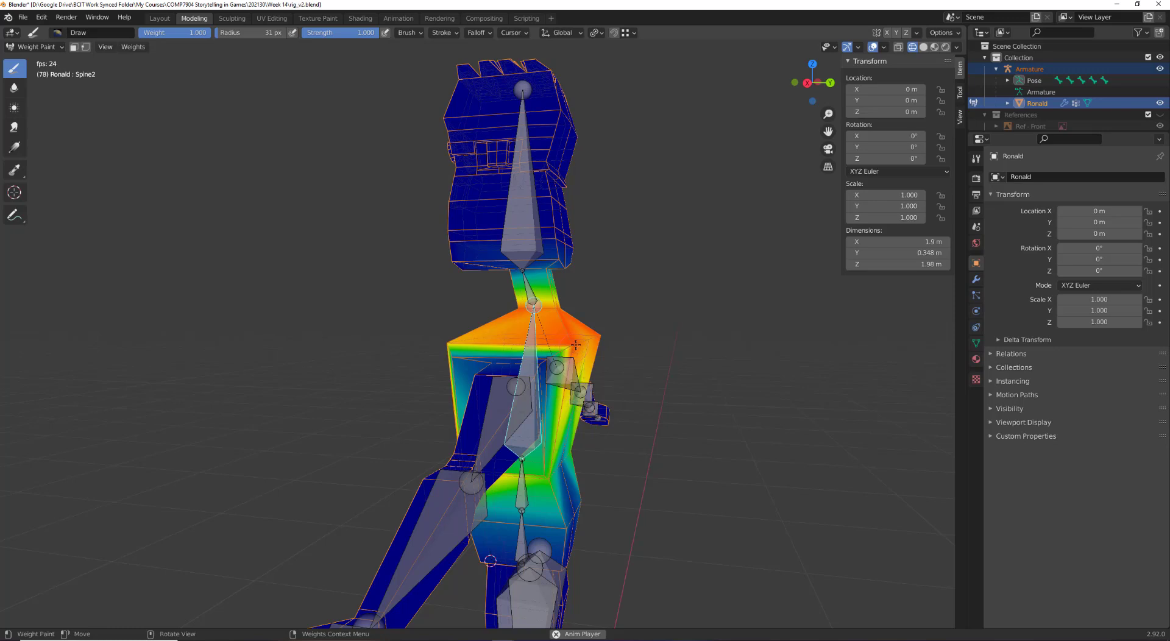
pyautogui.moveTo(572, 338); pyautogui.dragTo(497, 344, button='middle')
pyautogui.moveTo(662, 346); pyautogui.dragTo(673, 349)
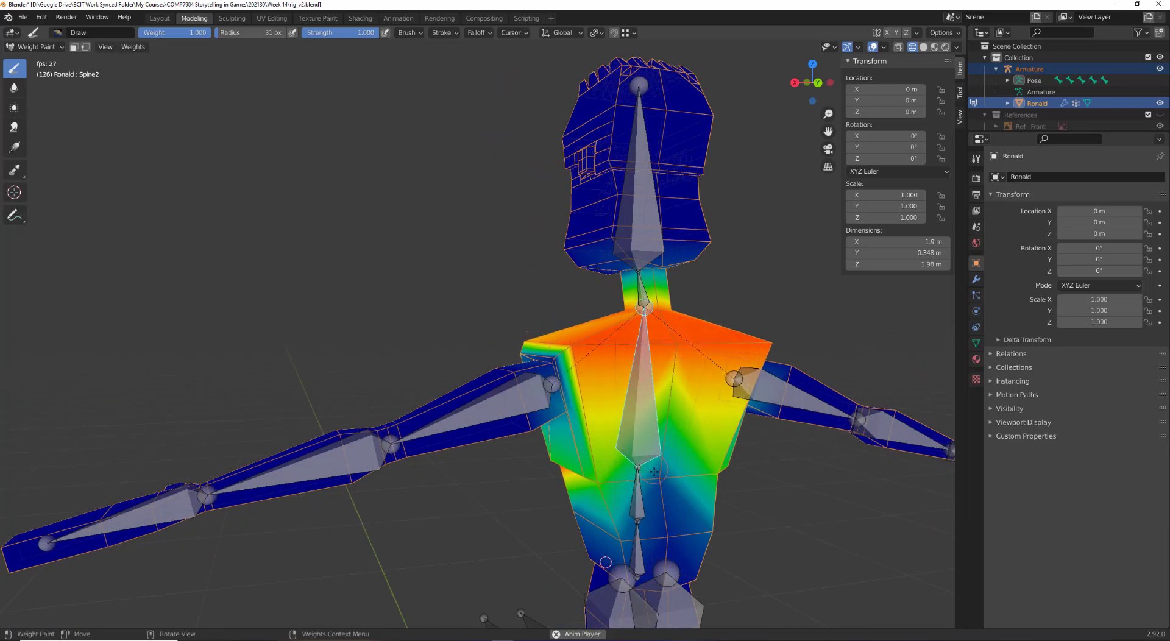
pyautogui.moveTo(624, 474)
pyautogui.mouseDown()
pyautogui.moveTo(610, 475)
pyautogui.moveTo(624, 473)
pyautogui.mouseUp()
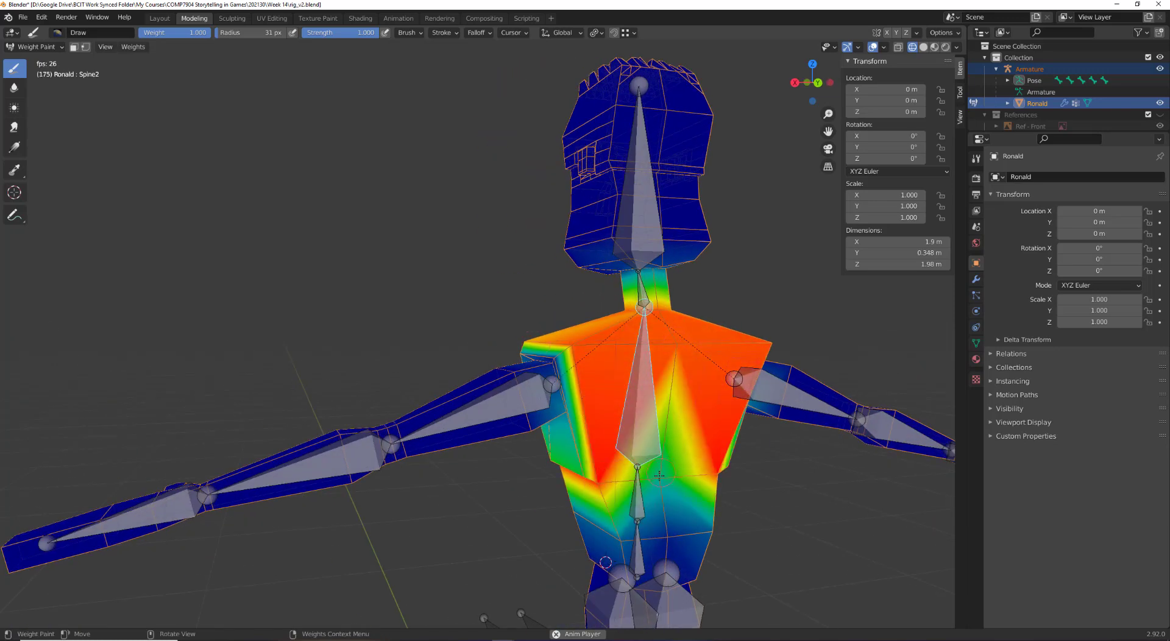
pyautogui.moveTo(659, 475); pyautogui.dragTo(597, 366, button='middle')
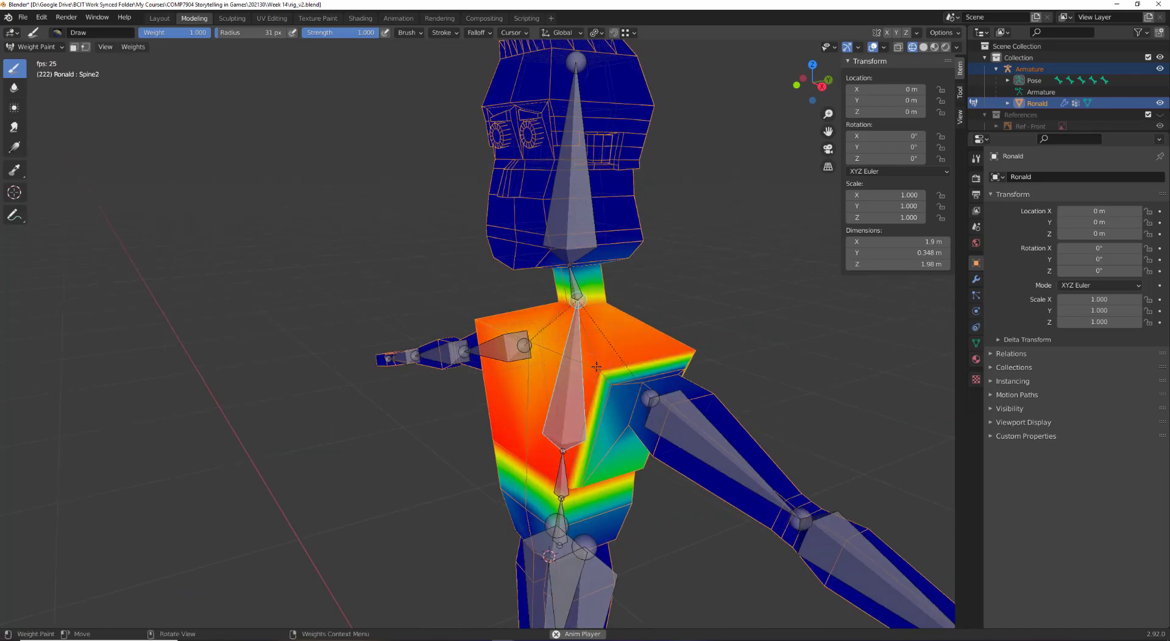
pyautogui.moveTo(519, 323); pyautogui.dragTo(527, 346, button='middle')
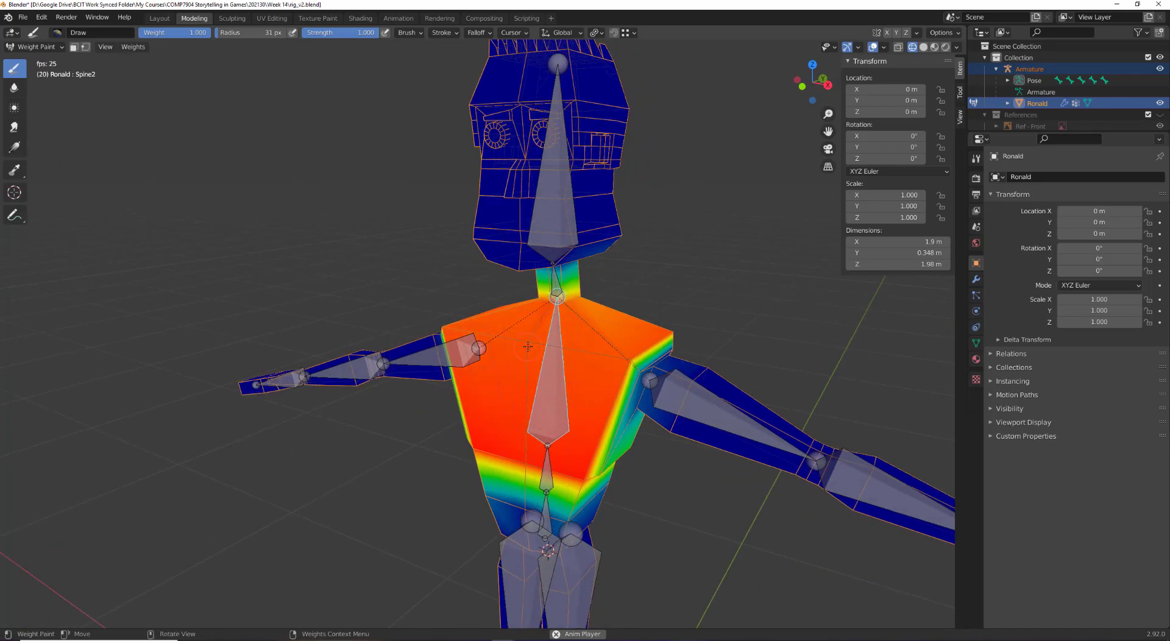
# Select the Neck bone and paint full weight on the vertices where the neck meets the head
pyautogui.hotkey('alt', 'a')
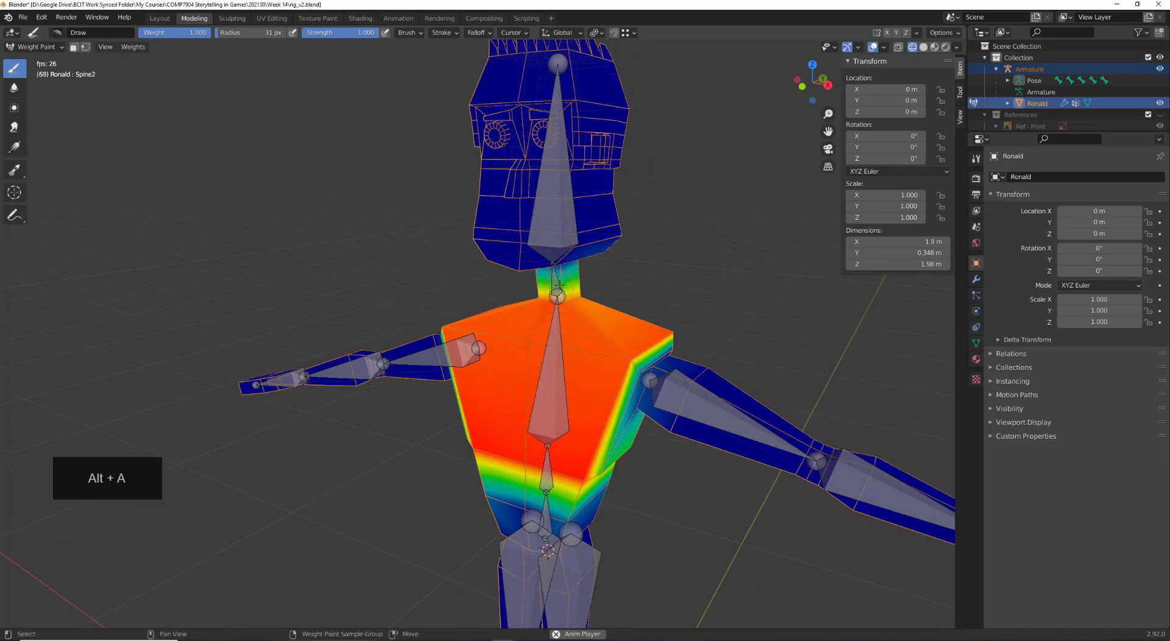
pyautogui.keyDown('ctrl'); pyautogui.click(553, 285); pyautogui.keyUp('ctrl')
pyautogui.scroll(3, 553, 285)
pyautogui.moveTo(589, 262); pyautogui.dragTo(562, 256, button='middle')
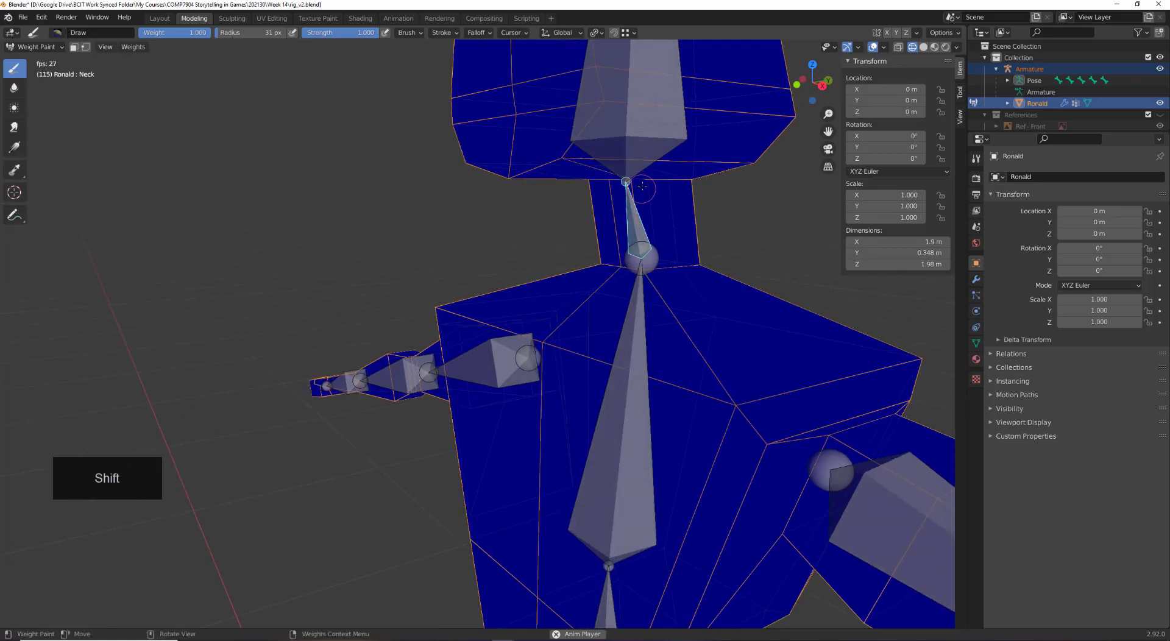
pyautogui.moveTo(640, 184)
pyautogui.mouseDown()
pyautogui.moveTo(615, 183)
pyautogui.moveTo(687, 181)
pyautogui.mouseUp()
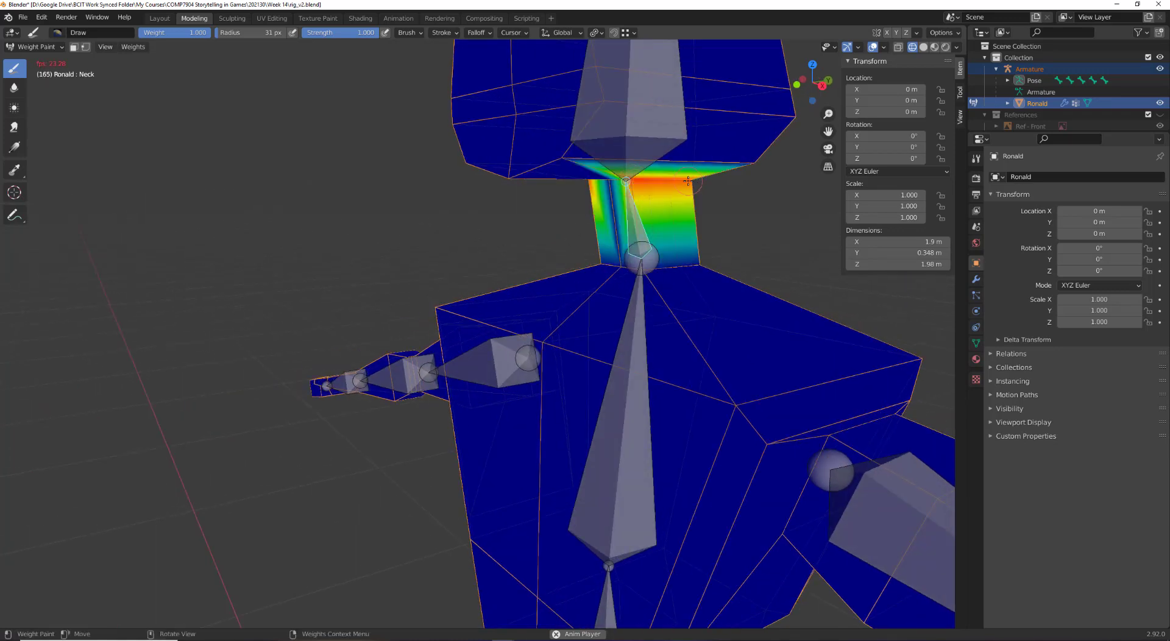
pyautogui.moveTo(620, 266); pyautogui.dragTo(616, 195, button='middle')
pyautogui.moveTo(608, 185); pyautogui.dragTo(624, 175)
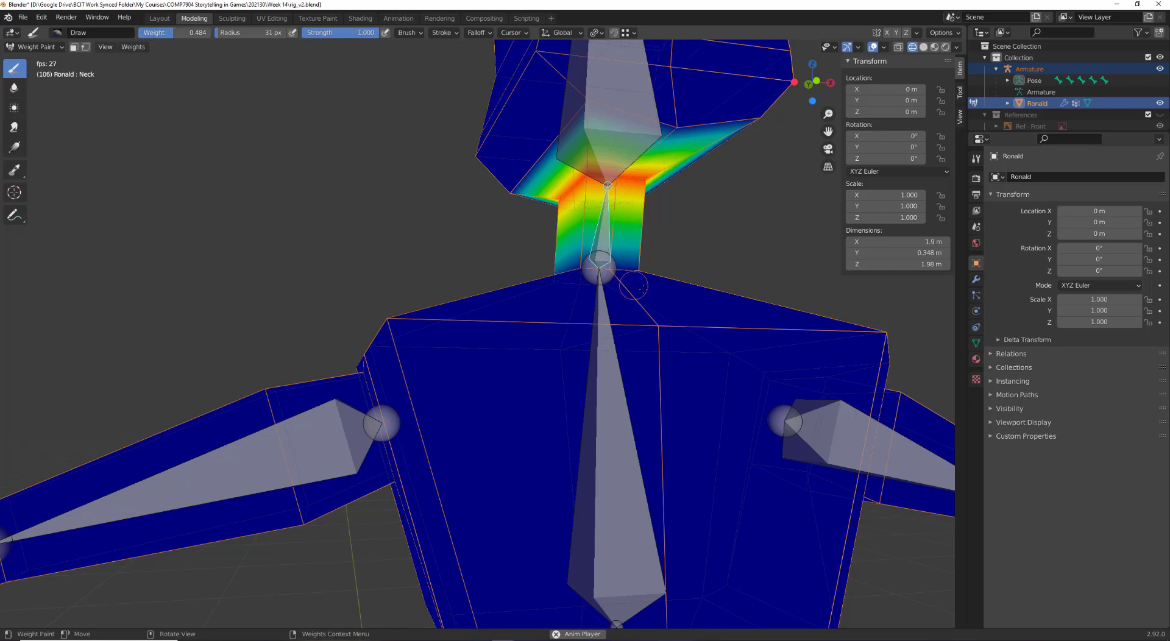
# Paint Neck weight at 0.484 on the vertices around the base of the neck, front and back
pyautogui.moveTo(619, 277); pyautogui.dragTo(610, 271)
pyautogui.moveTo(635, 266); pyautogui.dragTo(602, 264, button='middle')
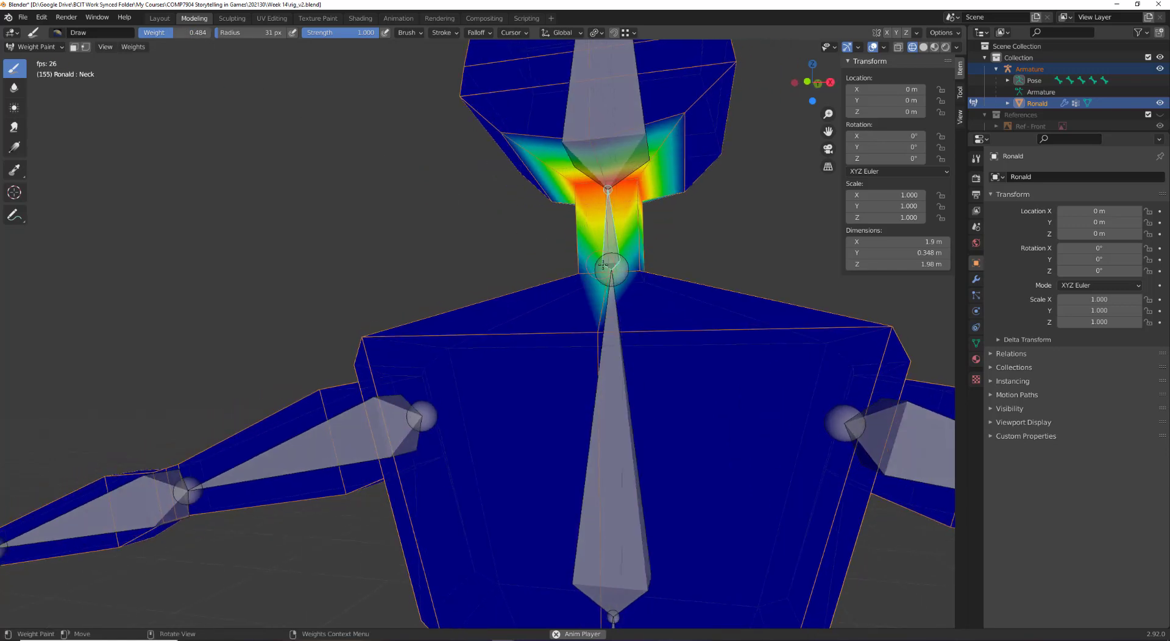
pyautogui.moveTo(642, 269); pyautogui.dragTo(586, 272)
pyautogui.moveTo(609, 271); pyautogui.dragTo(563, 295, button='middle')
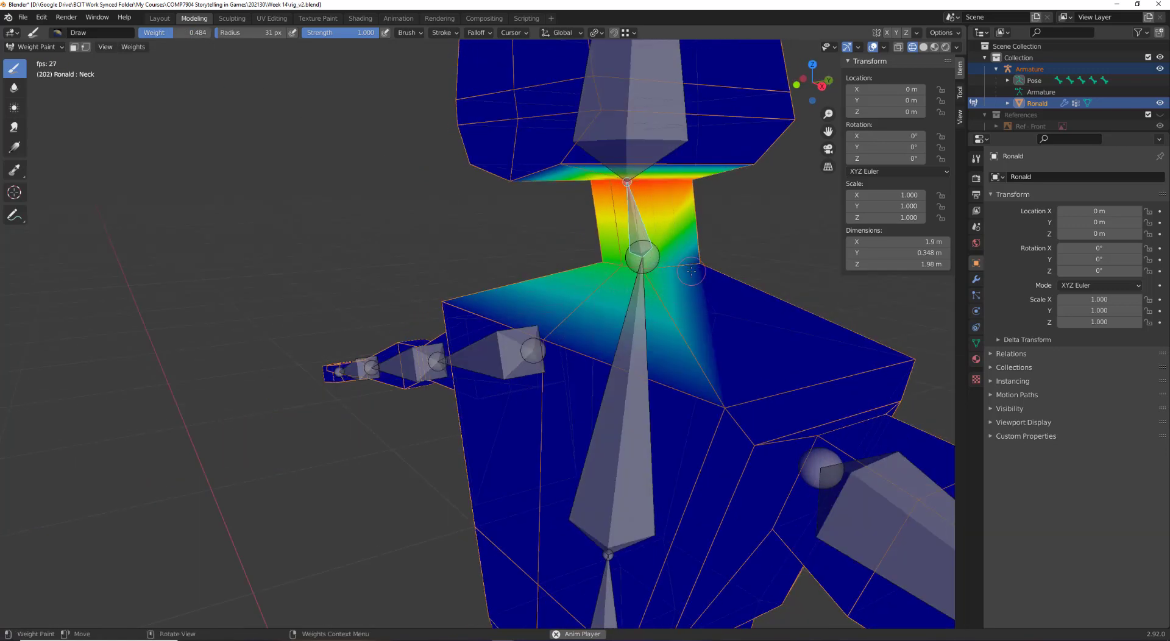
pyautogui.click(697, 266)
pyautogui.moveTo(707, 260); pyautogui.dragTo(578, 286, button='middle')
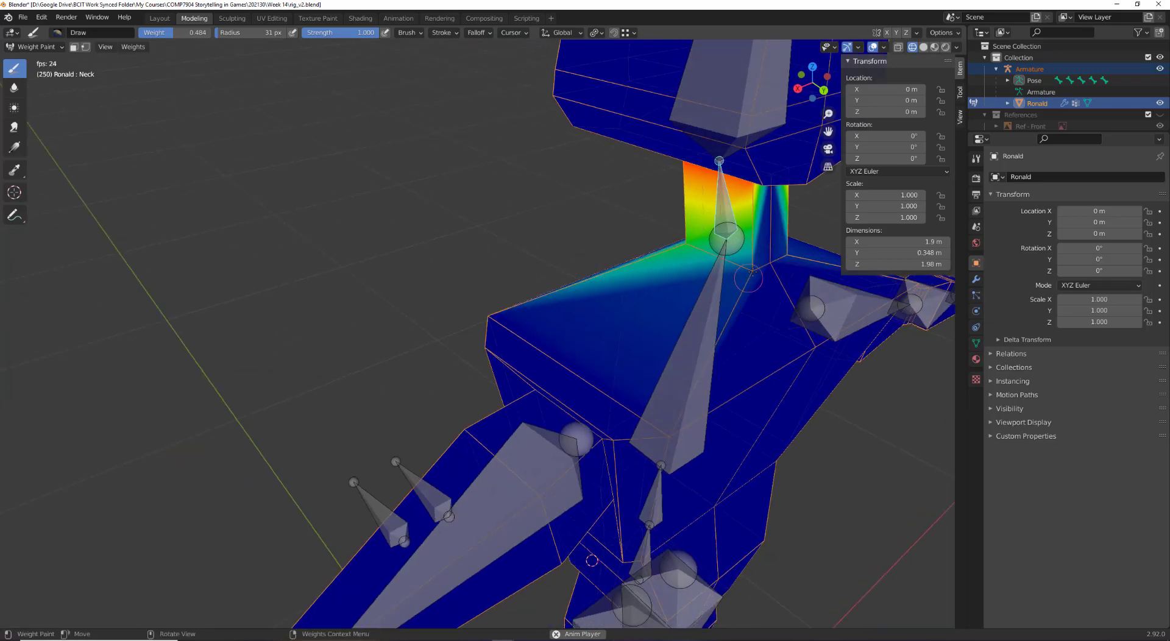
pyautogui.click(751, 271)
pyautogui.click(769, 260)
# Set the brush weight to 1.000 and fill the missed Neck vertices at the upper back of the neck
pyautogui.moveTo(773, 237); pyautogui.dragTo(749, 189, button='middle')
pyautogui.moveTo(177, 33); pyautogui.dragTo(220, 33)
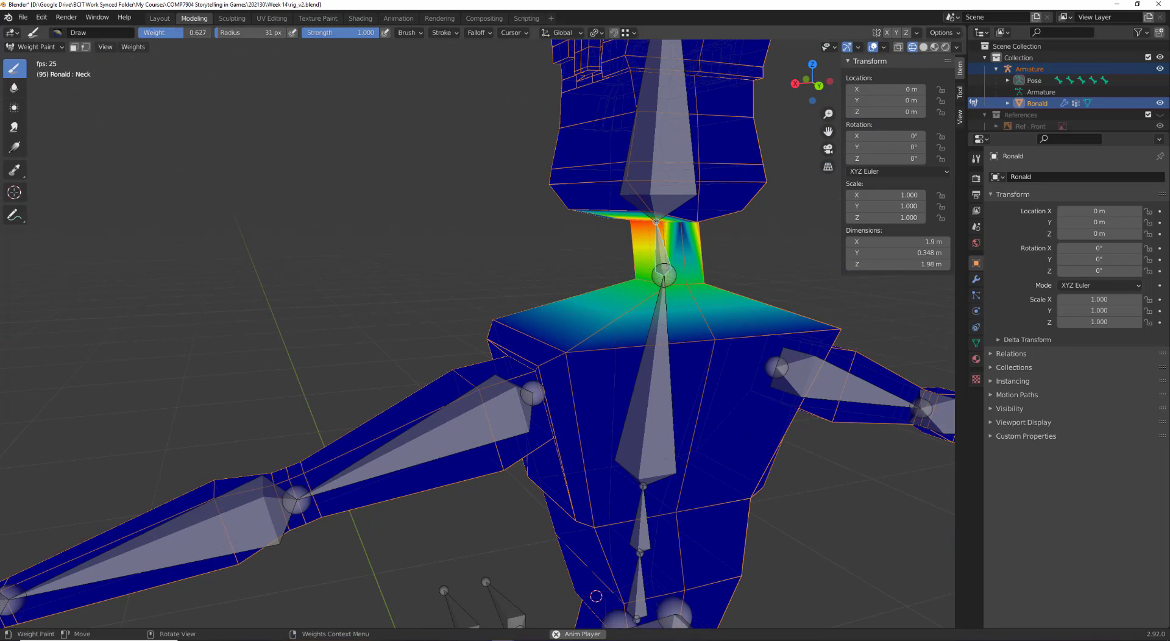
pyautogui.moveTo(691, 227); pyautogui.dragTo(680, 222)
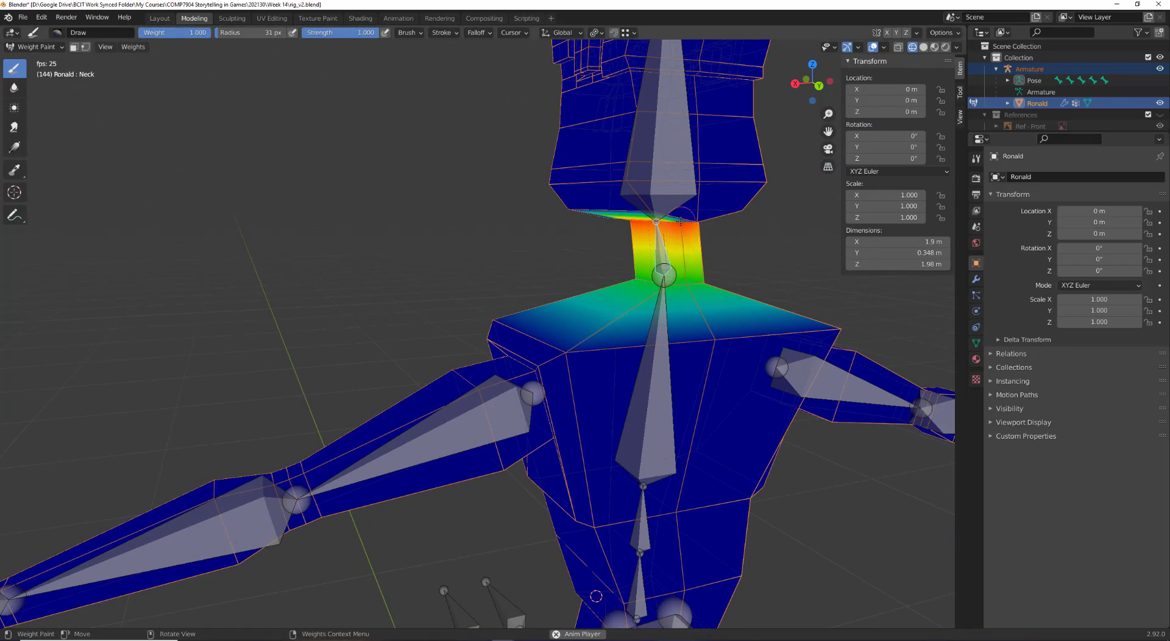
pyautogui.moveTo(621, 250); pyautogui.dragTo(755, 256, button='middle')
pyautogui.moveTo(637, 294); pyautogui.dragTo(716, 259, button='middle')
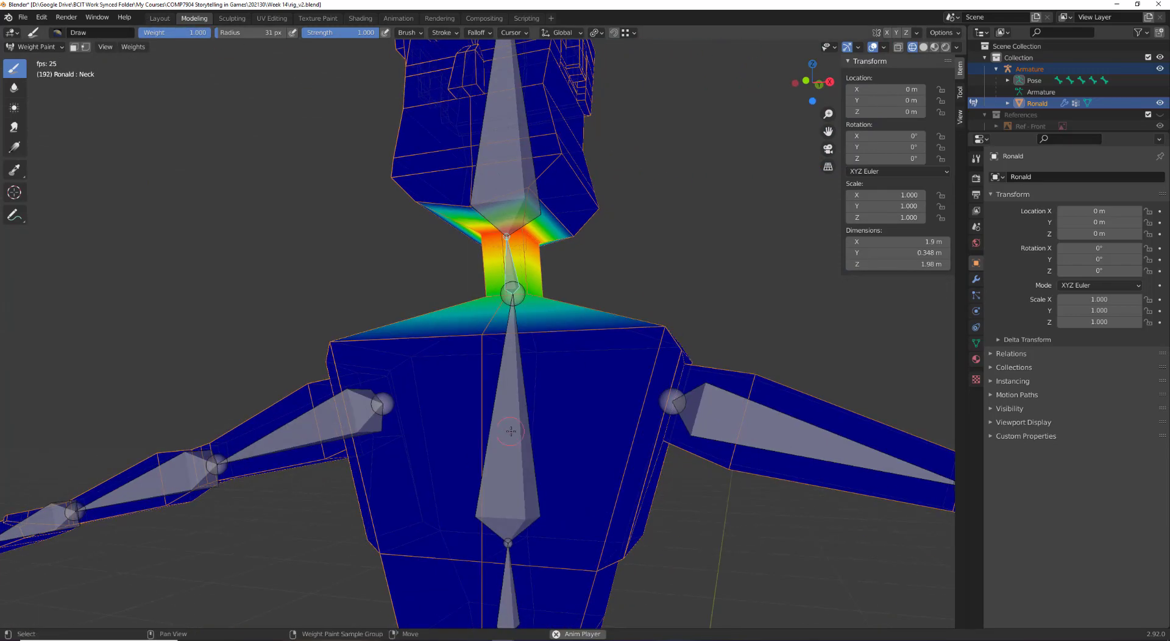
# Select the Spine1 bone and paint full weight on the vertex loop around the waist
pyautogui.keyDown('shift'); pyautogui.moveTo(510, 426); pyautogui.dragTo(584, 262, button='middle'); pyautogui.keyUp('shift')
pyautogui.hotkey('alt', 'a')
pyautogui.keyDown('shift'); pyautogui.click(583, 445); pyautogui.keyUp('shift')
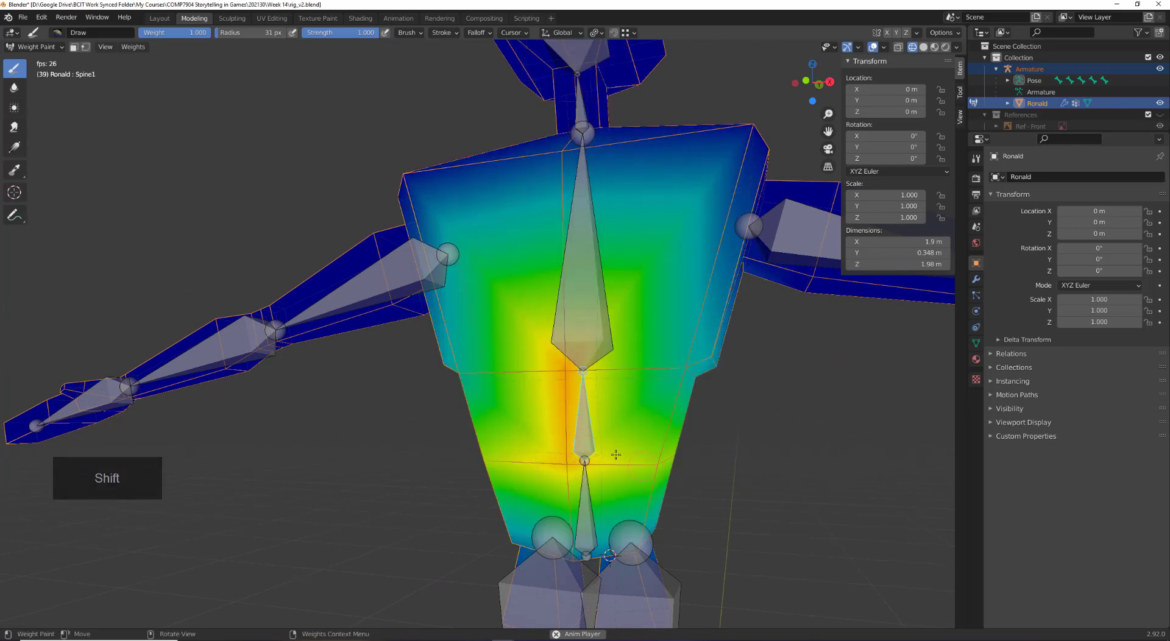
pyautogui.moveTo(660, 467); pyautogui.dragTo(655, 440, button='middle')
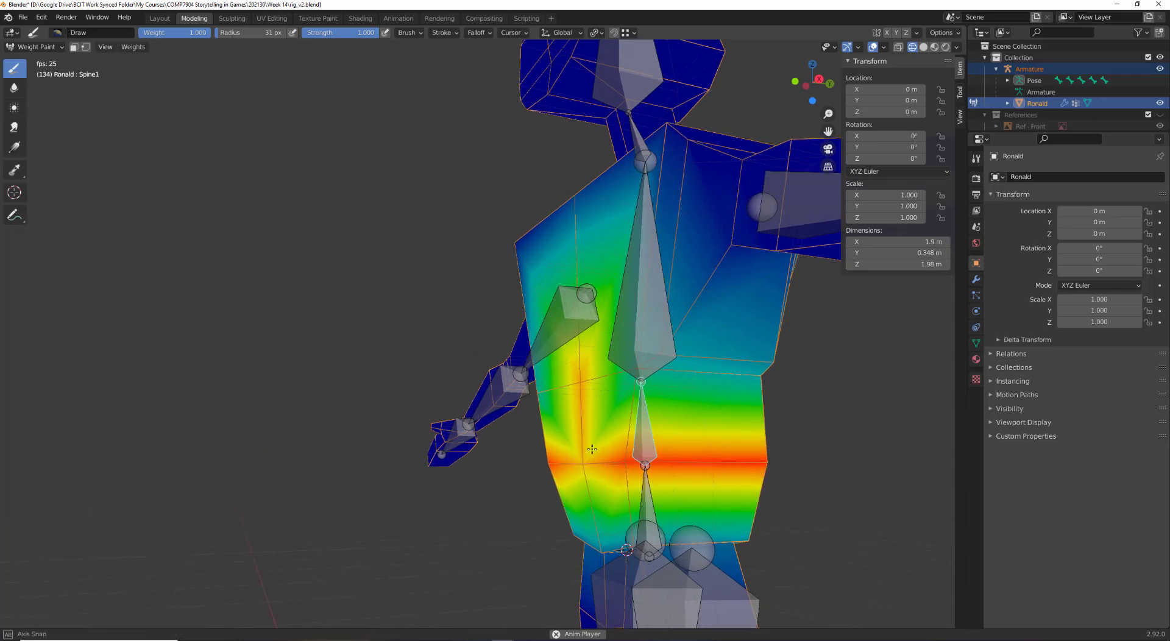
pyautogui.moveTo(737, 464); pyautogui.dragTo(553, 454, button='middle')
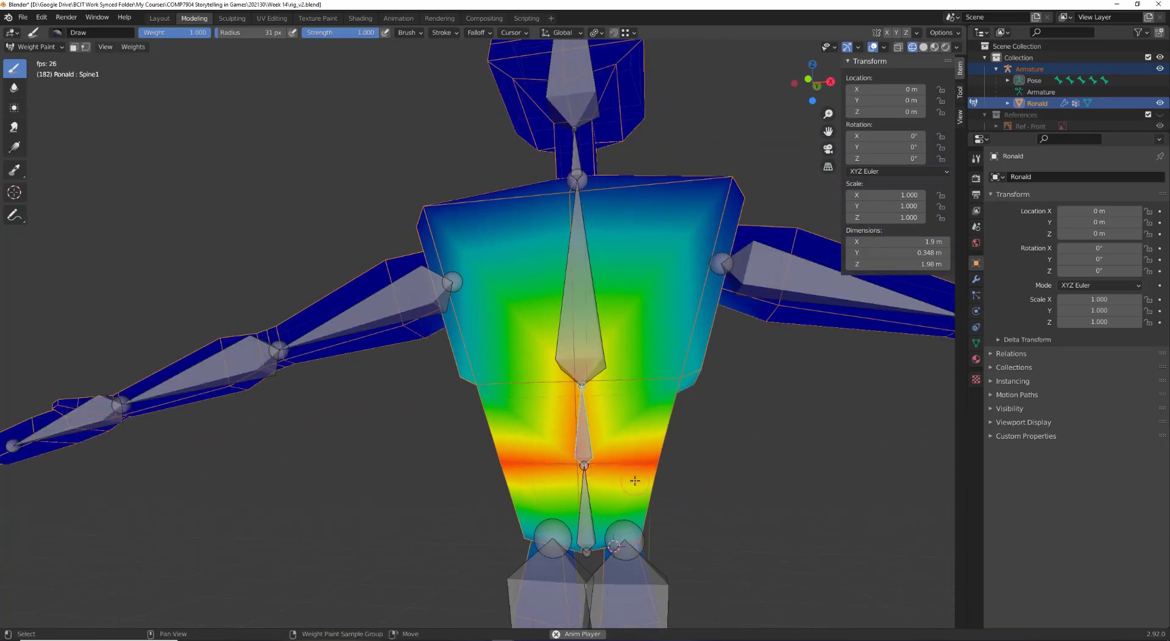
# Select the Root bone and paint full weight on the vertices around the lower edge of the pelvis
pyautogui.hotkey('alt', 'a')
pyautogui.keyDown('ctrl'); pyautogui.click(584, 426); pyautogui.keyUp('ctrl')
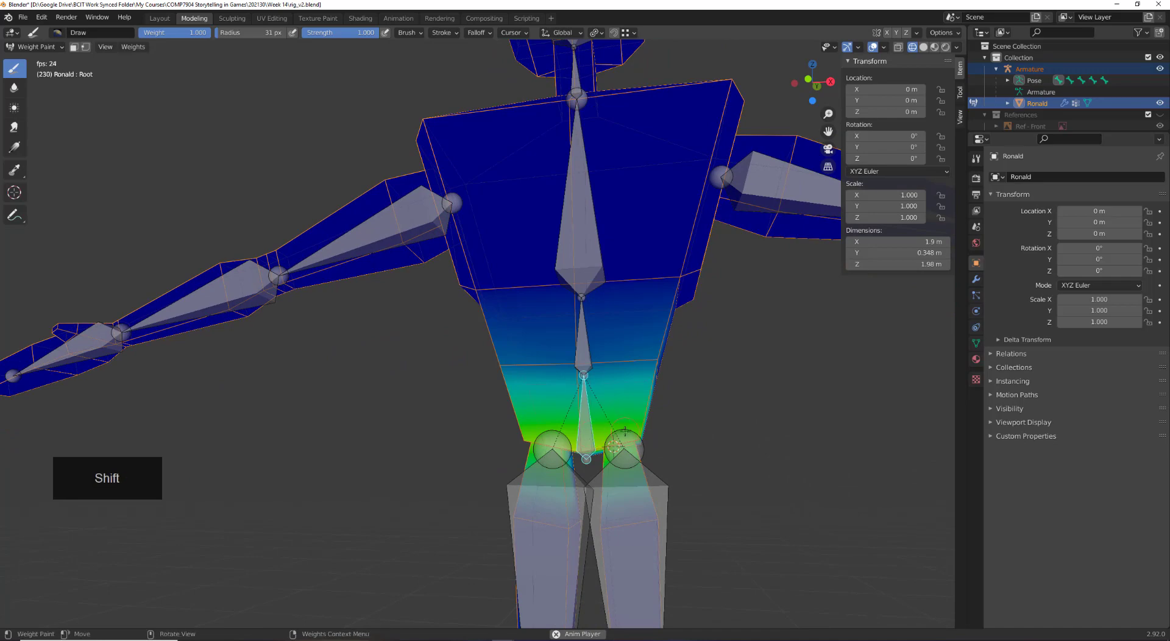
pyautogui.moveTo(728, 443); pyautogui.dragTo(695, 442, button='middle')
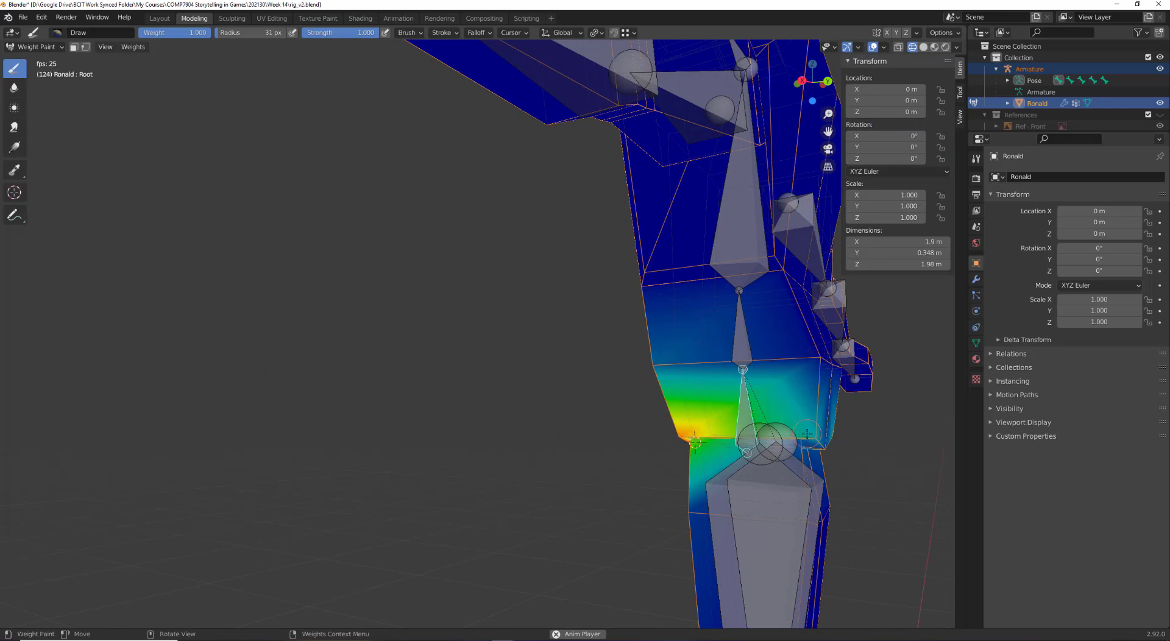
pyautogui.moveTo(806, 433); pyautogui.dragTo(742, 436, button='middle')
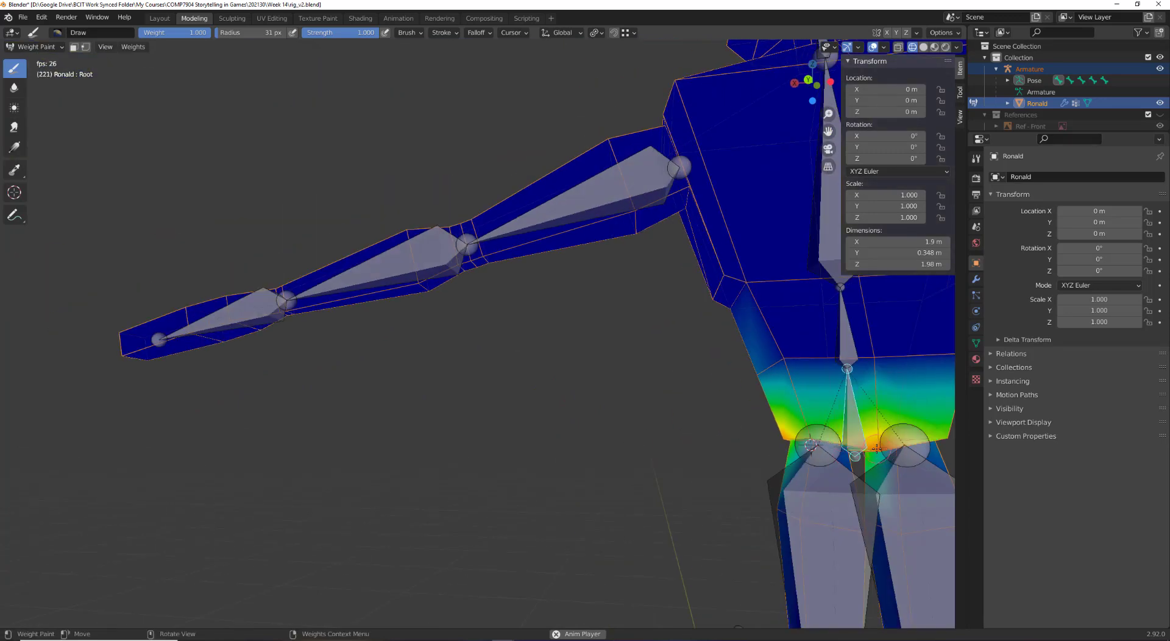
pyautogui.moveTo(811, 445)
pyautogui.mouseDown(button='middle')
pyautogui.moveTo(733, 452)
pyautogui.moveTo(869, 427)
pyautogui.mouseUp(button='middle')
pyautogui.click(819, 436)
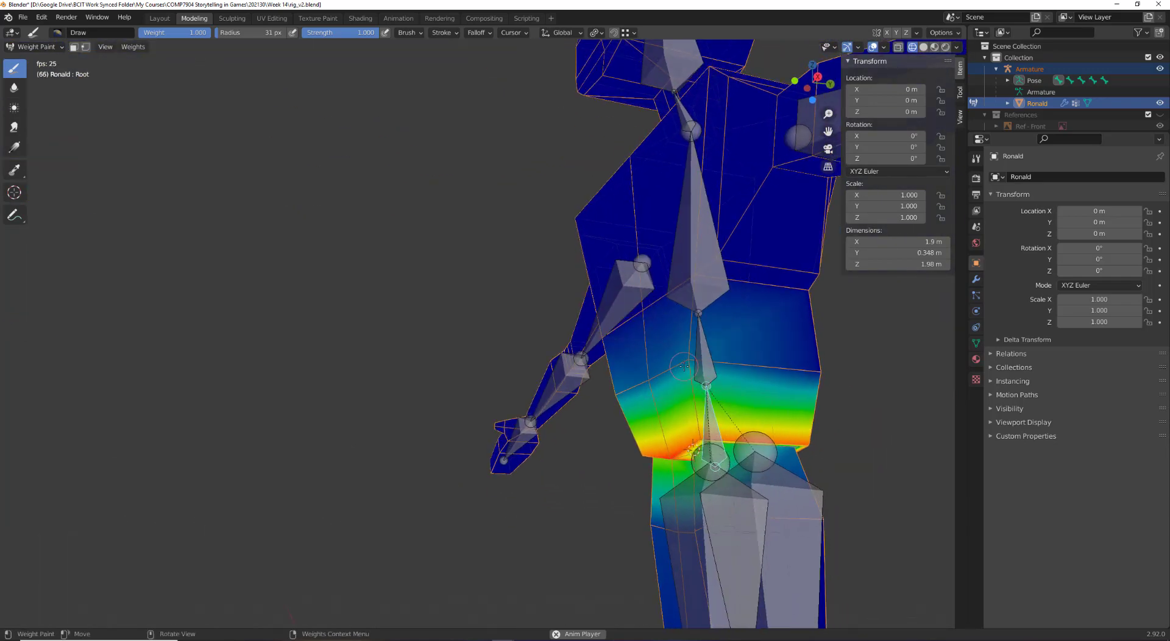
# Set the brush weight to 0.385 and paint Root weight on the vertex loop around the waist, front and back
pyautogui.moveTo(695, 359); pyautogui.dragTo(691, 362)
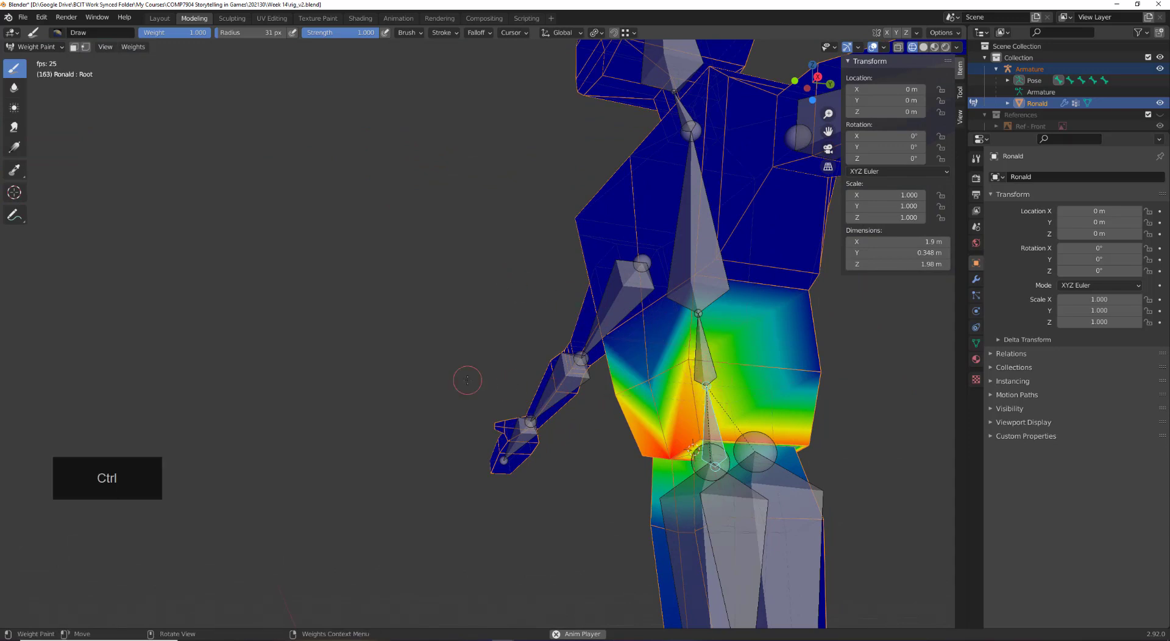
pyautogui.hotkey('ctrl', 'z')
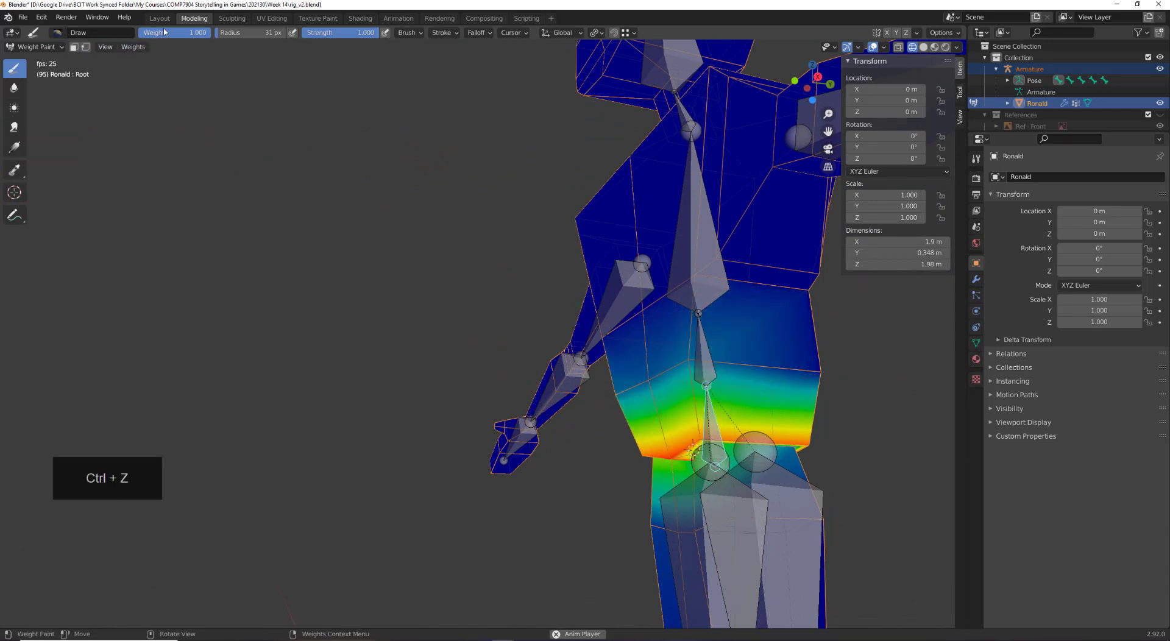
pyautogui.moveTo(203, 33); pyautogui.dragTo(163, 33)
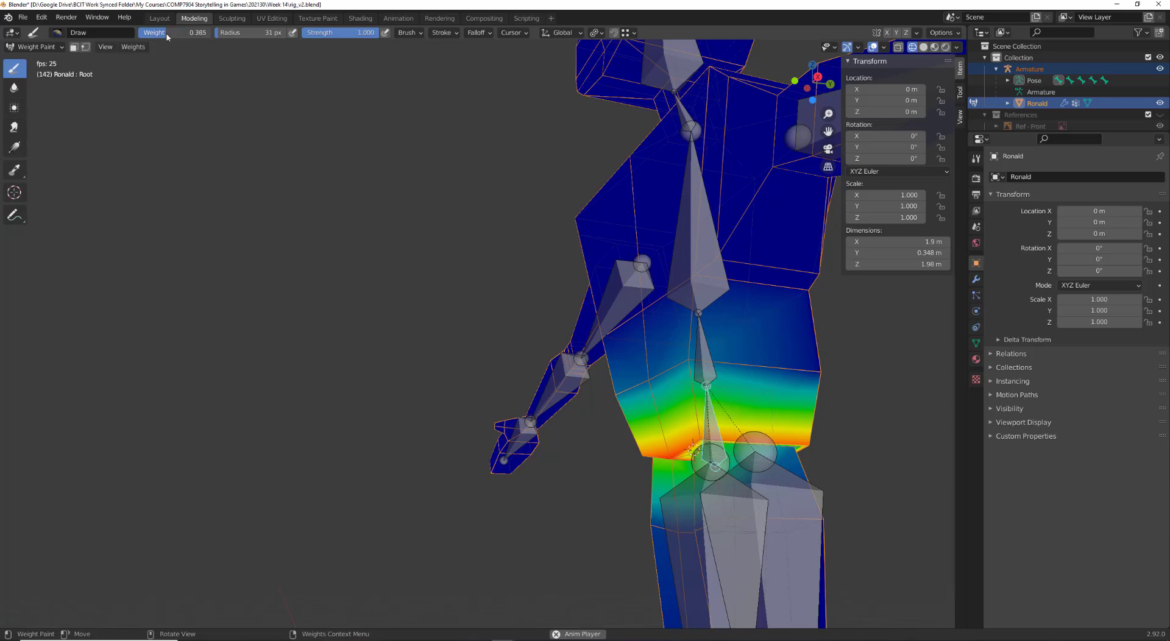
pyautogui.moveTo(687, 357); pyautogui.dragTo(742, 373)
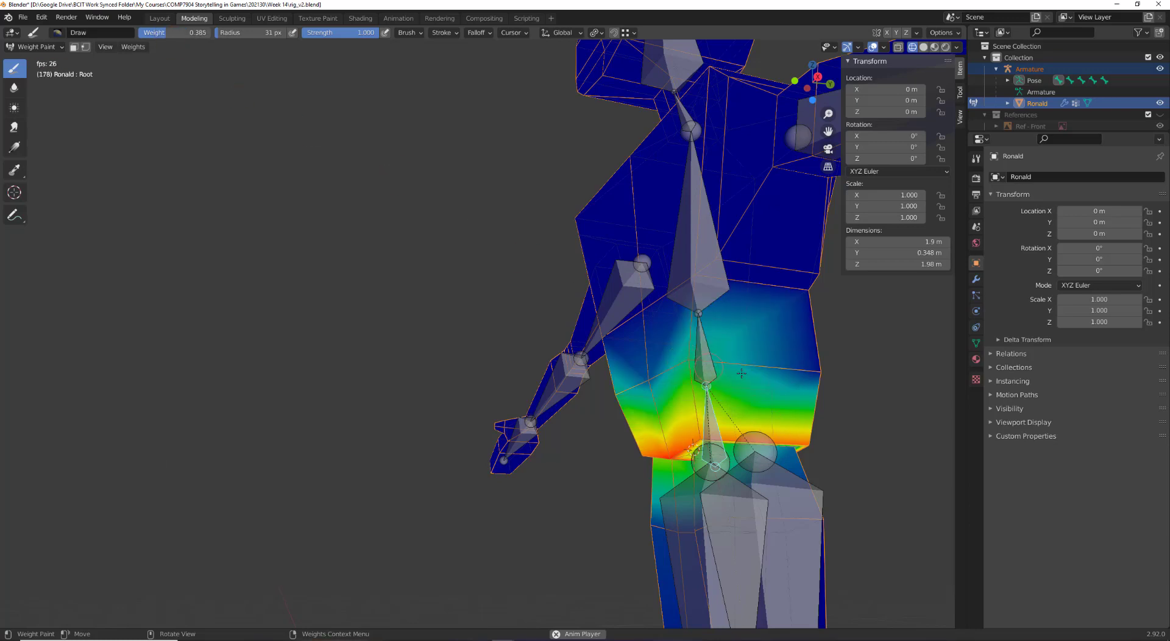
pyautogui.click(821, 371)
pyautogui.moveTo(647, 379)
pyautogui.mouseDown(button='middle')
pyautogui.moveTo(691, 385)
pyautogui.moveTo(598, 389)
pyautogui.mouseUp(button='middle')
pyautogui.click(640, 378)
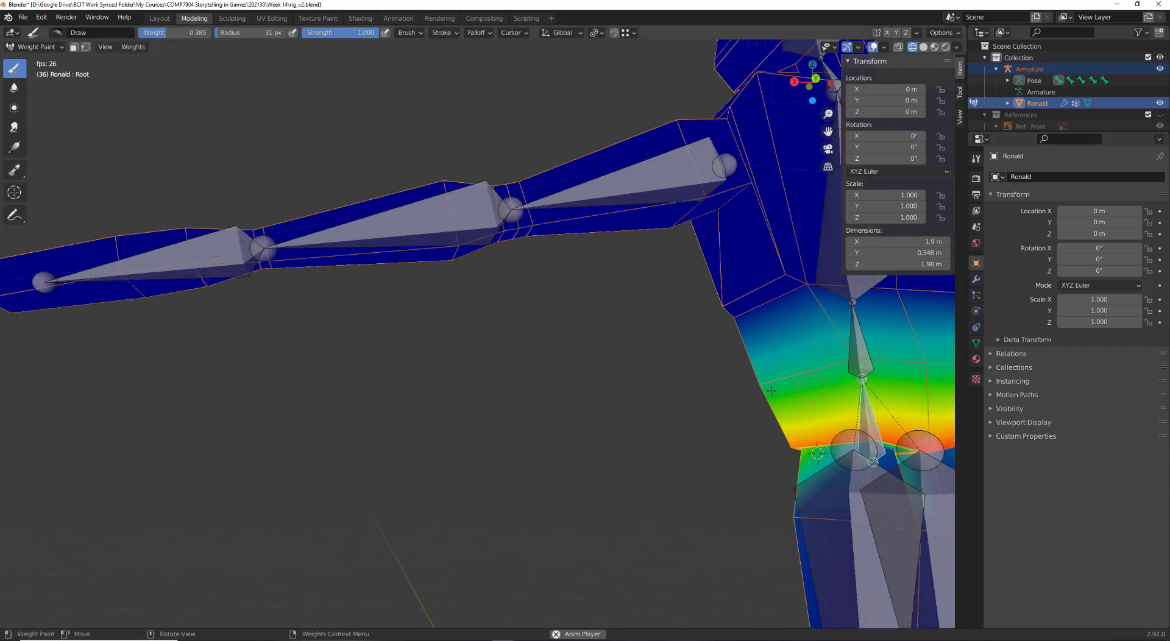
pyautogui.moveTo(548, 353); pyautogui.dragTo(749, 370, button='middle')
pyautogui.scroll(-1, 748, 370)
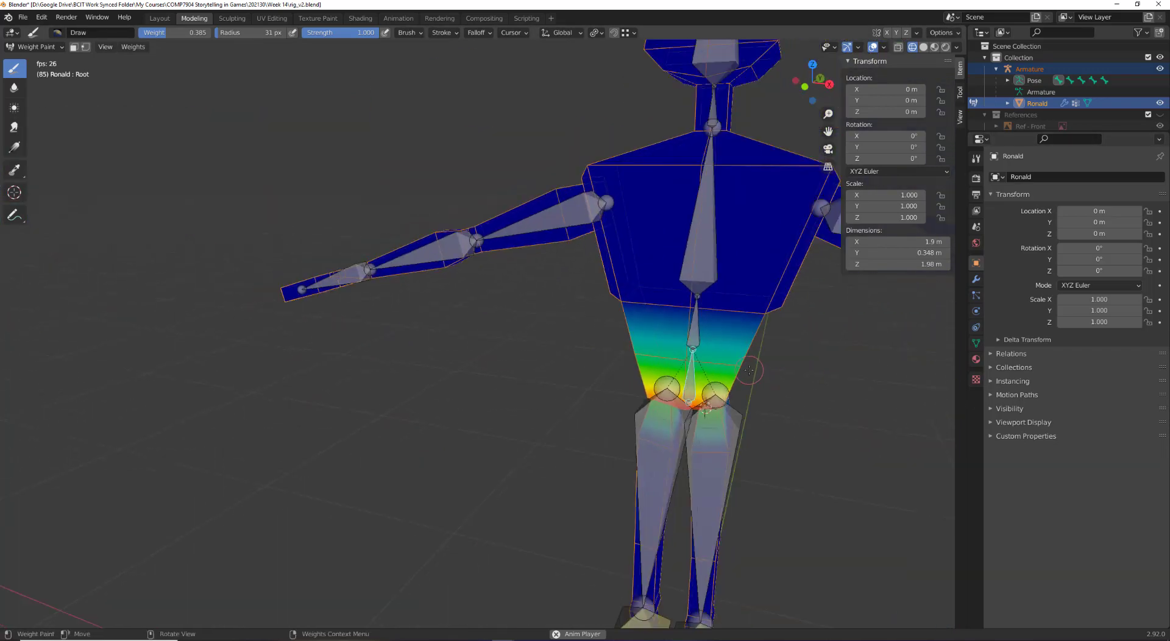
# Return the Ronald mesh to Object Mode and stop the animation playback
pyautogui.press('Tab')
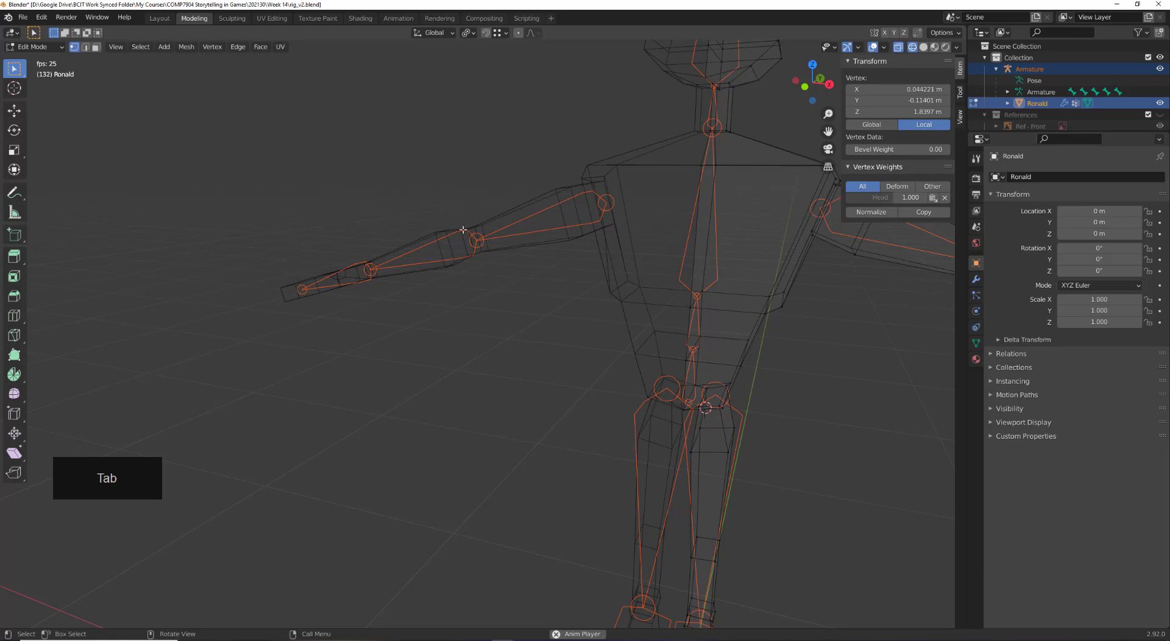
pyautogui.click(34, 47)
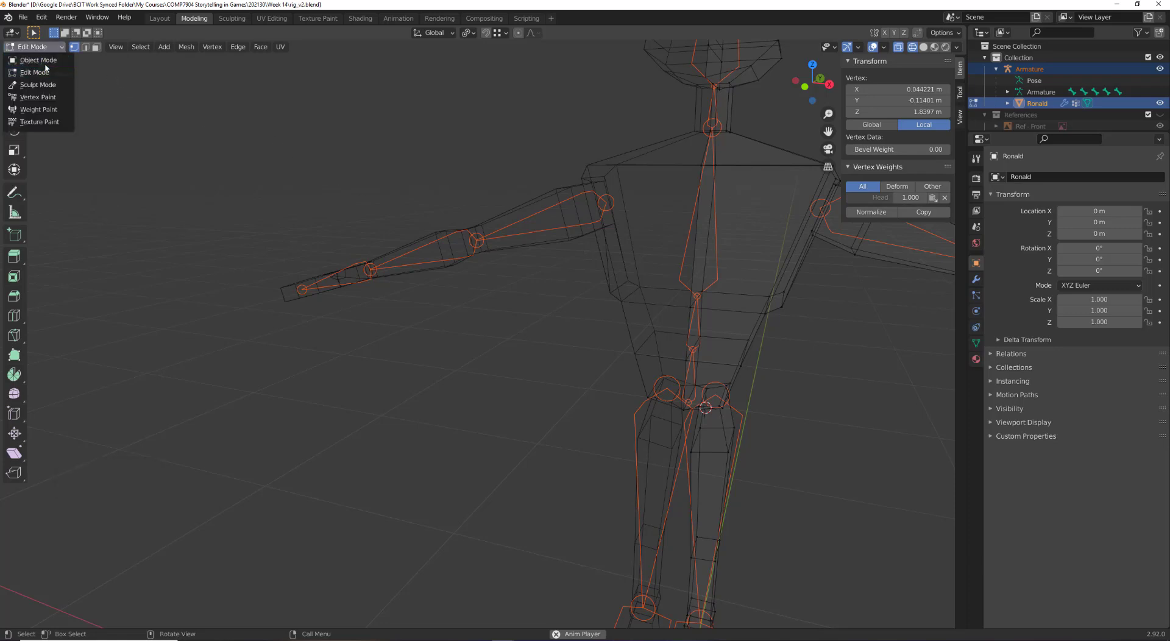
pyautogui.click(35, 61)
pyautogui.scroll(-1, 455, 196)
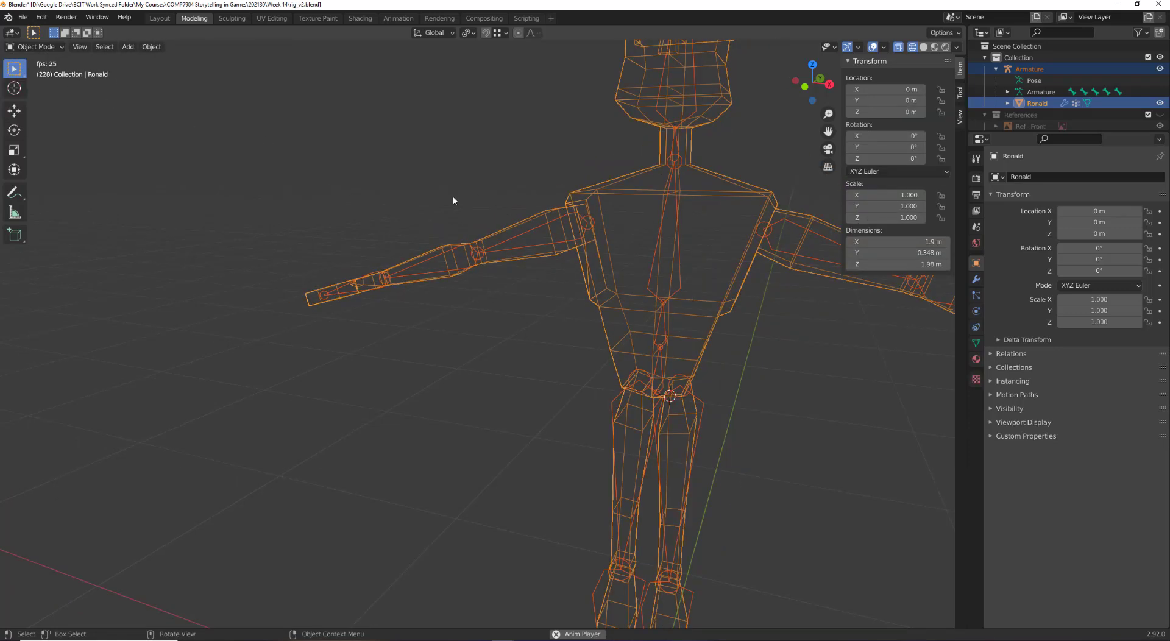
pyautogui.press('space')
pyautogui.scroll(-3, 571, 247)
# Select only the armature and put it in Pose Mode
pyautogui.click(671, 237)
pyautogui.click(597, 251)
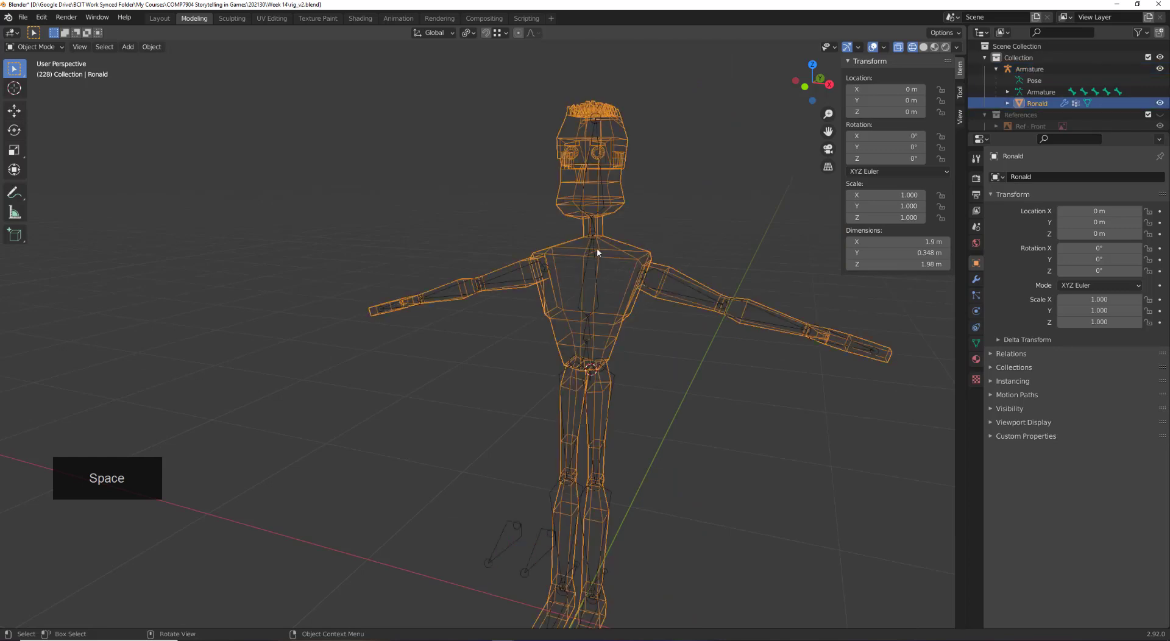
pyautogui.click(595, 295)
pyautogui.keyDown('shift'); pyautogui.click(626, 259); pyautogui.keyUp('shift')
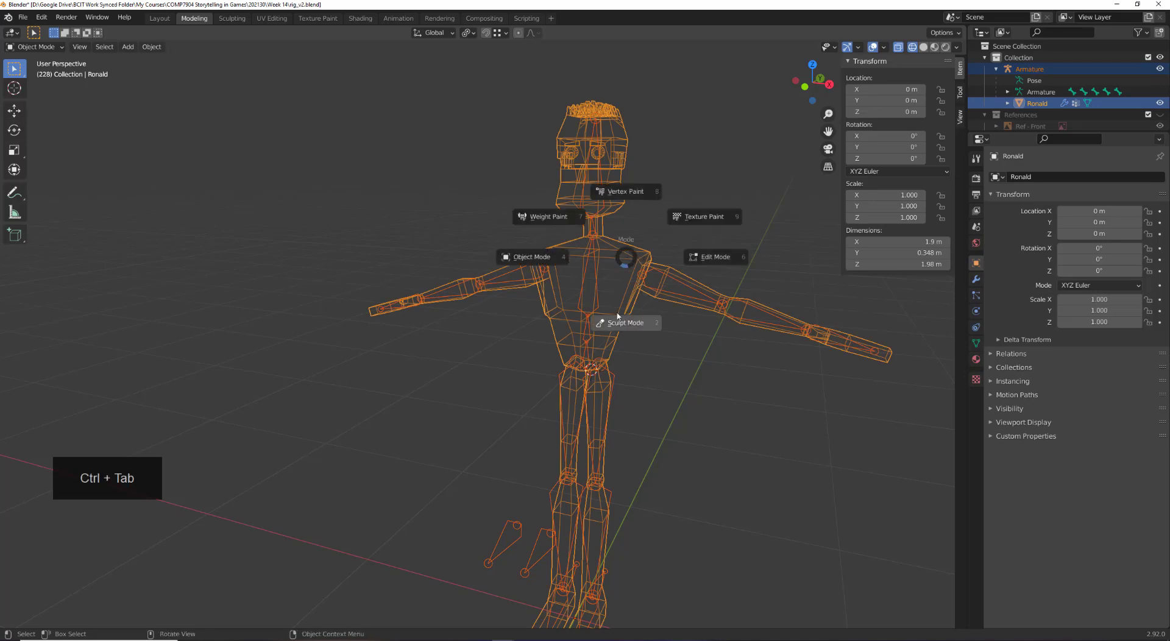
pyautogui.rightClick(662, 263)
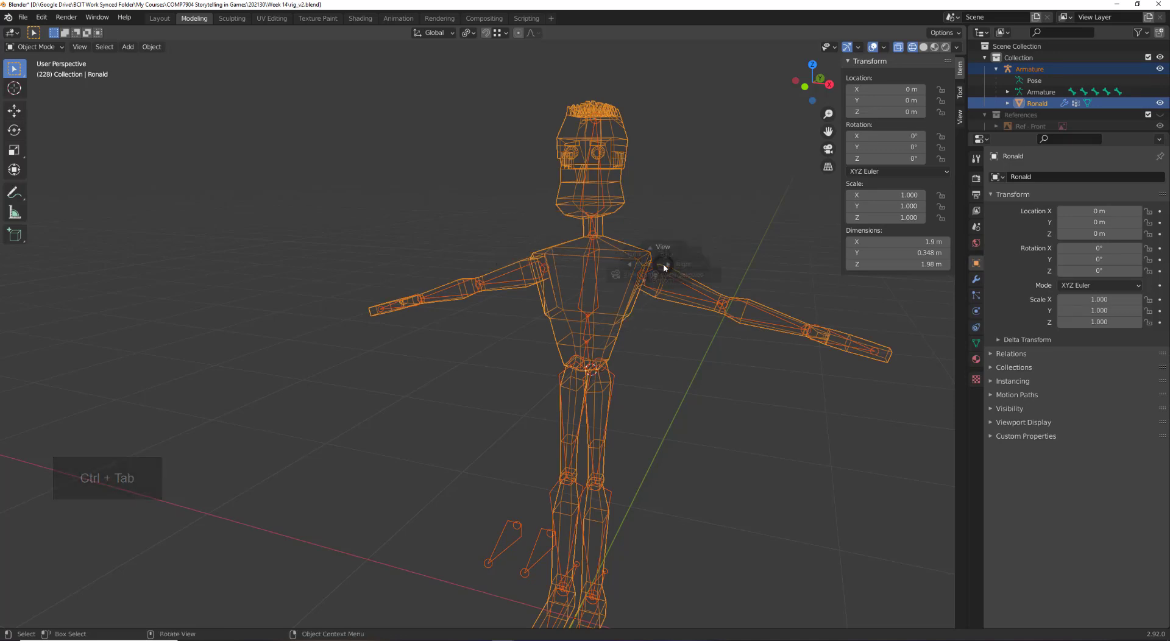
pyautogui.click(693, 206)
pyautogui.click(588, 298)
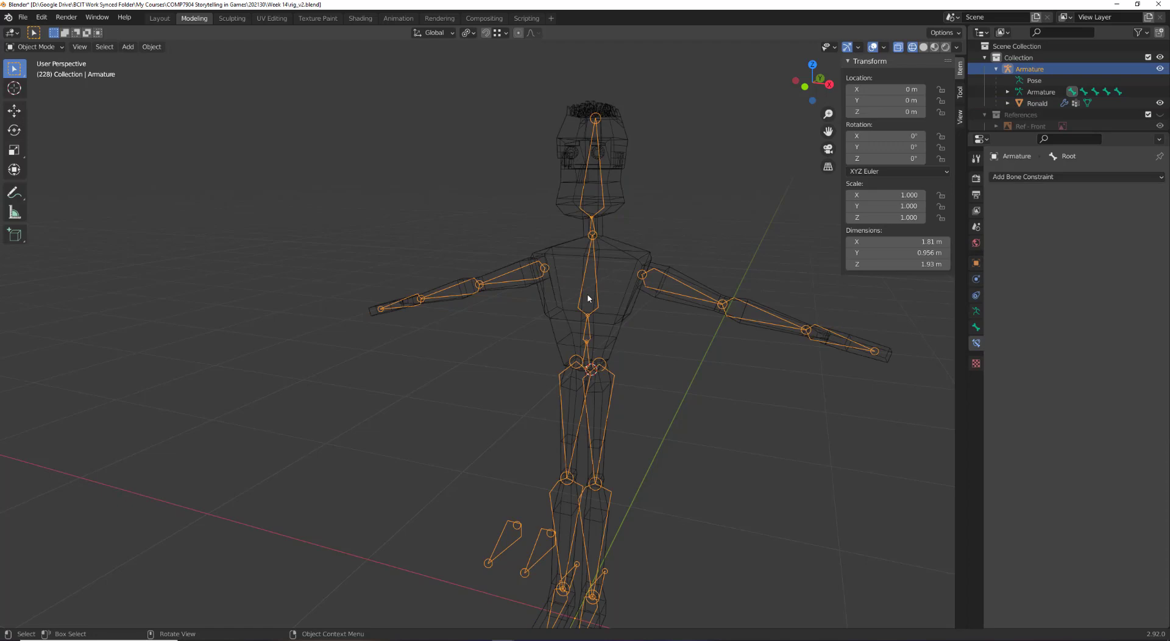
pyautogui.hotkey('ctrl', 'Tab')
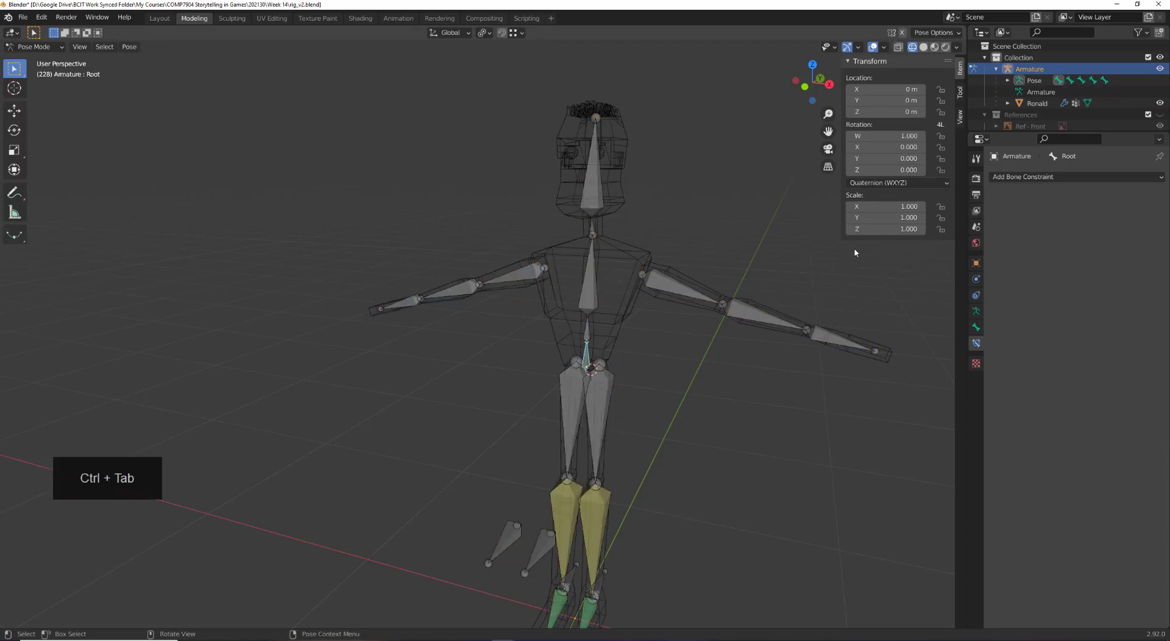
# Switch the viewport to Material Preview shading and test-rotate the Root bone, cancelling the rotation
pyautogui.click(923, 46)
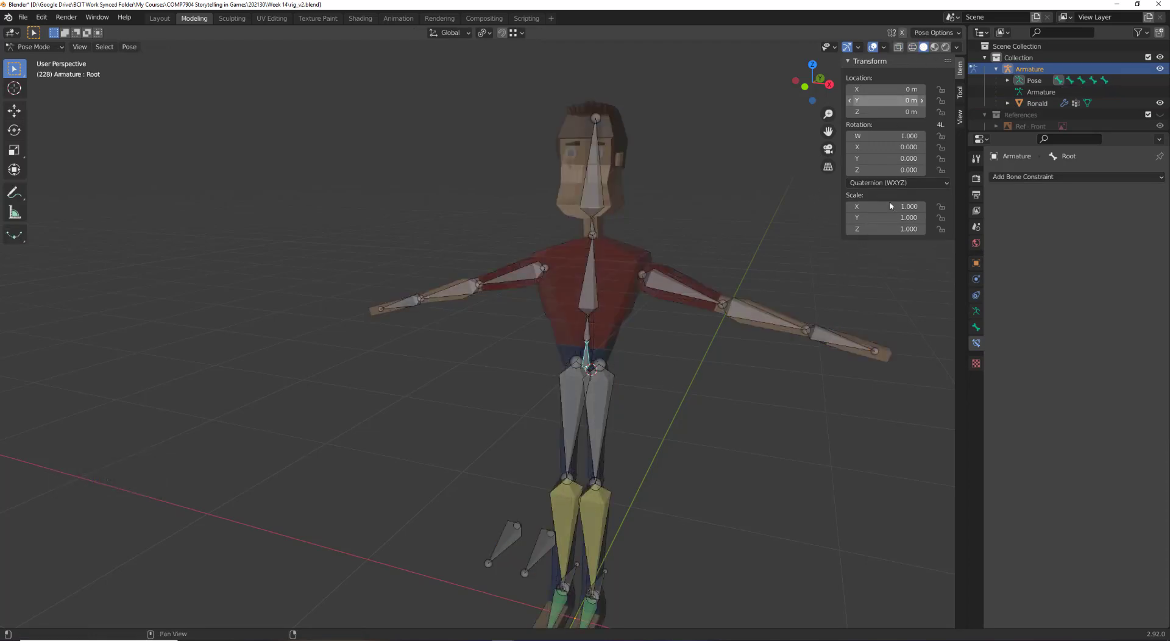
pyautogui.moveTo(663, 329); pyautogui.dragTo(609, 324, button='middle')
pyautogui.press('r')
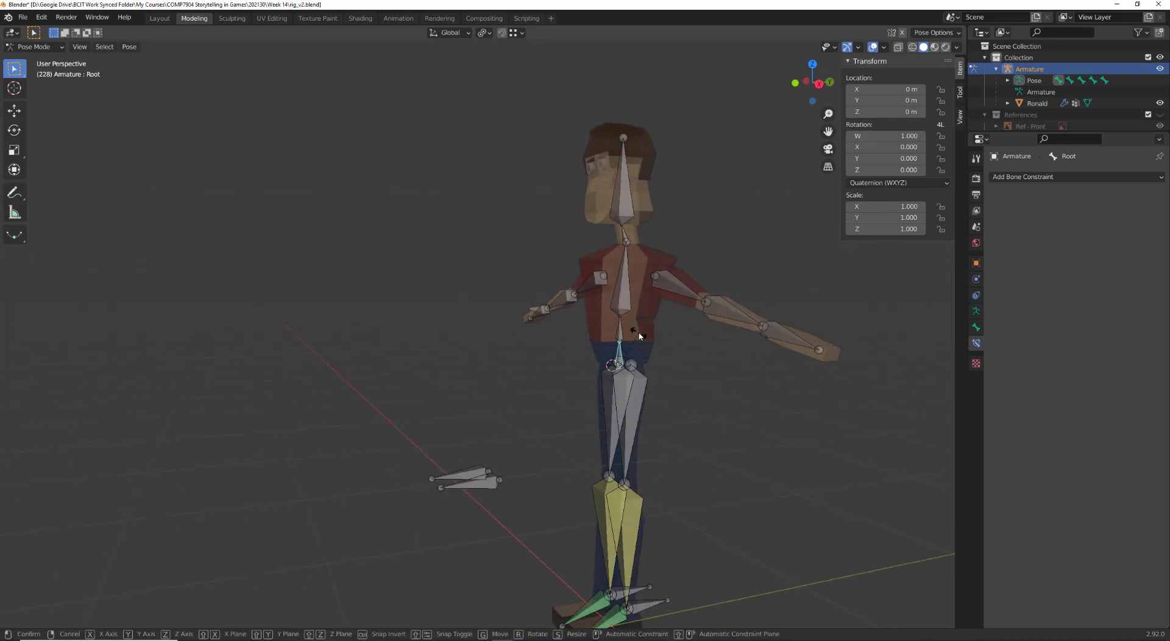
pyautogui.press('Escape')
pyautogui.click(934, 48)
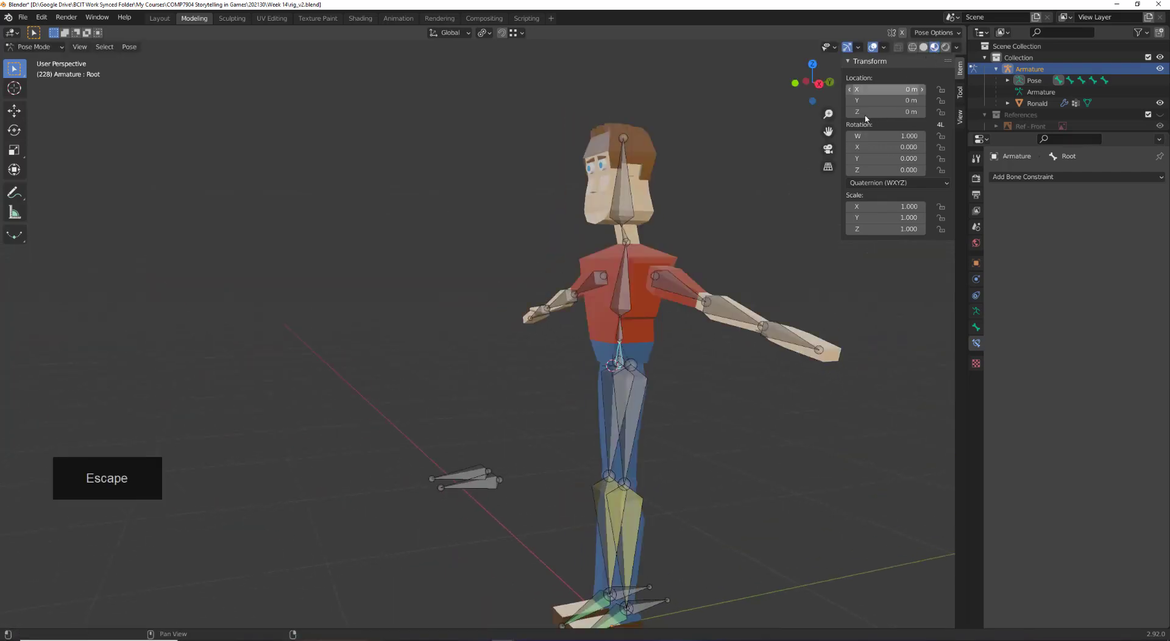
pyautogui.press('r')
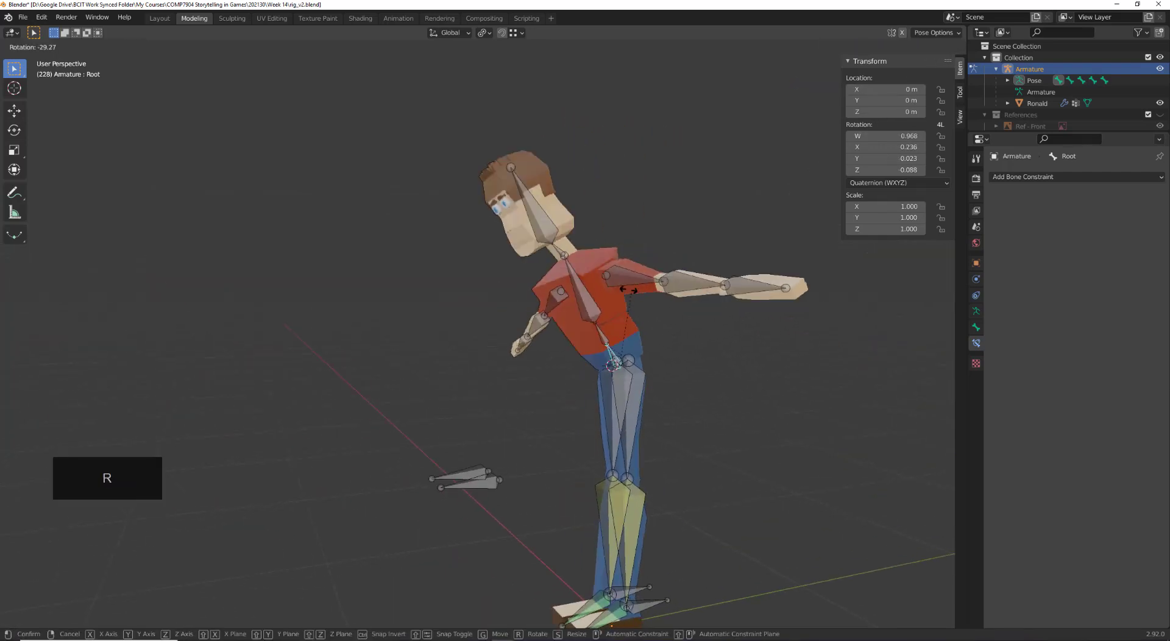
pyautogui.press('Escape')
# Test-rotate the Root bone in the right orthographic view to check the hip deformation, and undo the rotation
pyautogui.scroll(2, 718, 345)
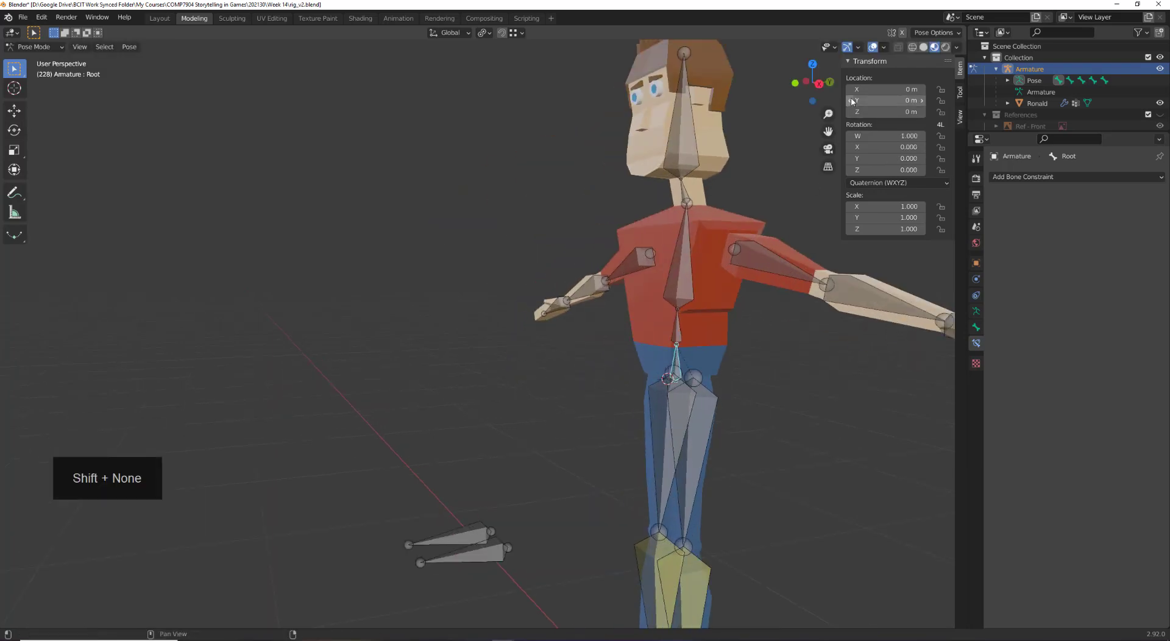
pyautogui.click(828, 84)
pyautogui.click(793, 83)
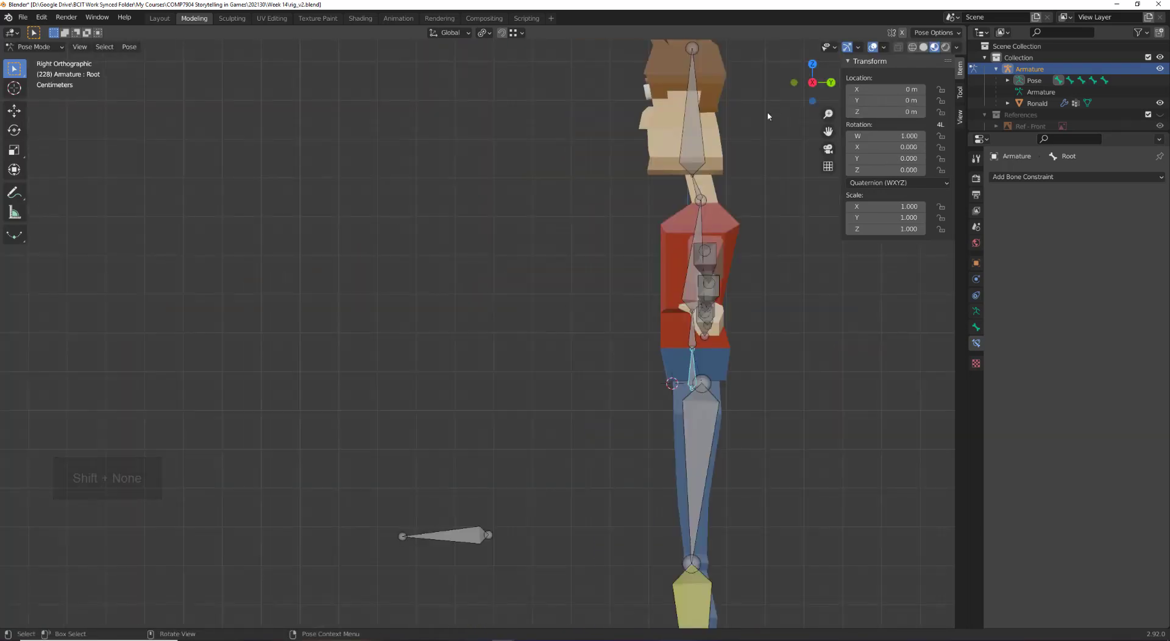
pyautogui.press('r')
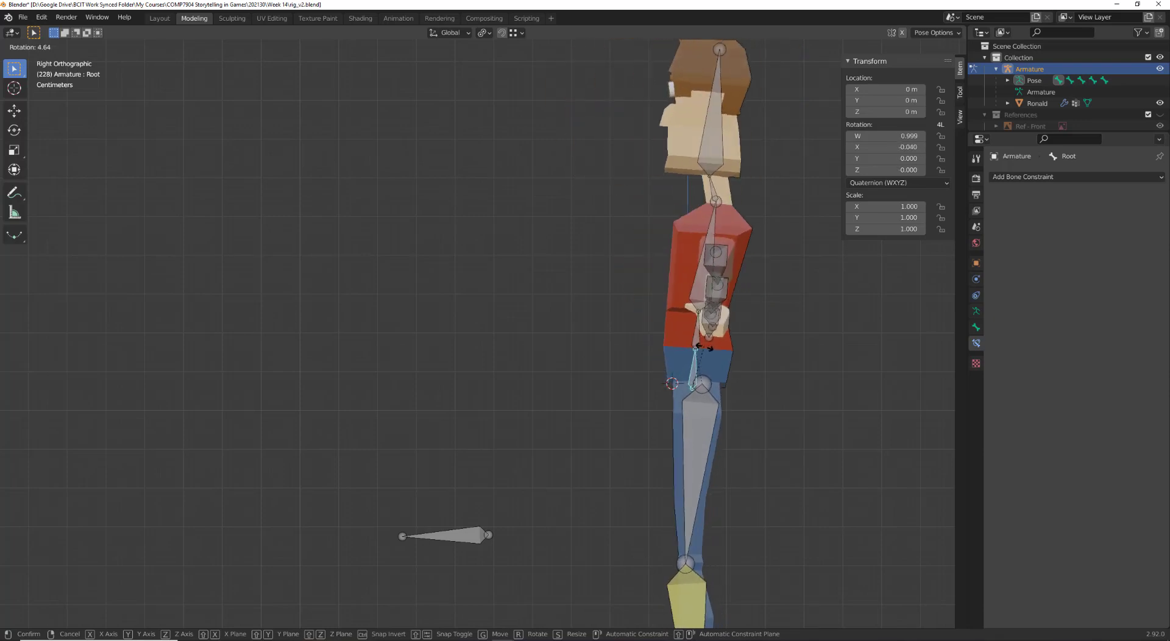
pyautogui.click(705, 348)
pyautogui.click(703, 392)
pyautogui.scroll(-4, 703, 391)
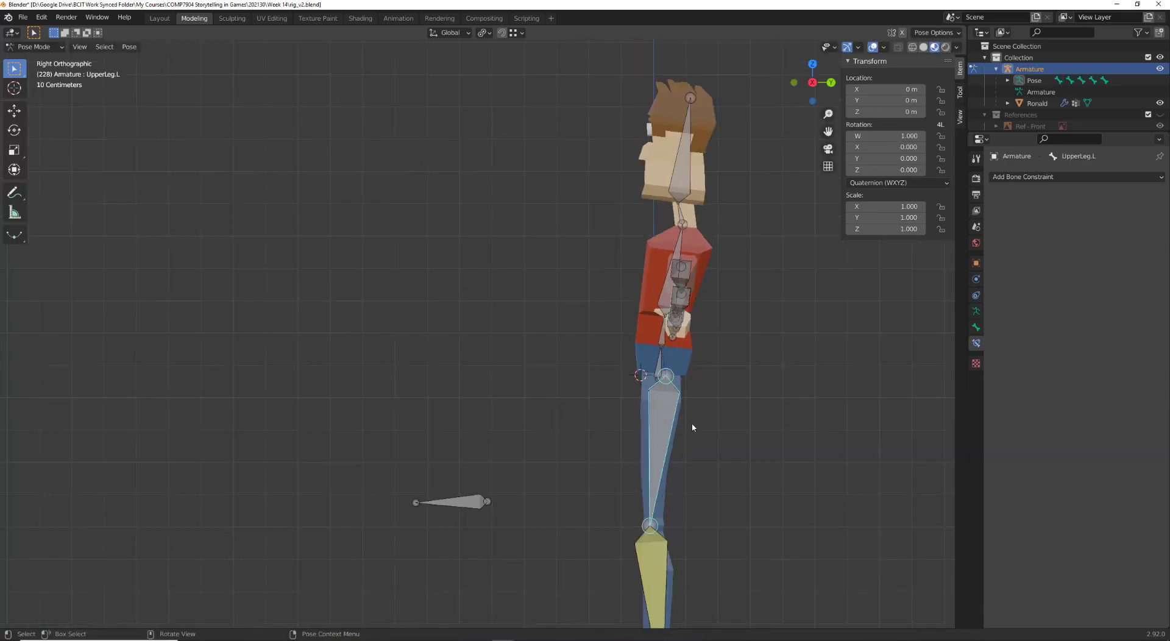
pyautogui.hotkey('ctrl', 'z')
pyautogui.hotkey('ctrl', 'z')
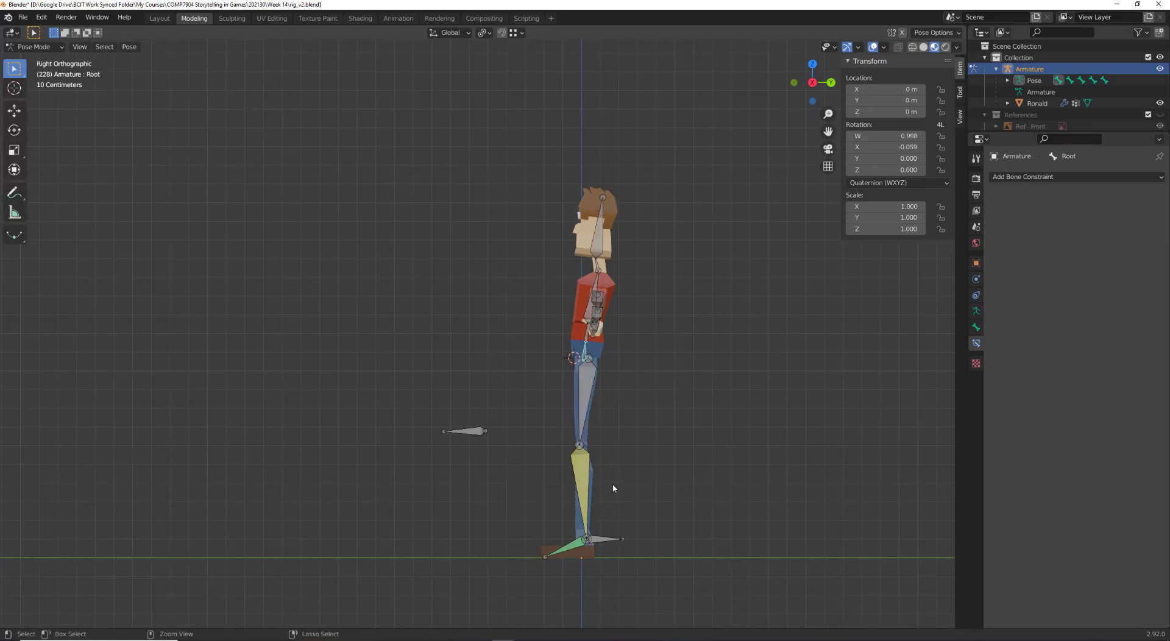
pyautogui.scroll(3, 607, 366)
pyautogui.keyDown('shift'); pyautogui.moveTo(613, 376); pyautogui.dragTo(622, 400, button='middle'); pyautogui.keyUp('shift')
pyautogui.scroll(-2, 578, 383)
pyautogui.scroll(2, 573, 379)
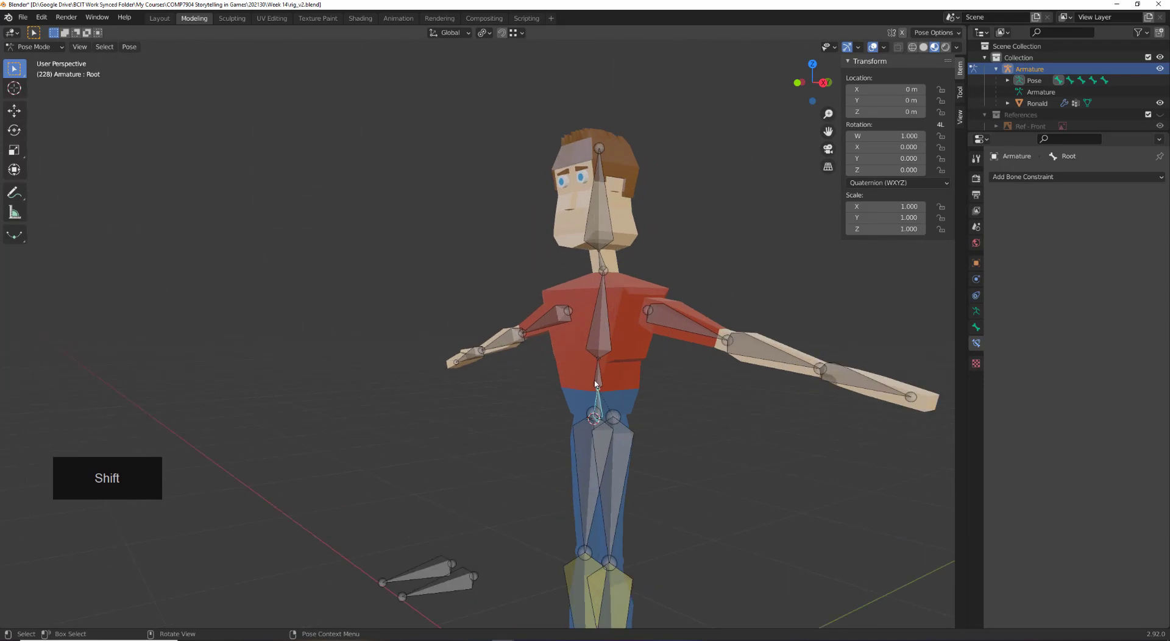
# Test-rotate the Spine1 bone in the right orthographic view to check the waist deformation, cancelling the rotation
pyautogui.click(604, 380)
pyautogui.press('4')
pyautogui.press('r')
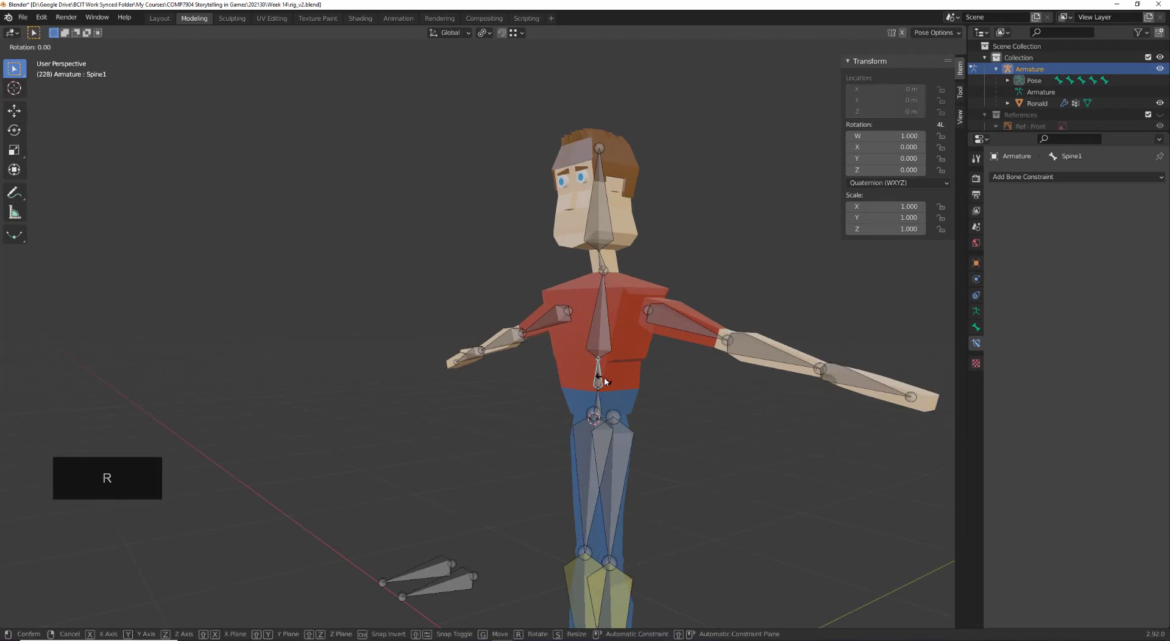
pyautogui.press('Escape')
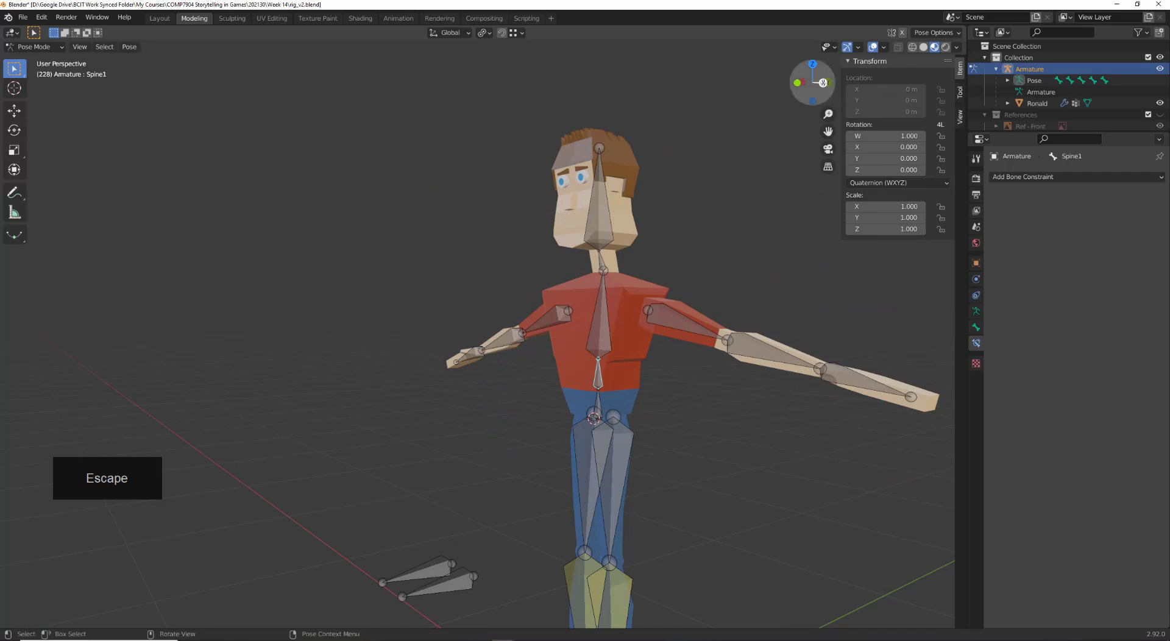
pyautogui.click(824, 82)
pyautogui.press('r')
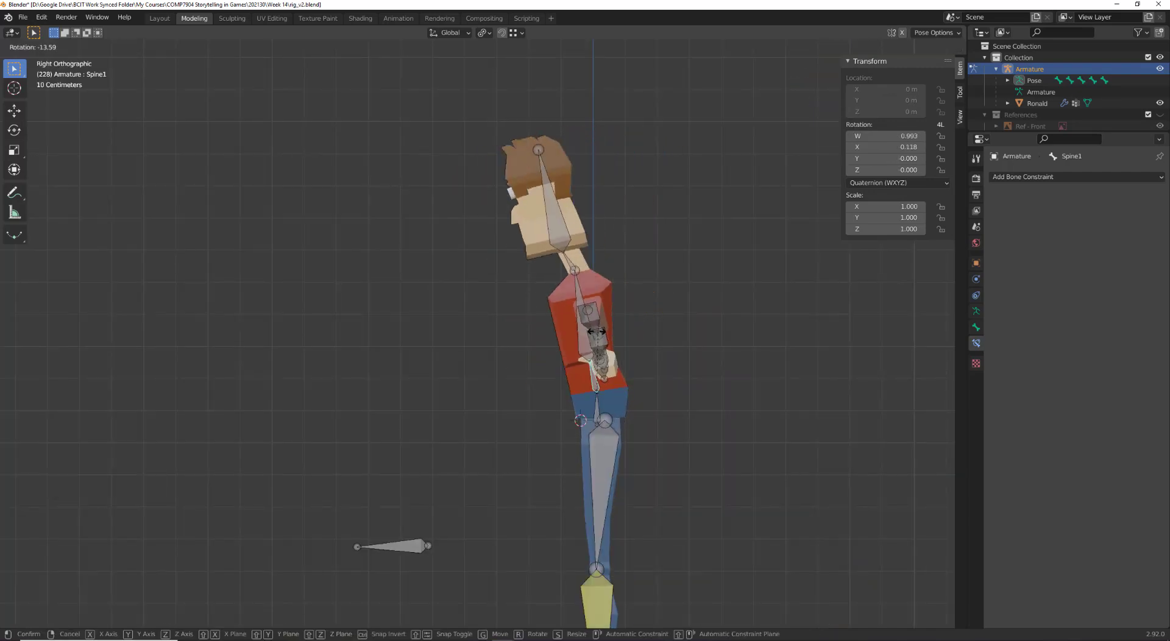
pyautogui.press('Escape')
# Test-rotate the Spine2 bone to check how the chest deforms, cancelling the rotation
pyautogui.click(593, 329)
pyautogui.press('r')
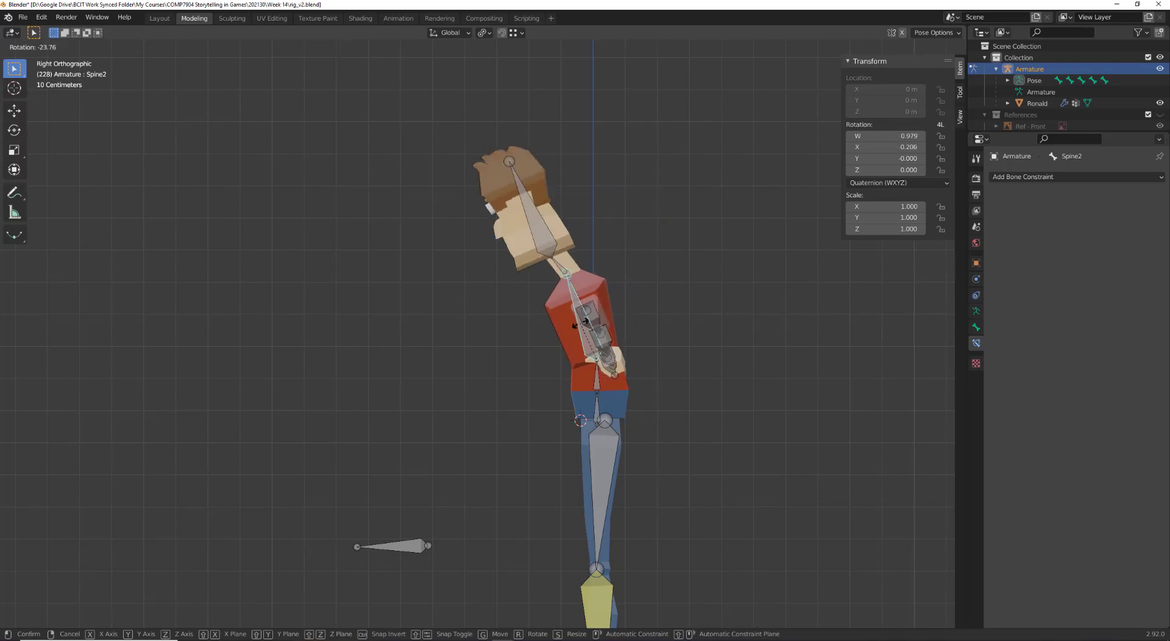
pyautogui.press('Escape')
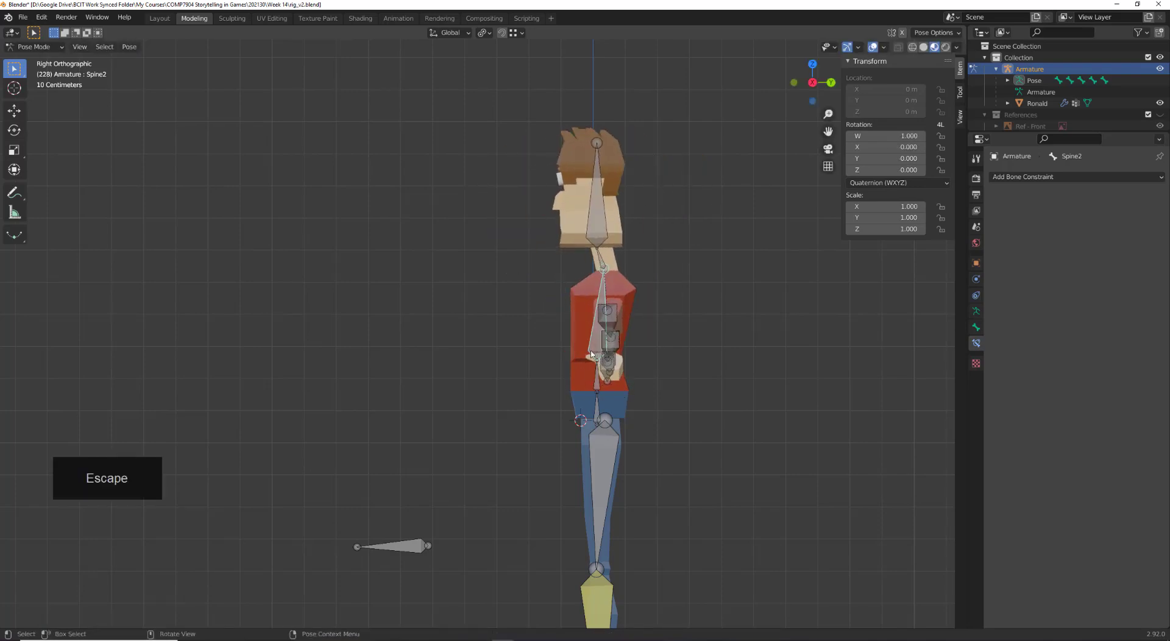
# Test-rotate the Neck bone and the Head bone to check the neck and head deformation, cancelling each rotation
pyautogui.click(603, 265)
pyautogui.press('r')
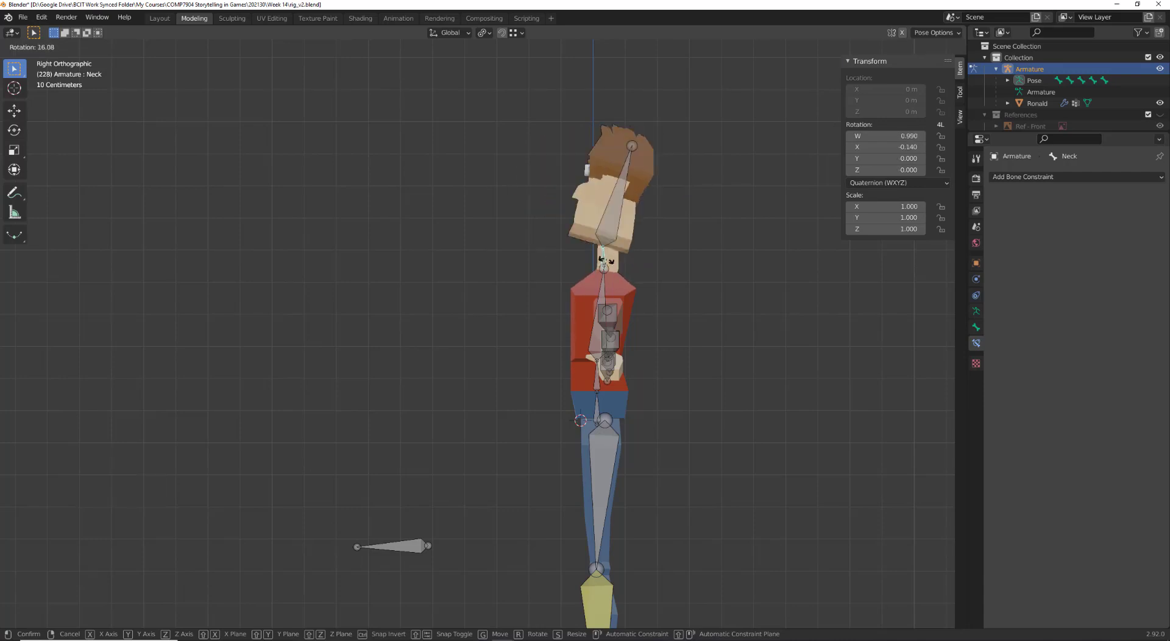
pyautogui.press('Escape')
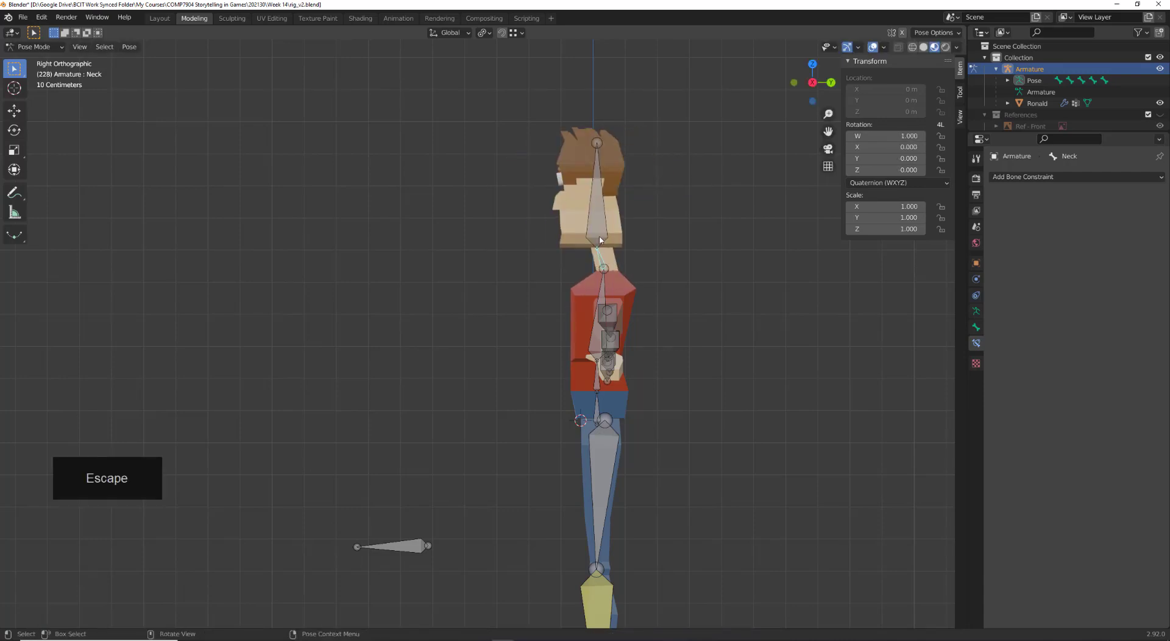
pyautogui.click(600, 239)
pyautogui.press('r')
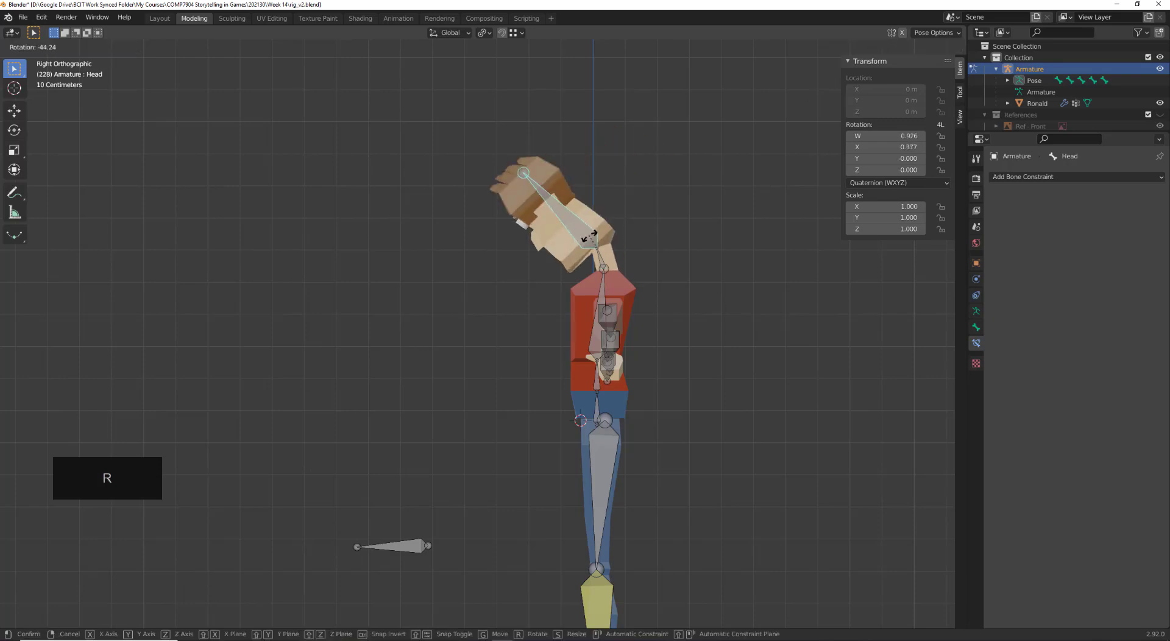
pyautogui.press('Escape')
pyautogui.moveTo(536, 274); pyautogui.dragTo(622, 277, button='middle')
pyautogui.scroll(-3, 622, 278)
pyautogui.moveTo(606, 383); pyautogui.dragTo(619, 359, button='middle')
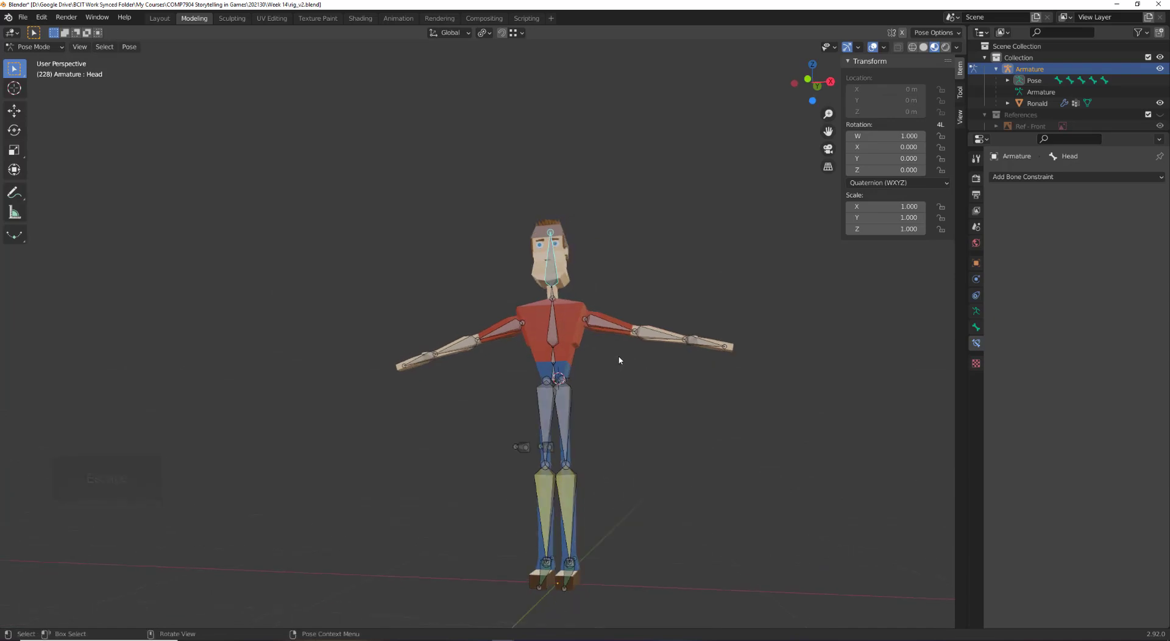
pyautogui.moveTo(609, 444); pyautogui.dragTo(624, 474, button='middle')
pyautogui.scroll(-1, 624, 474)
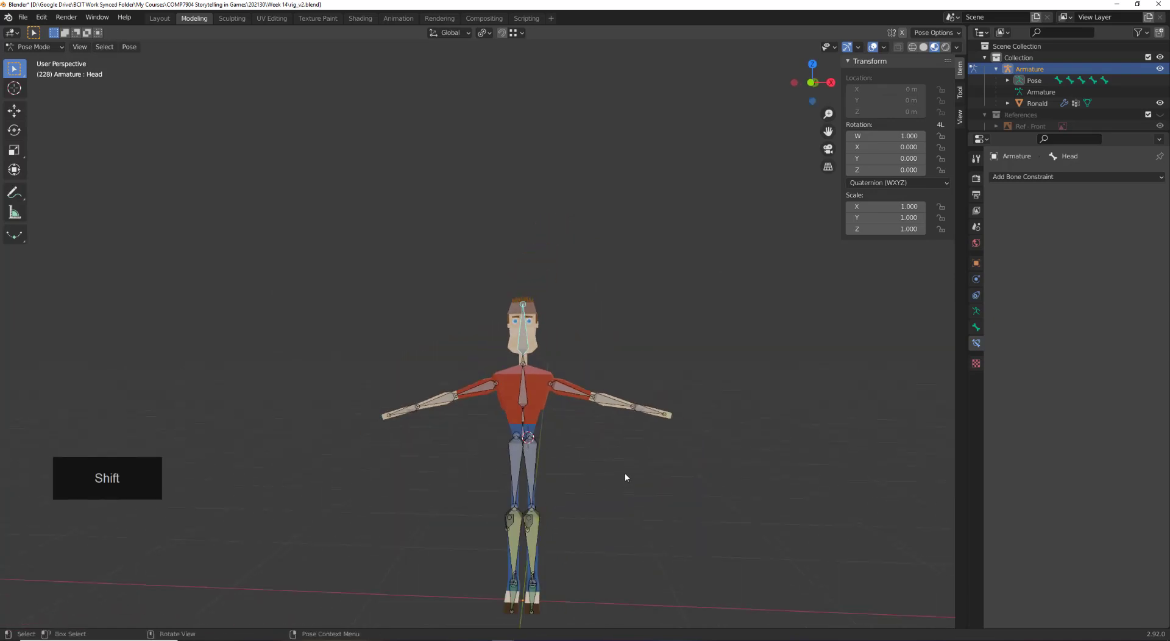
pyautogui.scroll(1, 609, 466)
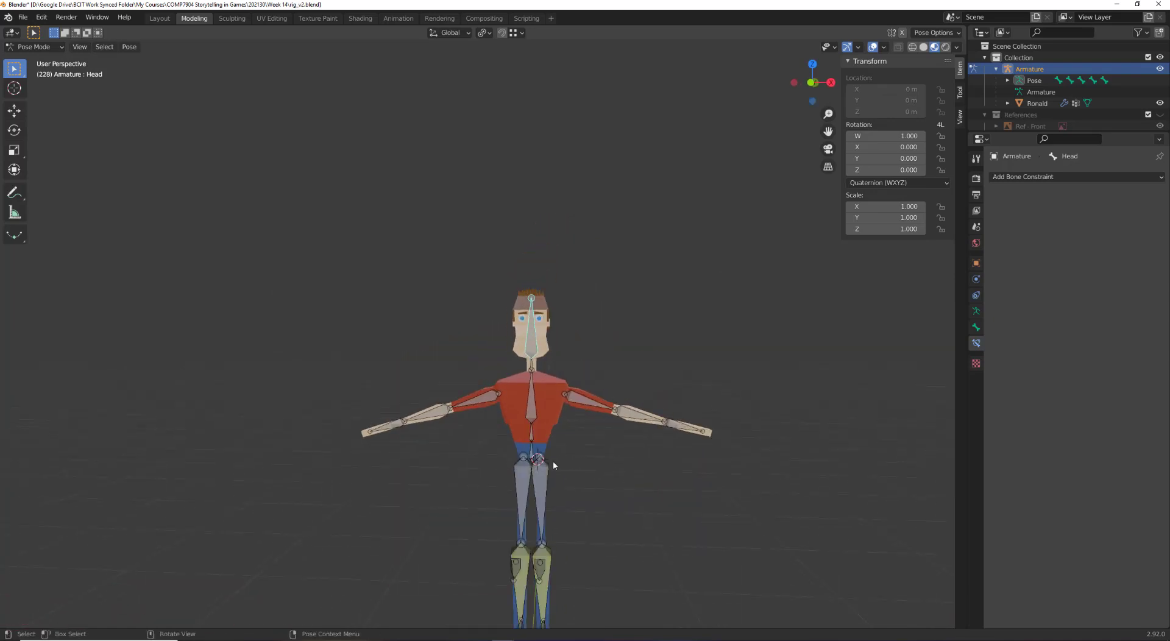